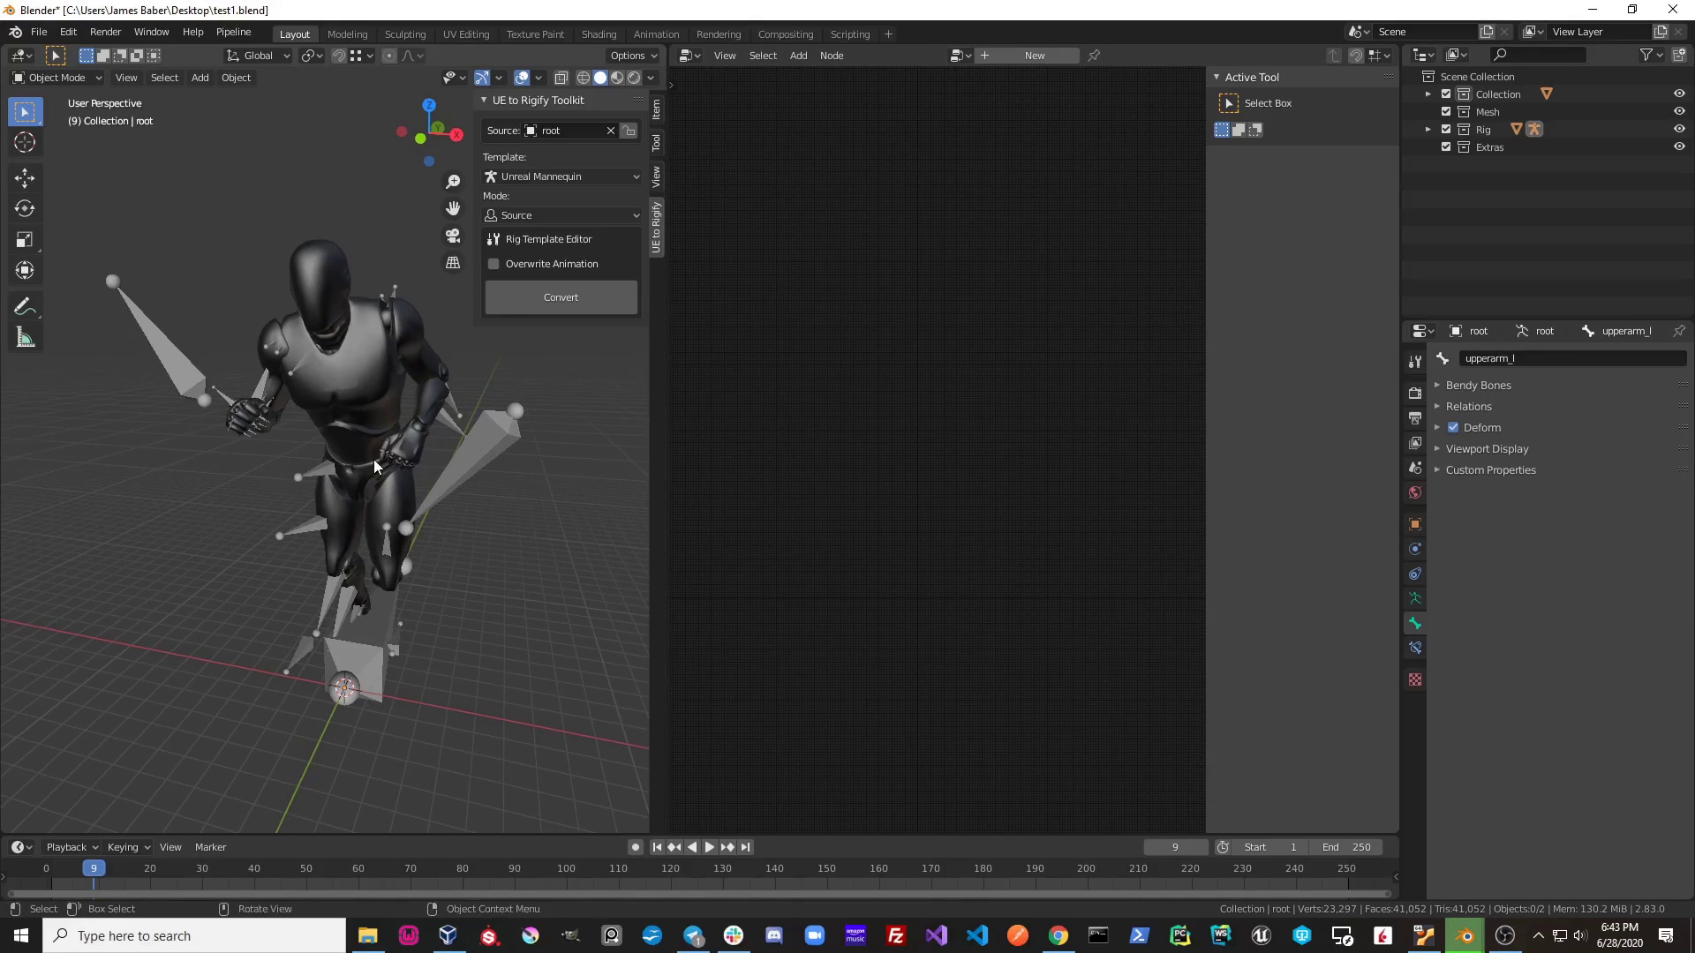
Step: Start a new custom rig template using the Basic Human metarig preset
mouse_move(386, 524)
middle_mouse_down()
mouse_move(404, 430)
mouse_move(344, 374)
middle_mouse_up()
left_click(543, 176)
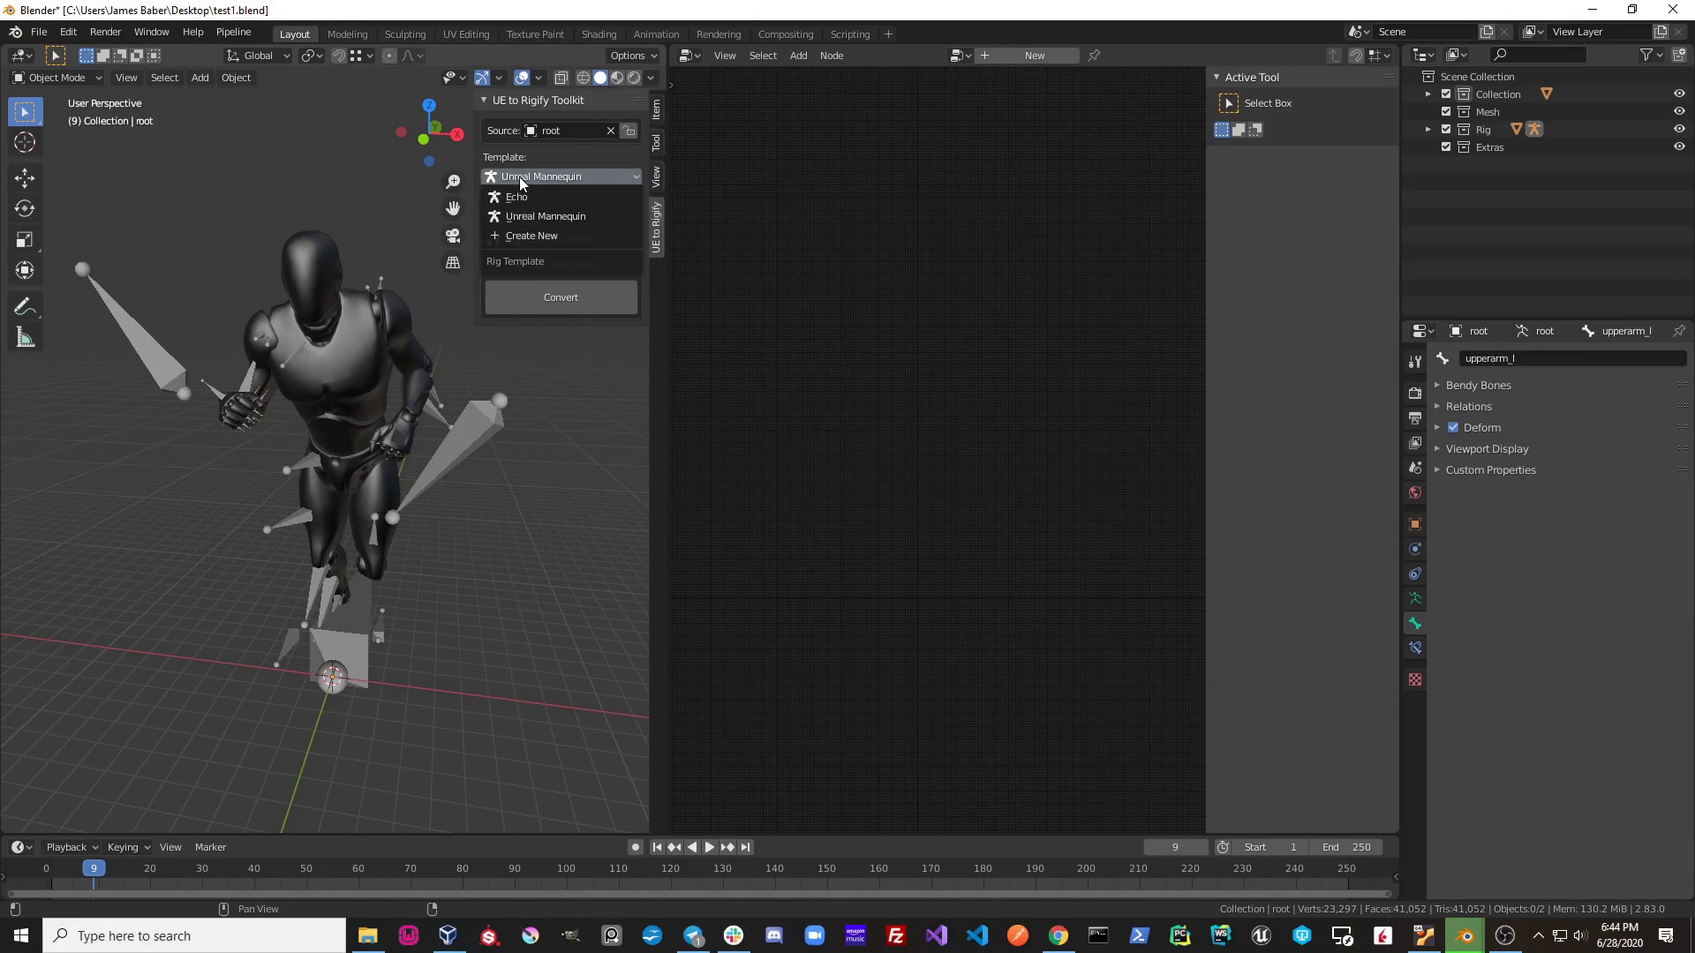
left_click(532, 236)
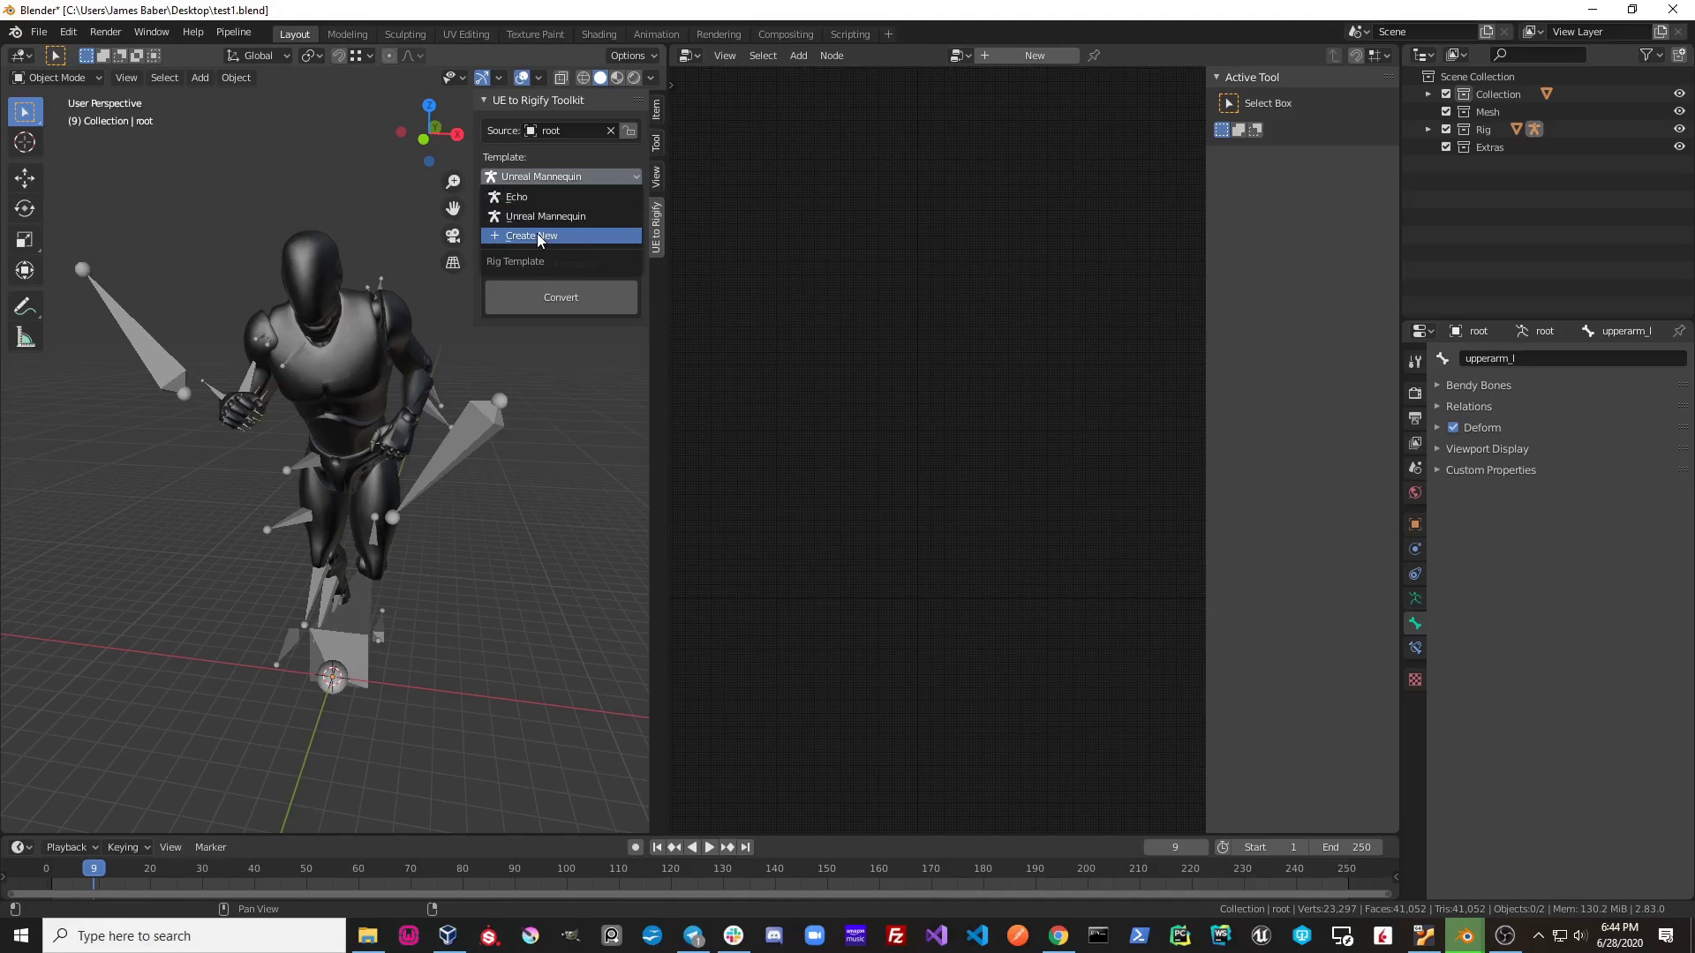
middle_click_drag(398, 398, 400, 451, "shift")
left_click(578, 270)
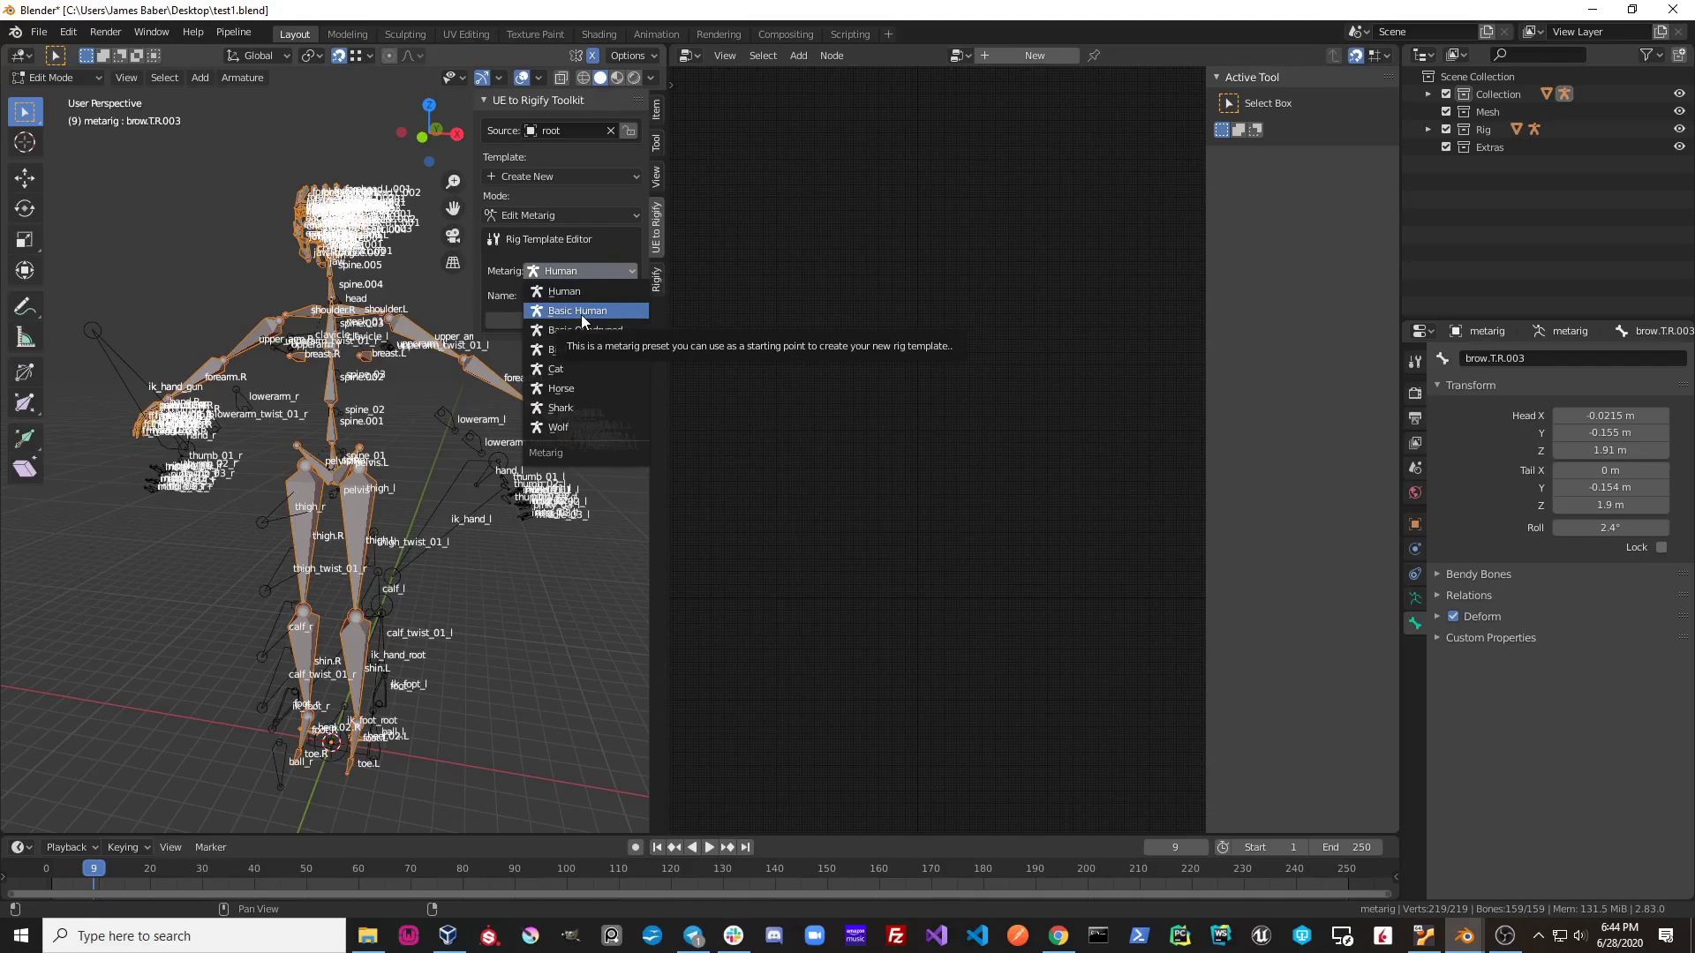
left_click(577, 310)
middle_click_drag(398, 451, 385, 437)
middle_click_drag(387, 344, 405, 345)
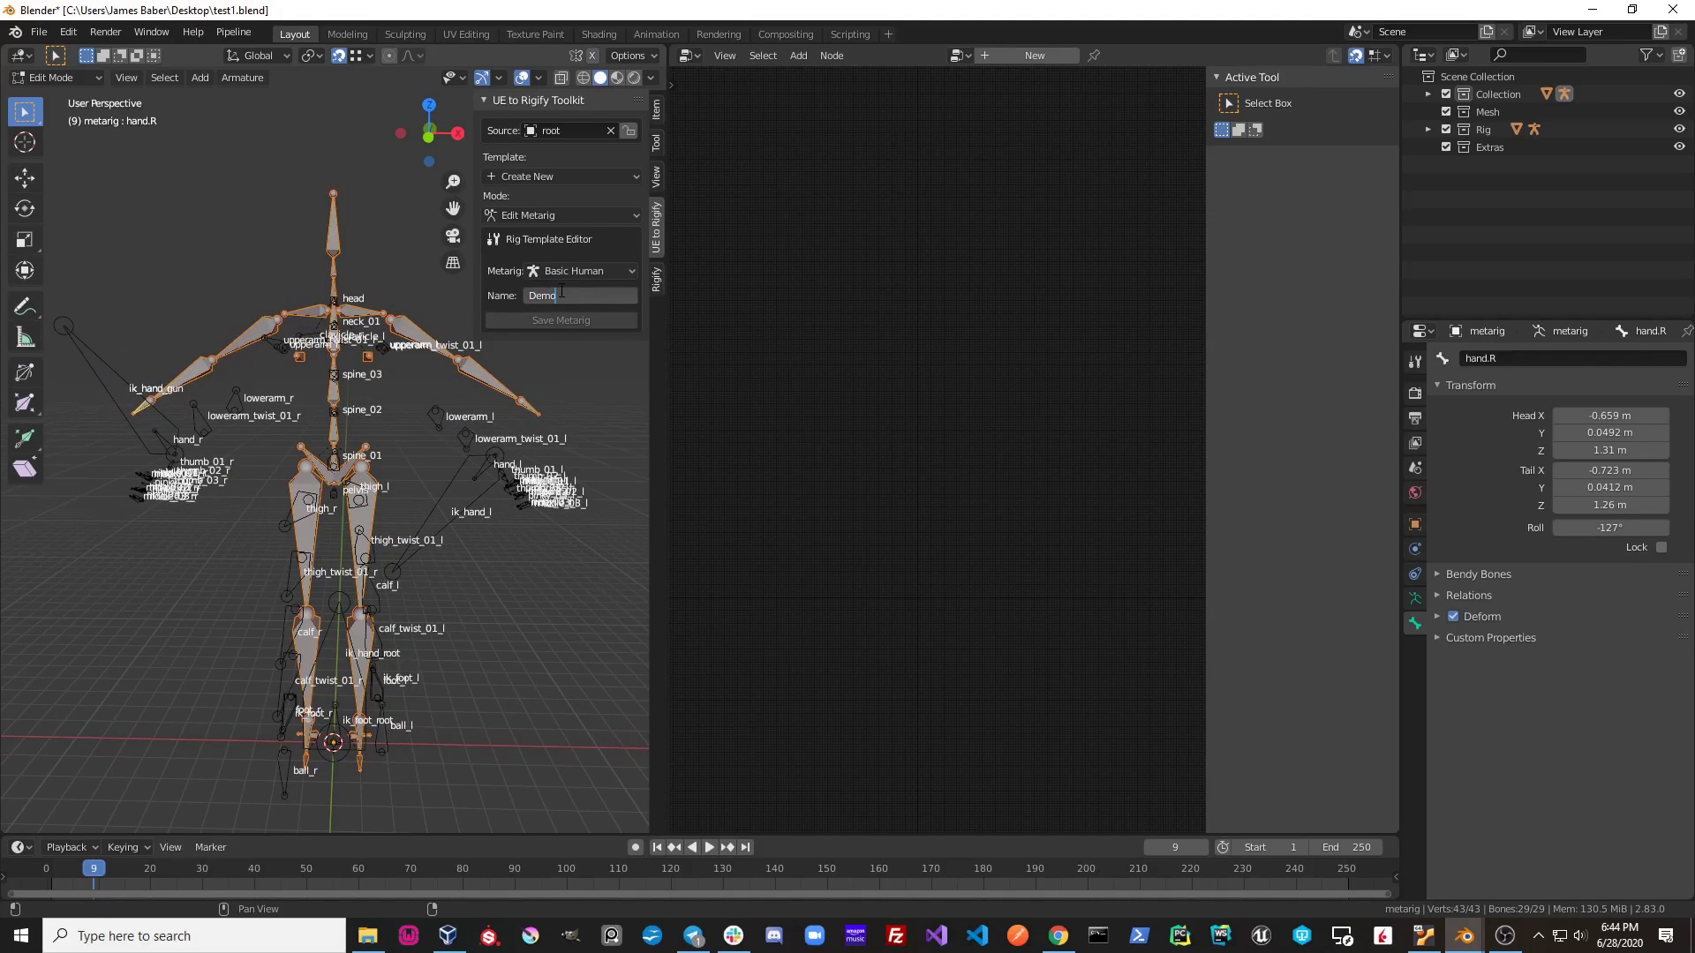
Step: Save the metarig as the Demo template and convert the mannequin to a Rigify rig
left_click(562, 320)
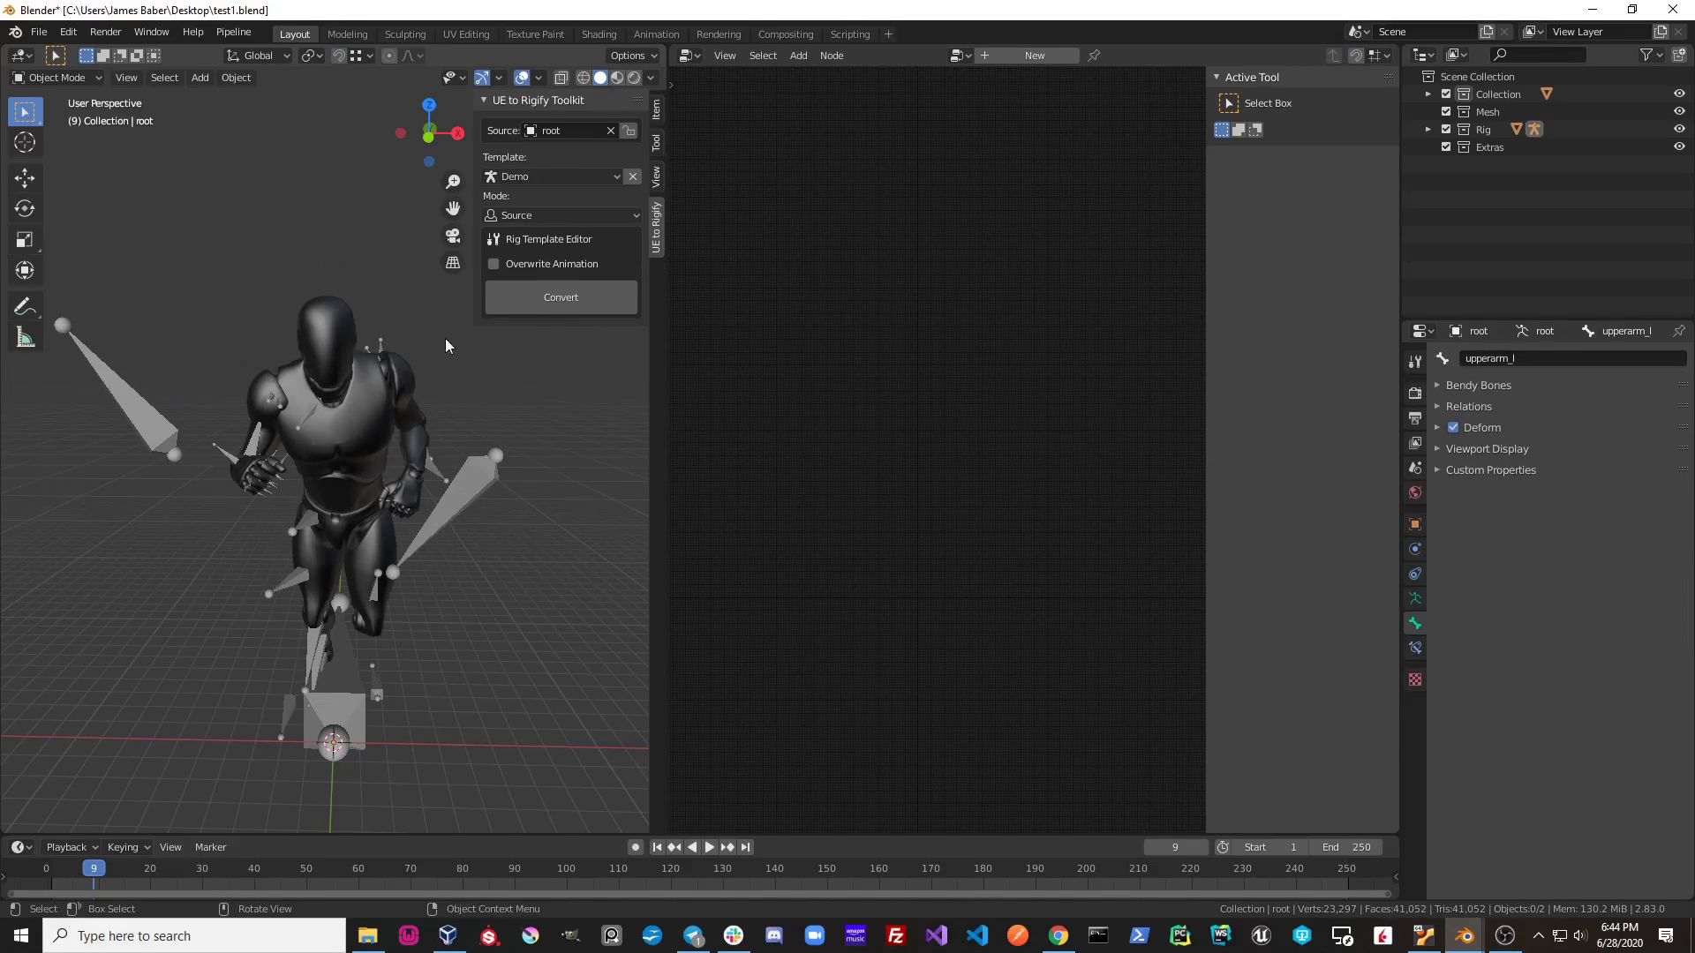
middle_click_drag(430, 348, 376, 311)
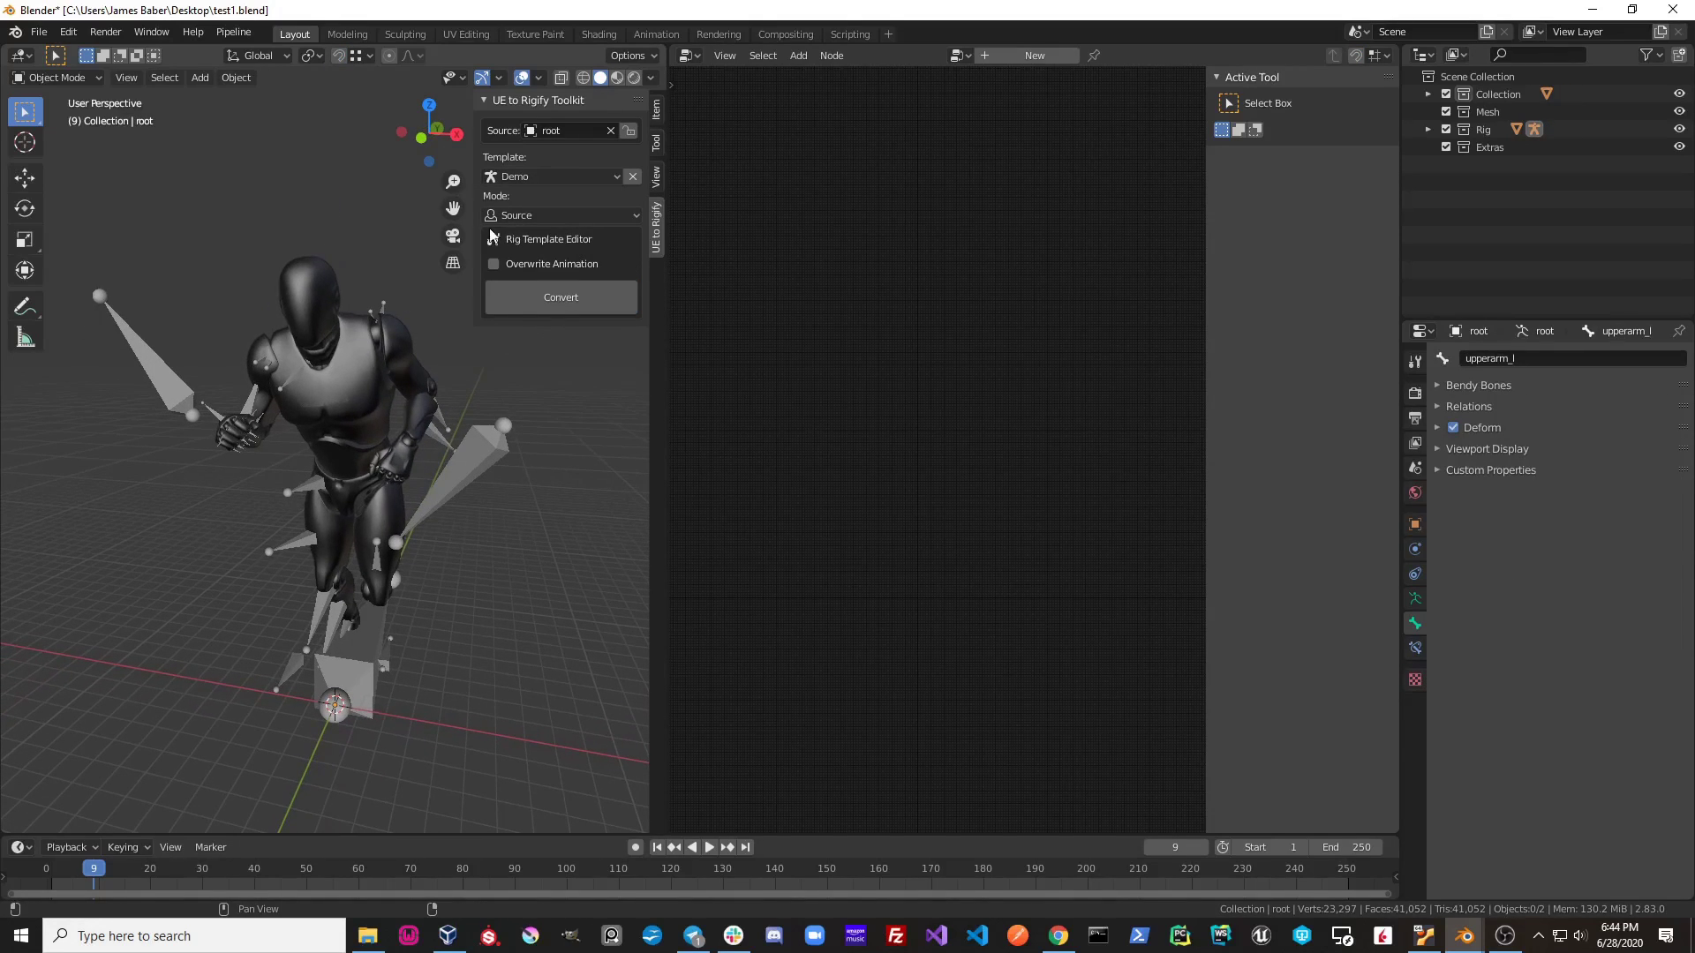
left_click(546, 299)
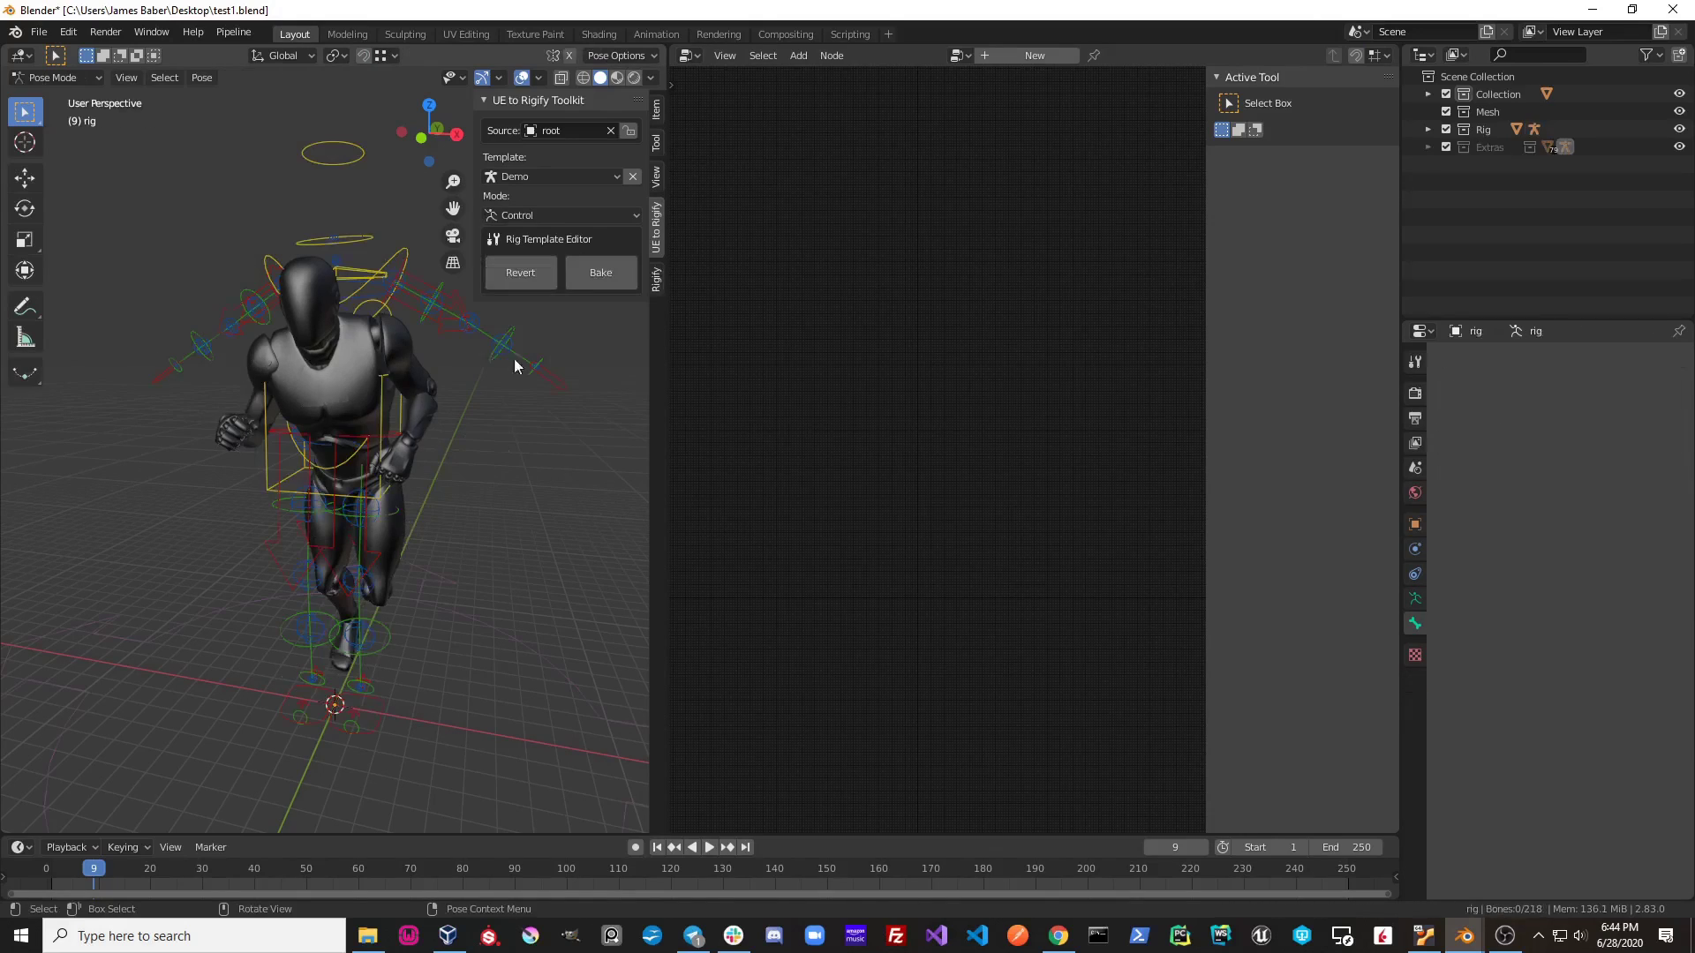
mouse_move(407, 385)
middle_mouse_down()
mouse_move(461, 392)
mouse_move(340, 348)
mouse_move(418, 409)
mouse_move(437, 372)
middle_mouse_up()
Step: Select the upper_arm_fk.L control and test a rotation, then cancel it
left_click(450, 344)
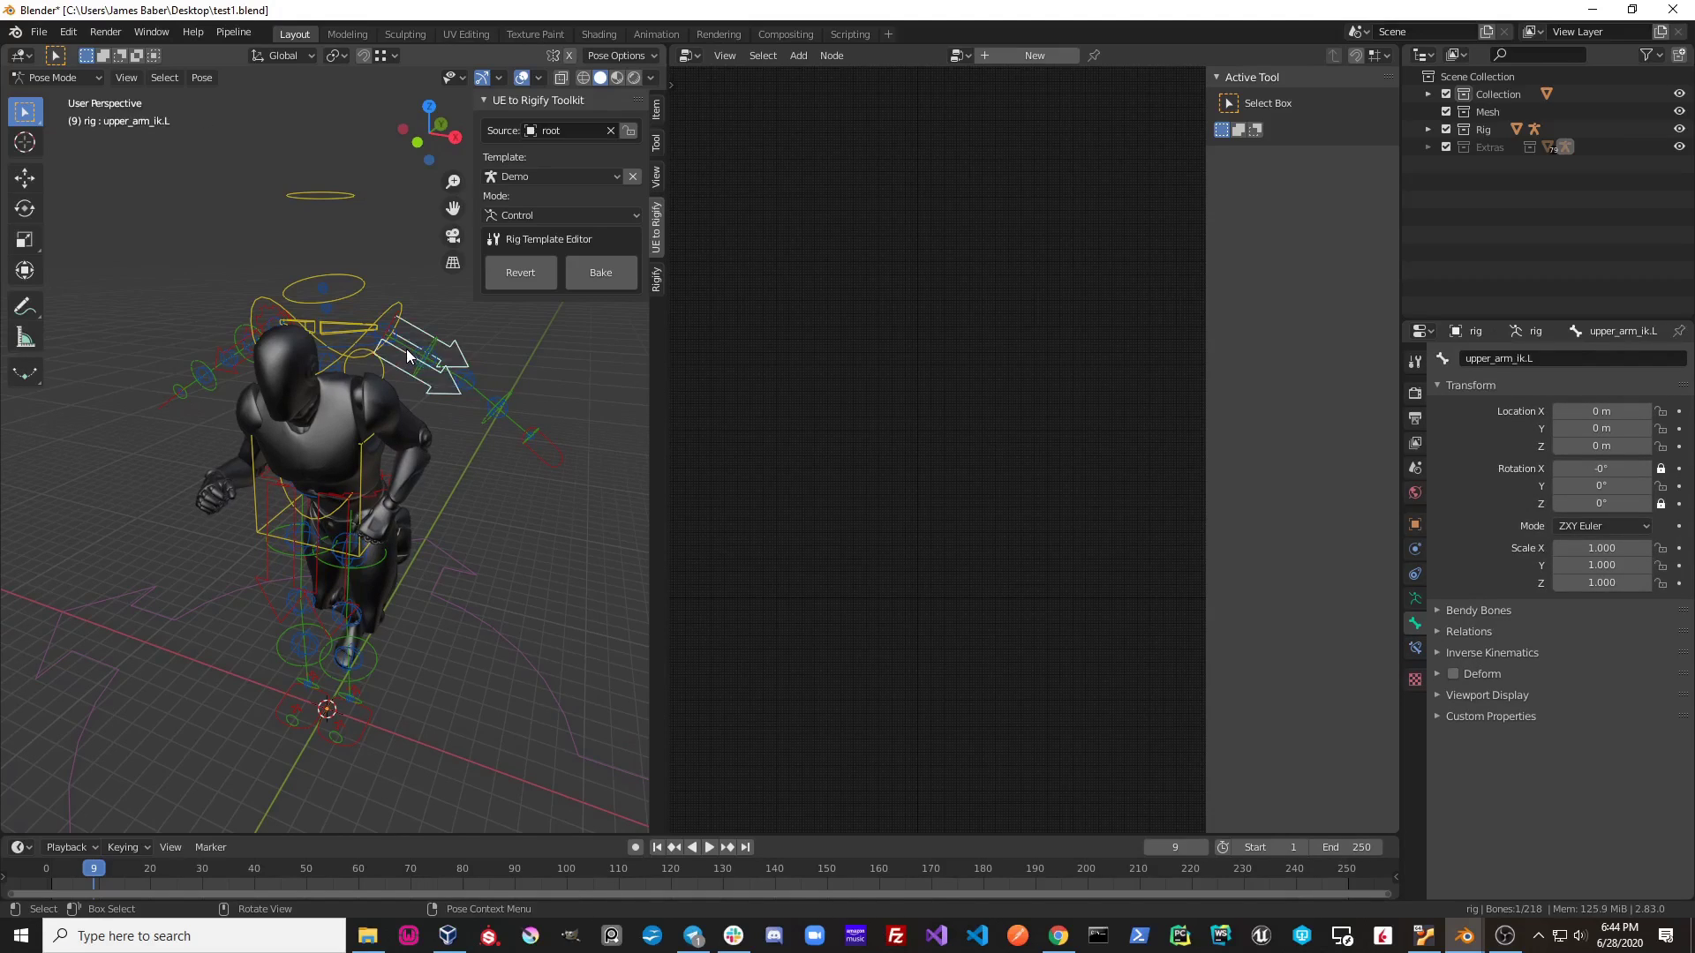
left_click(403, 340)
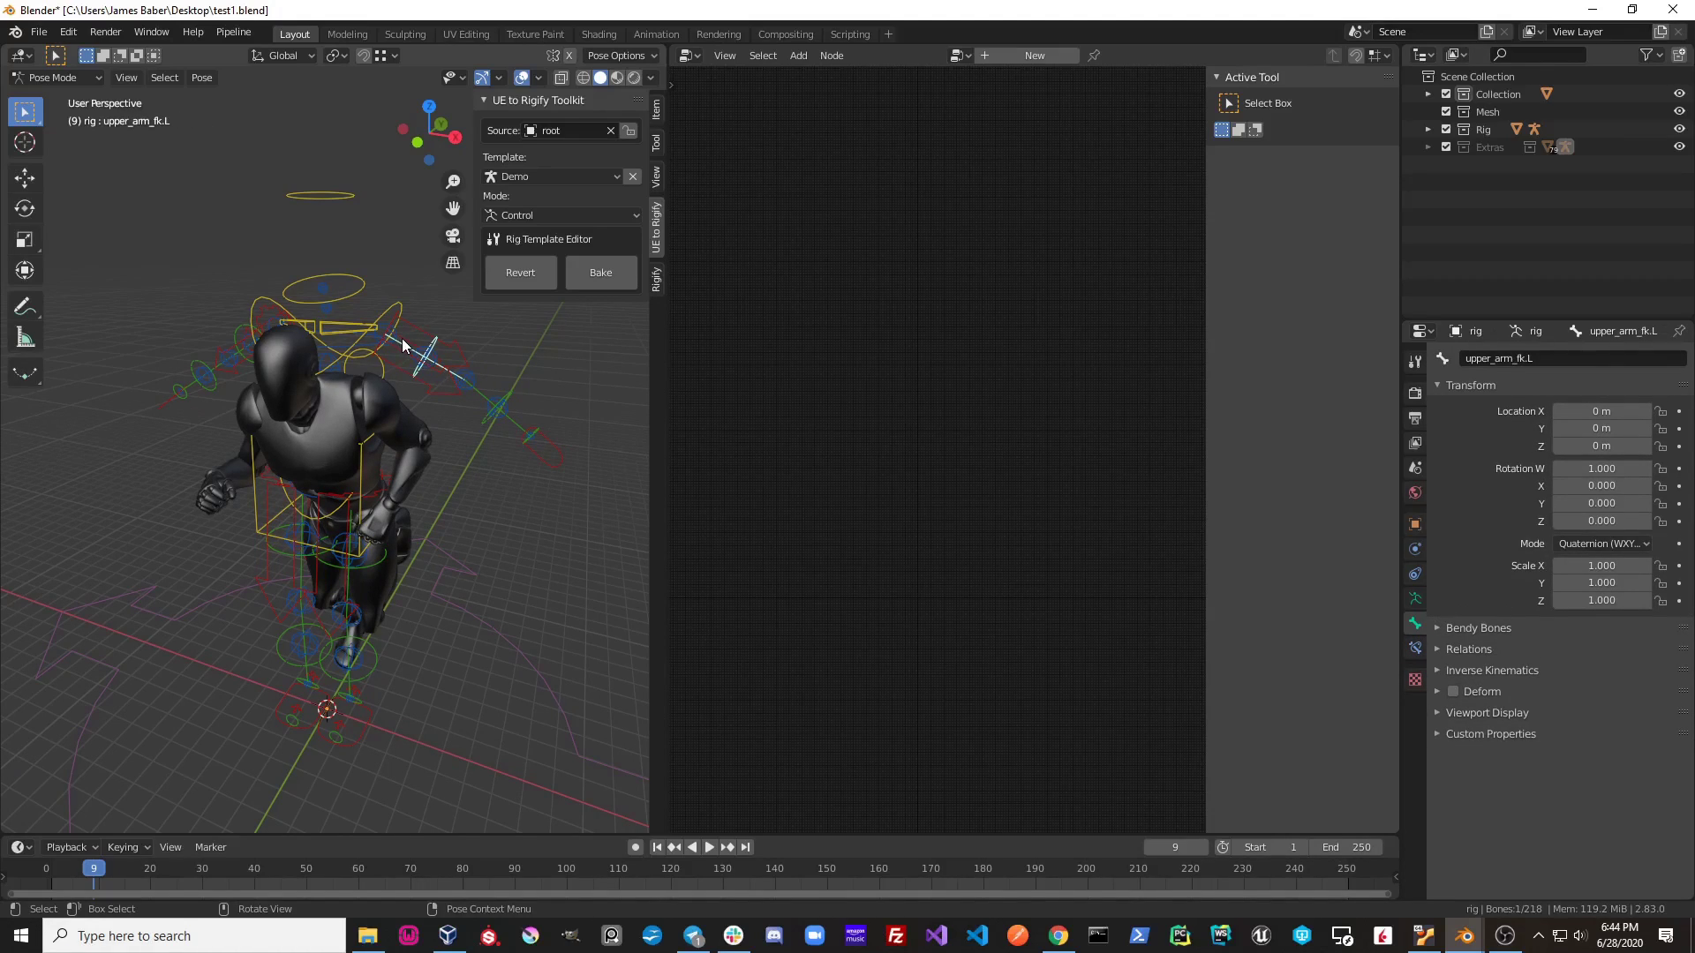
key("r")
key("r")
key("Escape")
middle_click_drag(381, 436, 376, 365, "shift")
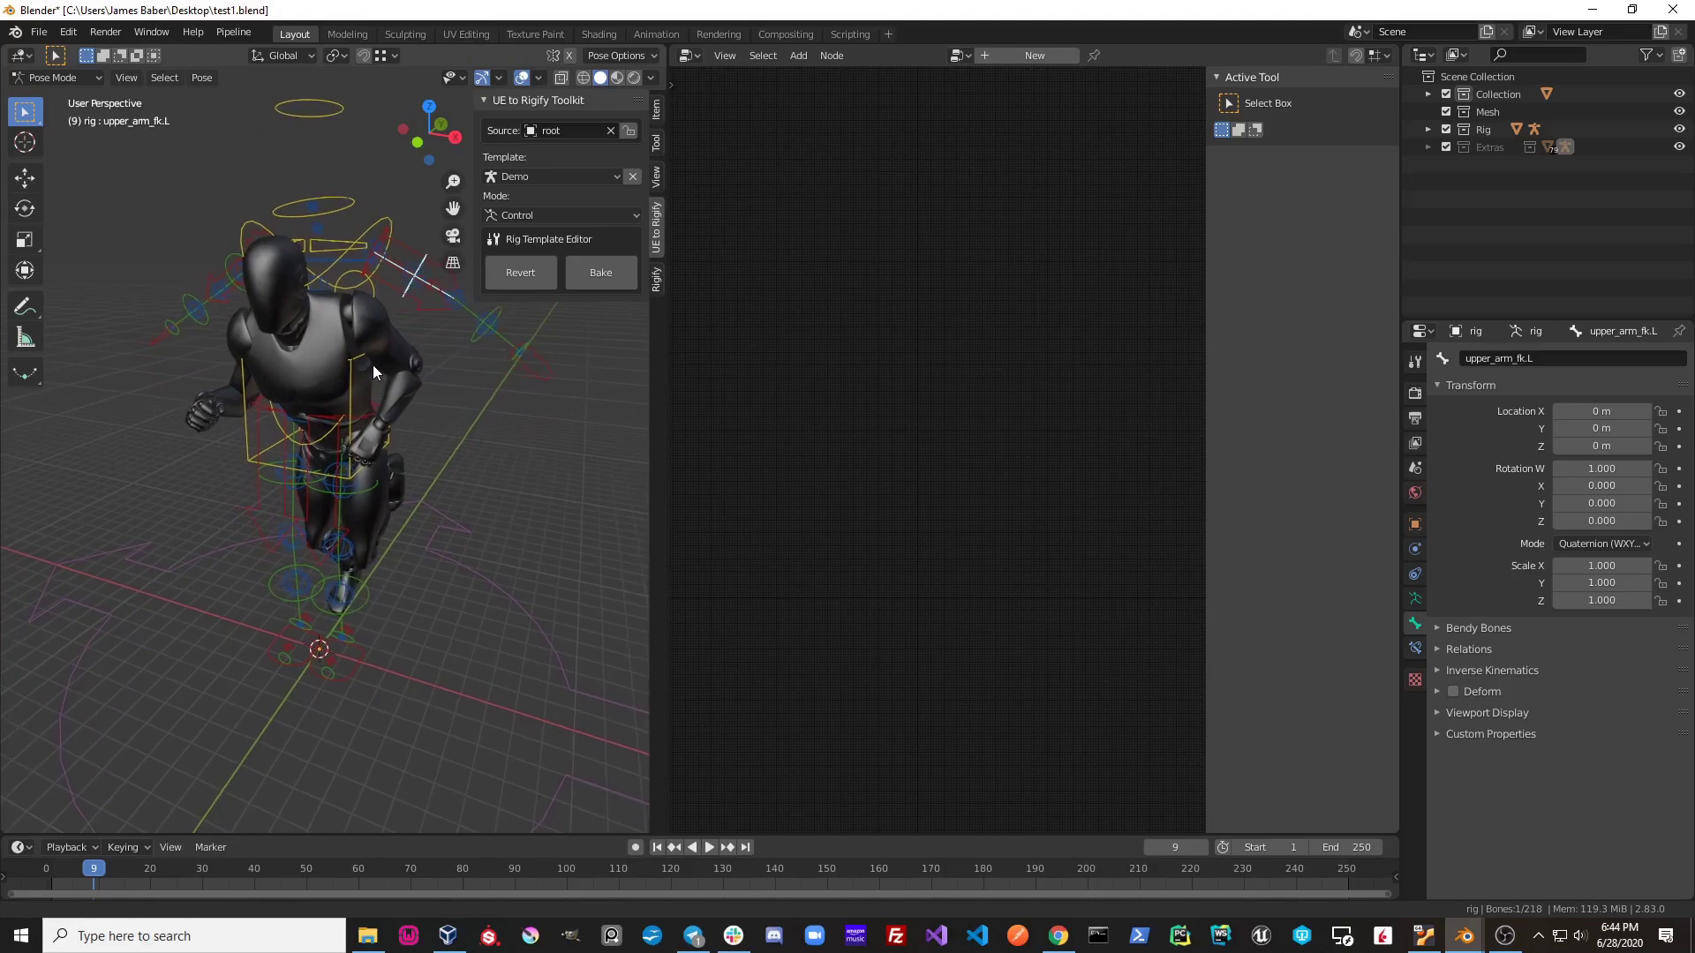
left_click(528, 216)
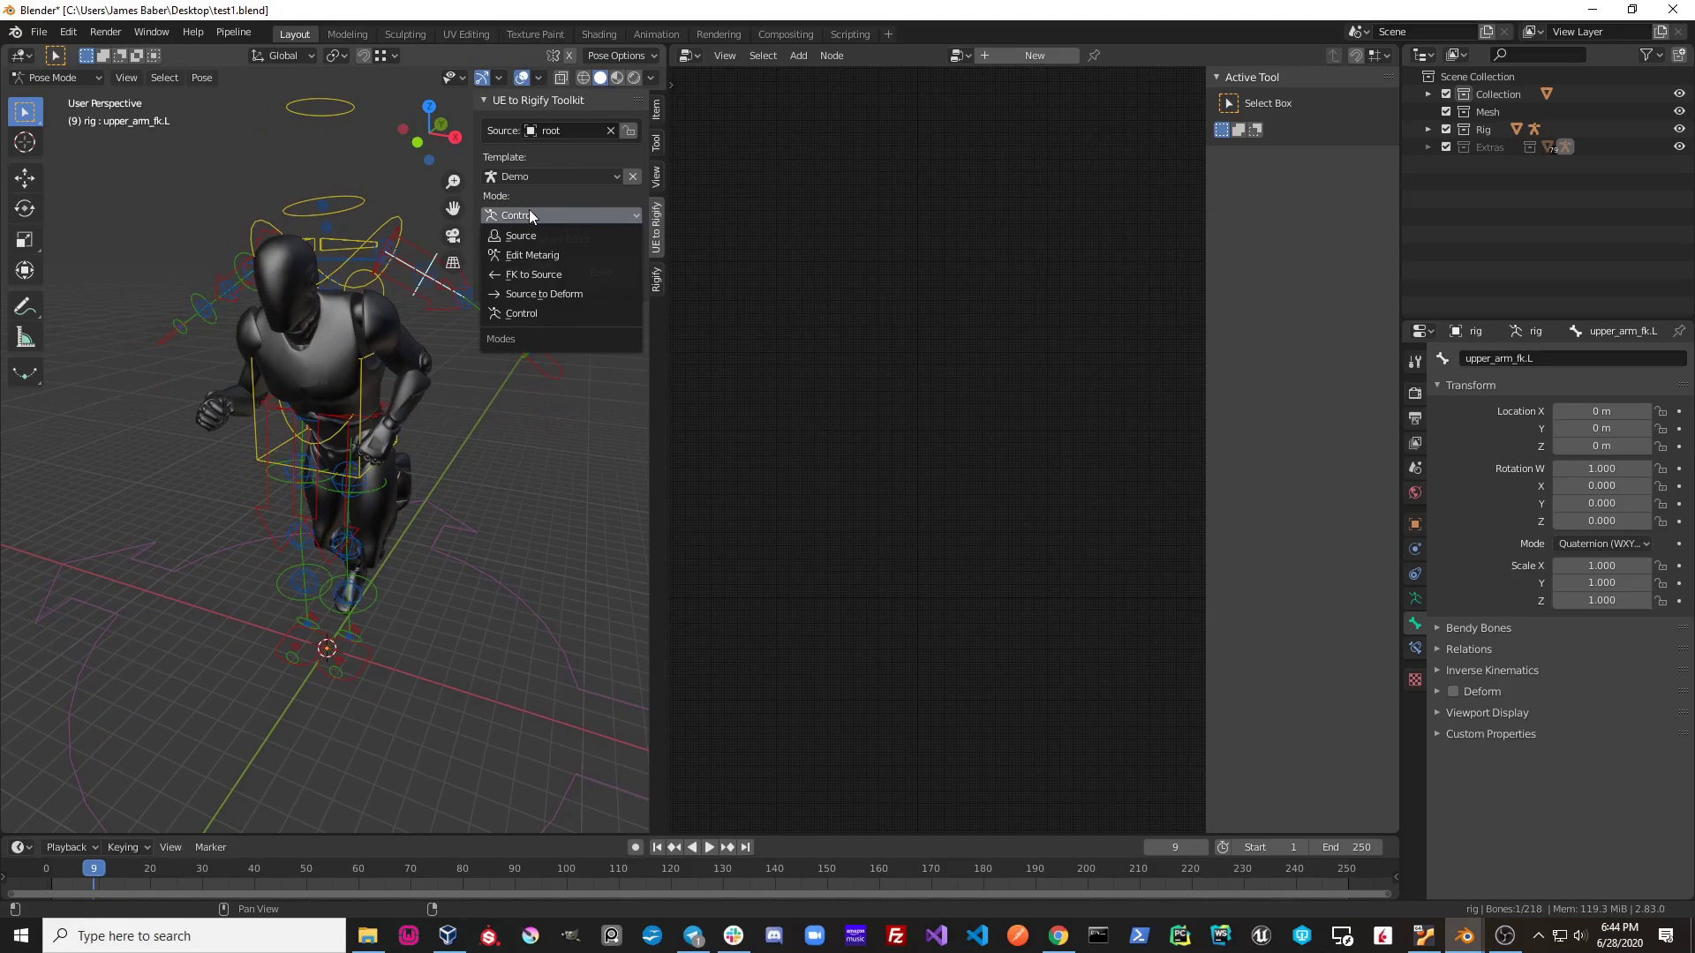
Step: Switch to Edit Metarig mode and delete the breast bones
left_click(531, 255)
scroll(398, 331, "up", 4)
scroll(397, 331, "up", 4)
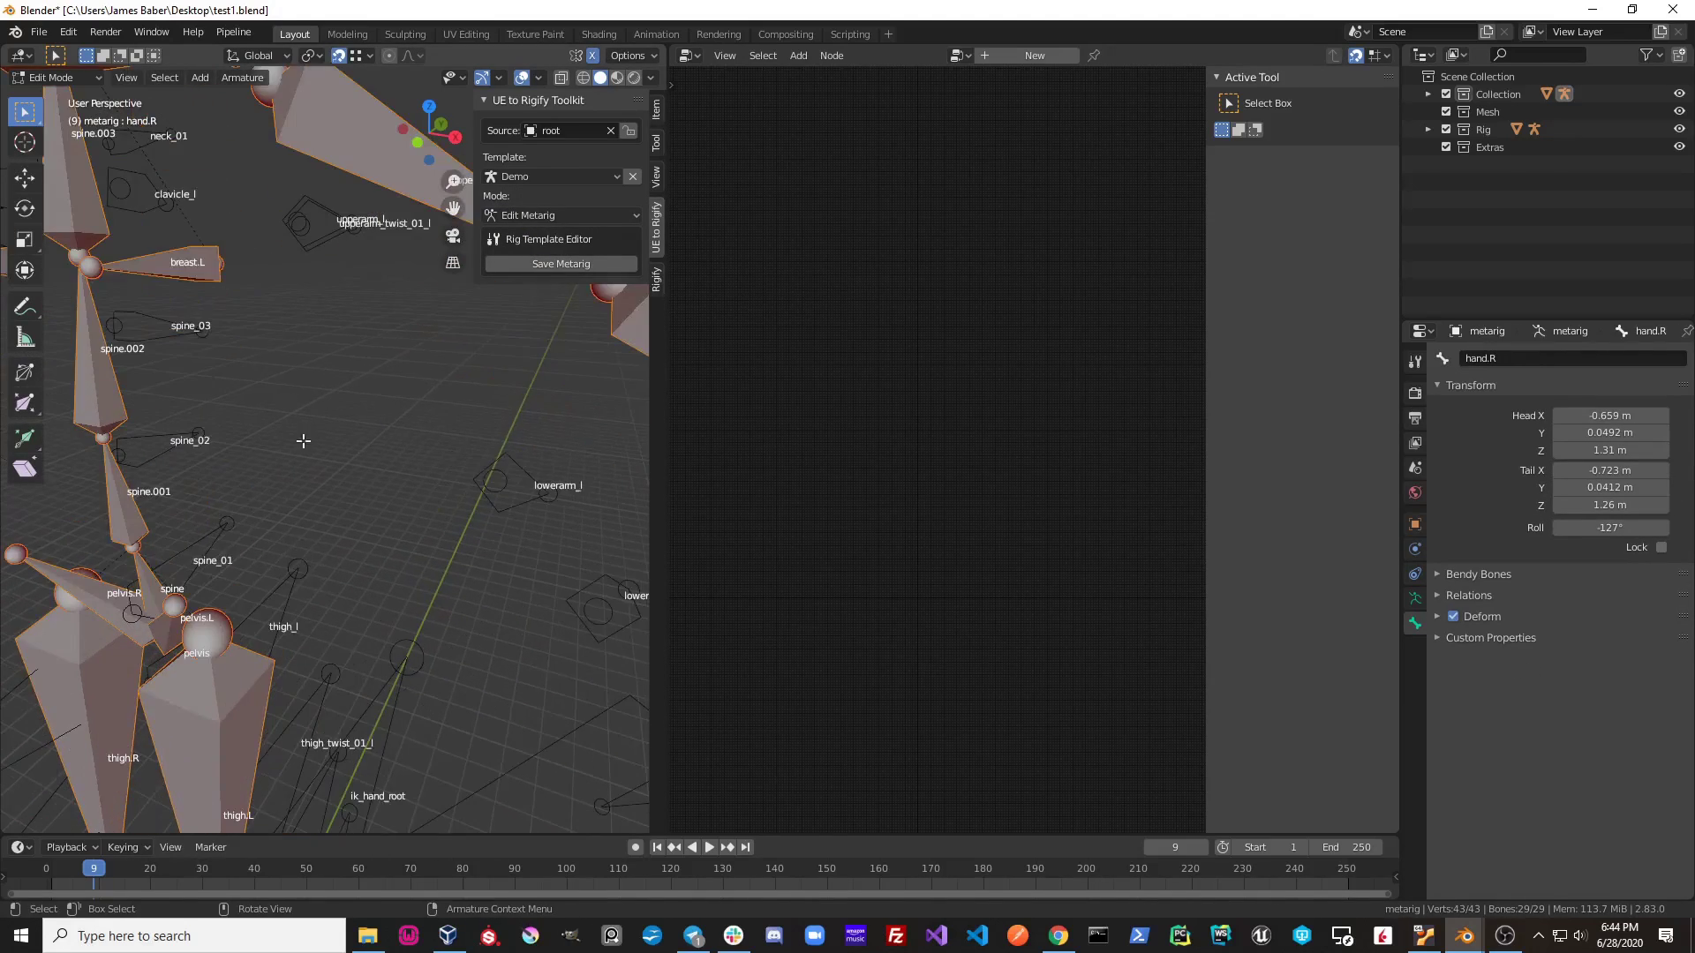
scroll(397, 331, "down", 2)
middle_click_drag(269, 309, 331, 331)
scroll(331, 331, "up", 5)
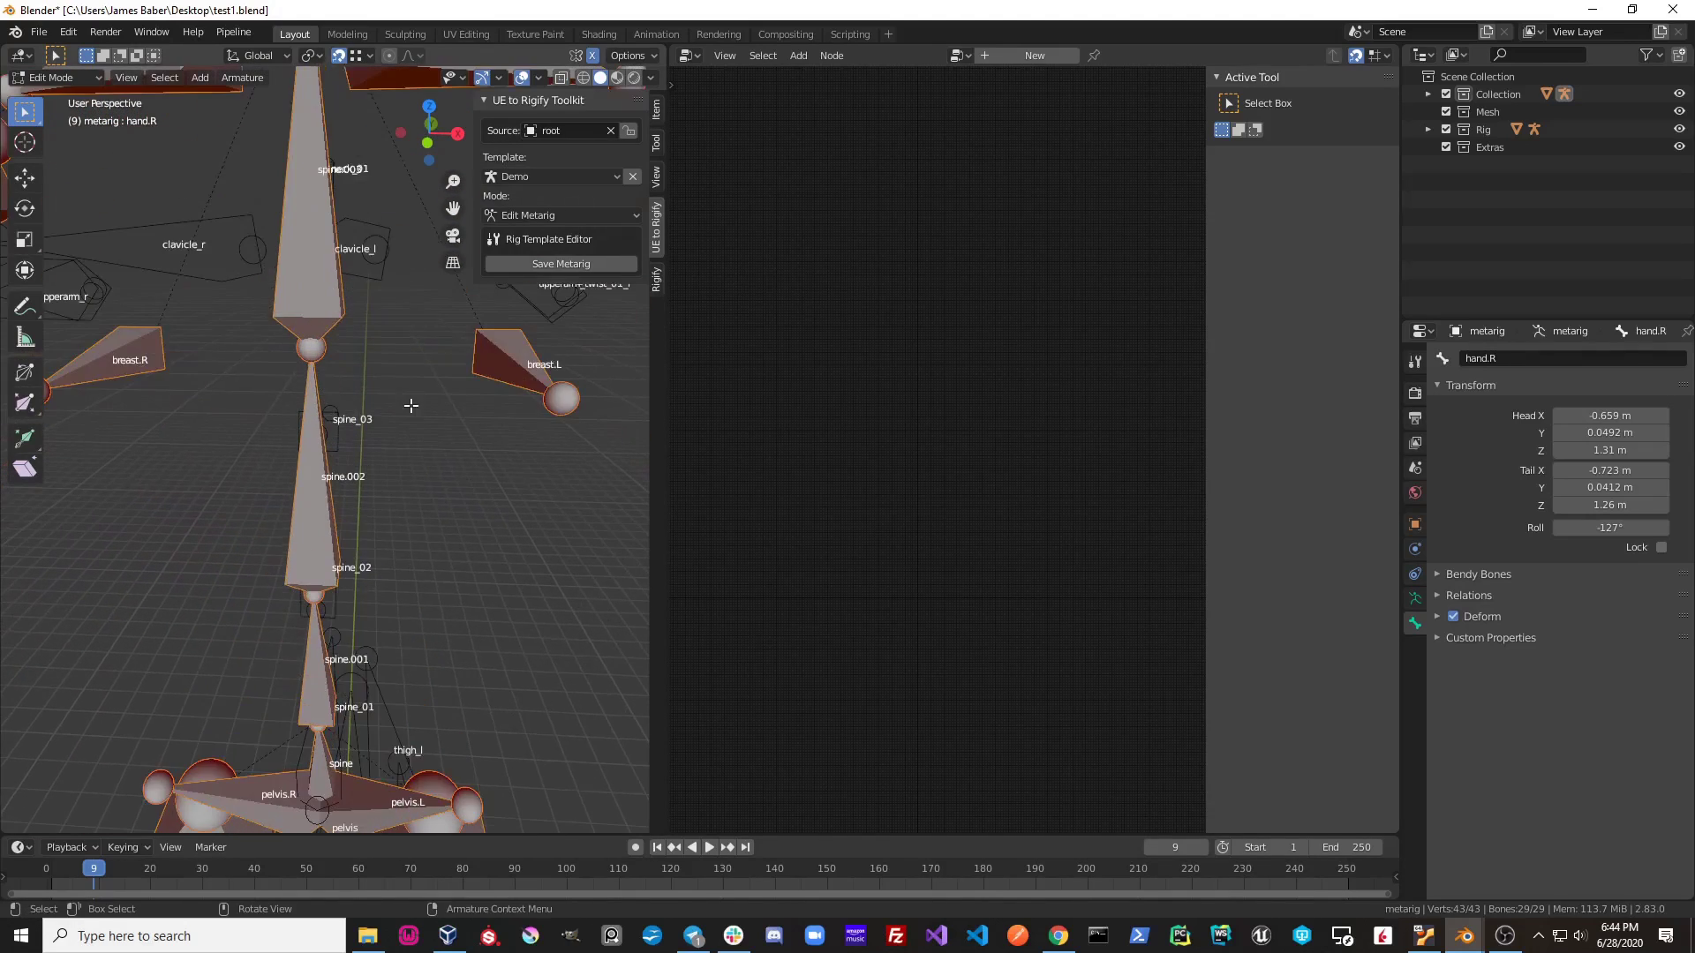
scroll(331, 331, "up", 3)
left_click(406, 402)
scroll(403, 402, "down", 6)
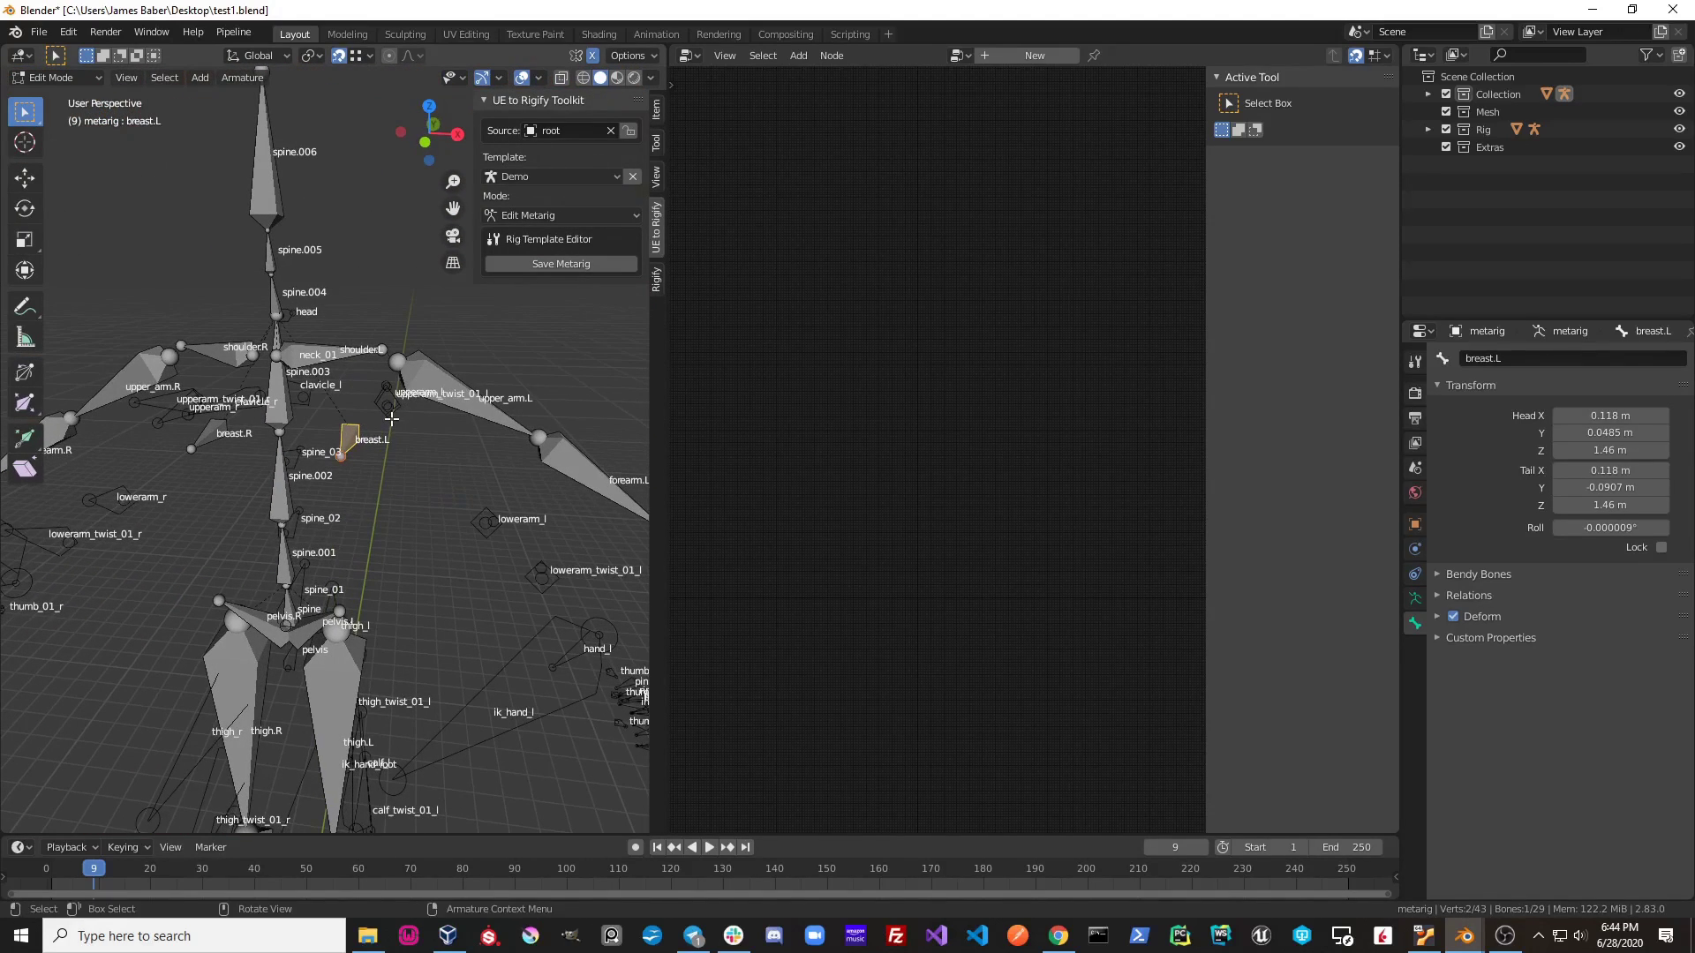
middle_click_drag(315, 314, 322, 364)
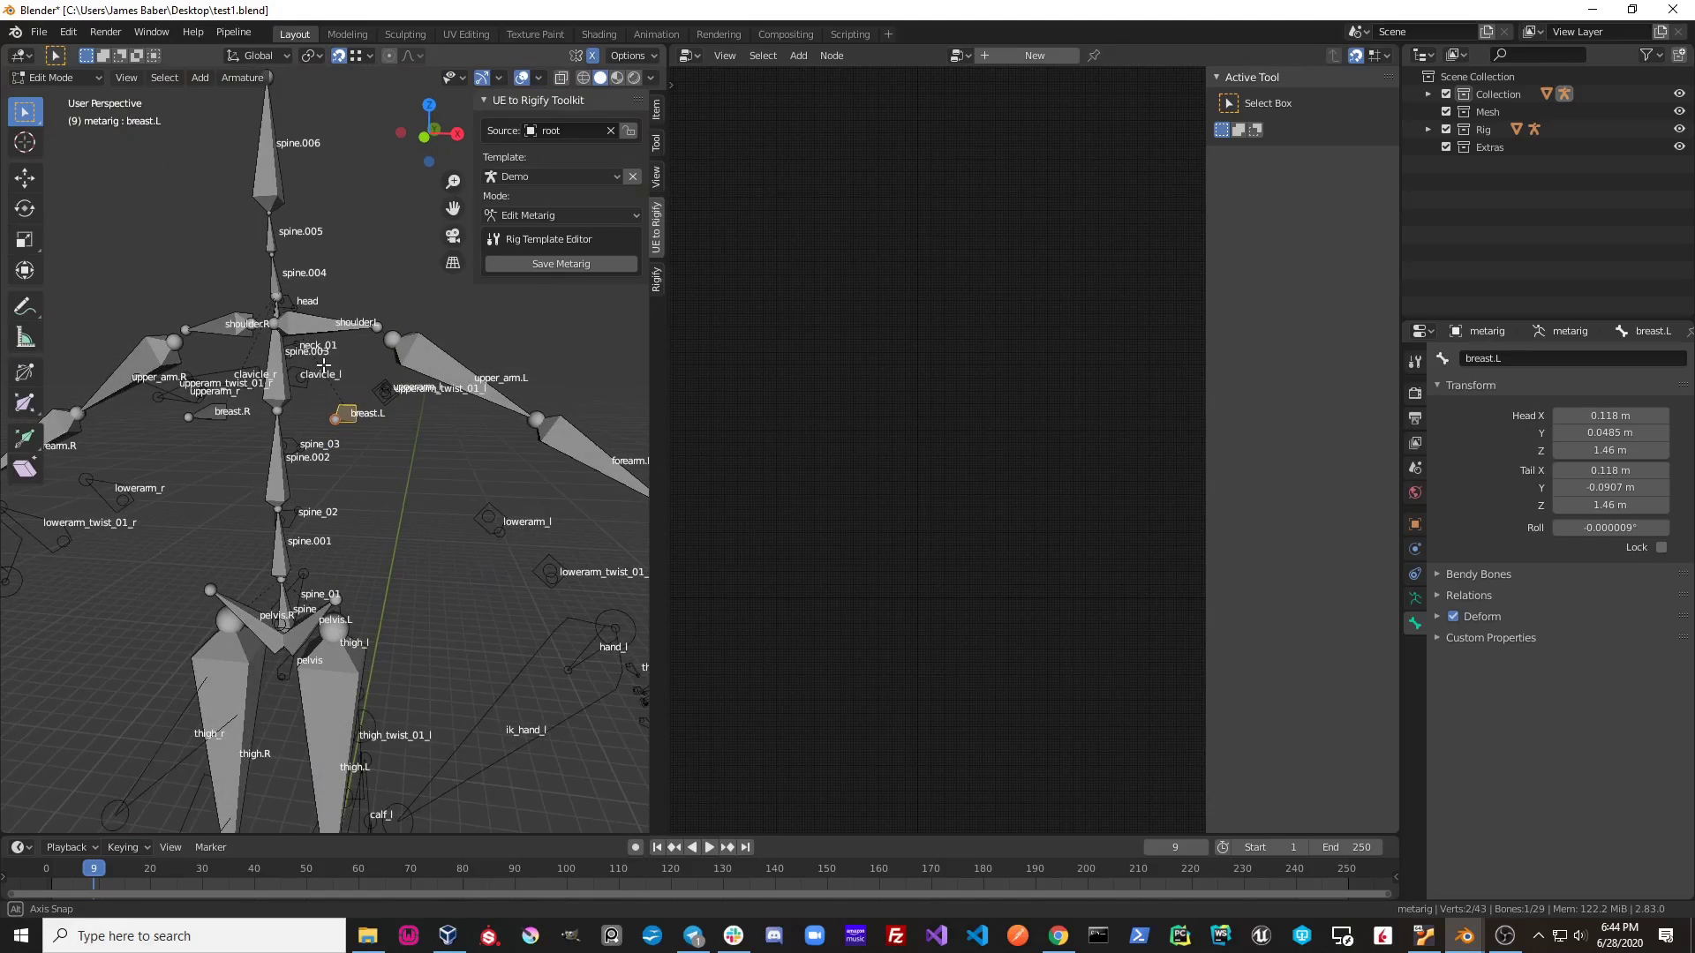
key("x")
left_click(322, 364)
Step: Move the head of the upper_arm.L bone onto the mannequin's shoulder
mouse_move(322, 364)
middle_mouse_down()
mouse_move(371, 438)
mouse_move(437, 437)
mouse_move(328, 378)
mouse_move(328, 397)
mouse_move(310, 309)
mouse_move(349, 330)
middle_mouse_up()
scroll(378, 464, "up", 6)
scroll(384, 483, "down", 2)
scroll(384, 483, "down", 3)
left_click(485, 391)
scroll(329, 397, "up", 3)
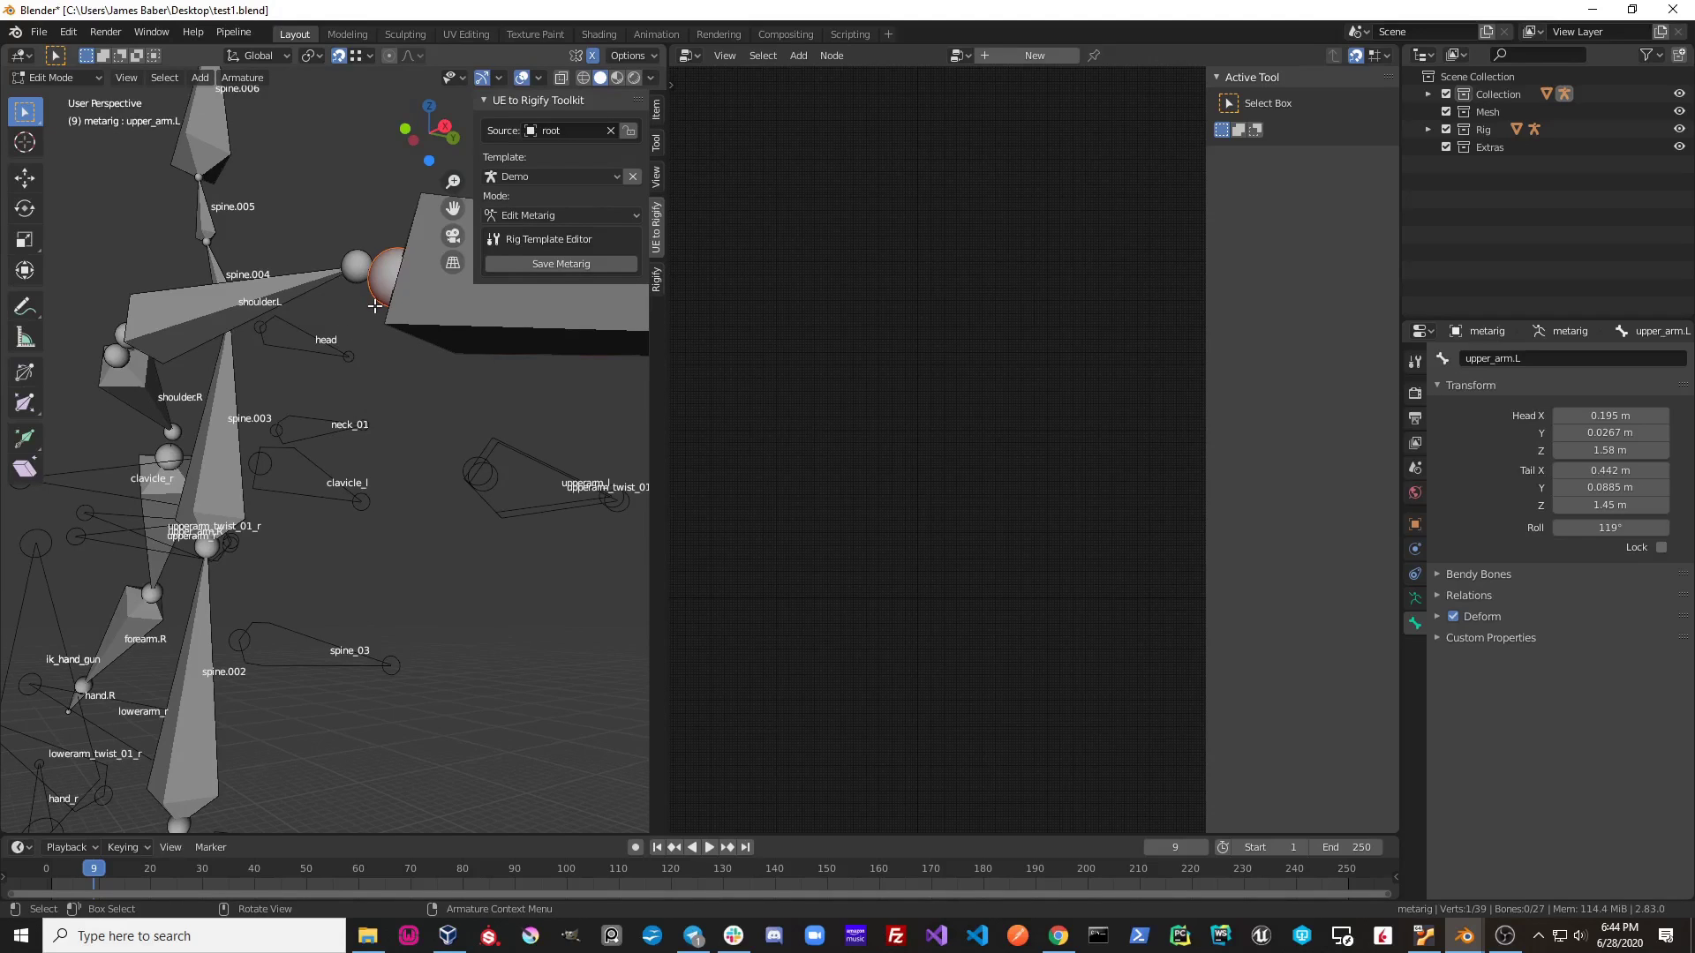
key("g")
left_click(466, 465)
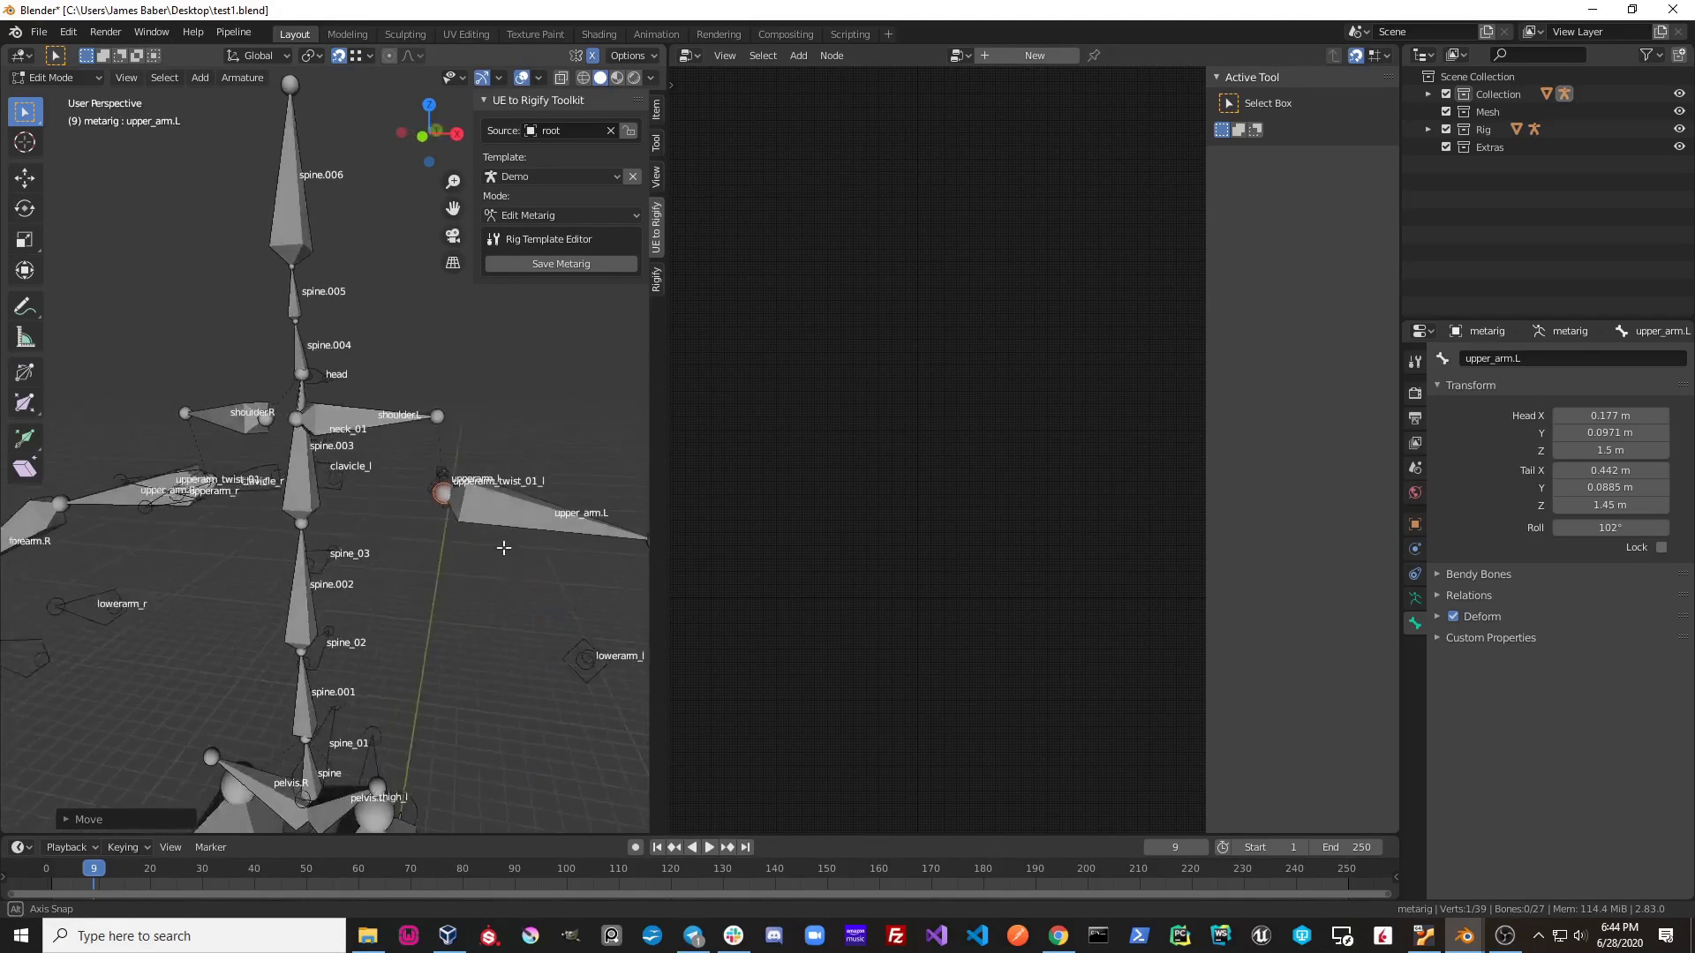
mouse_move(471, 466)
middle_mouse_down()
mouse_move(361, 427)
mouse_move(339, 530)
mouse_move(424, 579)
middle_mouse_up()
Step: Move the left elbow and wrist joints onto the mannequin's arm
key("g")
left_click(397, 451)
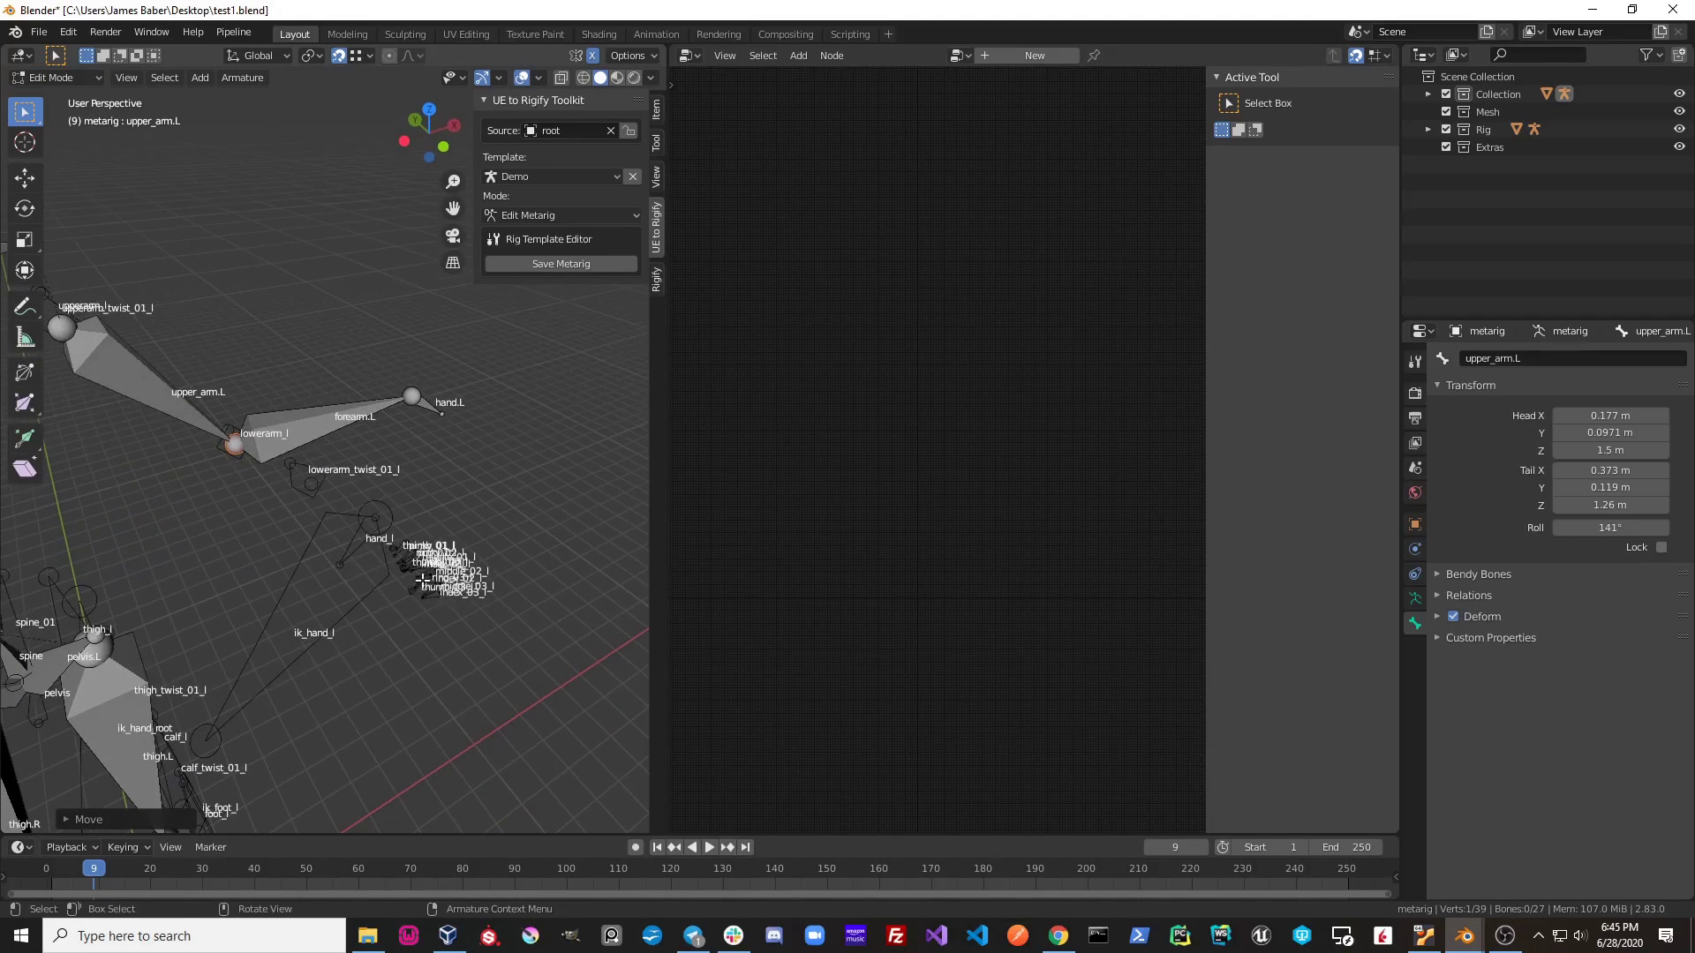
left_click(418, 401)
key("g")
left_click(381, 503)
mouse_move(383, 503)
middle_mouse_down()
mouse_move(392, 377)
mouse_move(401, 549)
middle_mouse_up()
Step: Move the left hand bone's tip in the side orthographic view
left_click(392, 378)
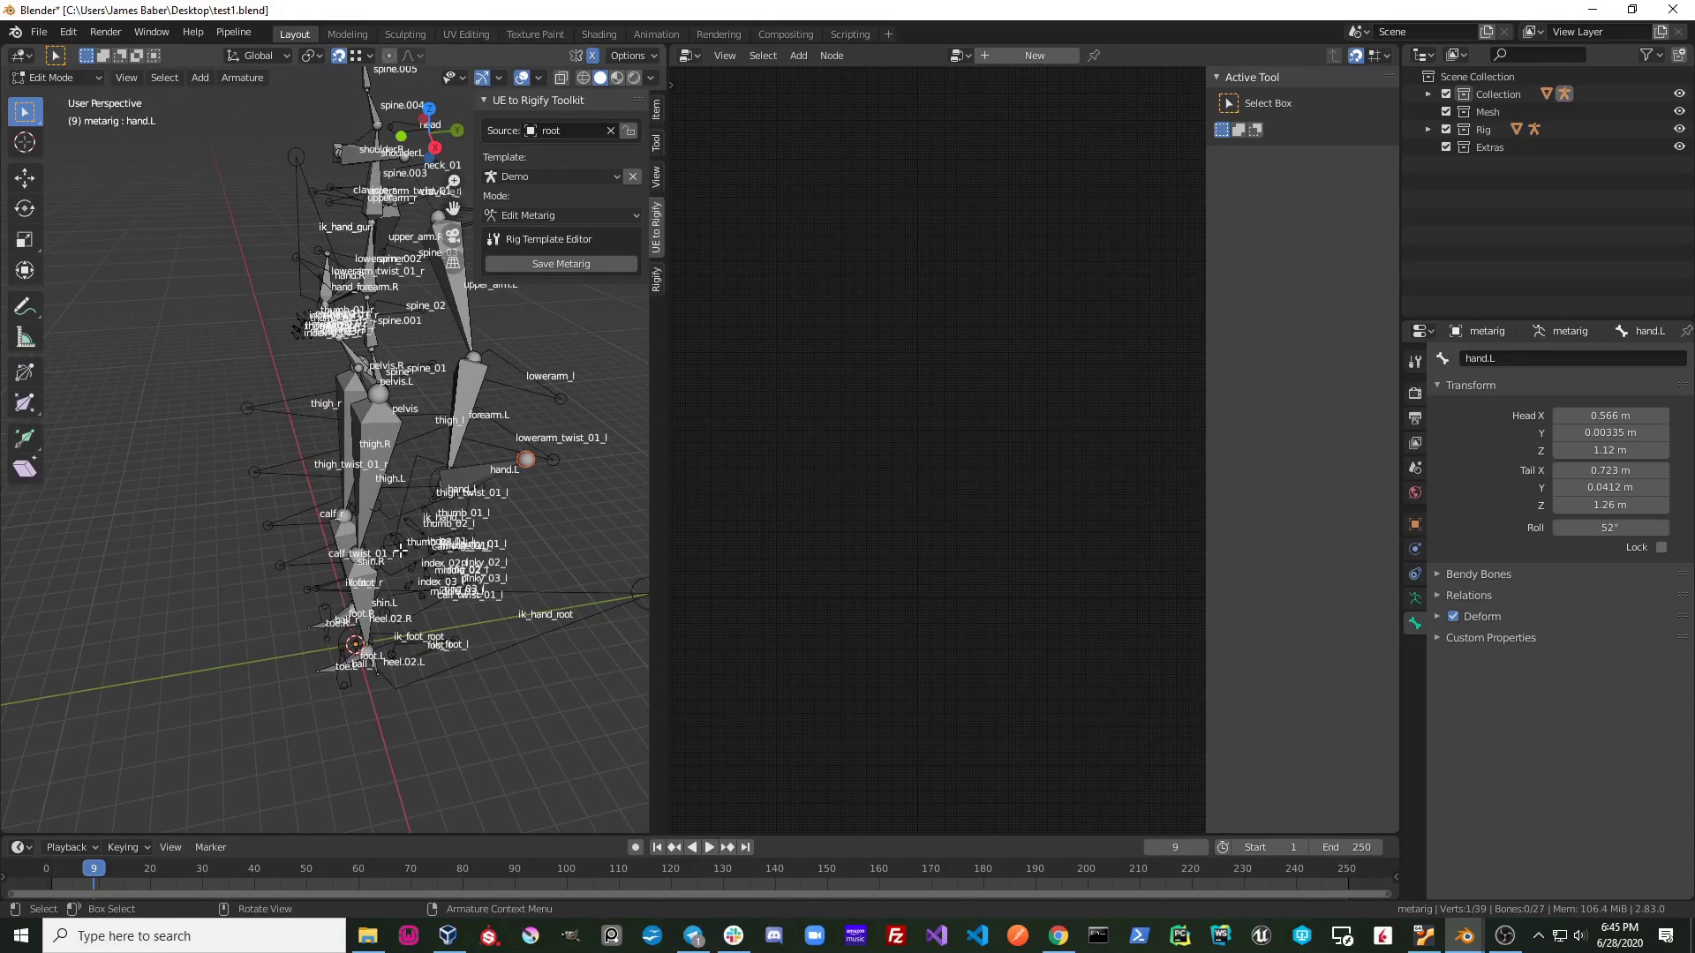
key("KP_3")
scroll(390, 481, "up", 5)
mouse_move(390, 398)
middle_mouse_down("shift")
mouse_move(389, 482)
mouse_move(359, 450)
mouse_move(604, 403)
middle_mouse_up("shift")
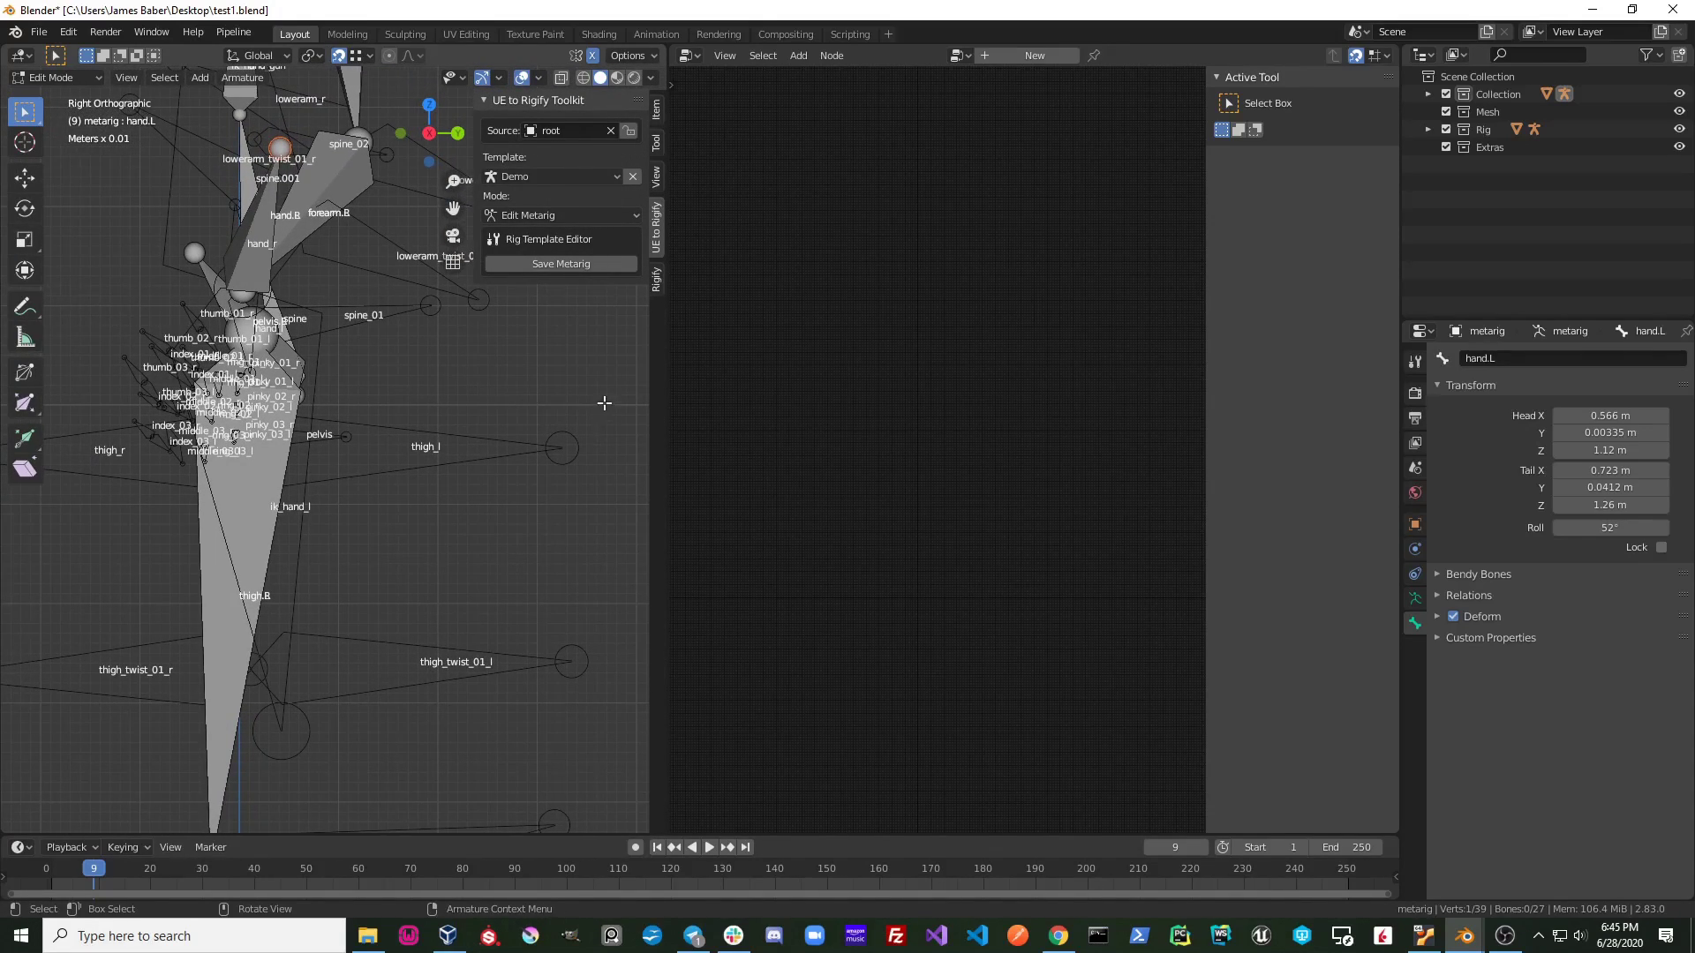
key("g")
left_click(447, 585)
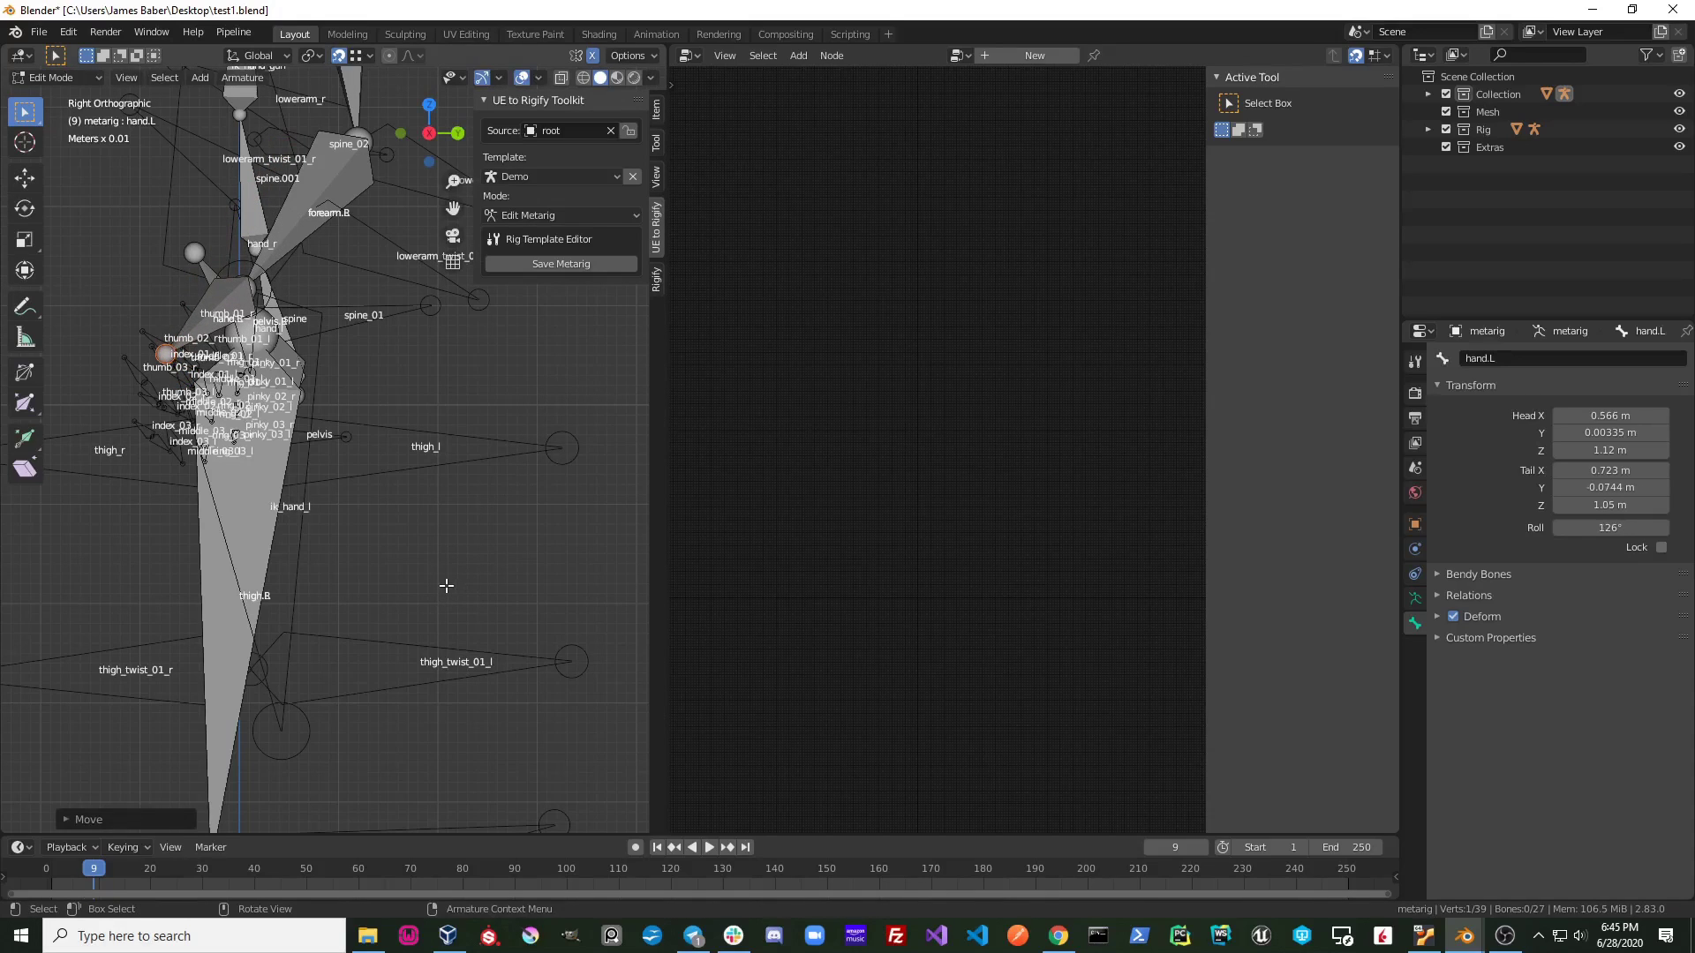
Step: Refine the hand tip in front view and inspect the realigned skeleton
key("KP_1")
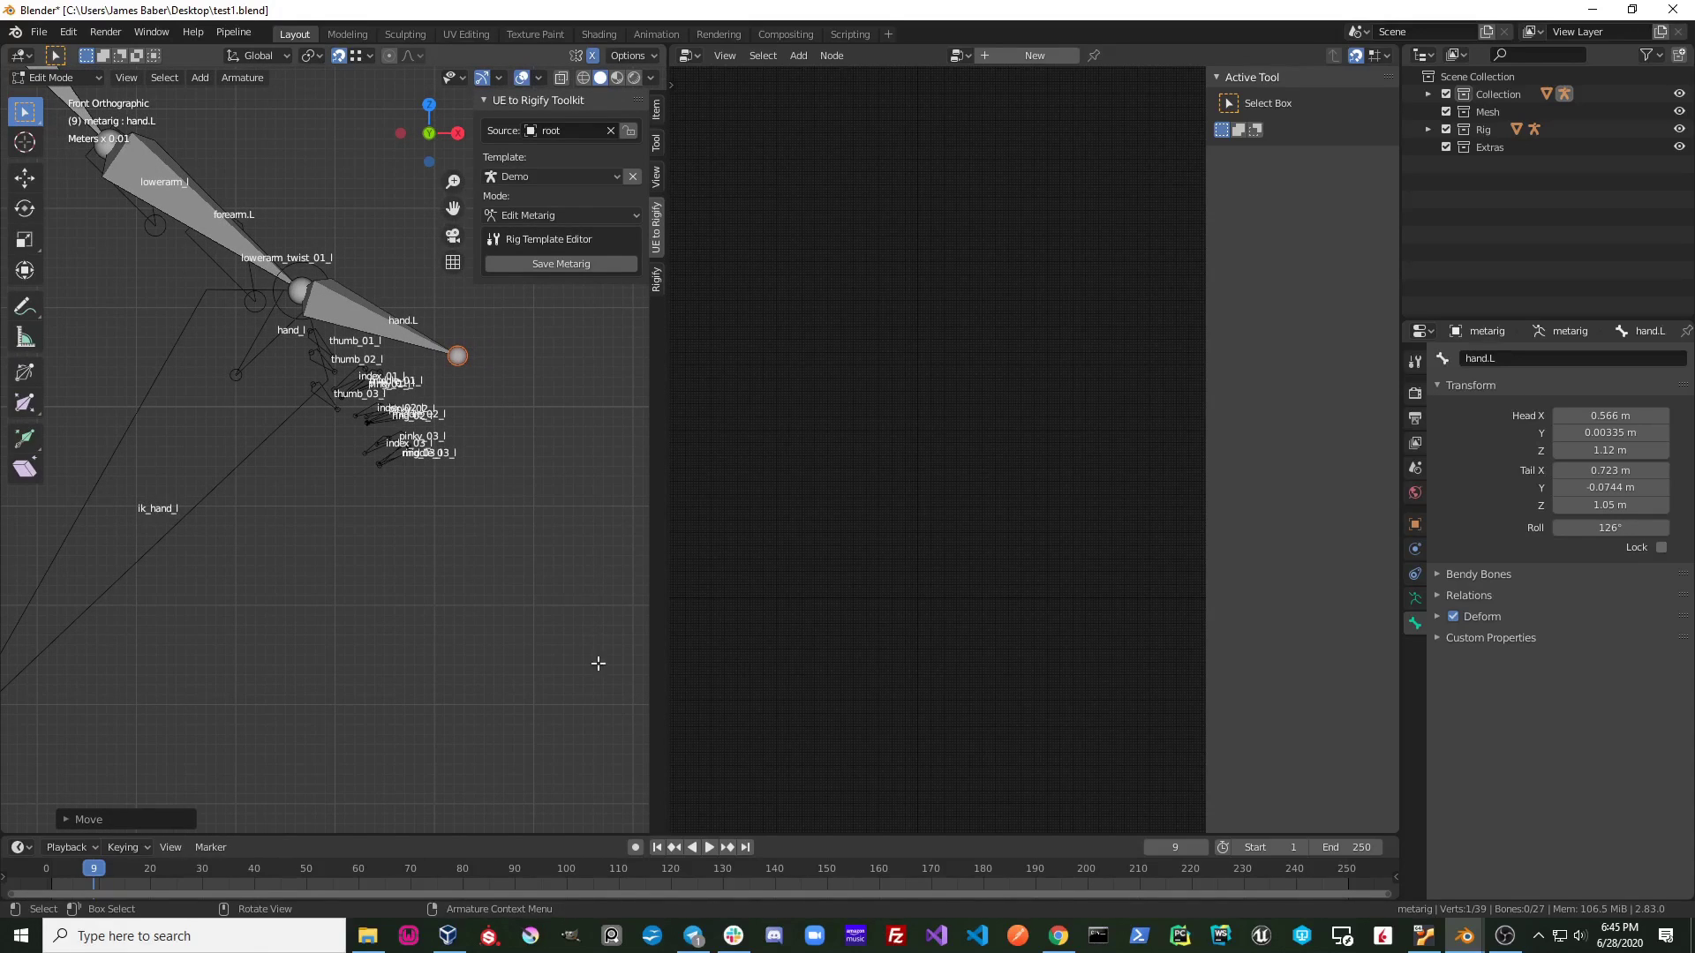
key("g")
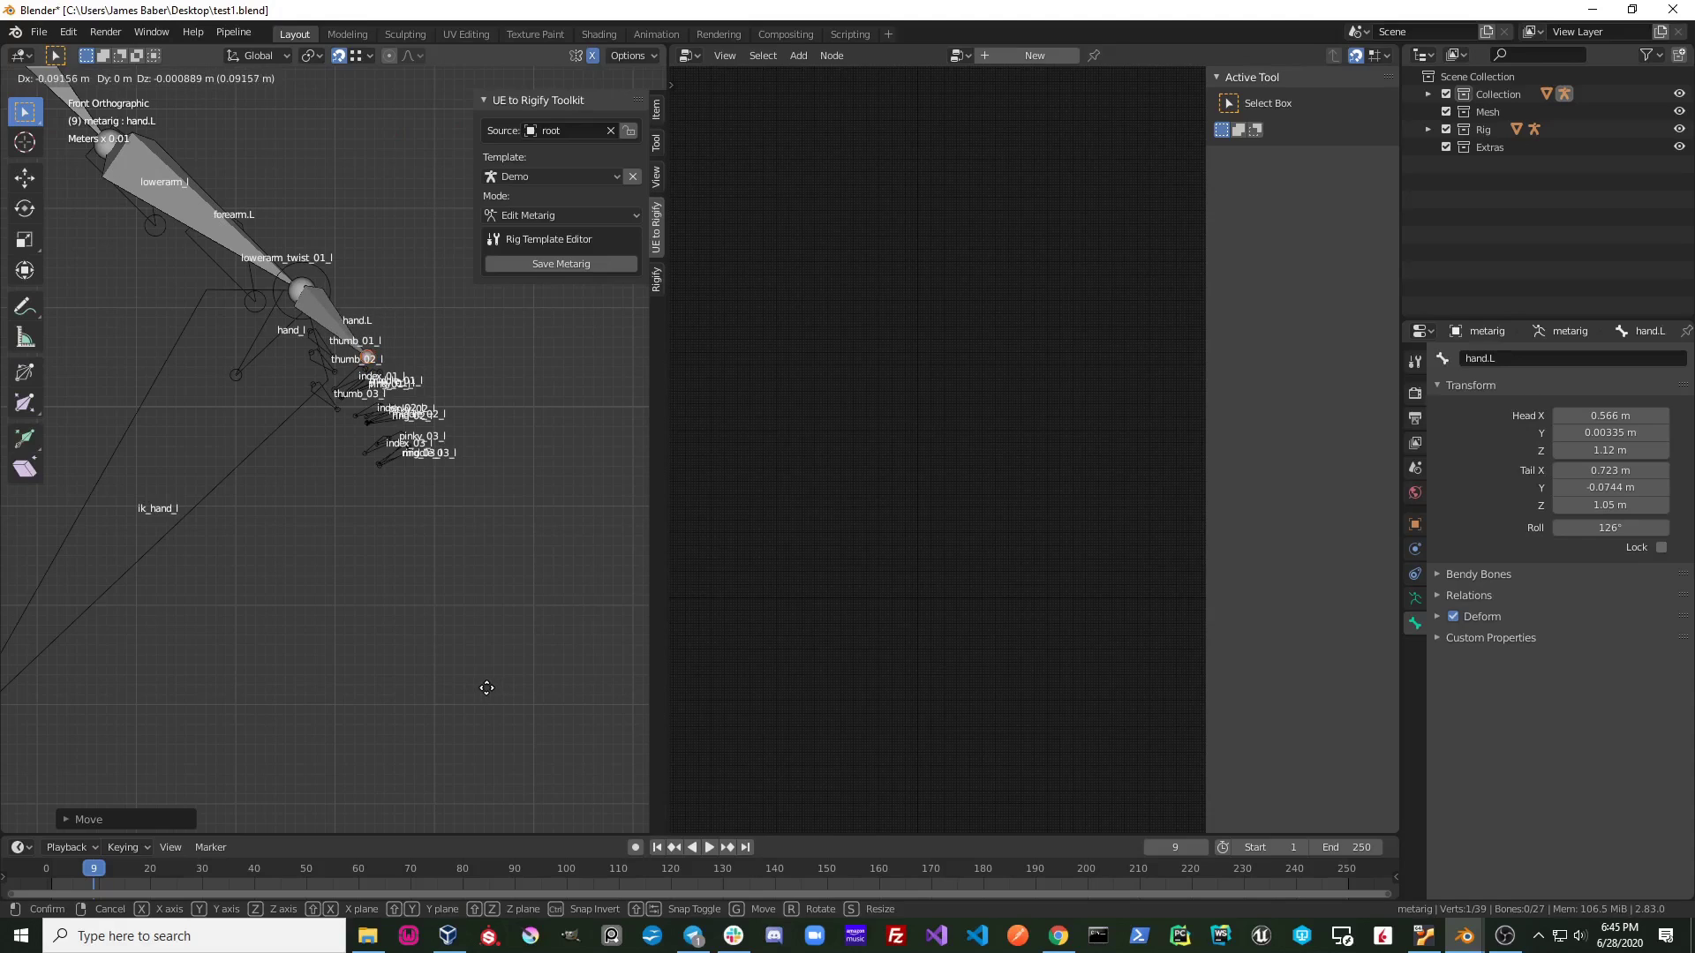
left_click(487, 689)
mouse_move(487, 689)
middle_mouse_down()
mouse_move(318, 550)
mouse_move(567, 401)
middle_mouse_up()
key("KP_1")
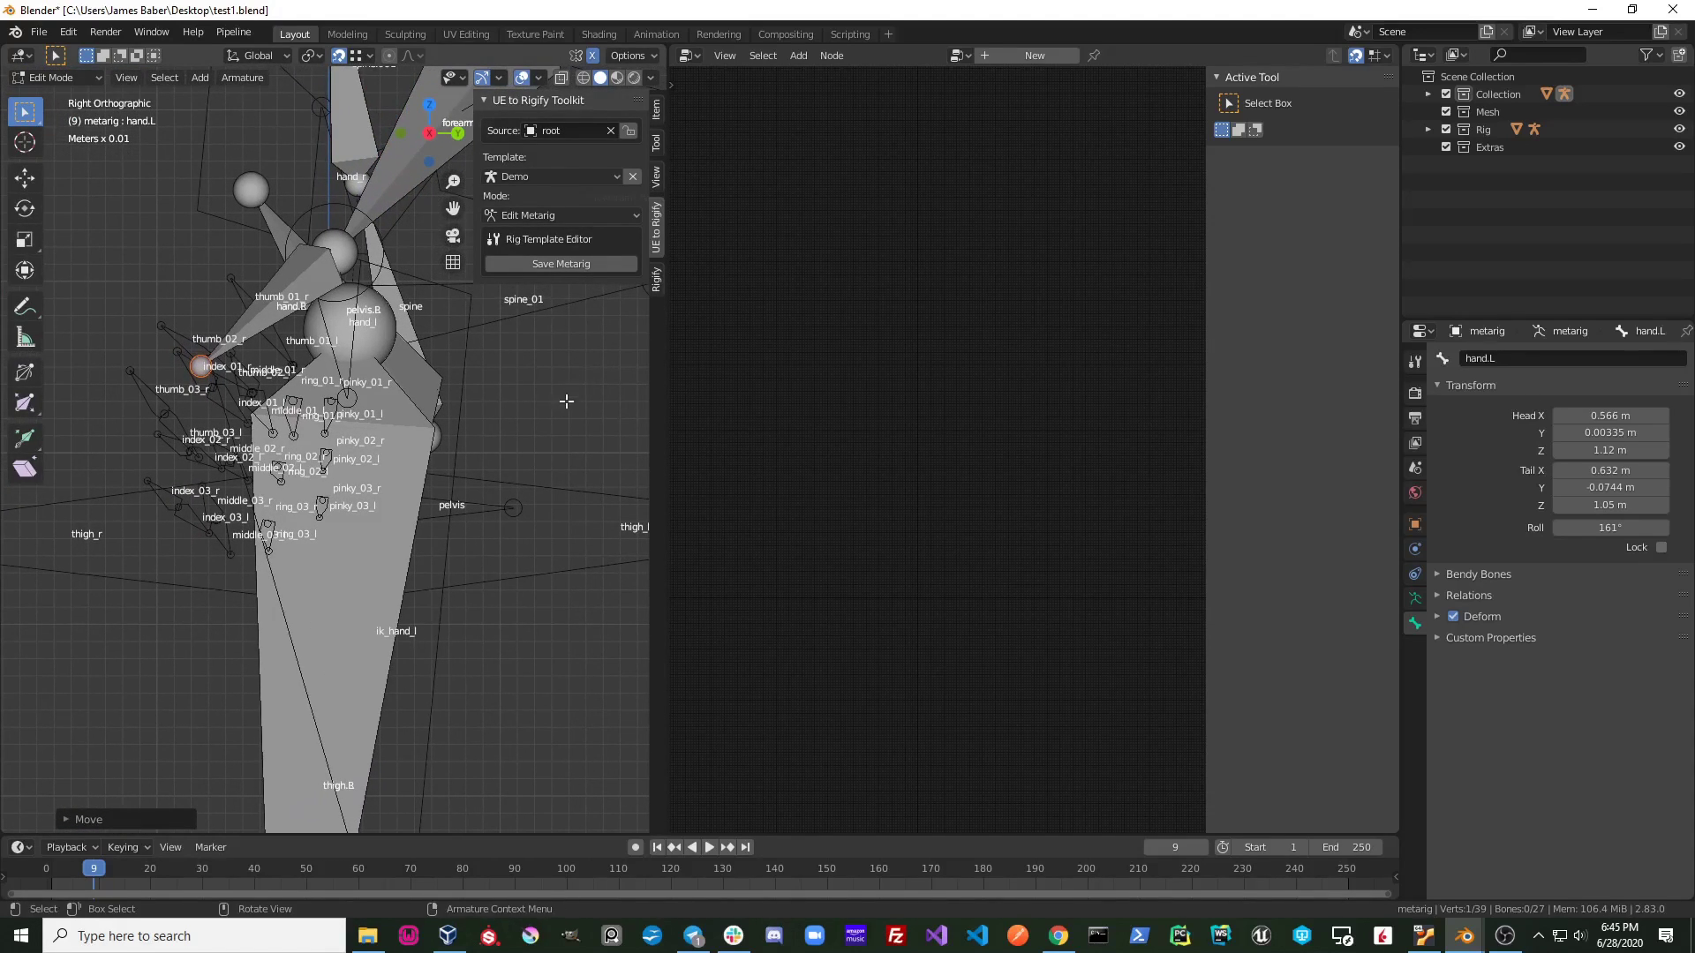
key("g")
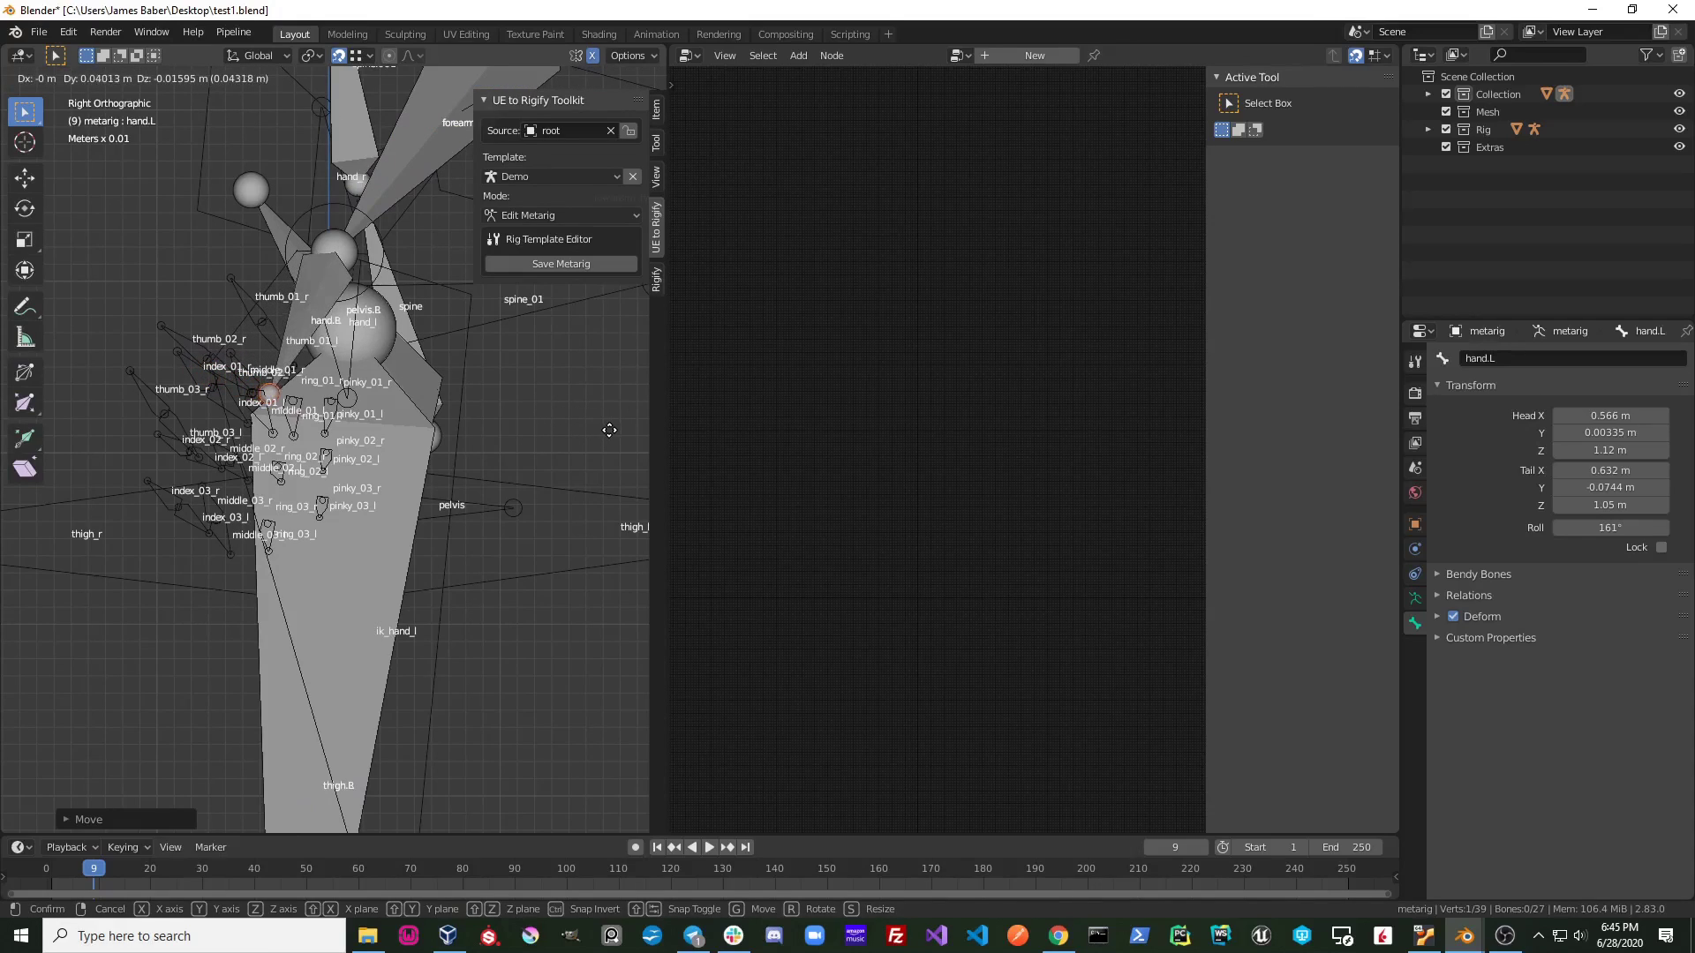
left_click(611, 430)
mouse_move(611, 430)
middle_mouse_down()
mouse_move(443, 479)
mouse_move(547, 503)
mouse_move(320, 596)
mouse_move(274, 426)
mouse_move(457, 267)
middle_mouse_up()
key("KP_1")
scroll(320, 597, "up", 3)
key("KP_1")
Step: Switch the toolkit mode to FK to Source
left_click(557, 215)
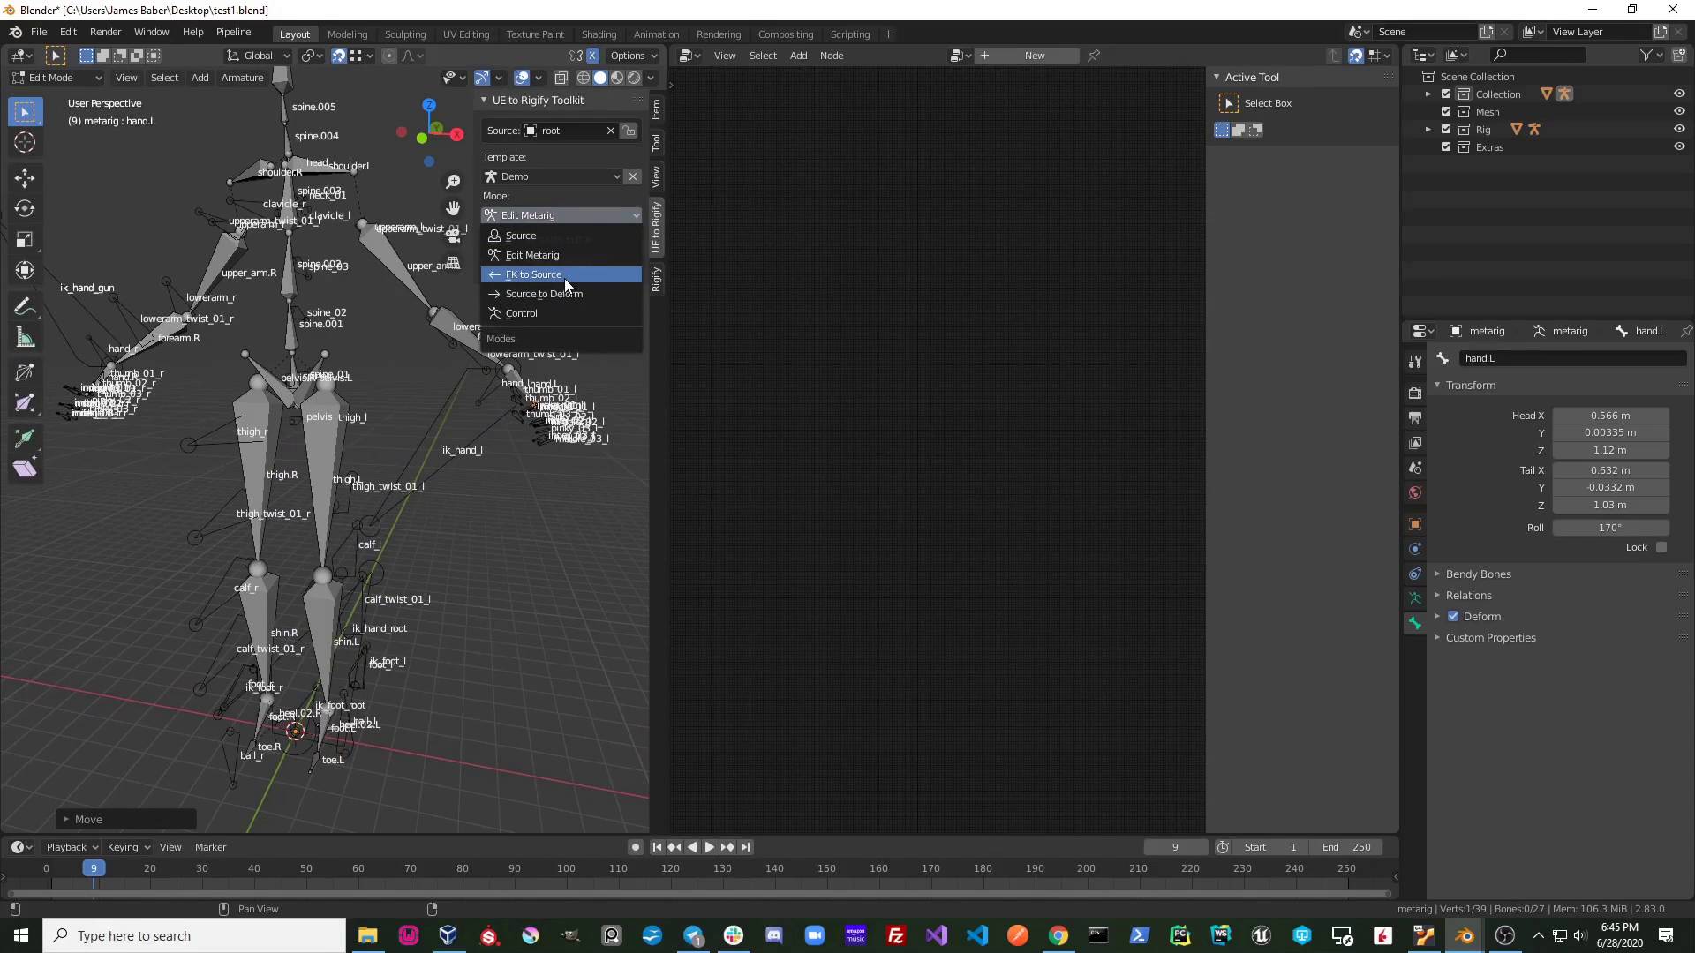
left_click(565, 278)
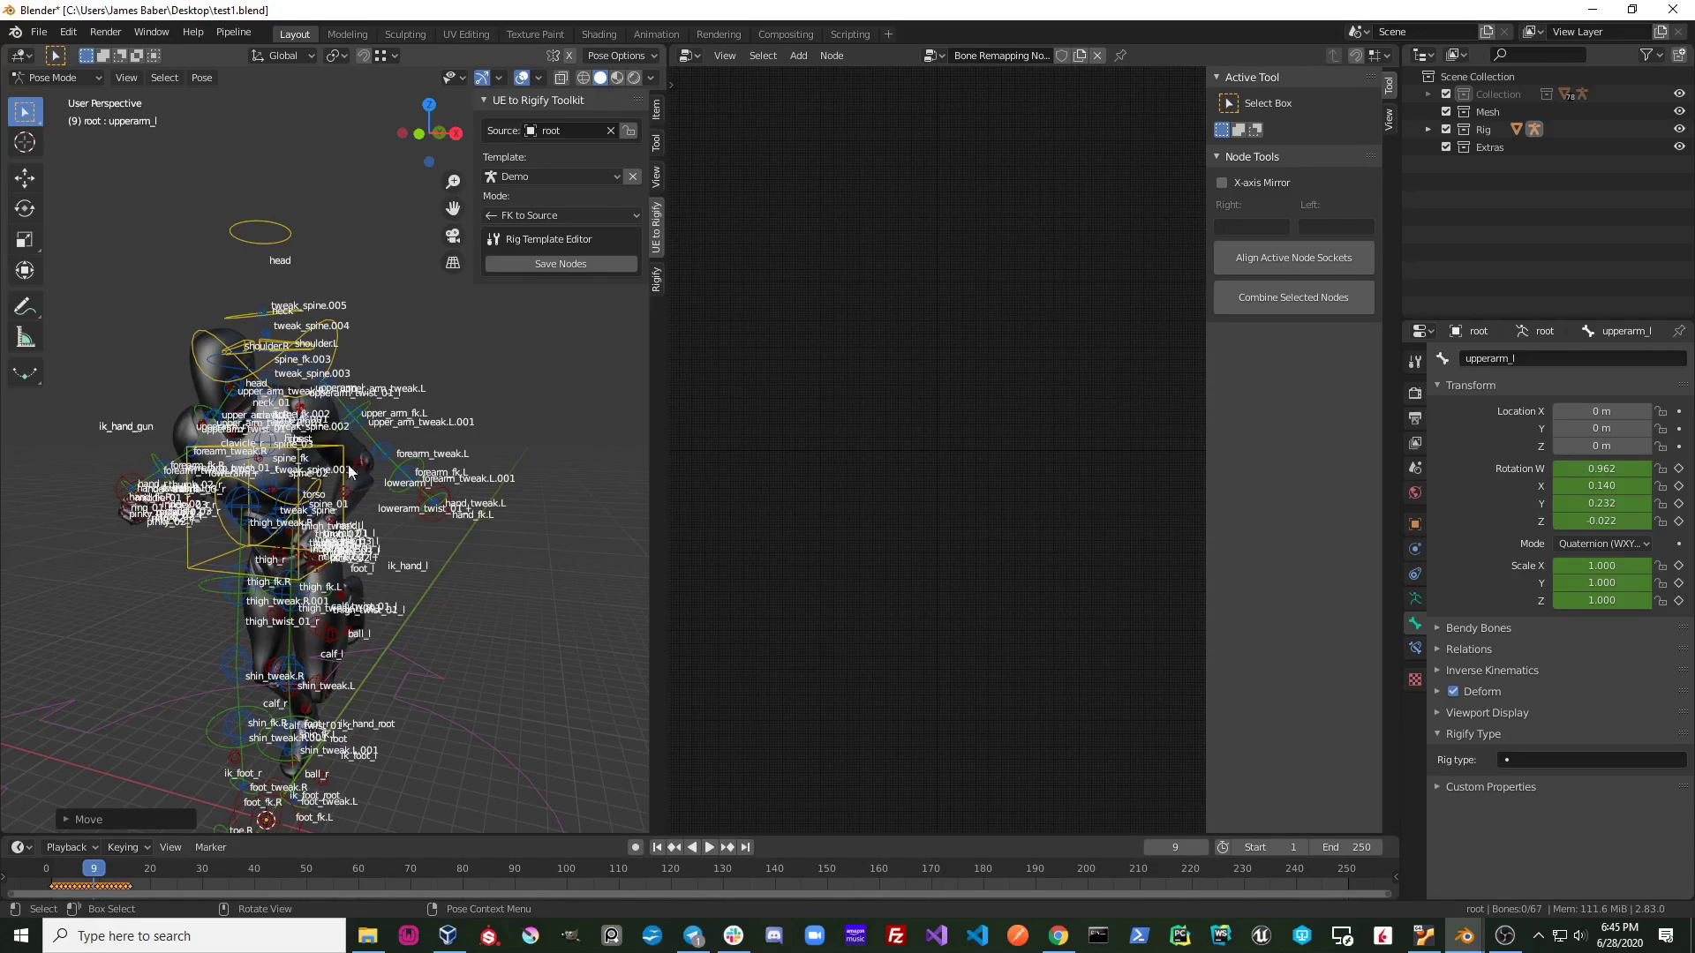
scroll(358, 472, "up", 4)
scroll(285, 384, "up", 3)
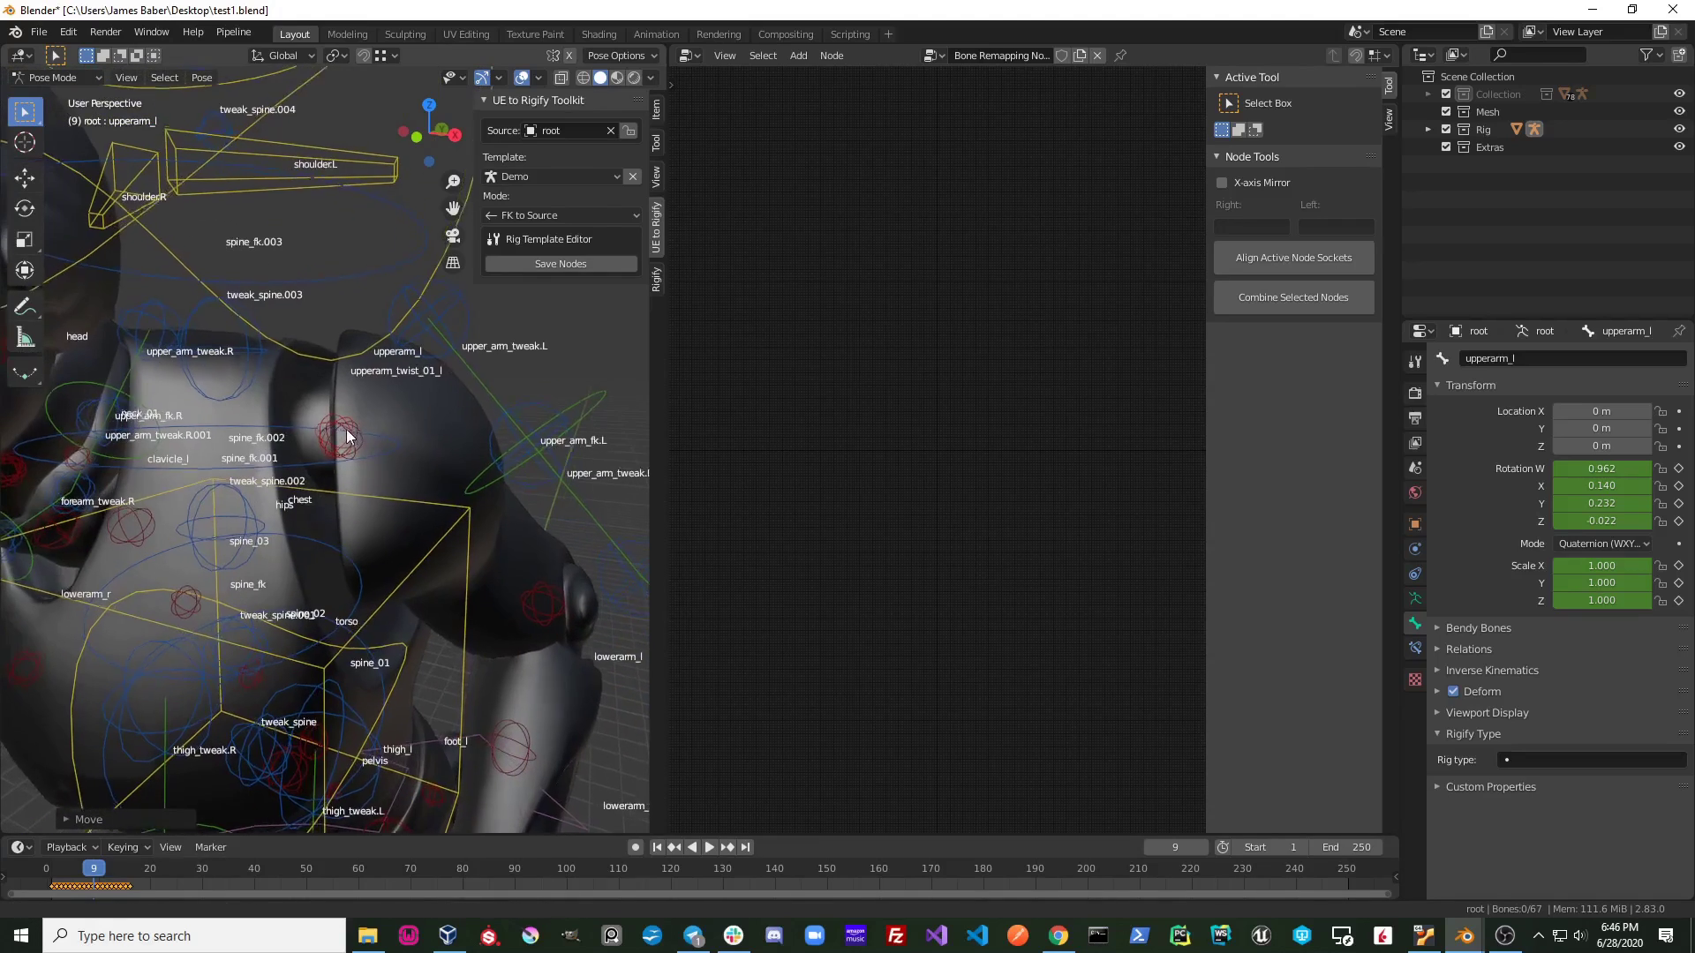
left_click(349, 425)
middle_click_drag(288, 415, 311, 451, "shift")
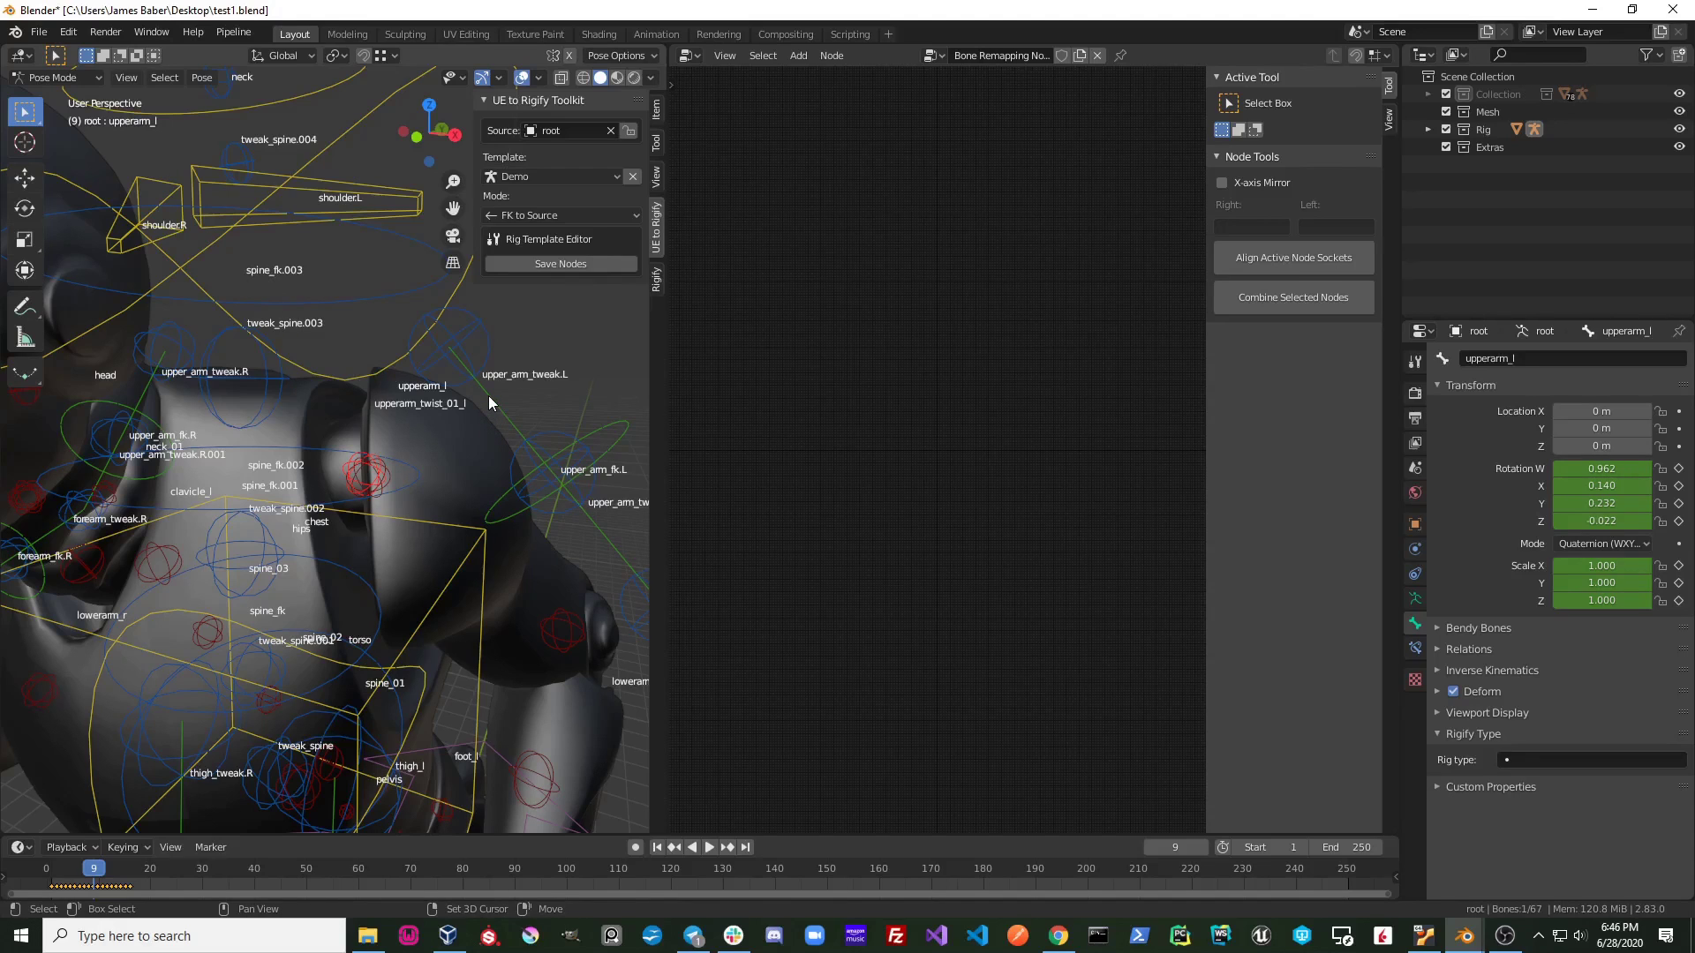
Step: Create a linked node pair for the upper_arm_fk.L control and its source bone
left_click(515, 473)
middle_click_drag(411, 432, 394, 428, "shift")
scroll(394, 428, "down", 5)
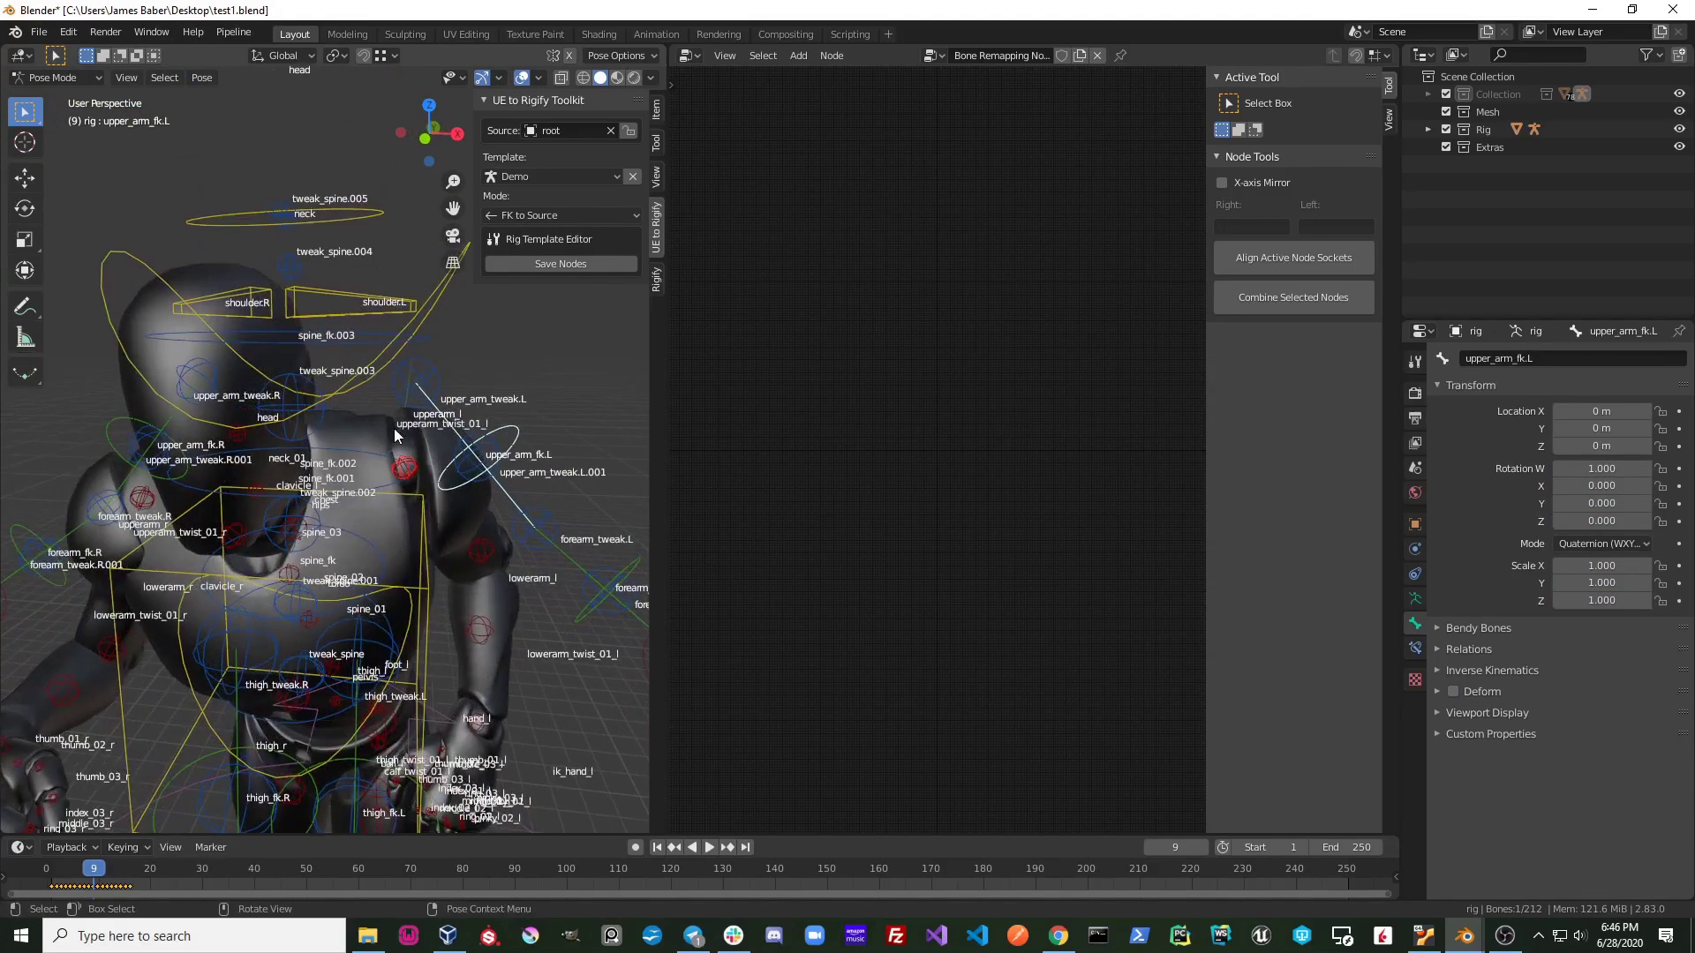
key("d")
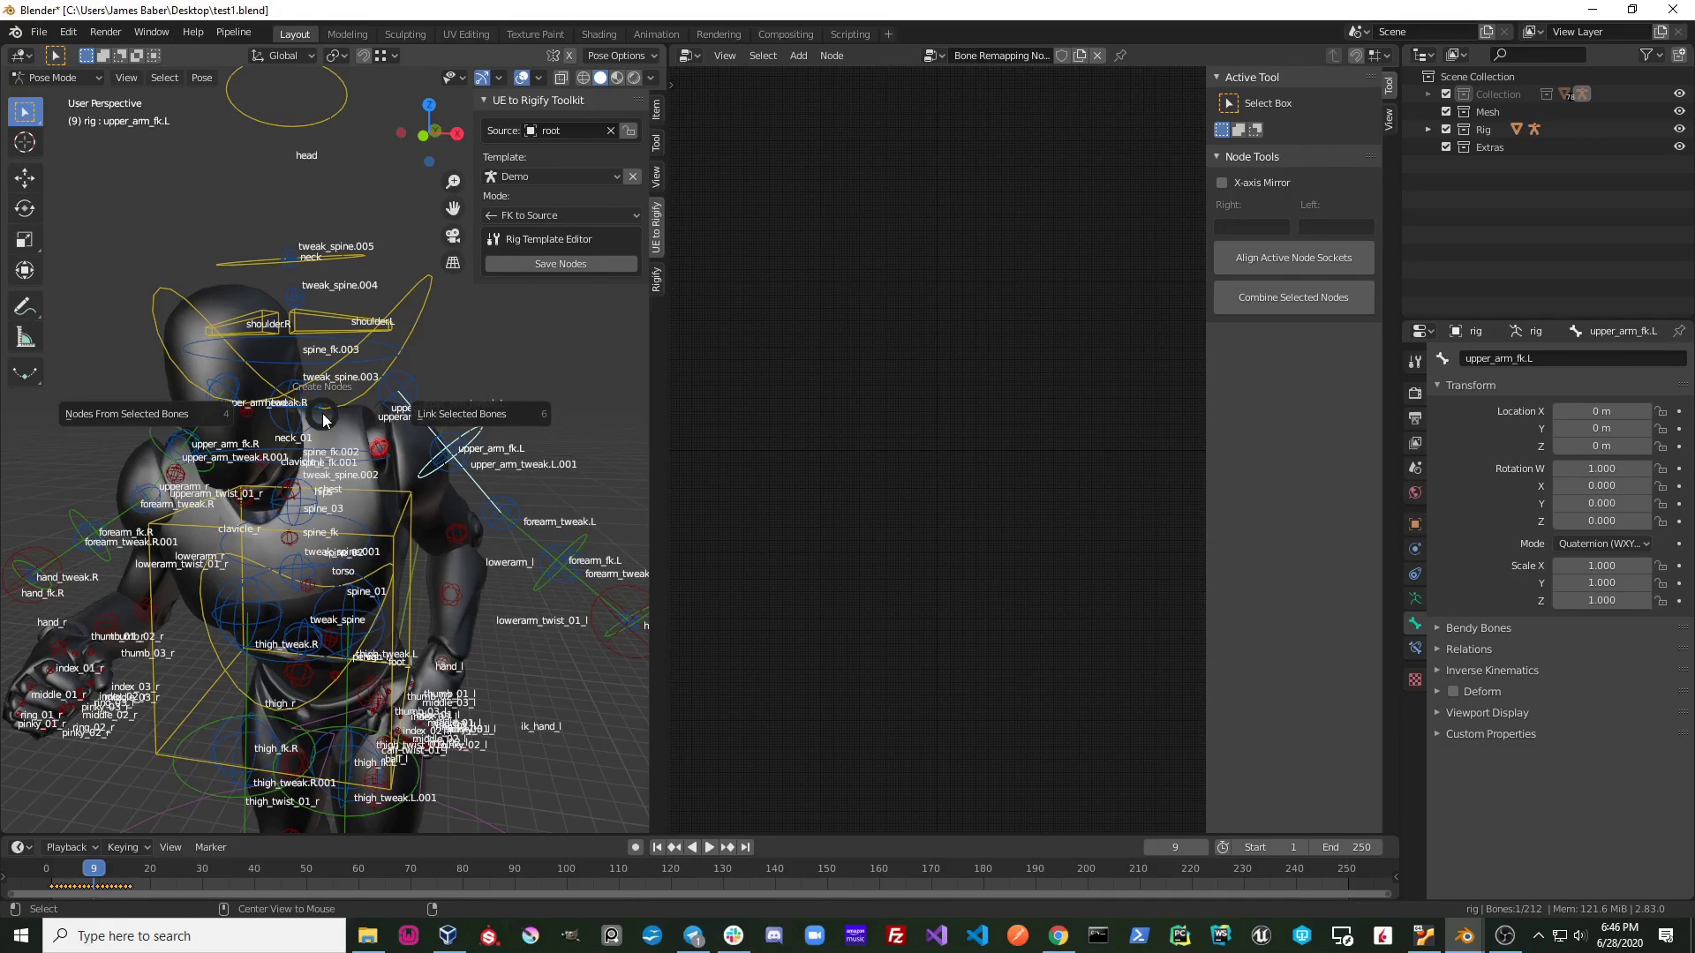
left_click(468, 415)
middle_click_drag(487, 541, 366, 434)
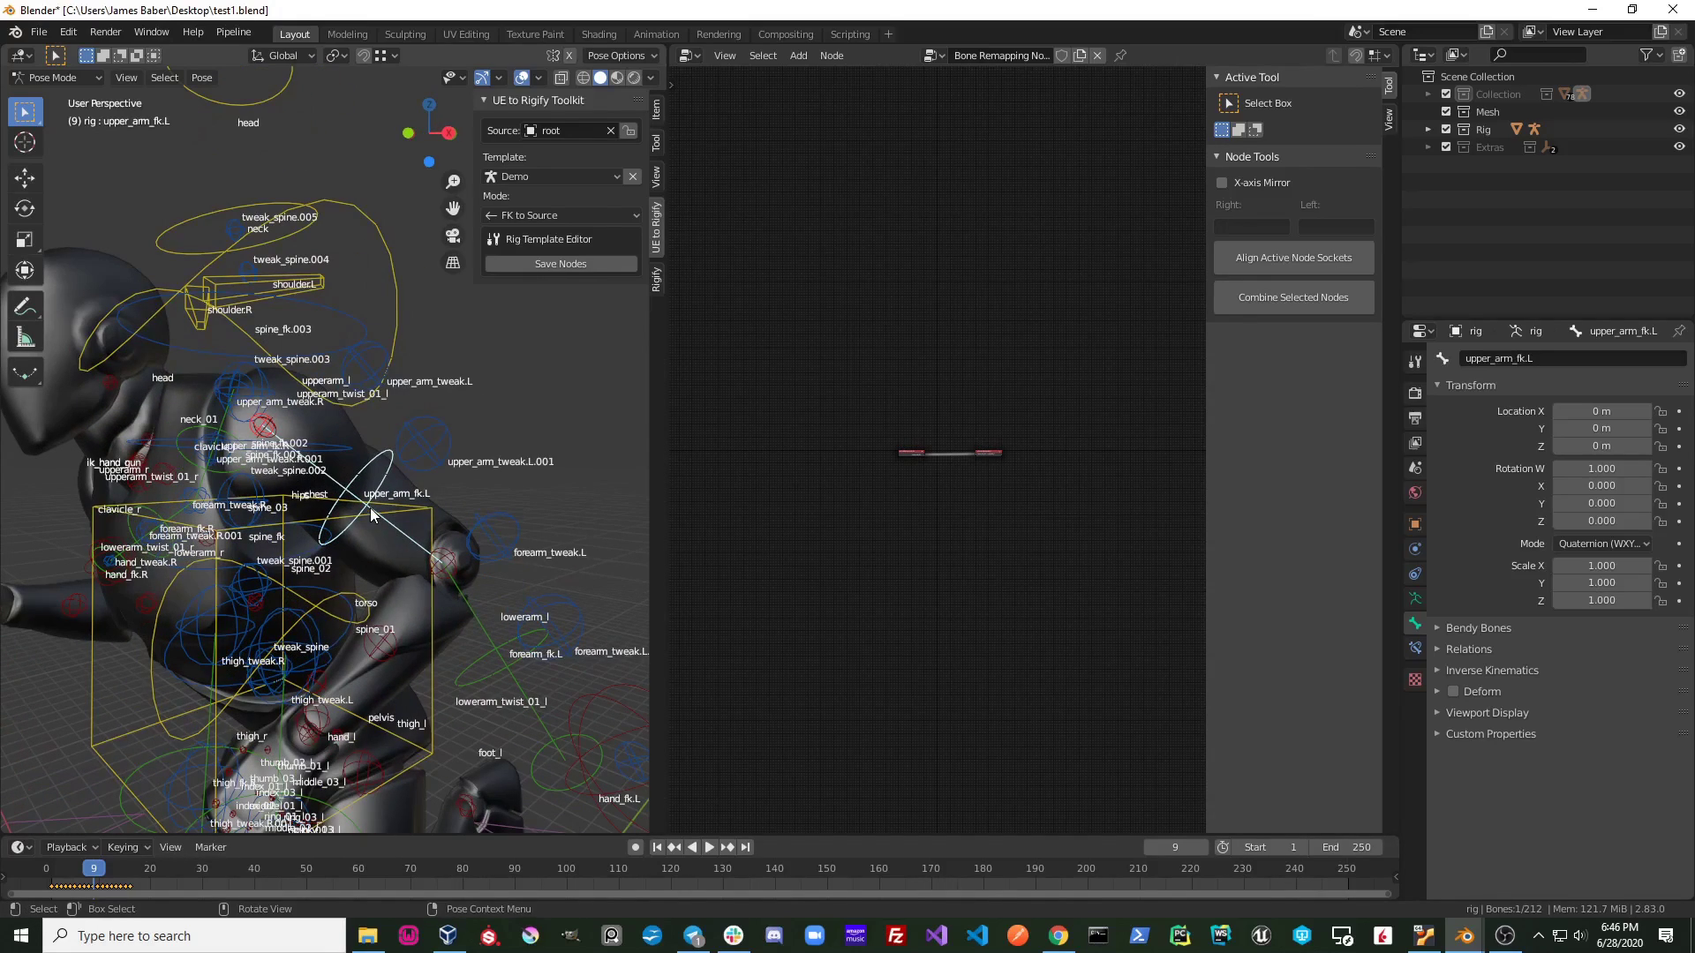
middle_click_drag(370, 507, 364, 435)
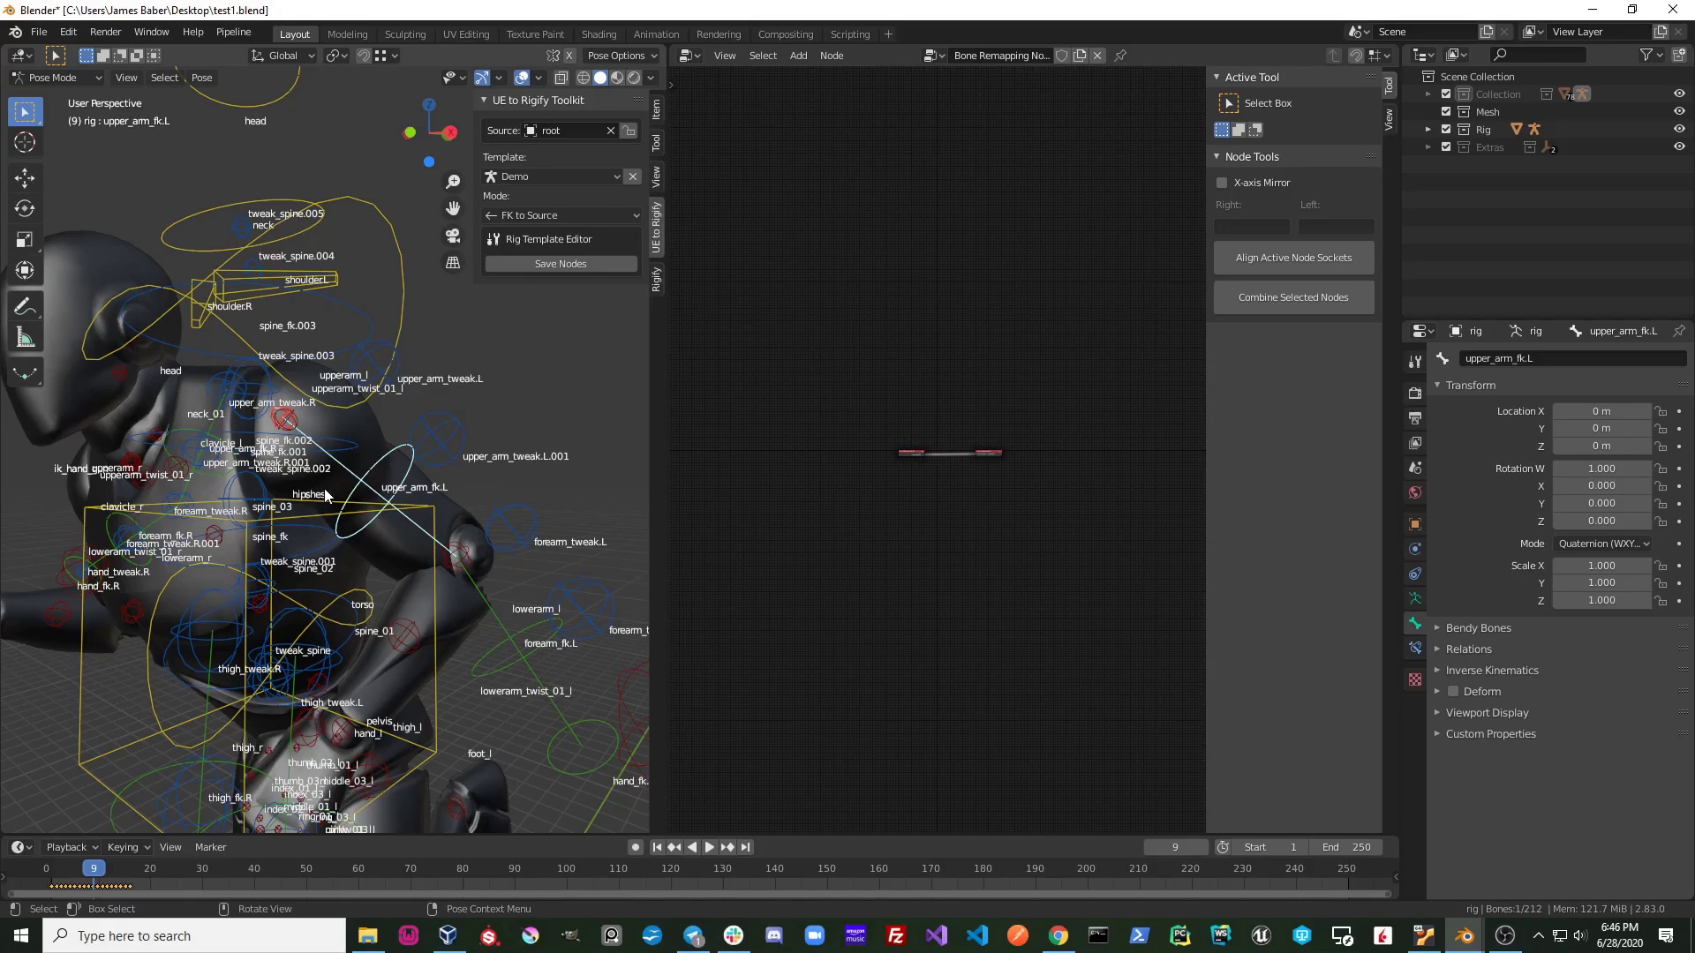
scroll(1024, 504, "up", 3)
scroll(1051, 514, "up", 3)
mouse_move(1054, 513)
middle_mouse_down()
mouse_move(933, 526)
mouse_move(992, 530)
middle_mouse_up()
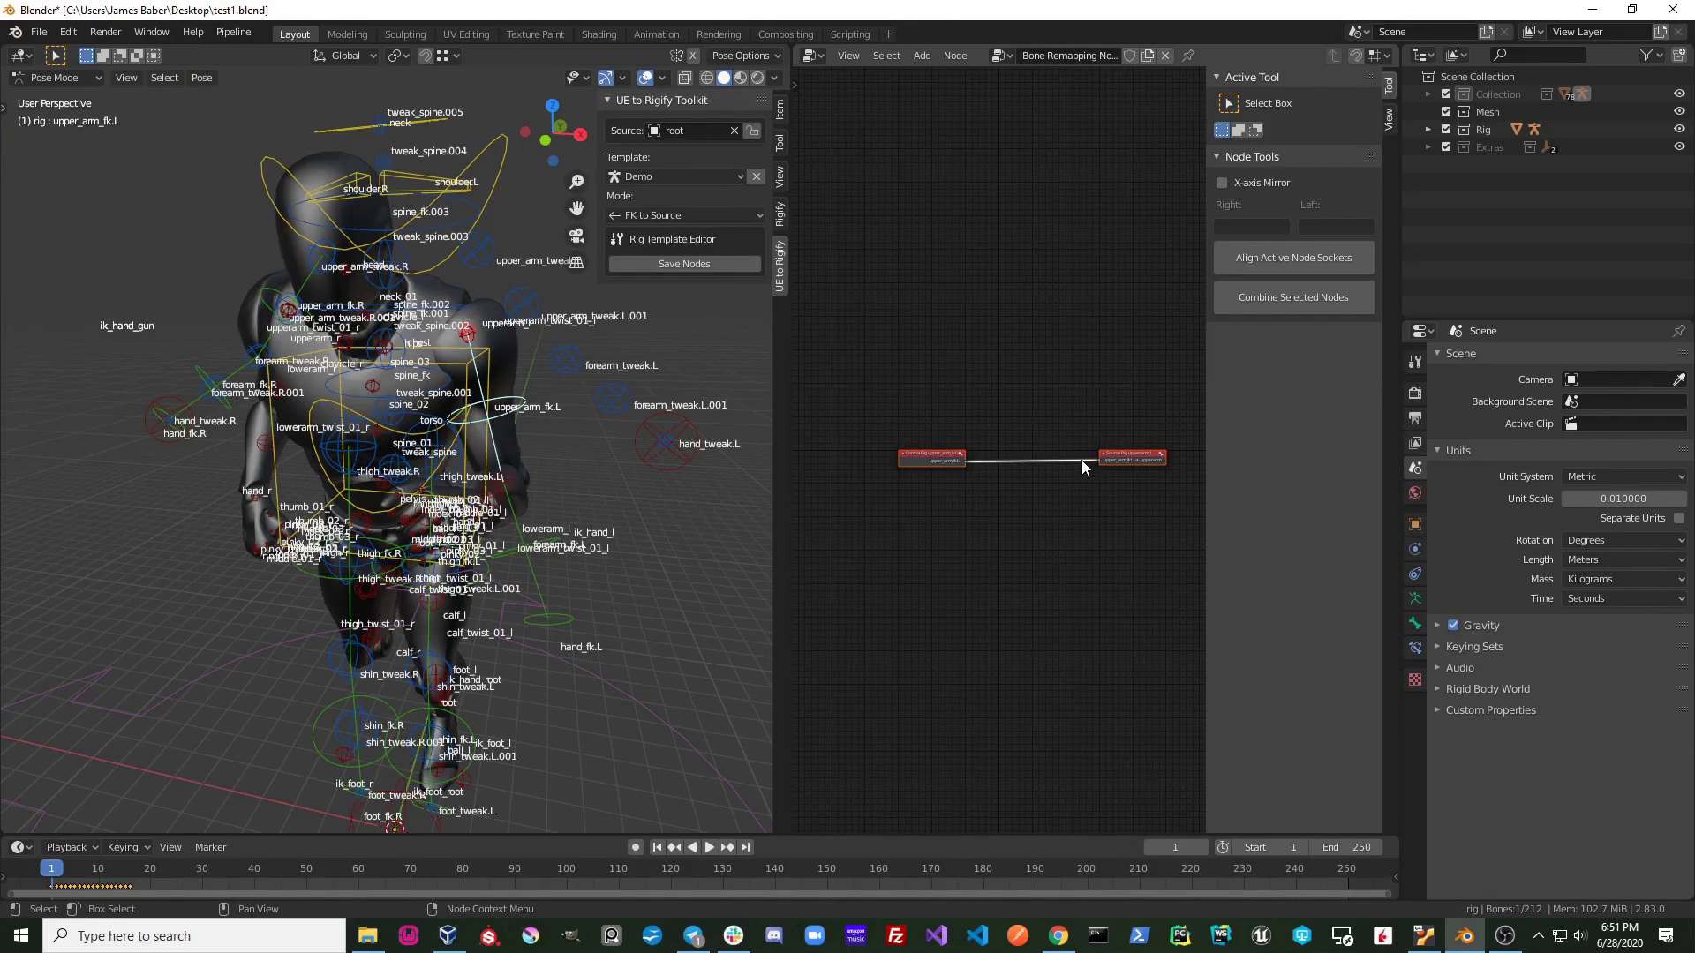
Step: Disconnect and delete the two old remapping nodes
left_click_drag(1100, 460, 1041, 412)
left_click_drag(855, 391, 1204, 527)
key("x")
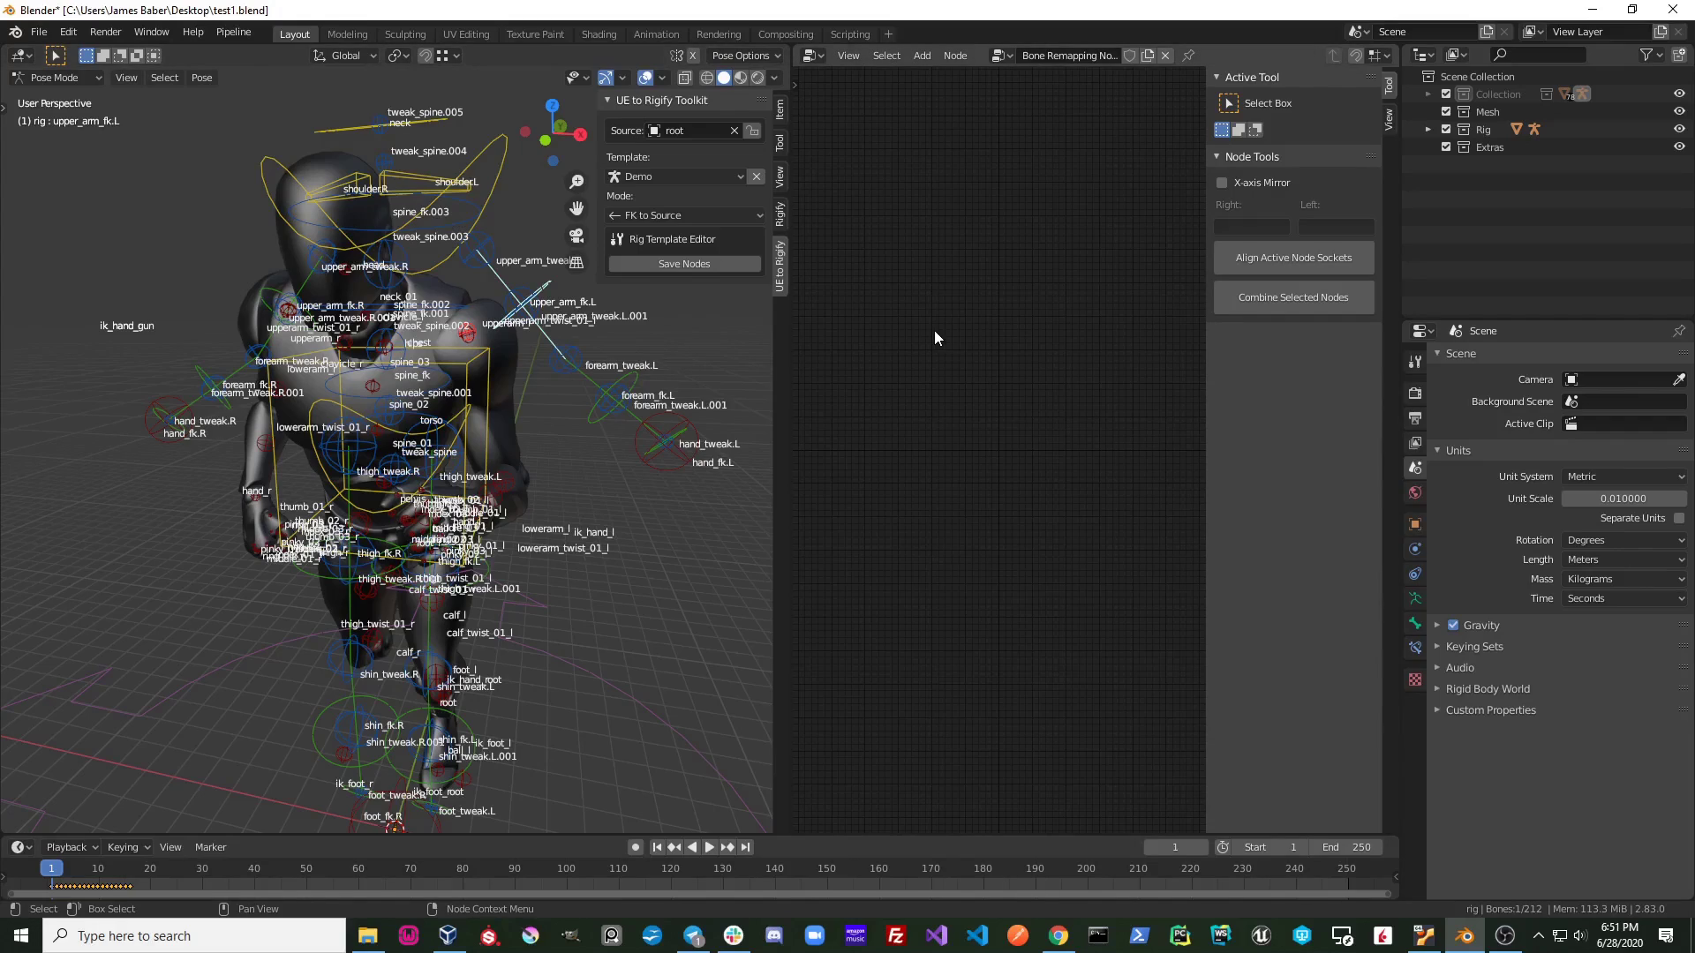
Step: Enable X-axis Mirror with _l as the left suffix and _r as the right
left_click(1219, 184)
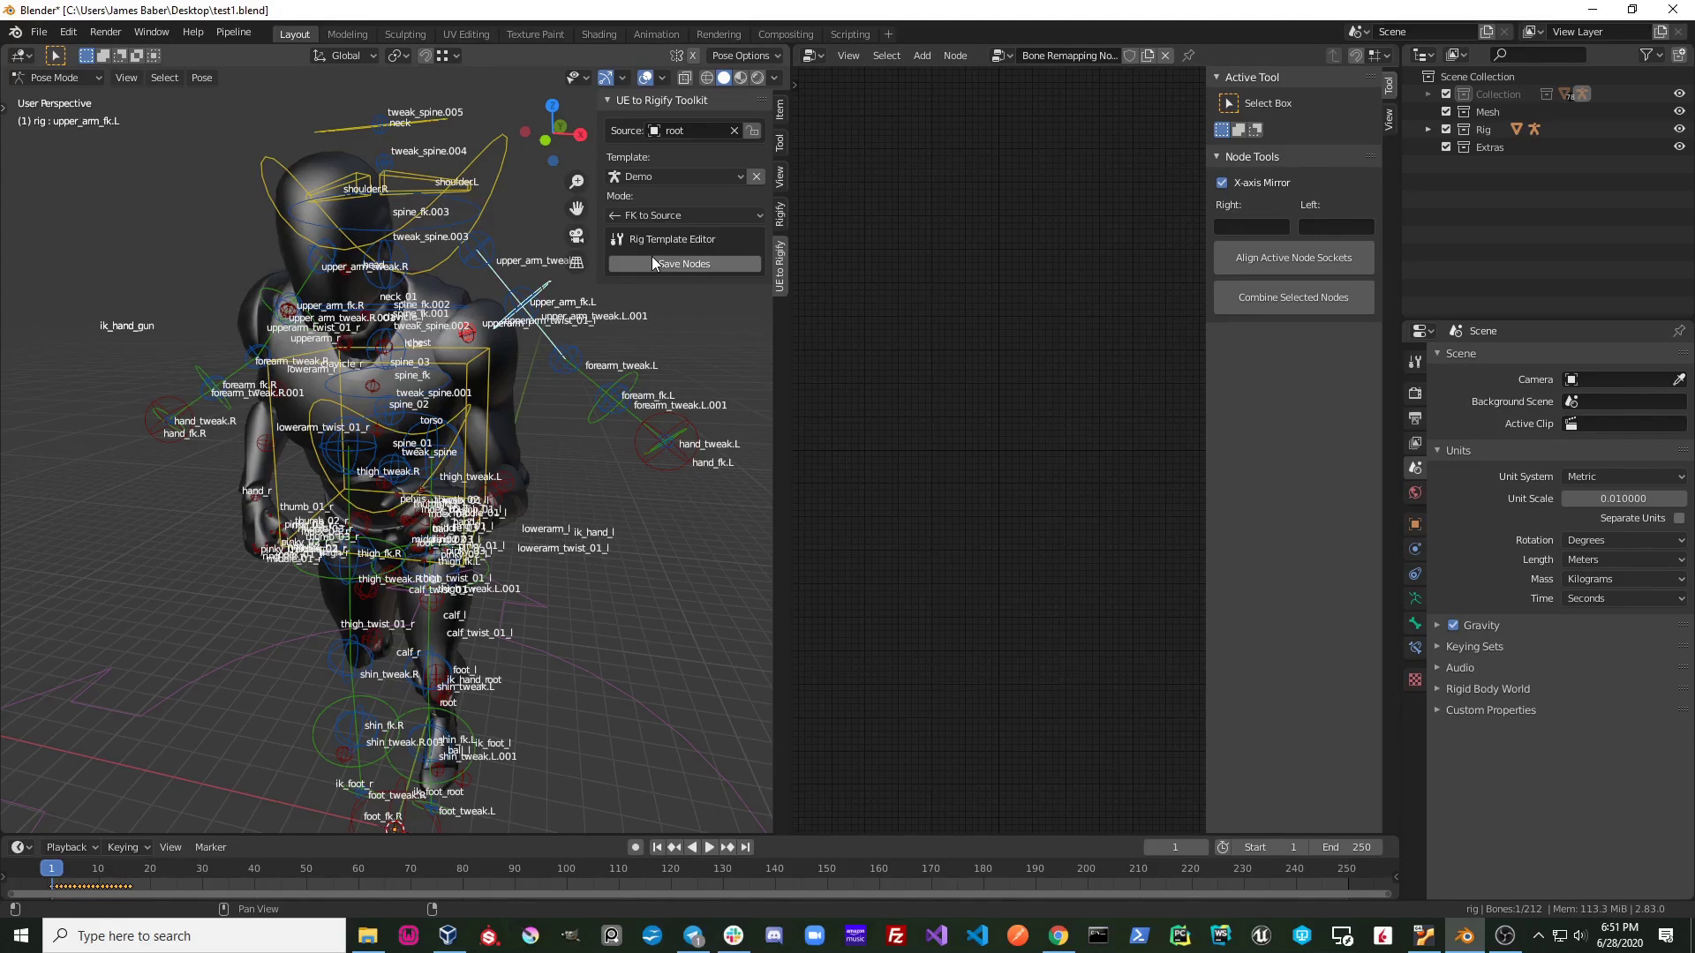
scroll(504, 284, "up", 4)
middle_click_drag(498, 319, 417, 380)
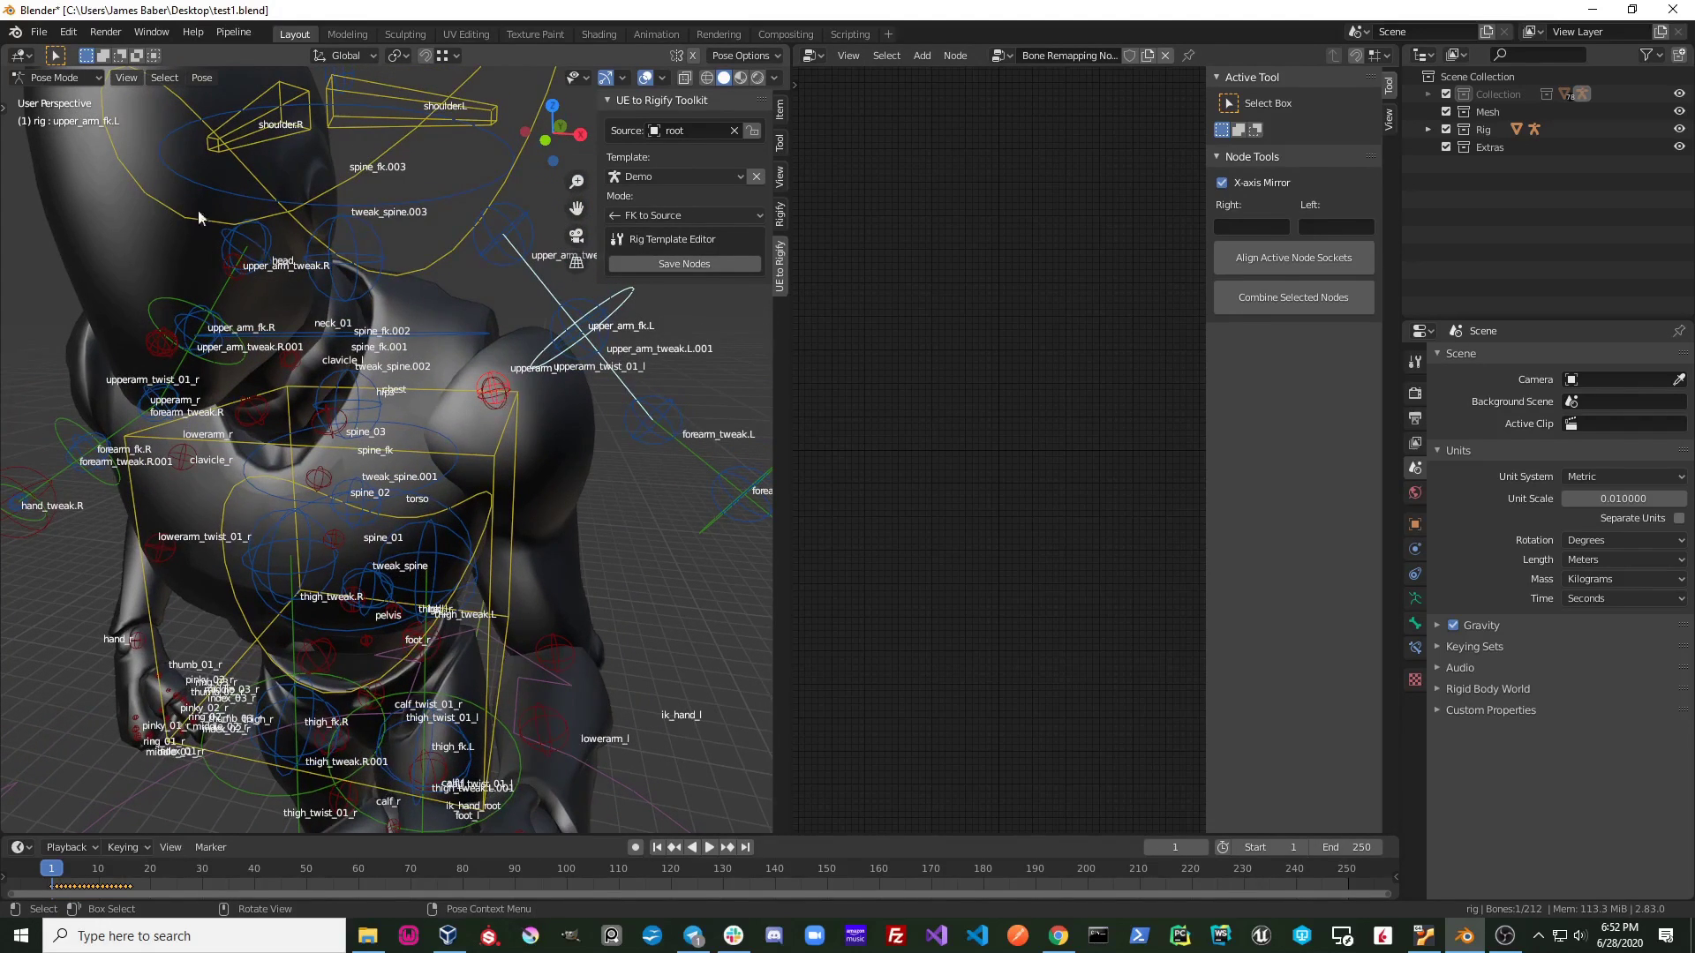
scroll(557, 397, "down", 5)
scroll(462, 331, "up", 5)
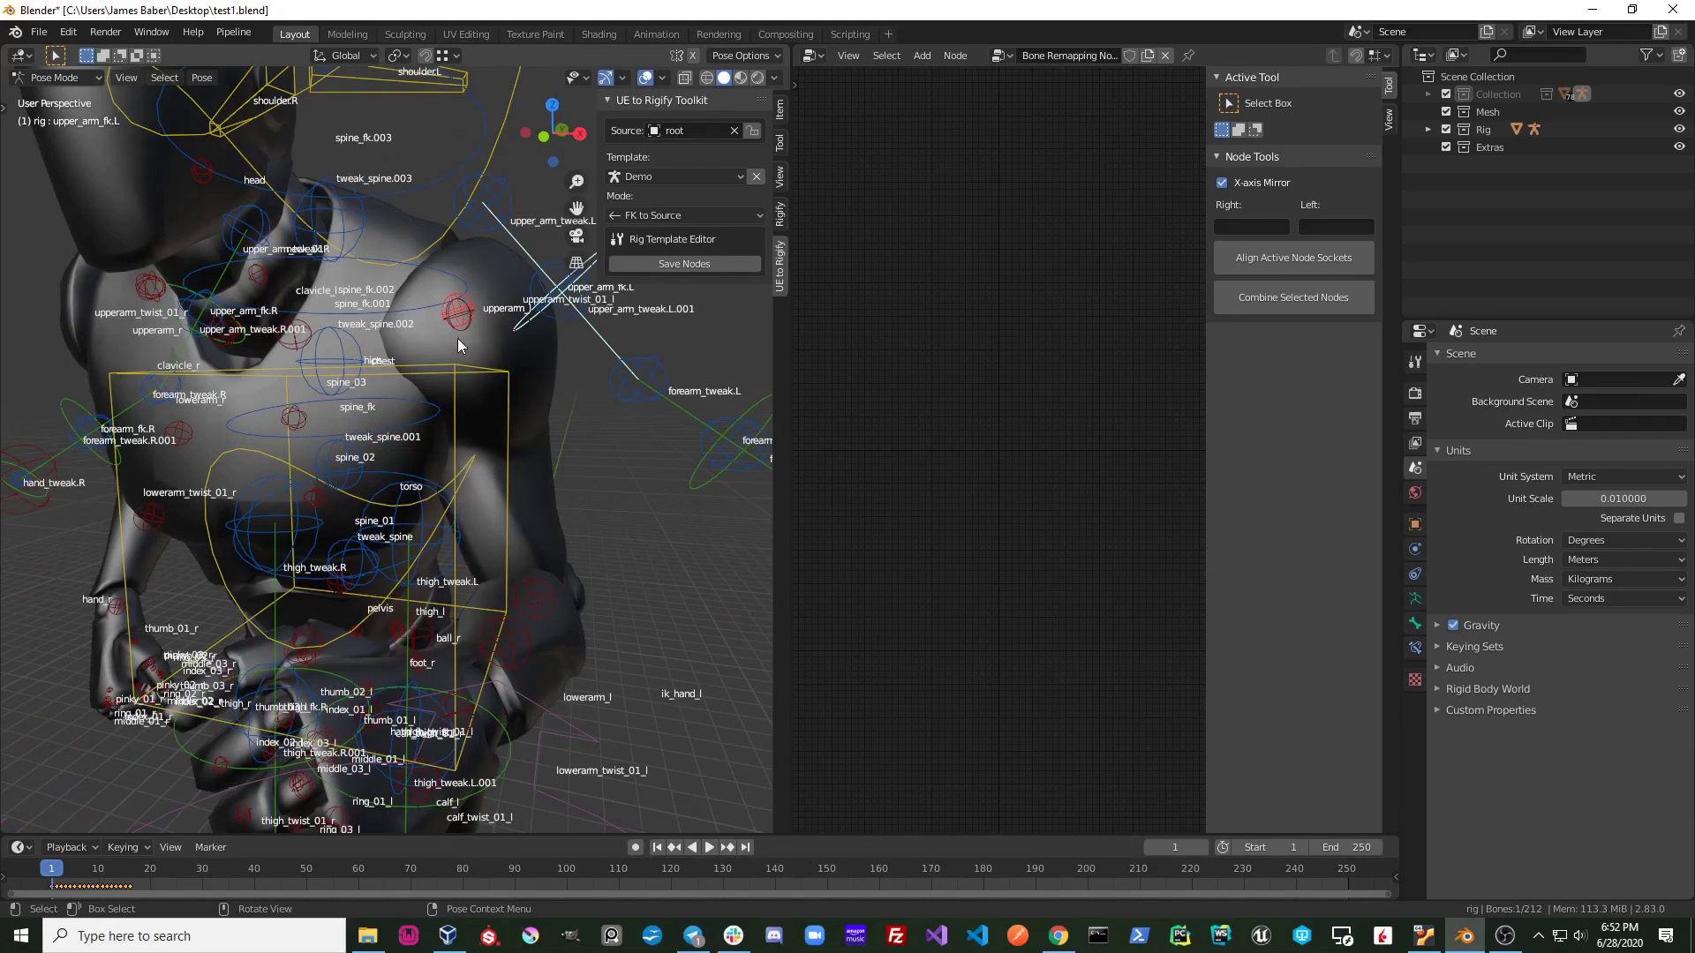
left_click(458, 315)
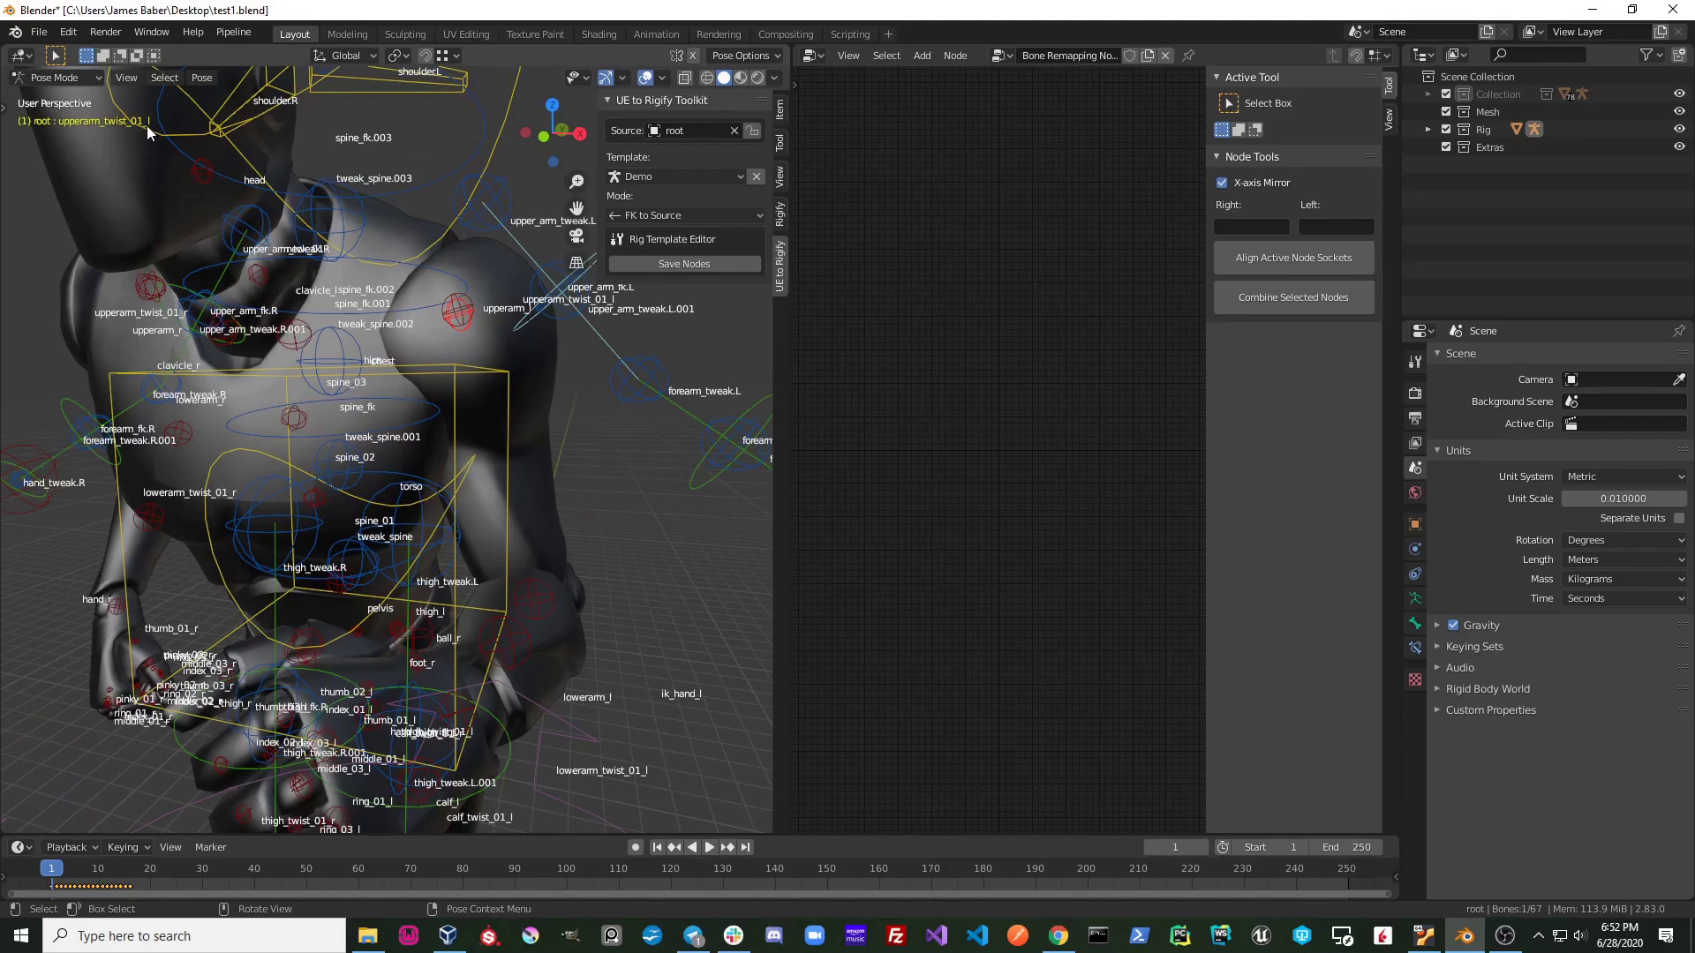
middle_click_drag(142, 227, 331, 275)
left_click(318, 276)
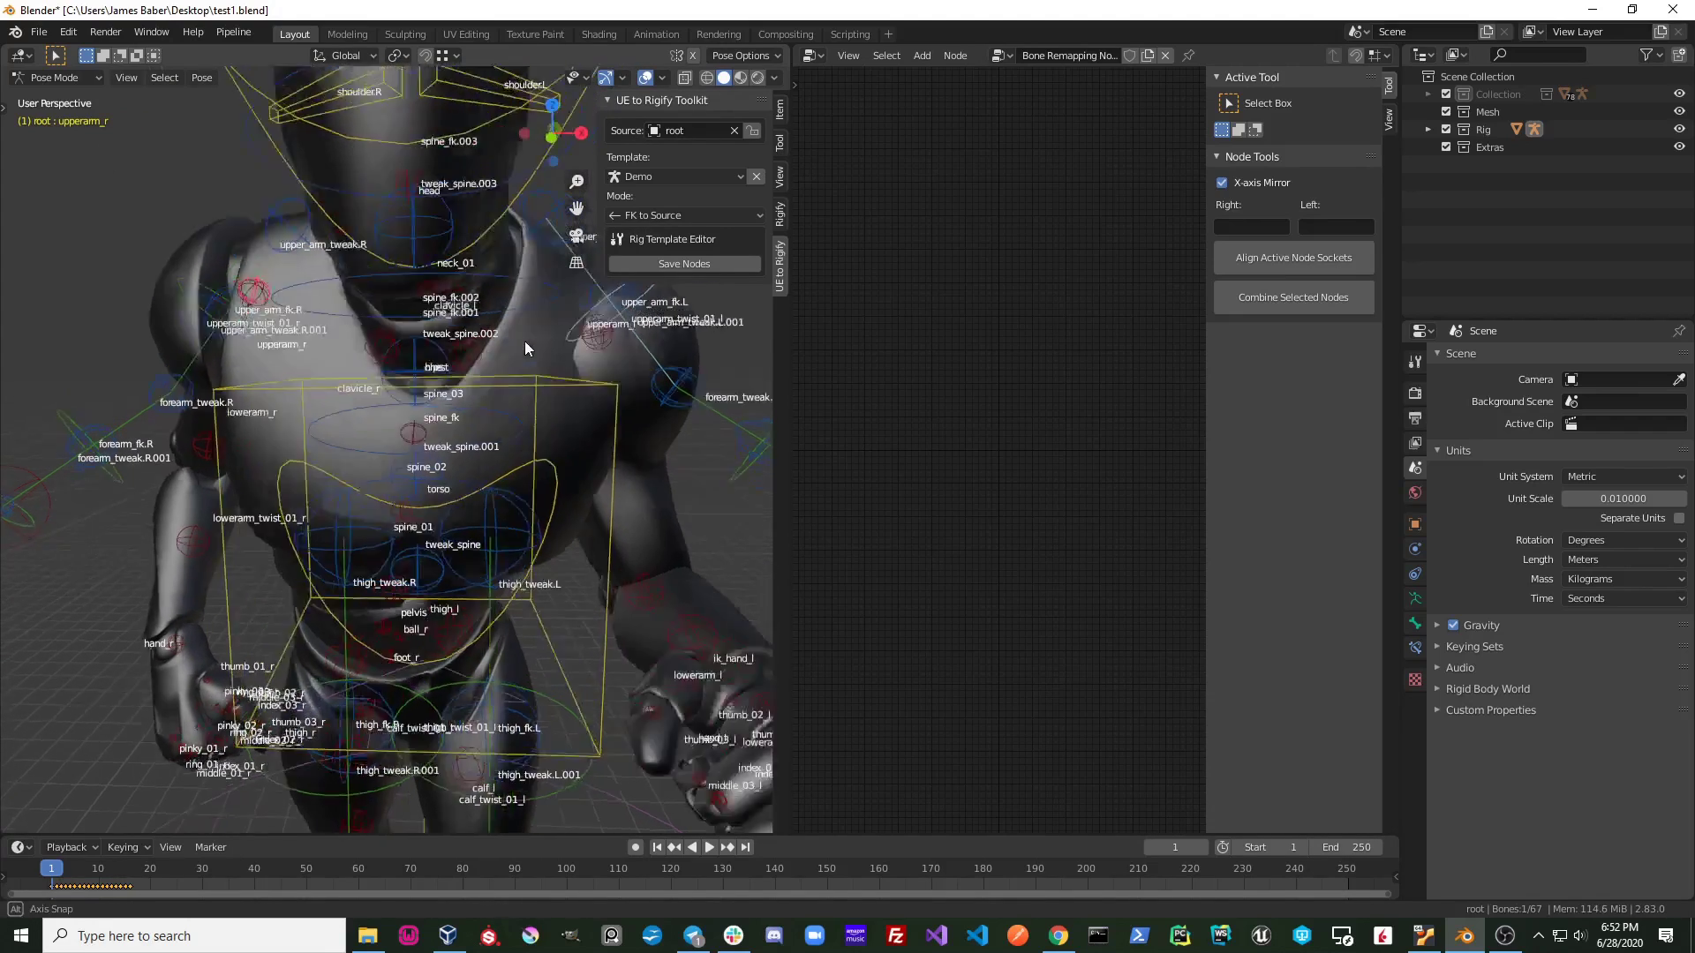
middle_click_drag(324, 249, 461, 347)
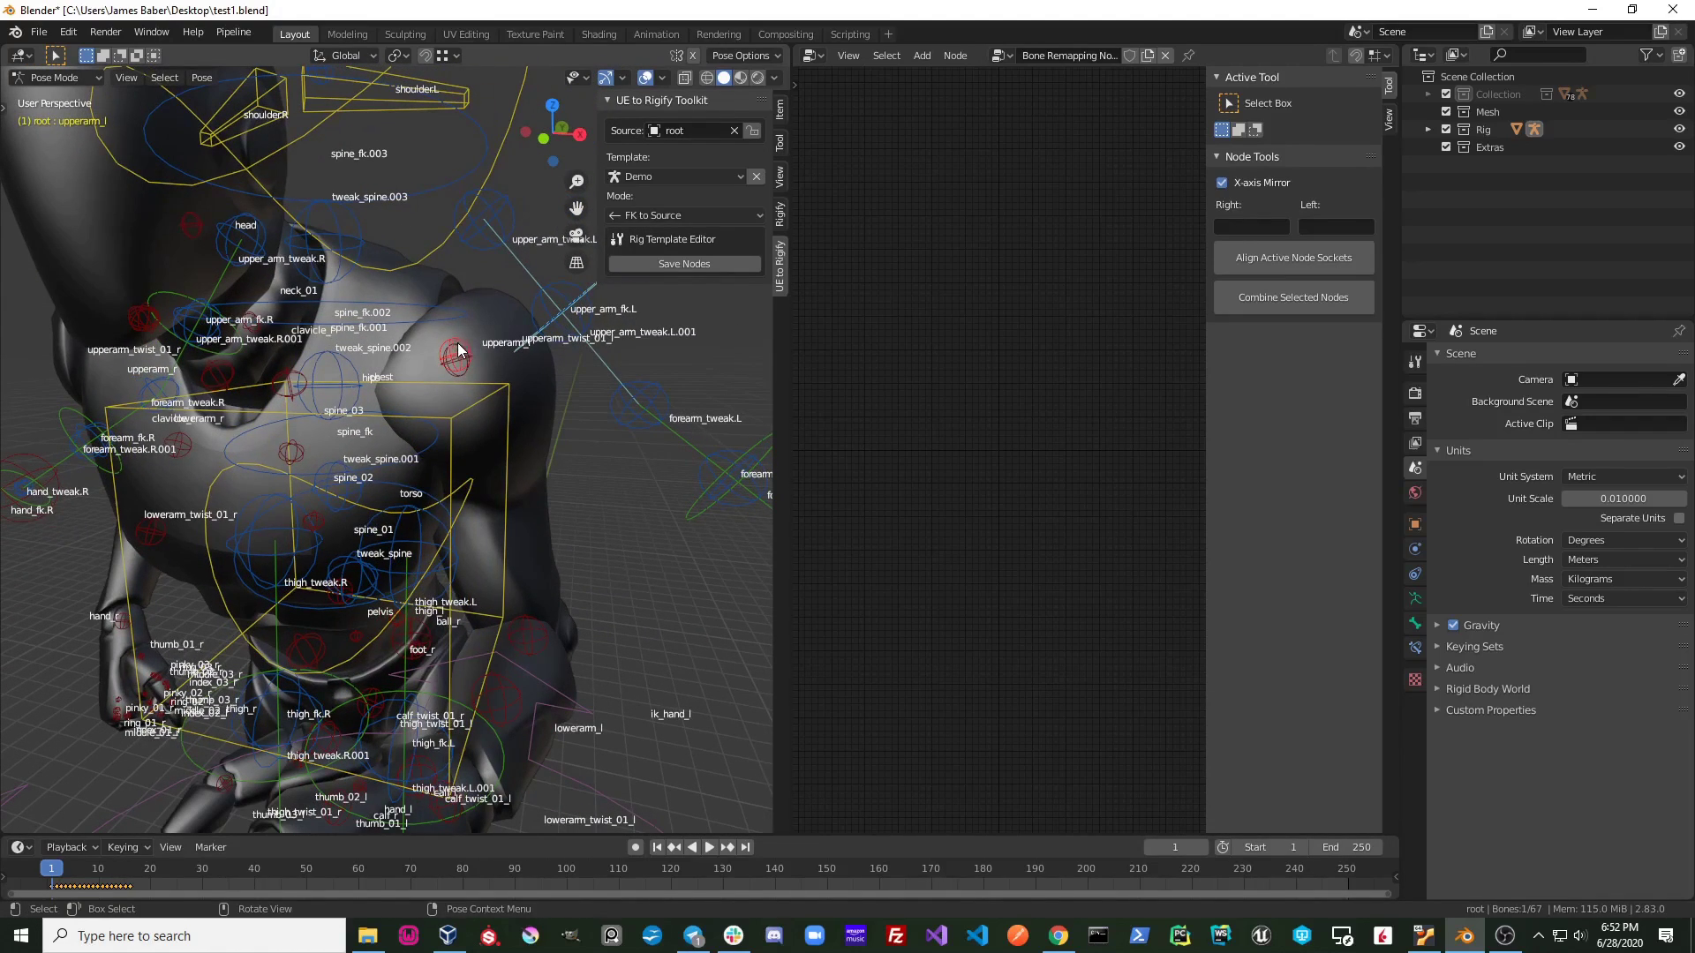
left_click(1331, 227)
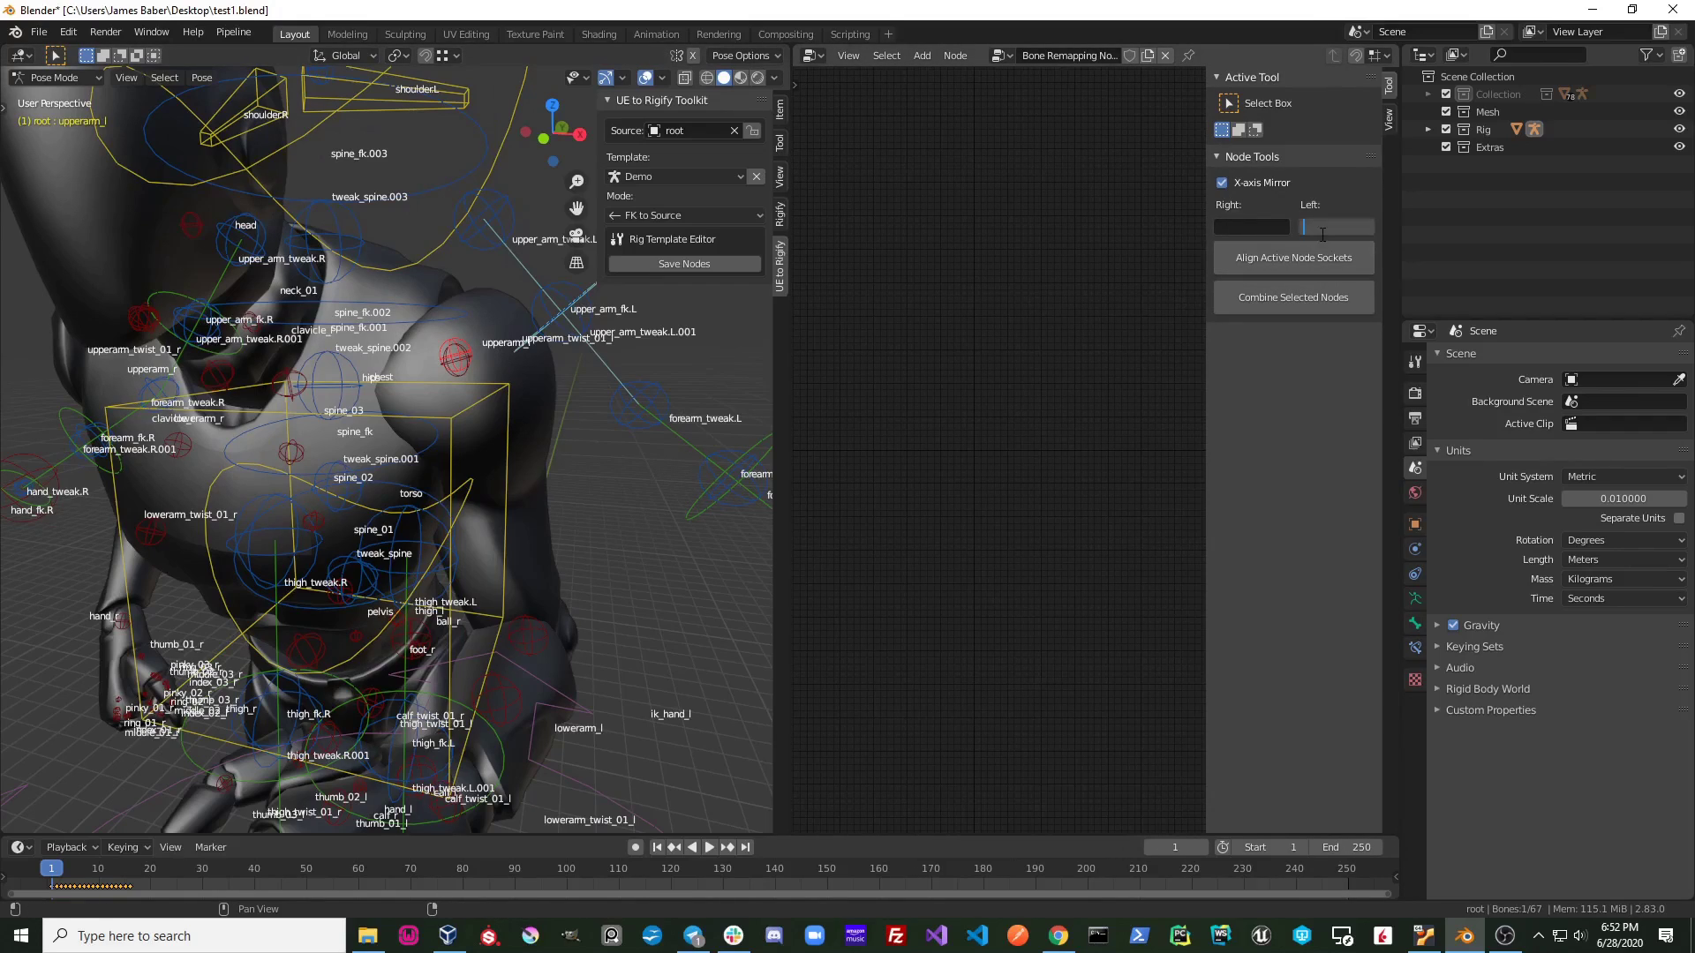
type("_l")
left_click(1264, 228)
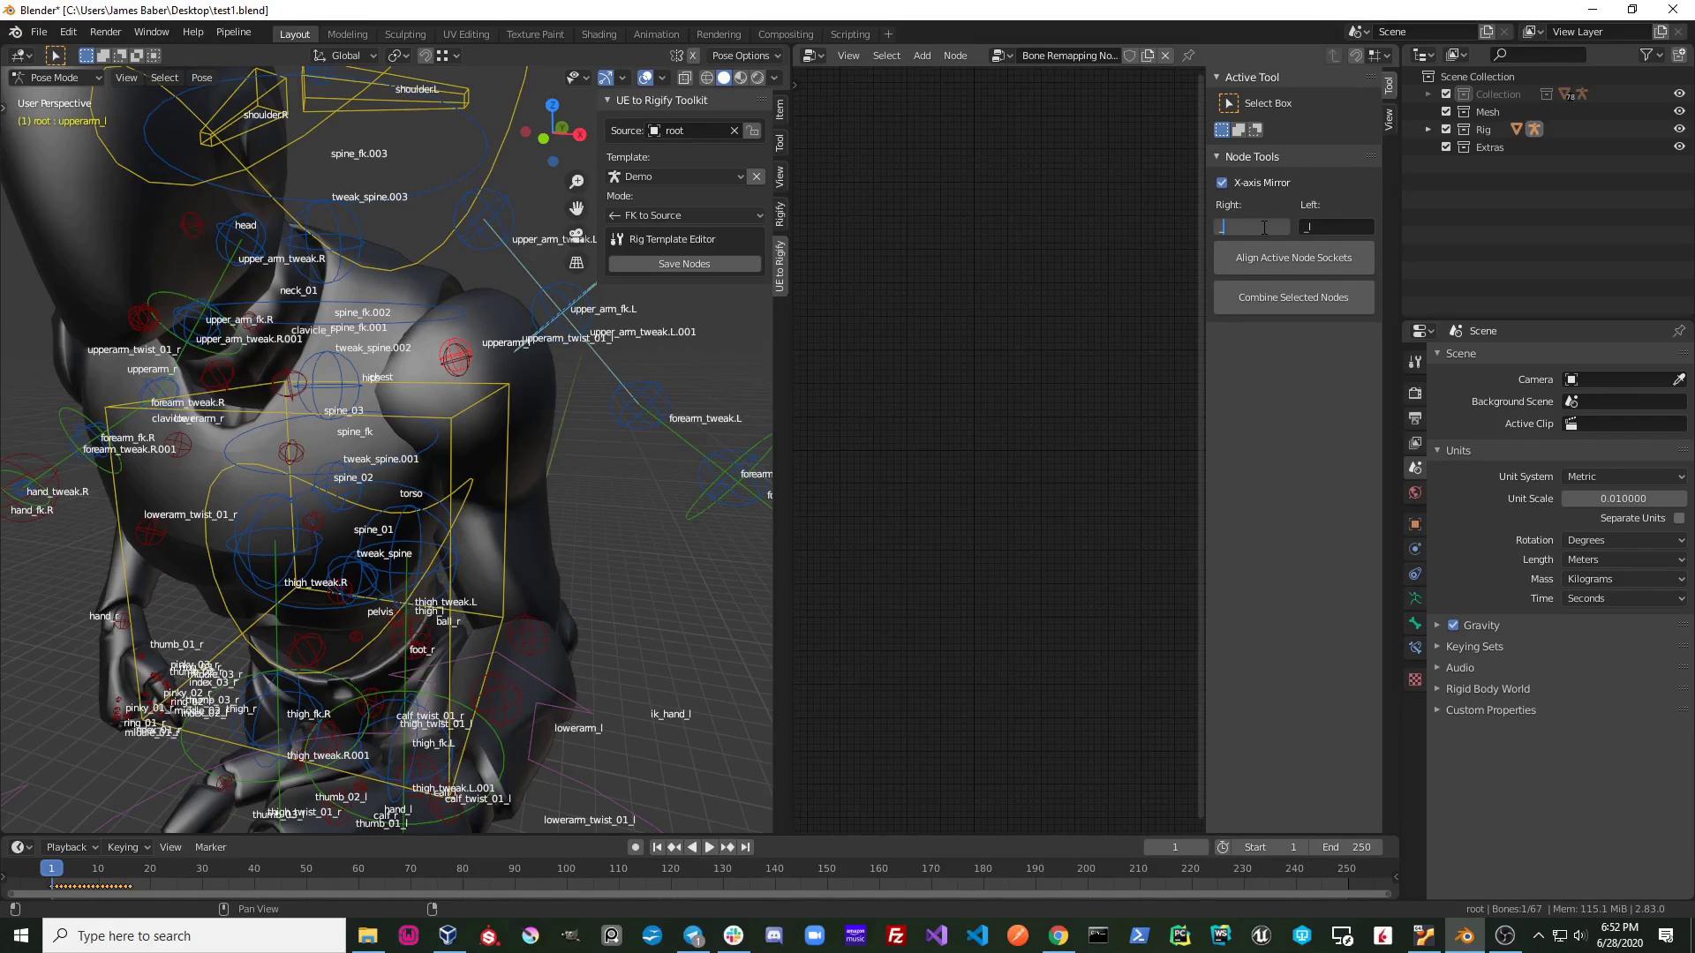
type("_r")
key("Return")
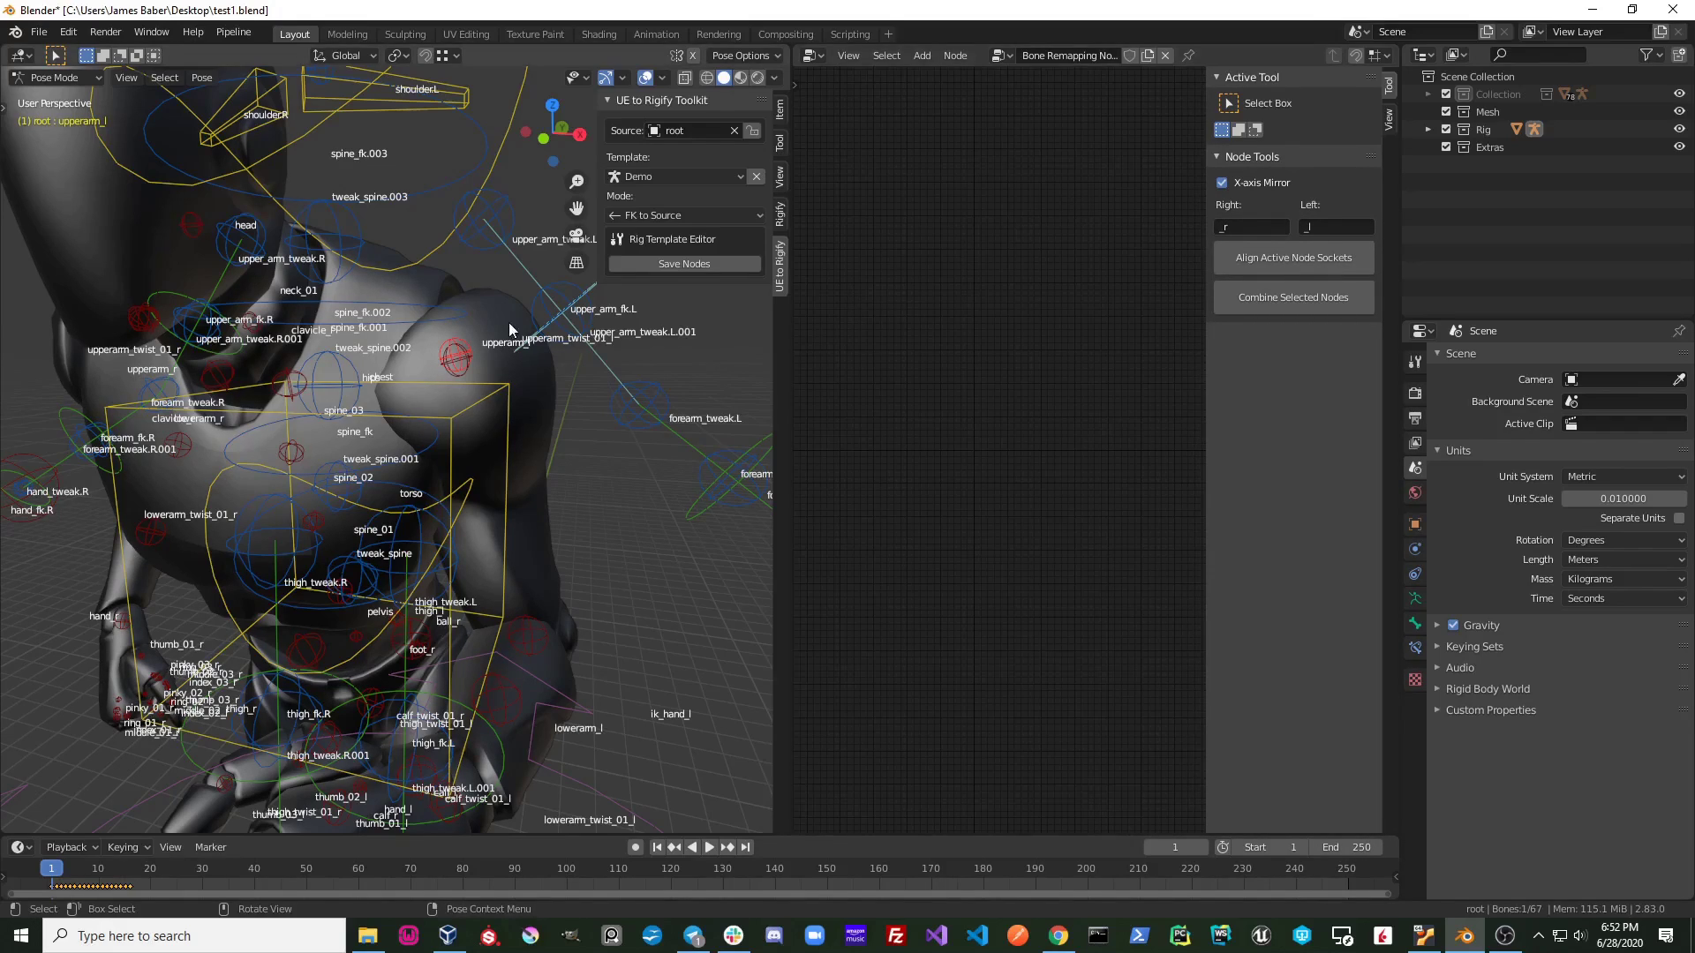
scroll(509, 323, "down", 5)
Step: Link upperarm_l and upper_arm_fk.L into a mirrored node pair
middle_click_drag(505, 309, 466, 327)
scroll(466, 326, "up", 4)
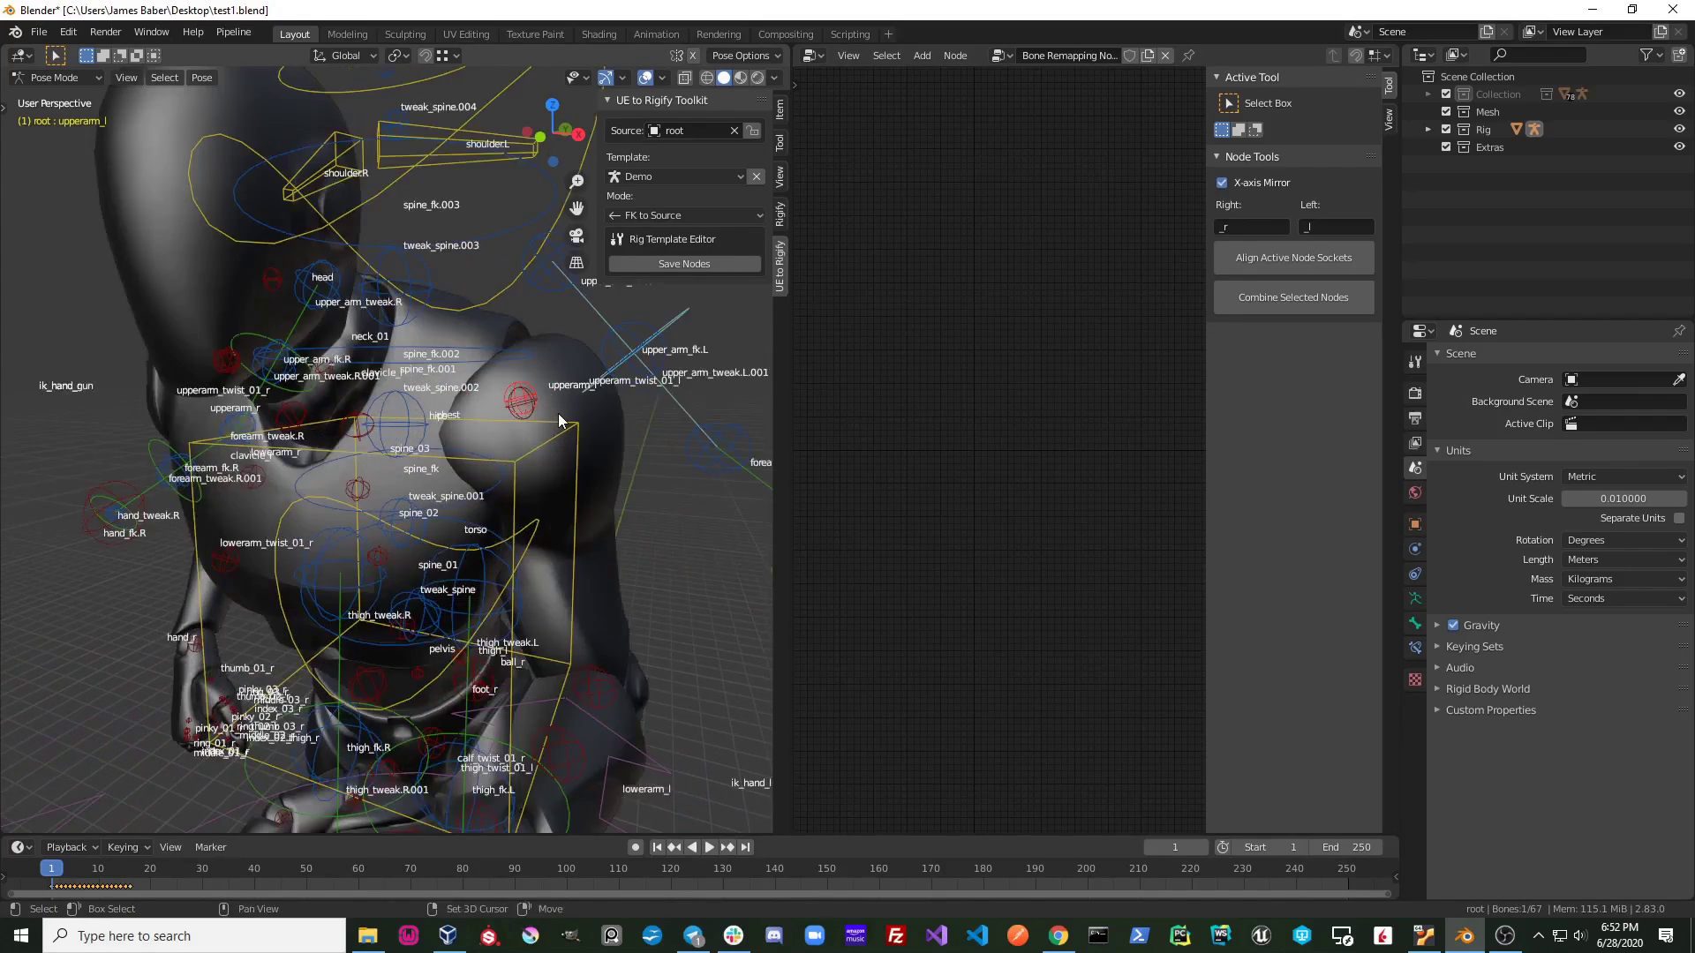
scroll(458, 380, "down", 4)
scroll(480, 392, "up", 3)
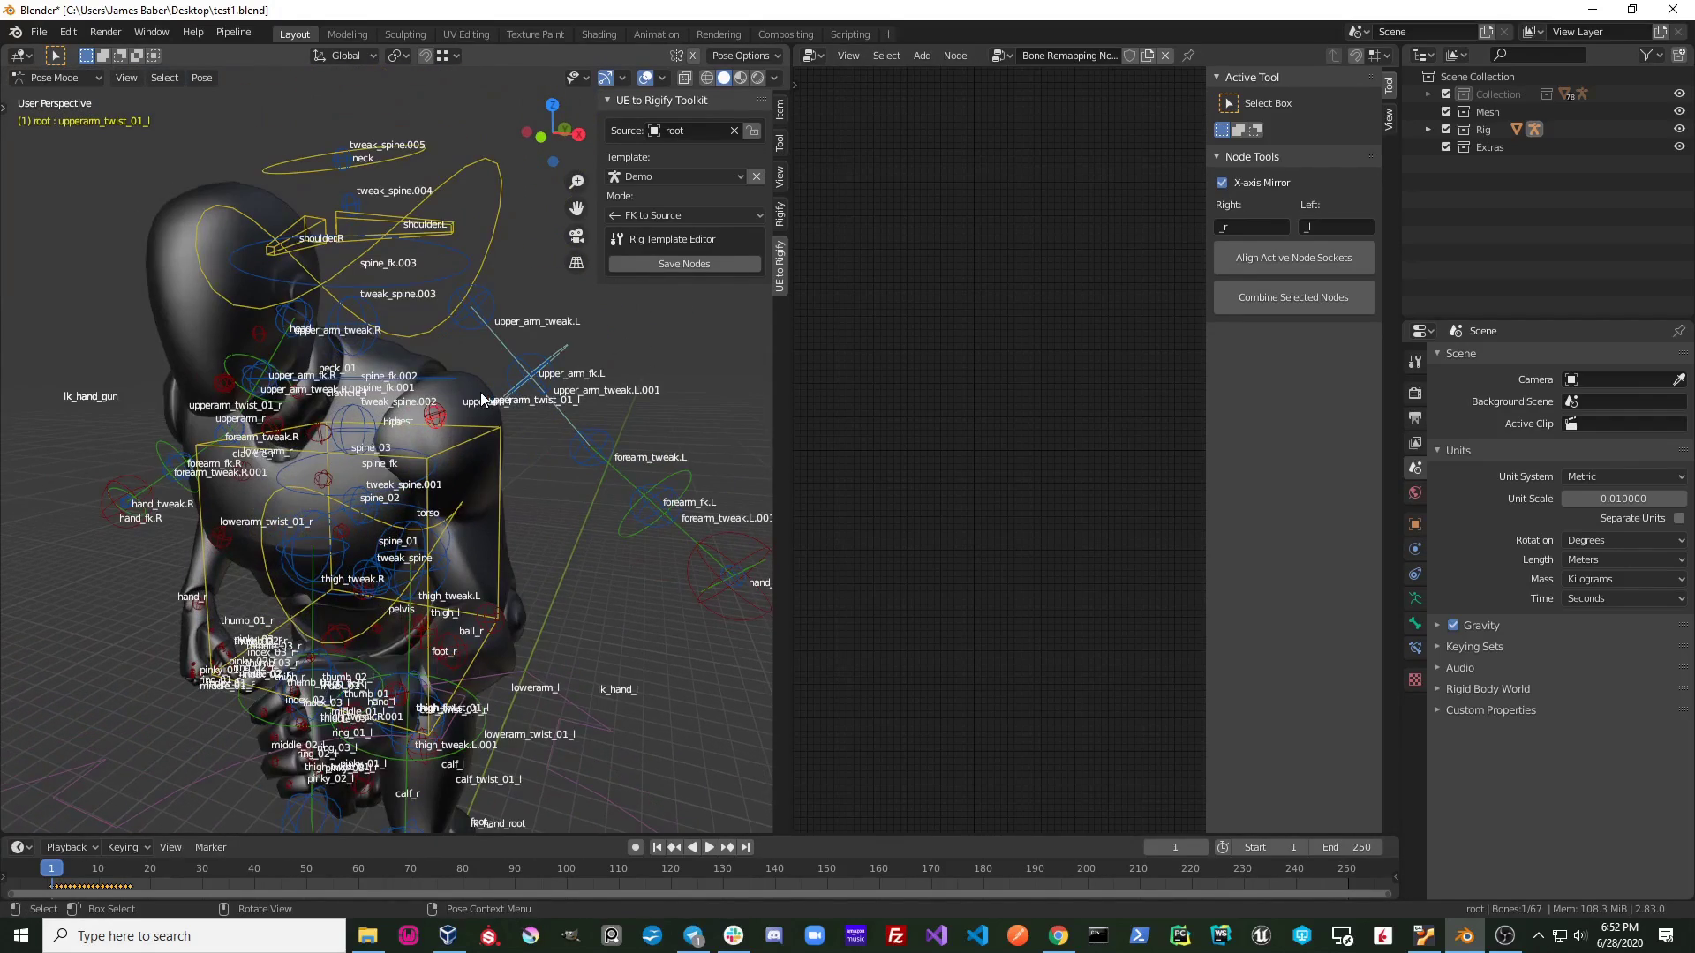
left_click(470, 404)
middle_click_drag(432, 416, 190, 232)
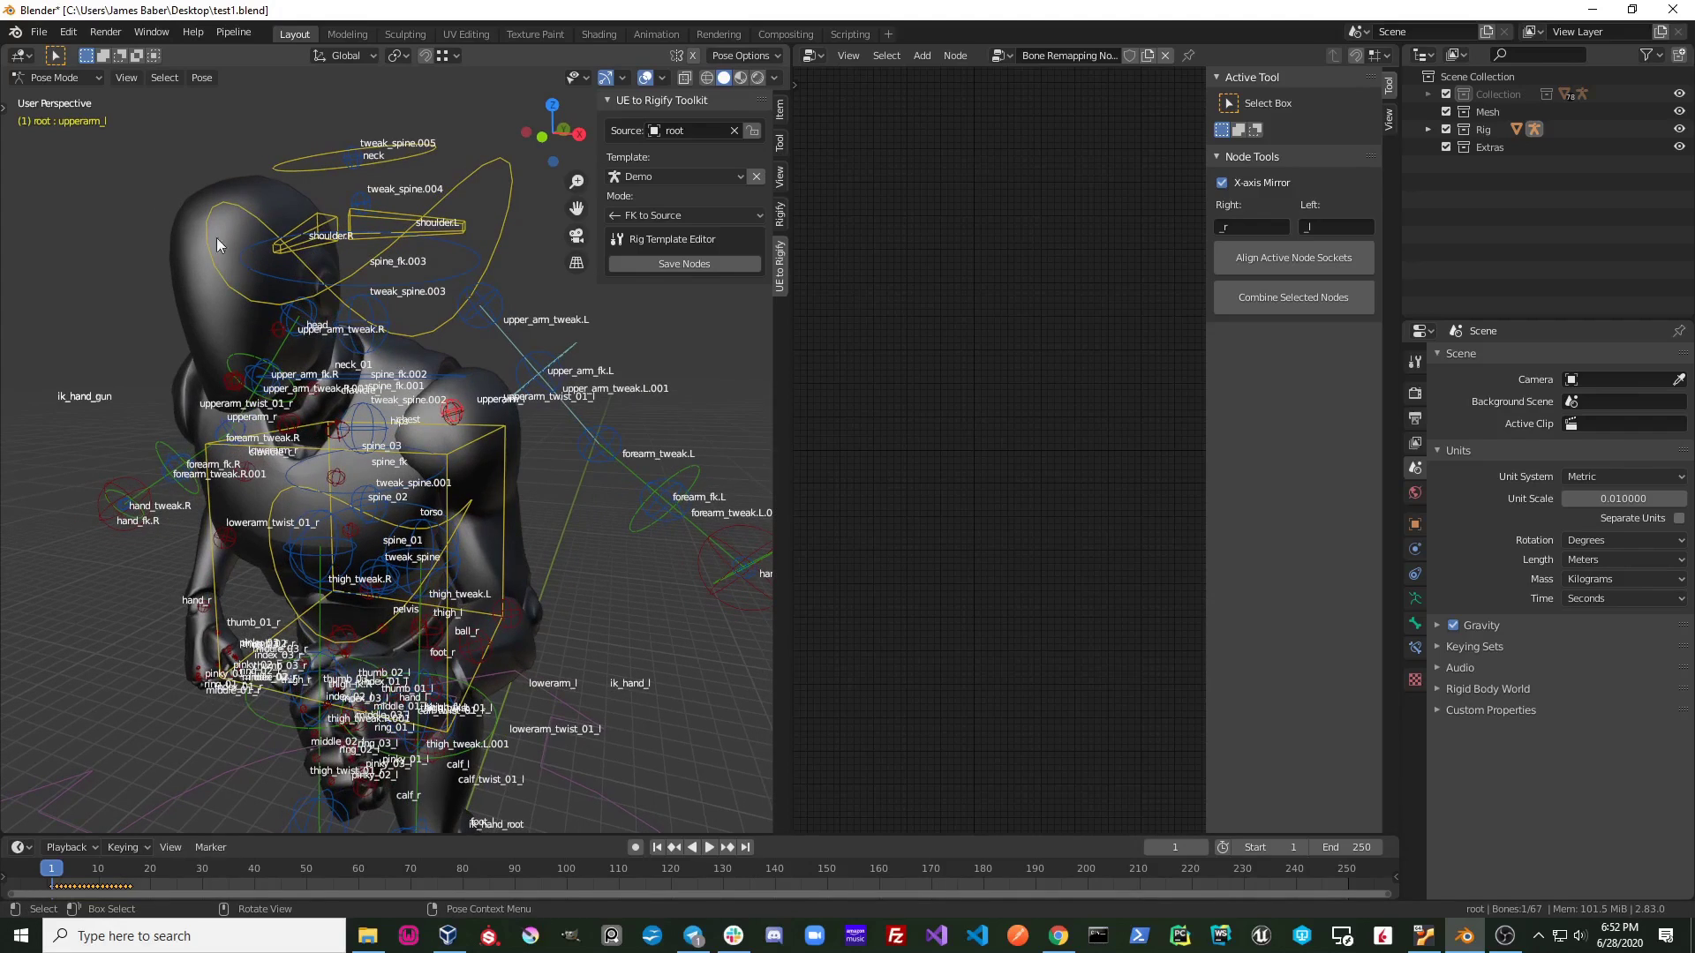
scroll(495, 261, "up", 2)
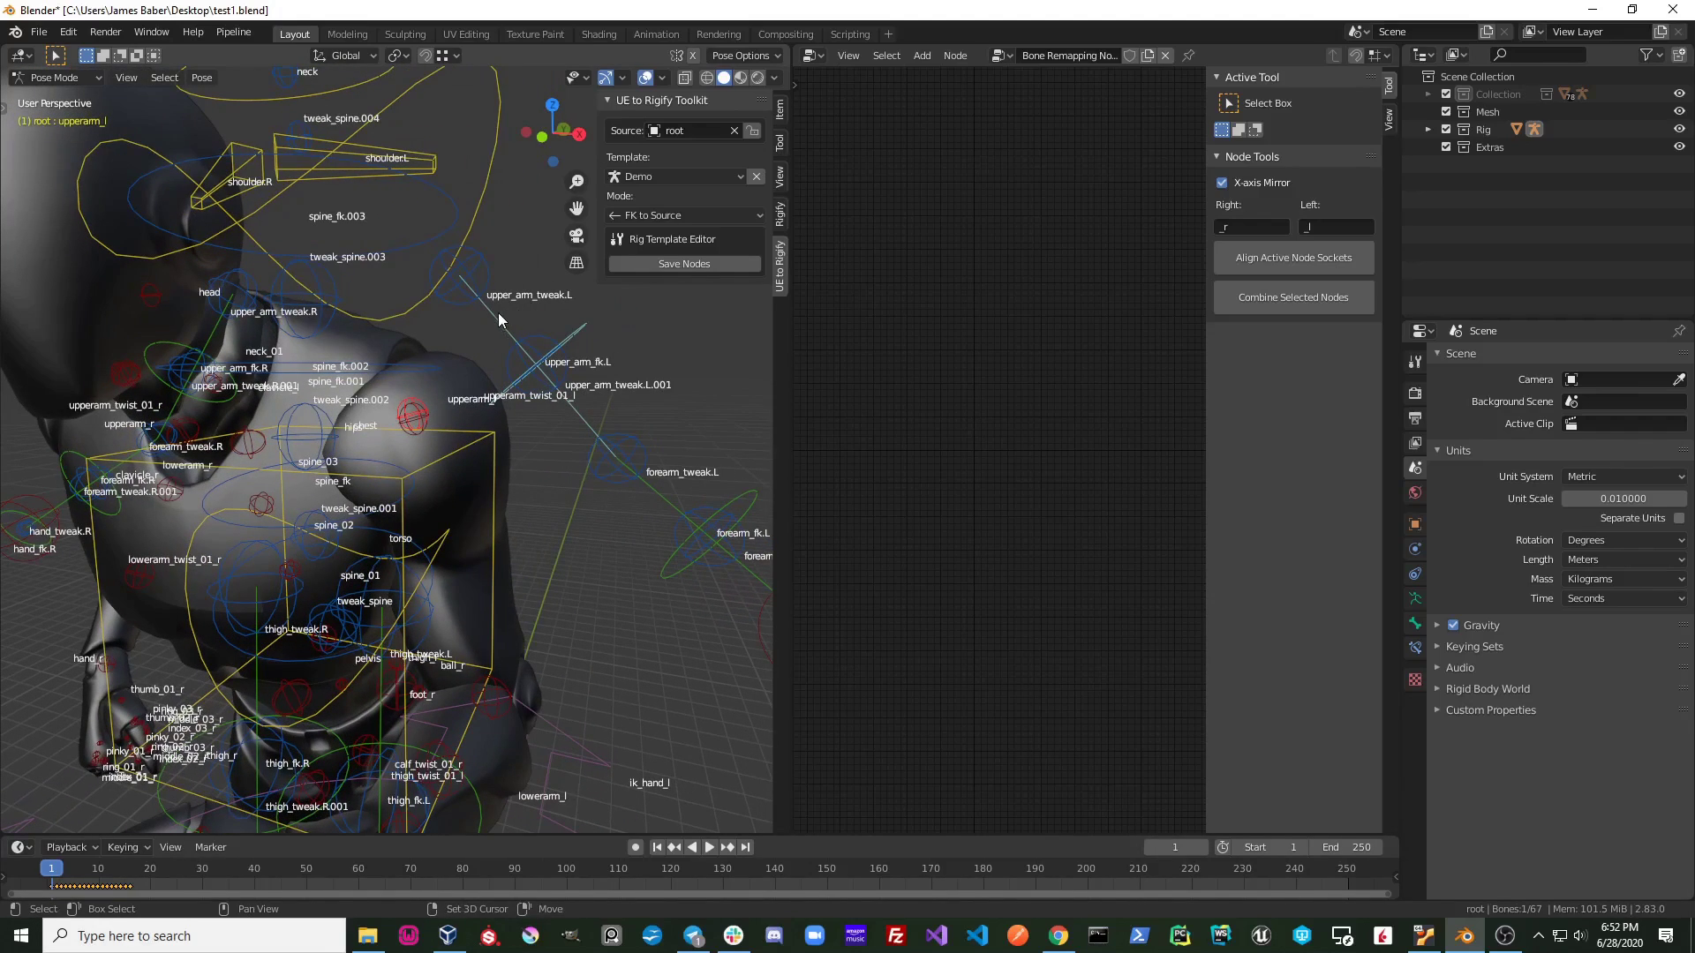
left_click(494, 315)
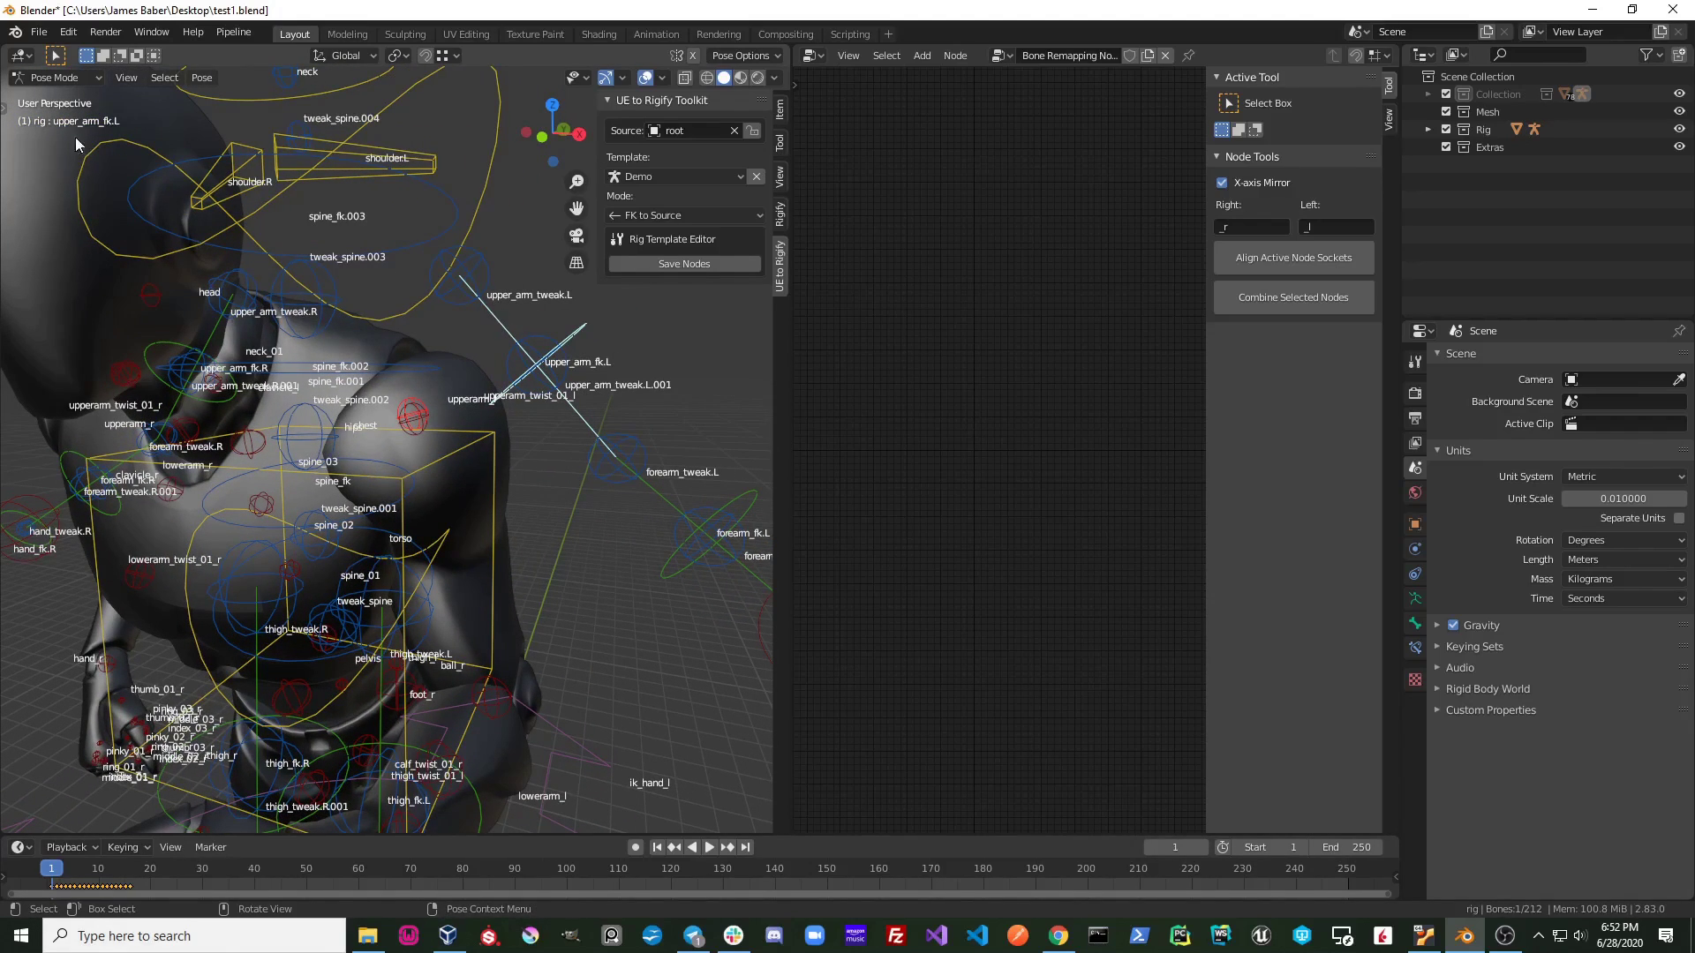
scroll(617, 380, "down", 3)
middle_click_drag(609, 384, 497, 377)
key("shift+q")
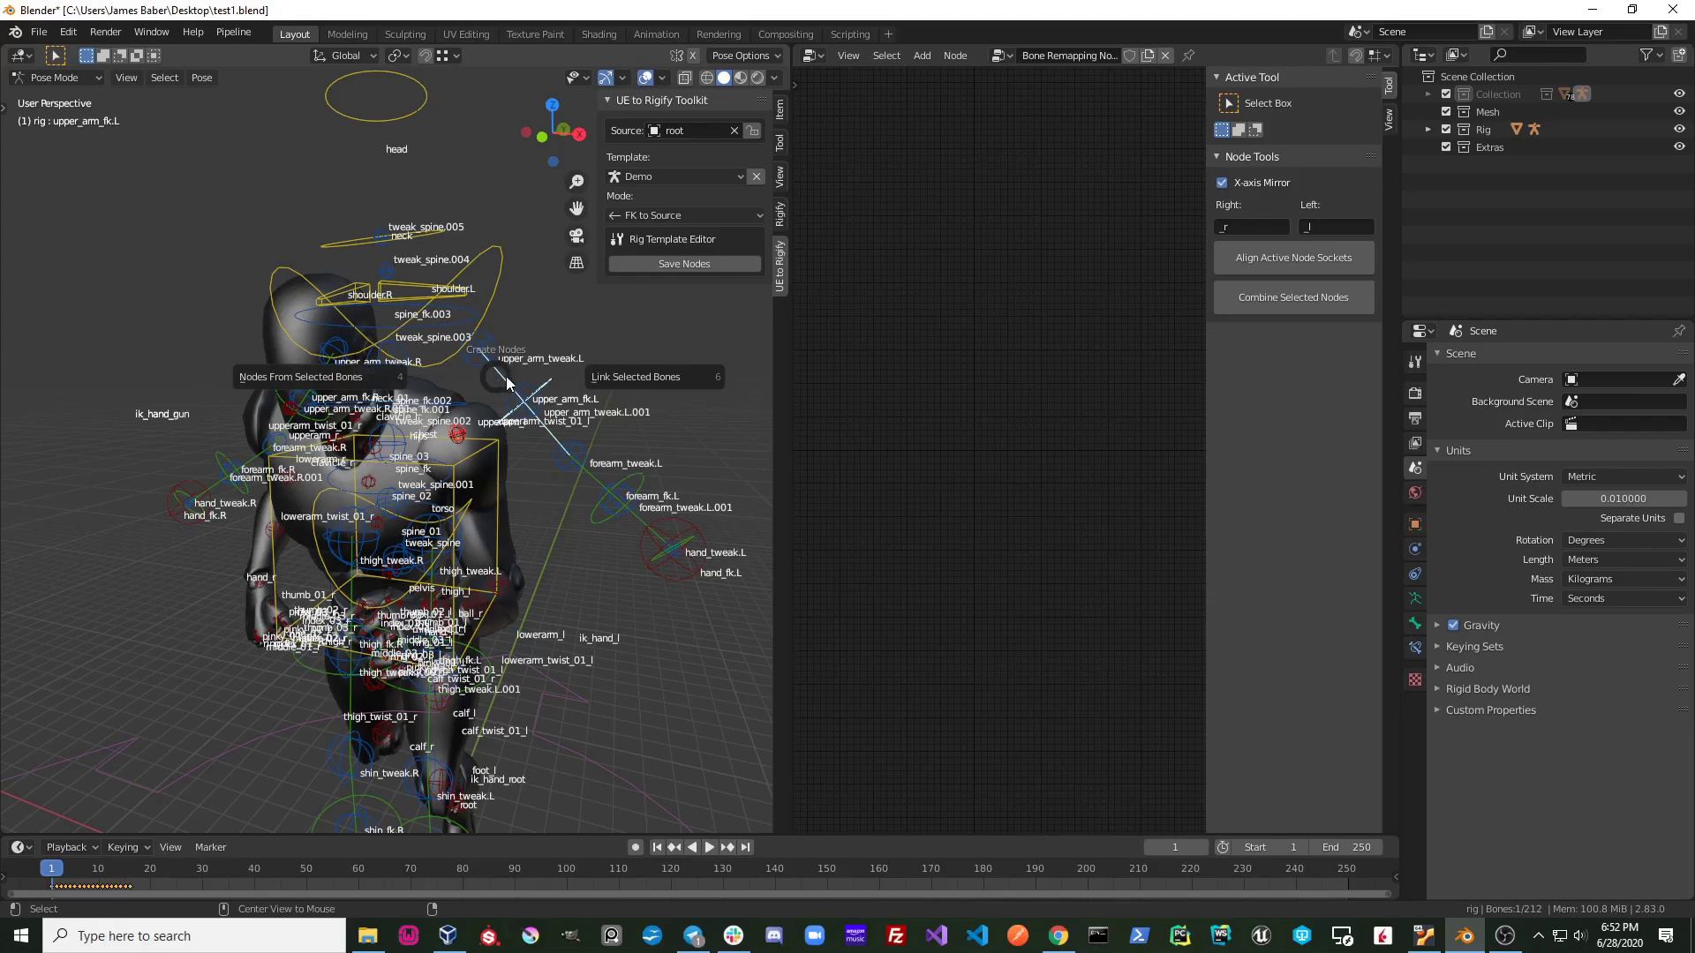
left_click(618, 375)
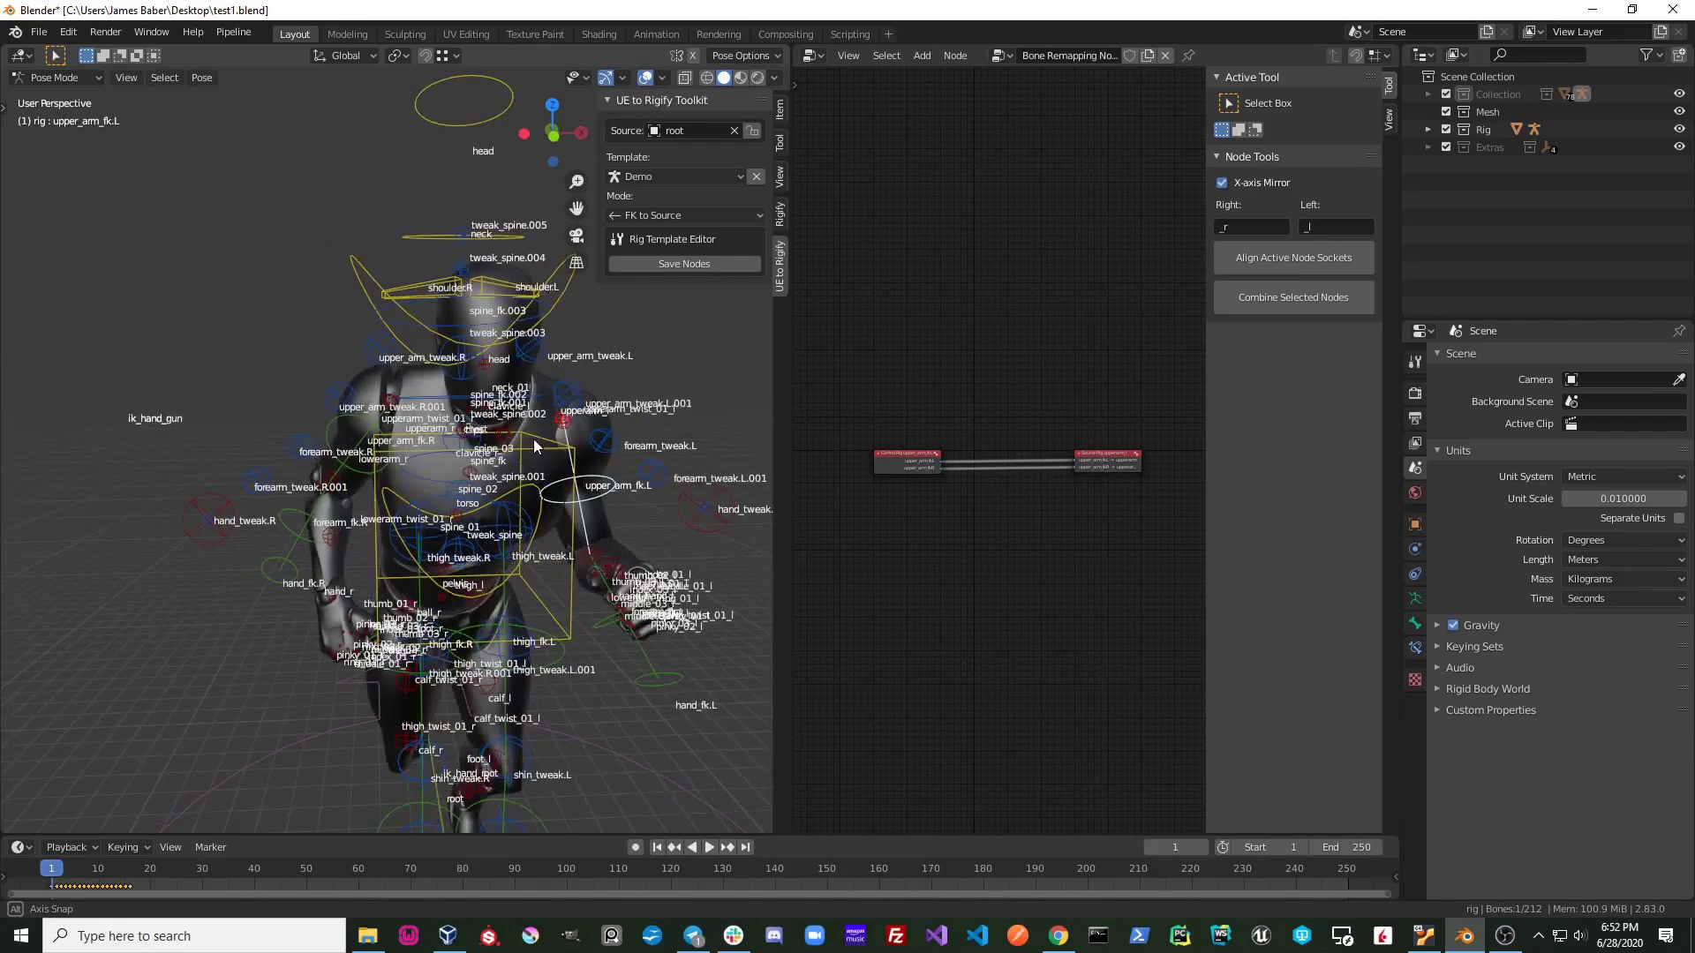
Step: Link the lowerarm_l source bone and its forearm FK control into nodes
middle_click_drag(563, 414, 352, 403)
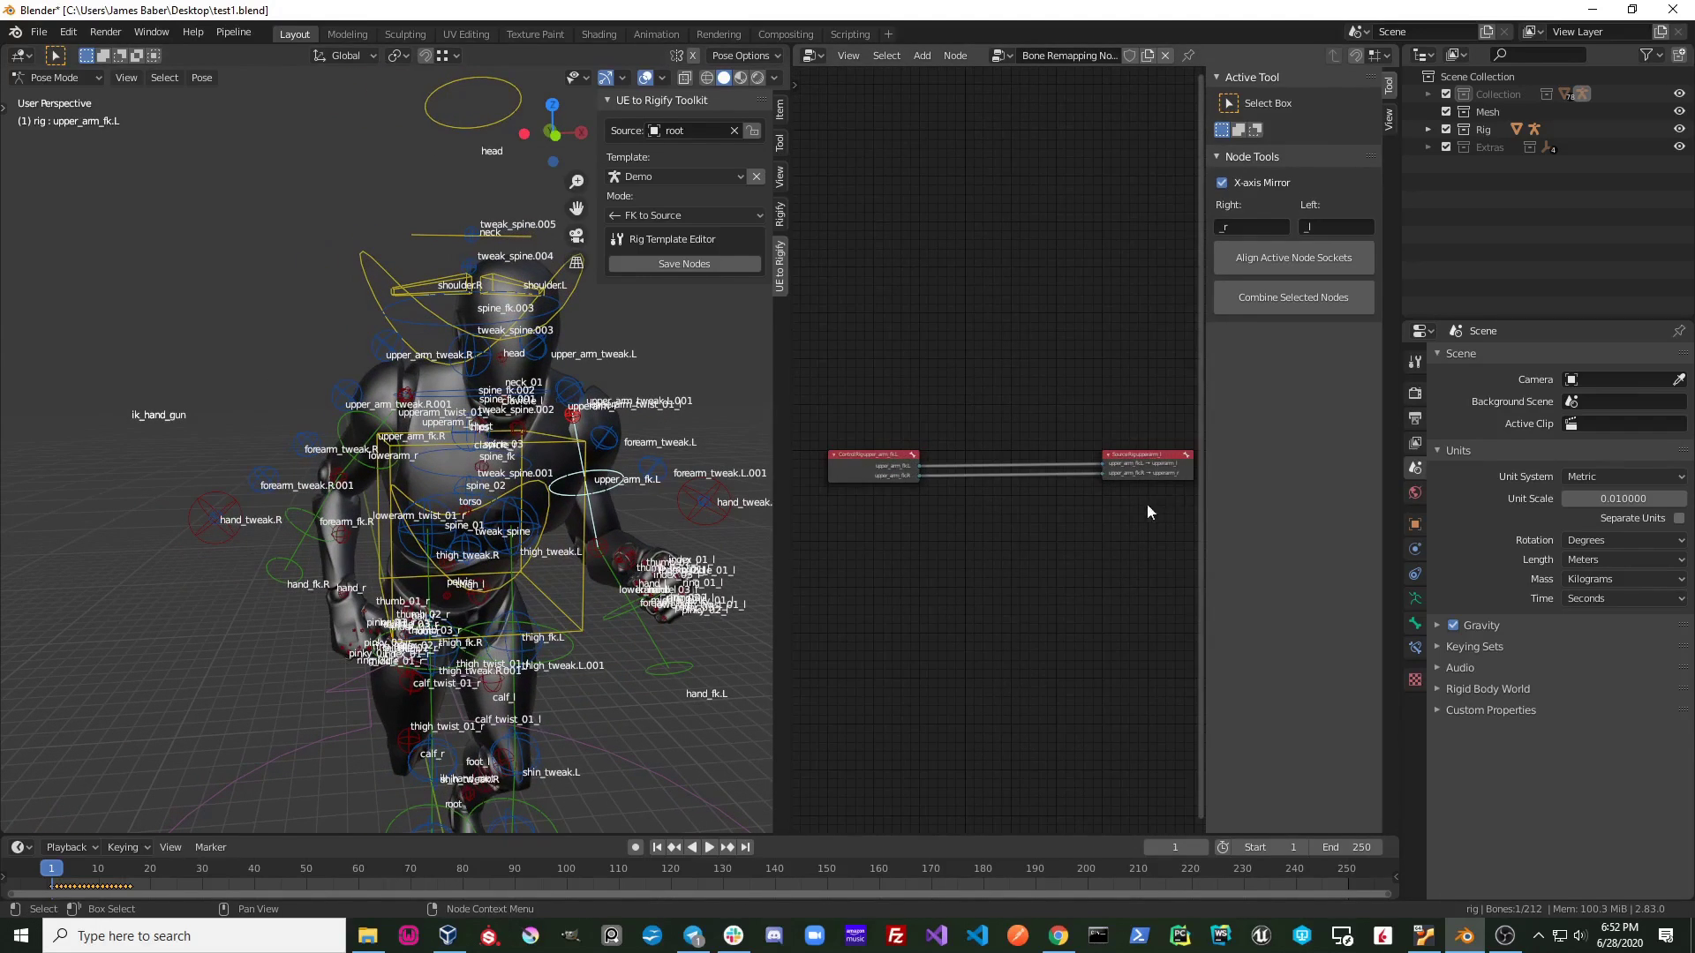
scroll(1145, 483, "up", 3)
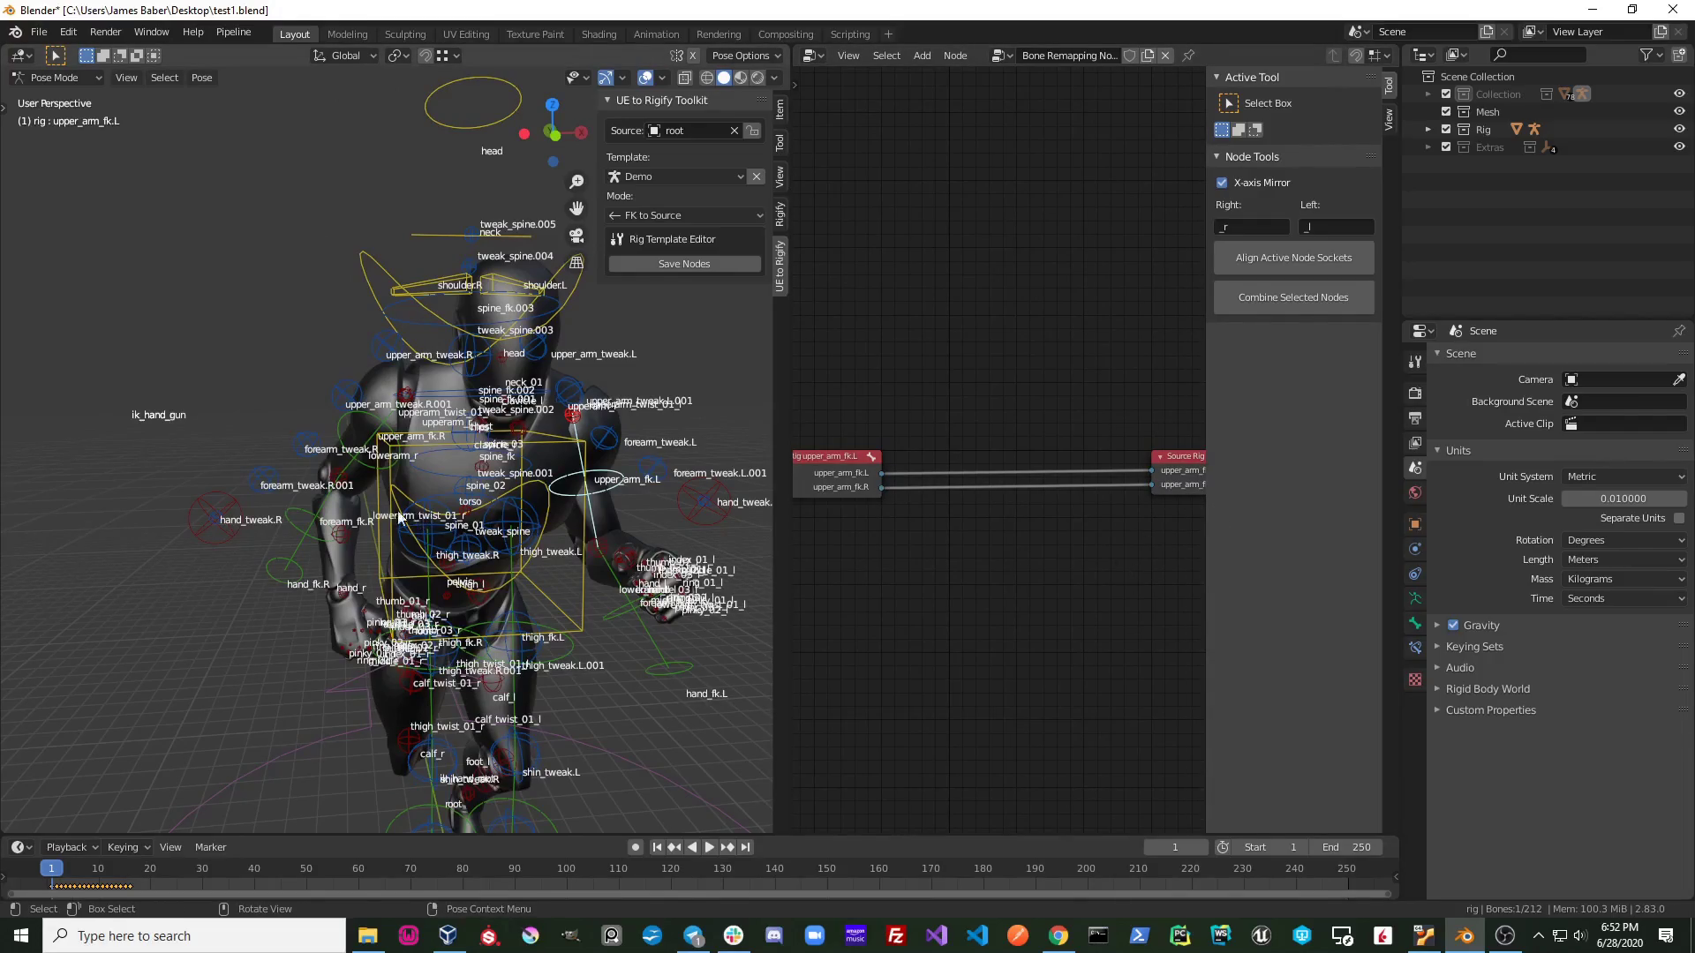
middle_click_drag(405, 521, 279, 491)
scroll(318, 546, "up", 4)
middle_click_drag(318, 547, 656, 472)
left_click(660, 468)
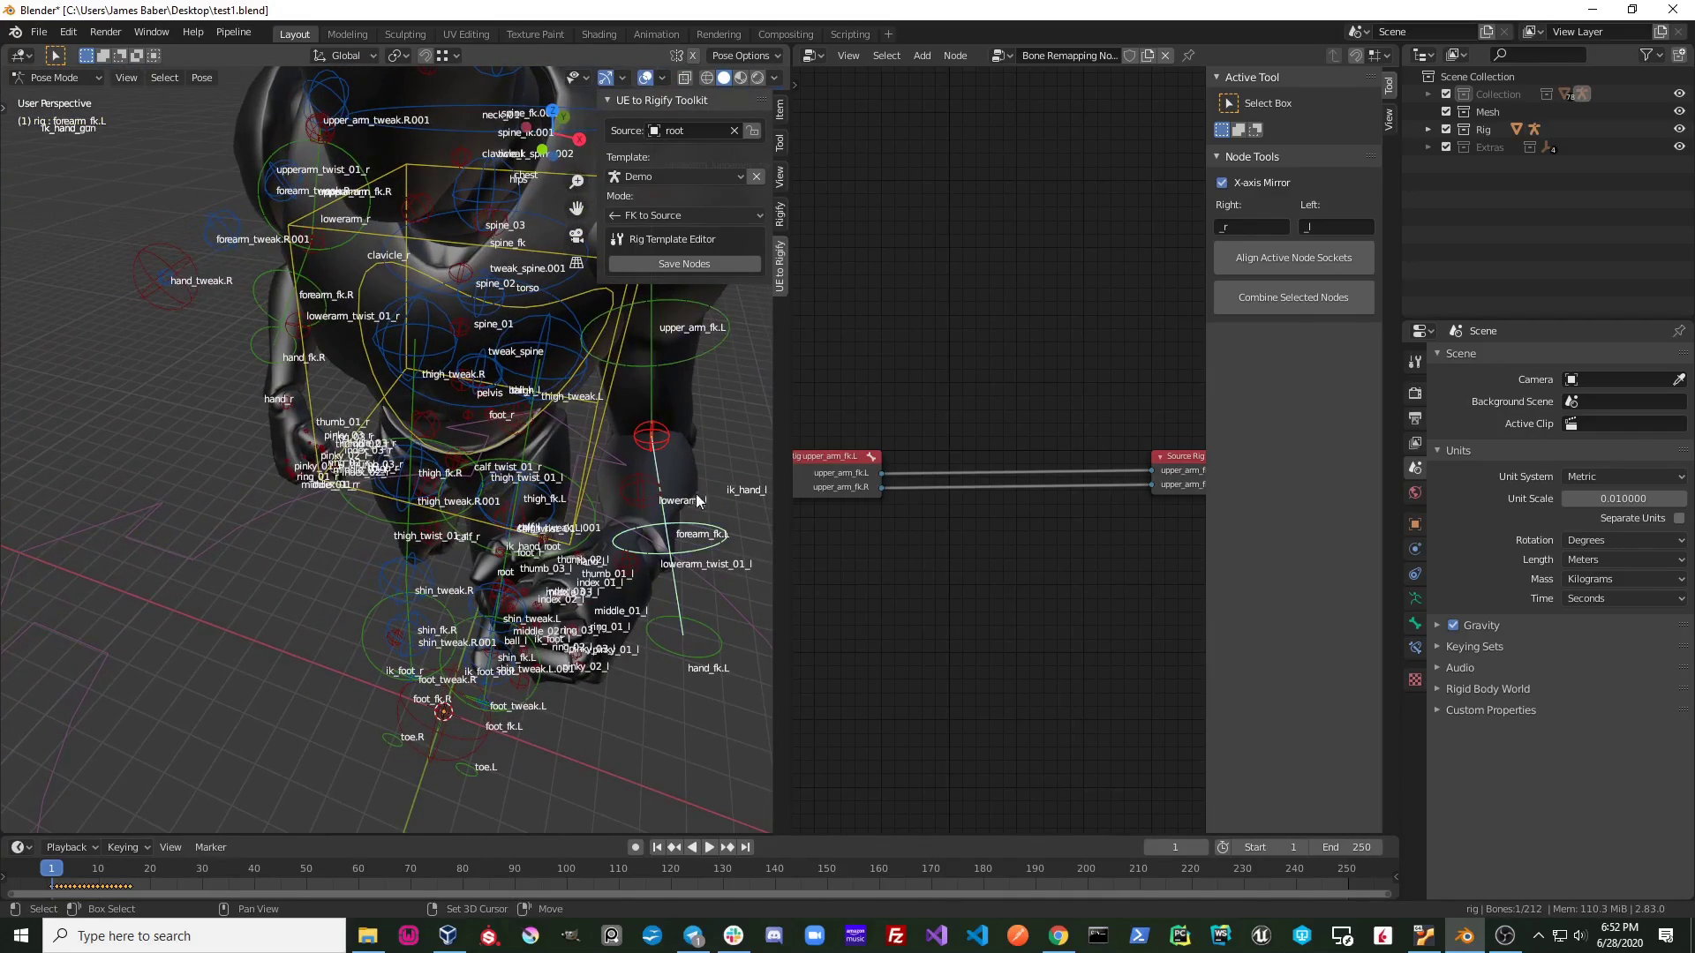
middle_click_drag(689, 501, 650, 485)
key("shift+q")
left_click(782, 487)
Step: Link hand_l and hand_fk.L into a mirrored node pair
mouse_move(424, 507)
middle_mouse_down()
mouse_move(500, 563)
mouse_move(438, 462)
middle_mouse_up()
scroll(534, 416, "up", 4)
scroll(460, 472, "up", 3)
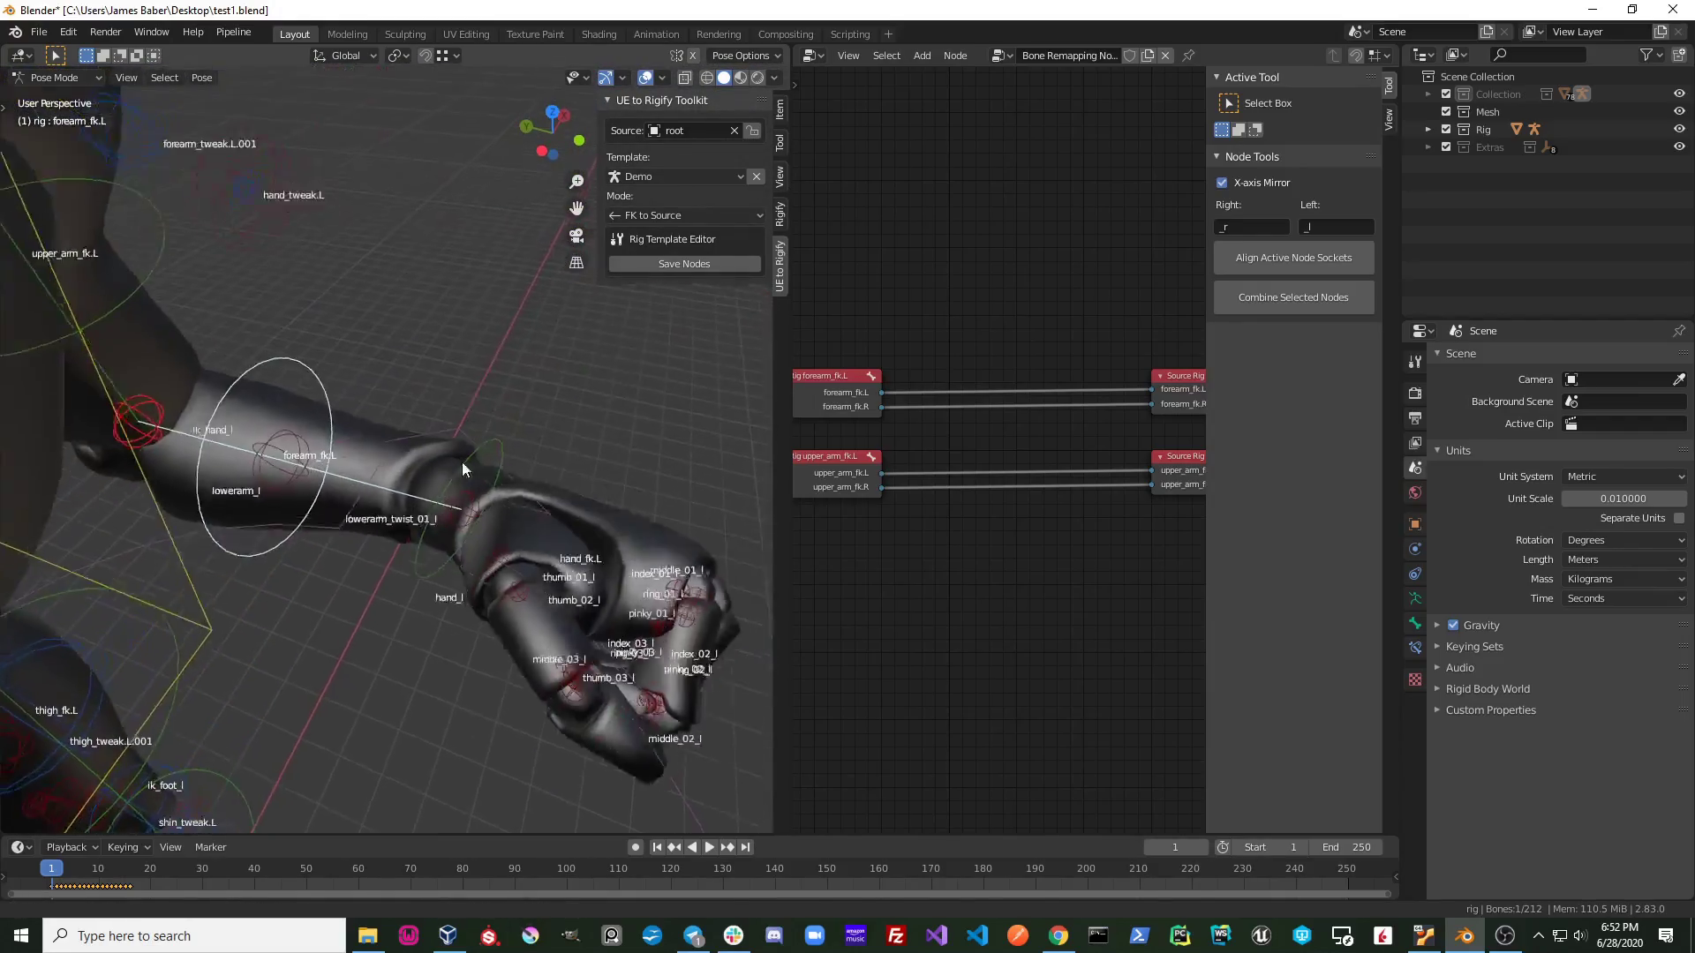
scroll(460, 466, "down", 2)
left_click(425, 503)
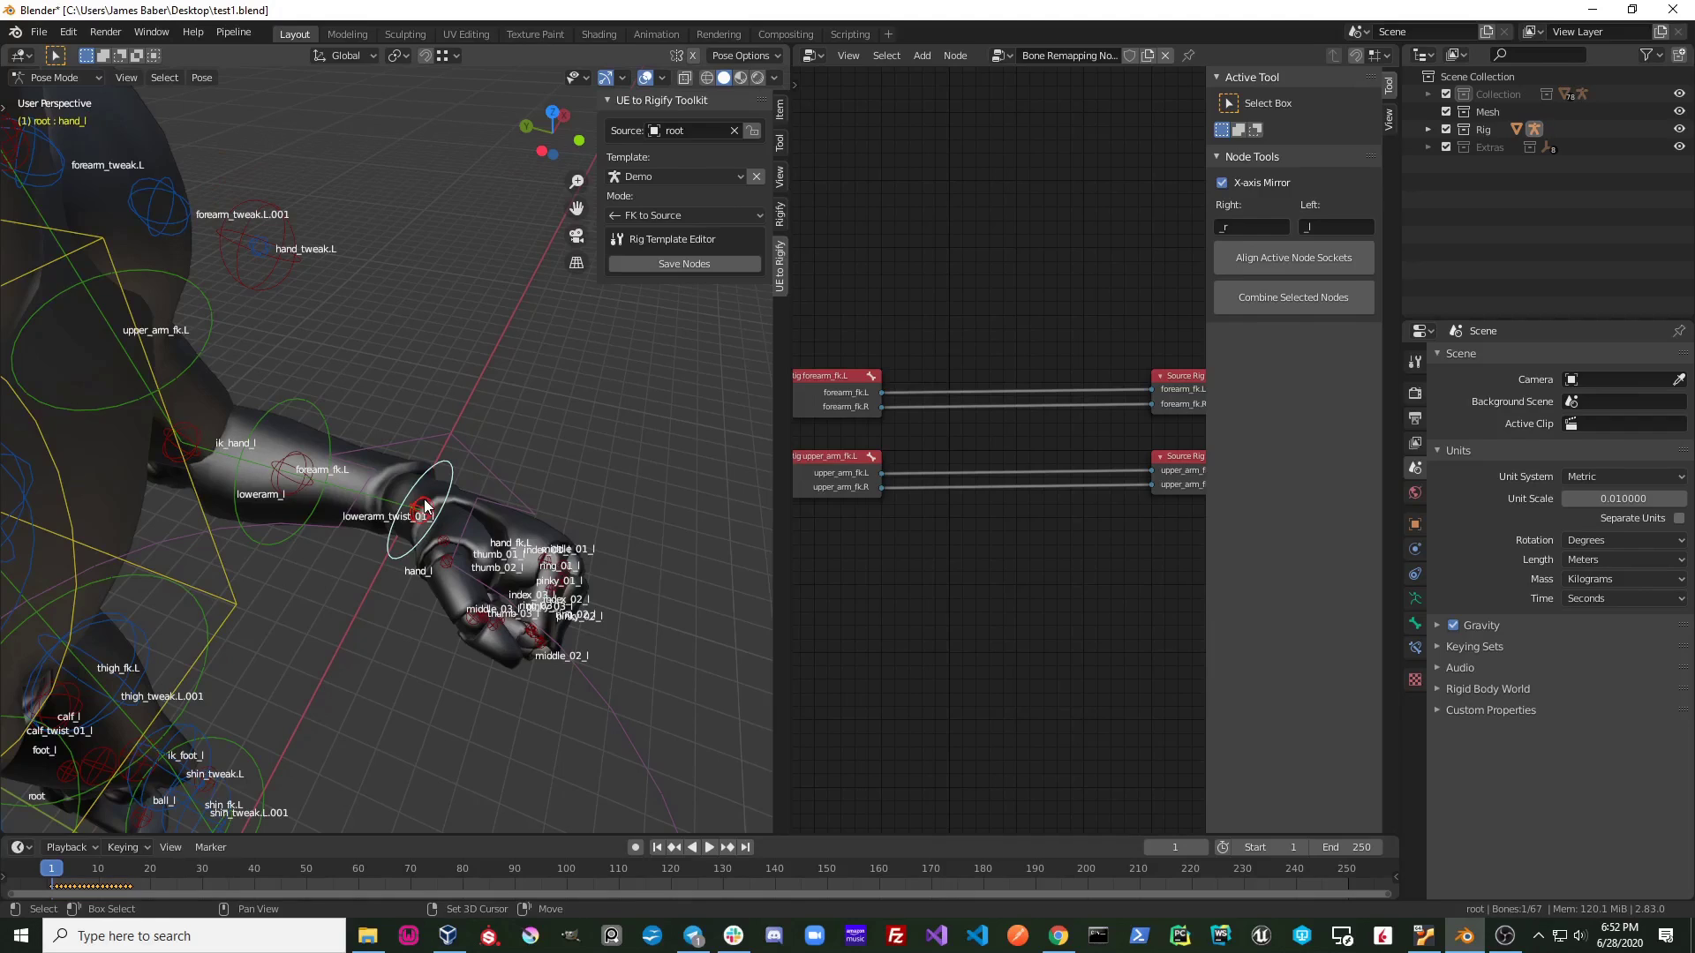
left_click(427, 506, "shift")
key("shift+ctrl+l")
left_click(574, 496)
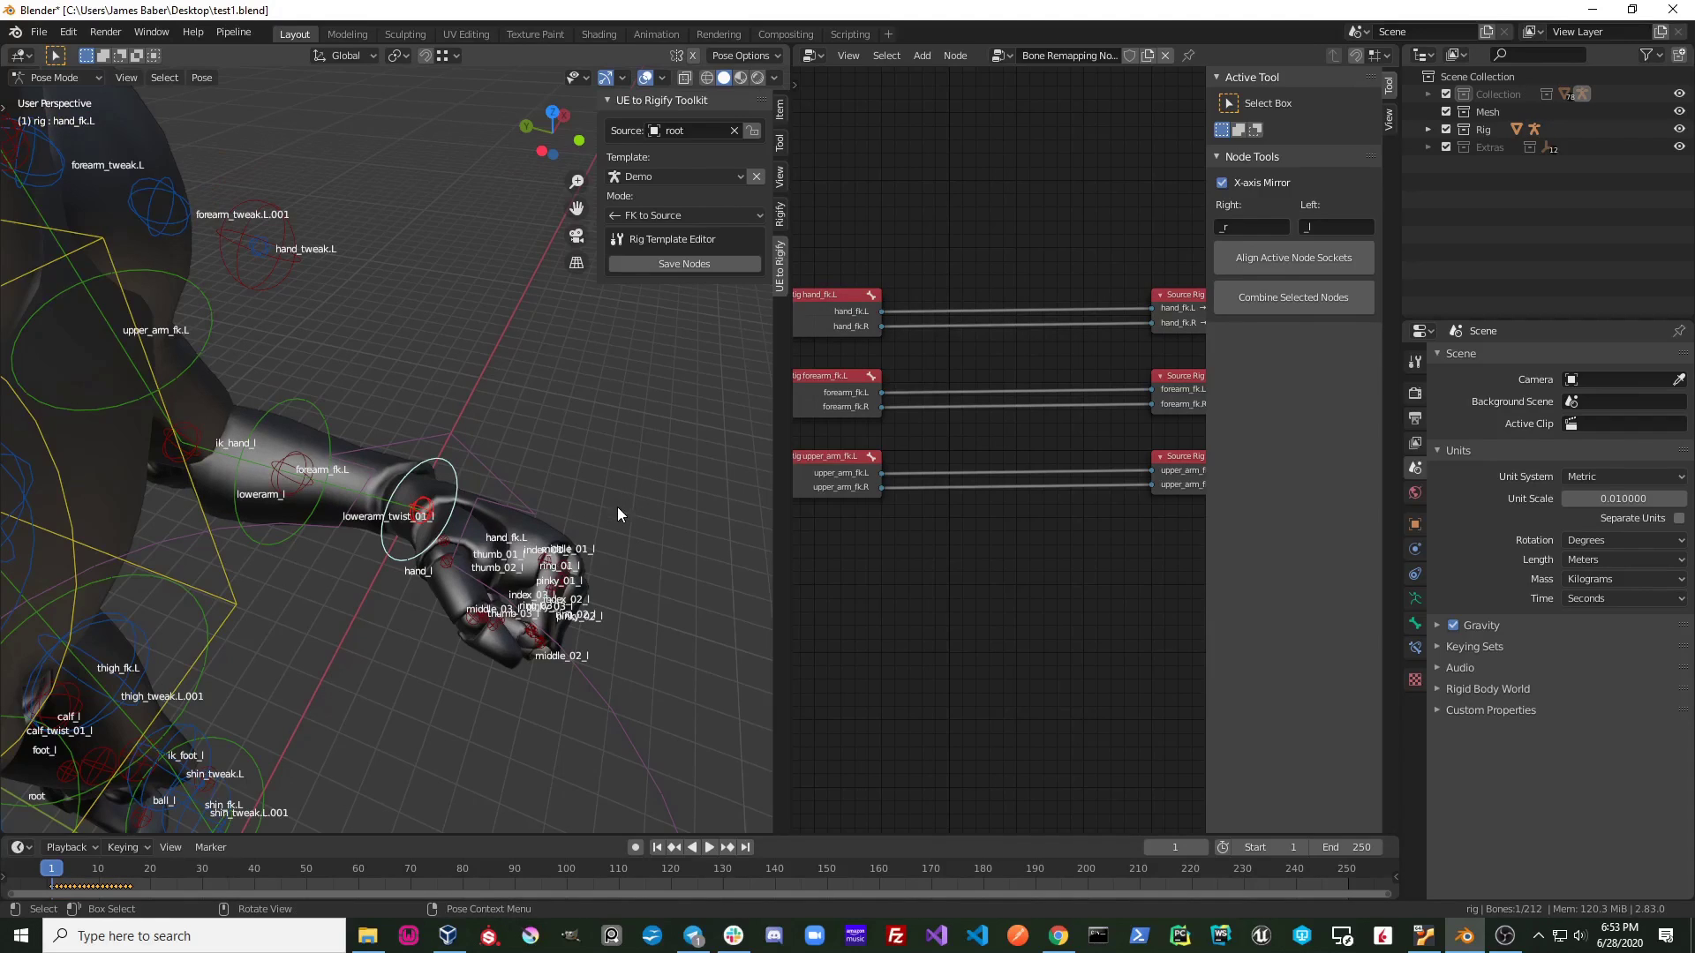
mouse_move(882, 477)
middle_mouse_down()
mouse_move(1033, 527)
mouse_move(994, 526)
mouse_move(976, 635)
middle_mouse_up()
scroll(1035, 527, "down", 3)
scroll(995, 517, "up", 2)
scroll(994, 522, "up", 1)
scroll(915, 642, "up", 1)
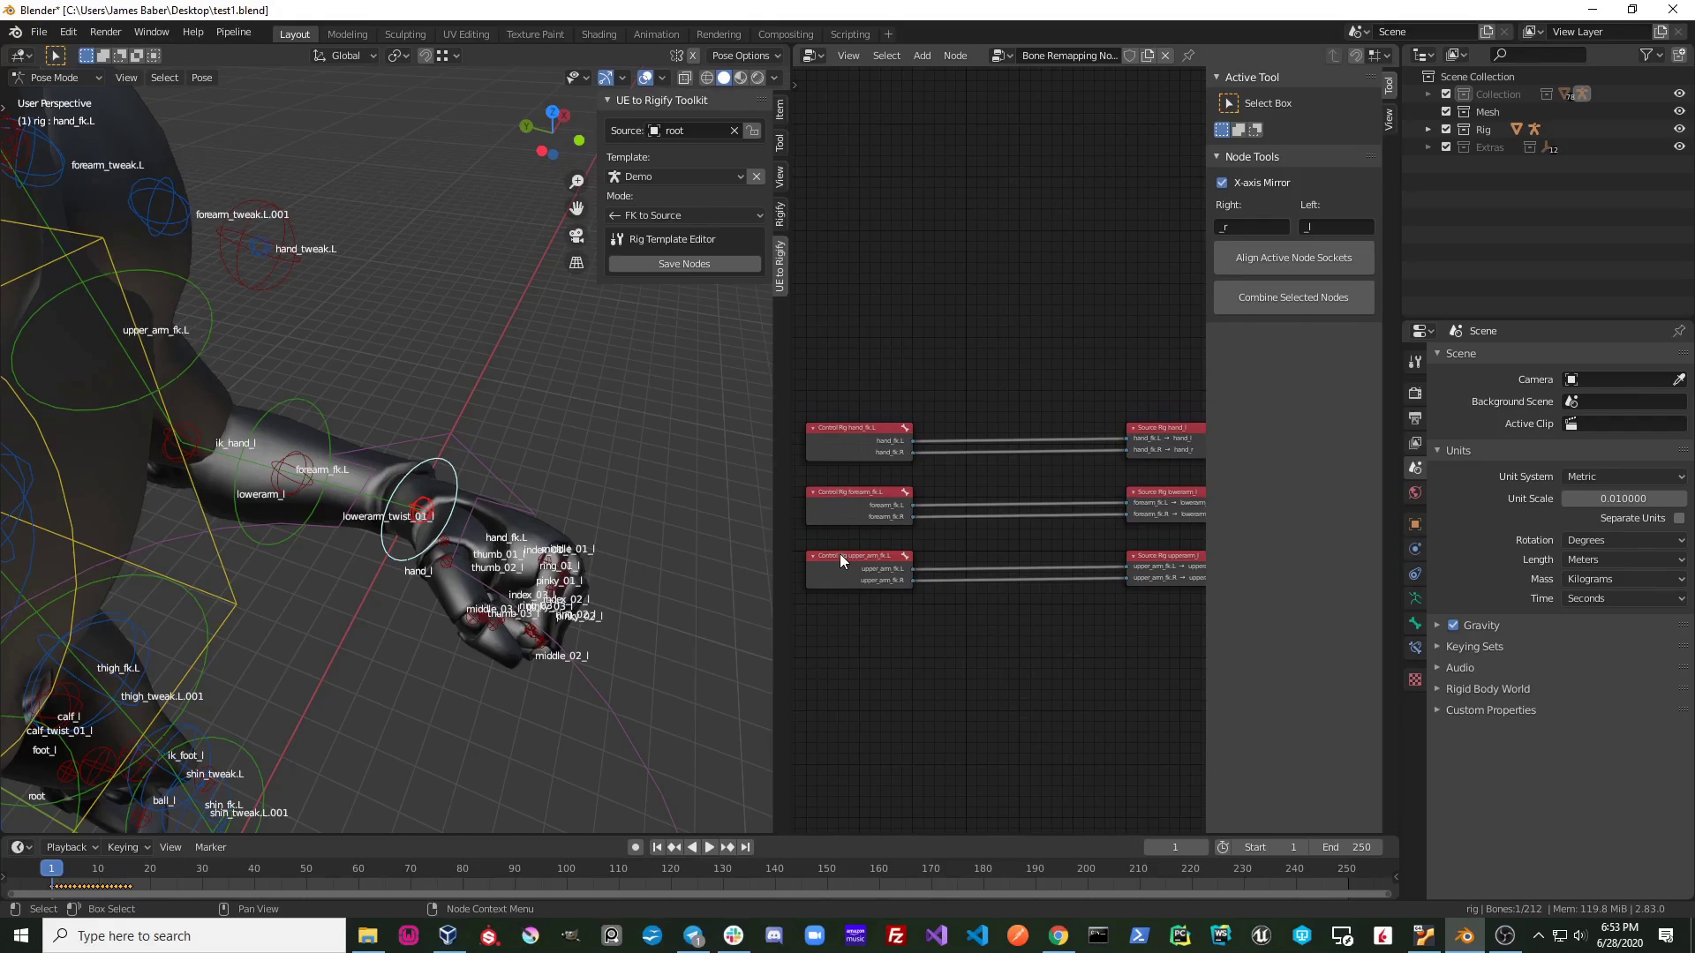
Step: Combine the three Control Rig nodes into a single node
mouse_move(902, 560)
middle_mouse_down()
mouse_move(1015, 551)
mouse_move(988, 531)
middle_mouse_up()
scroll(944, 524, "up", 1)
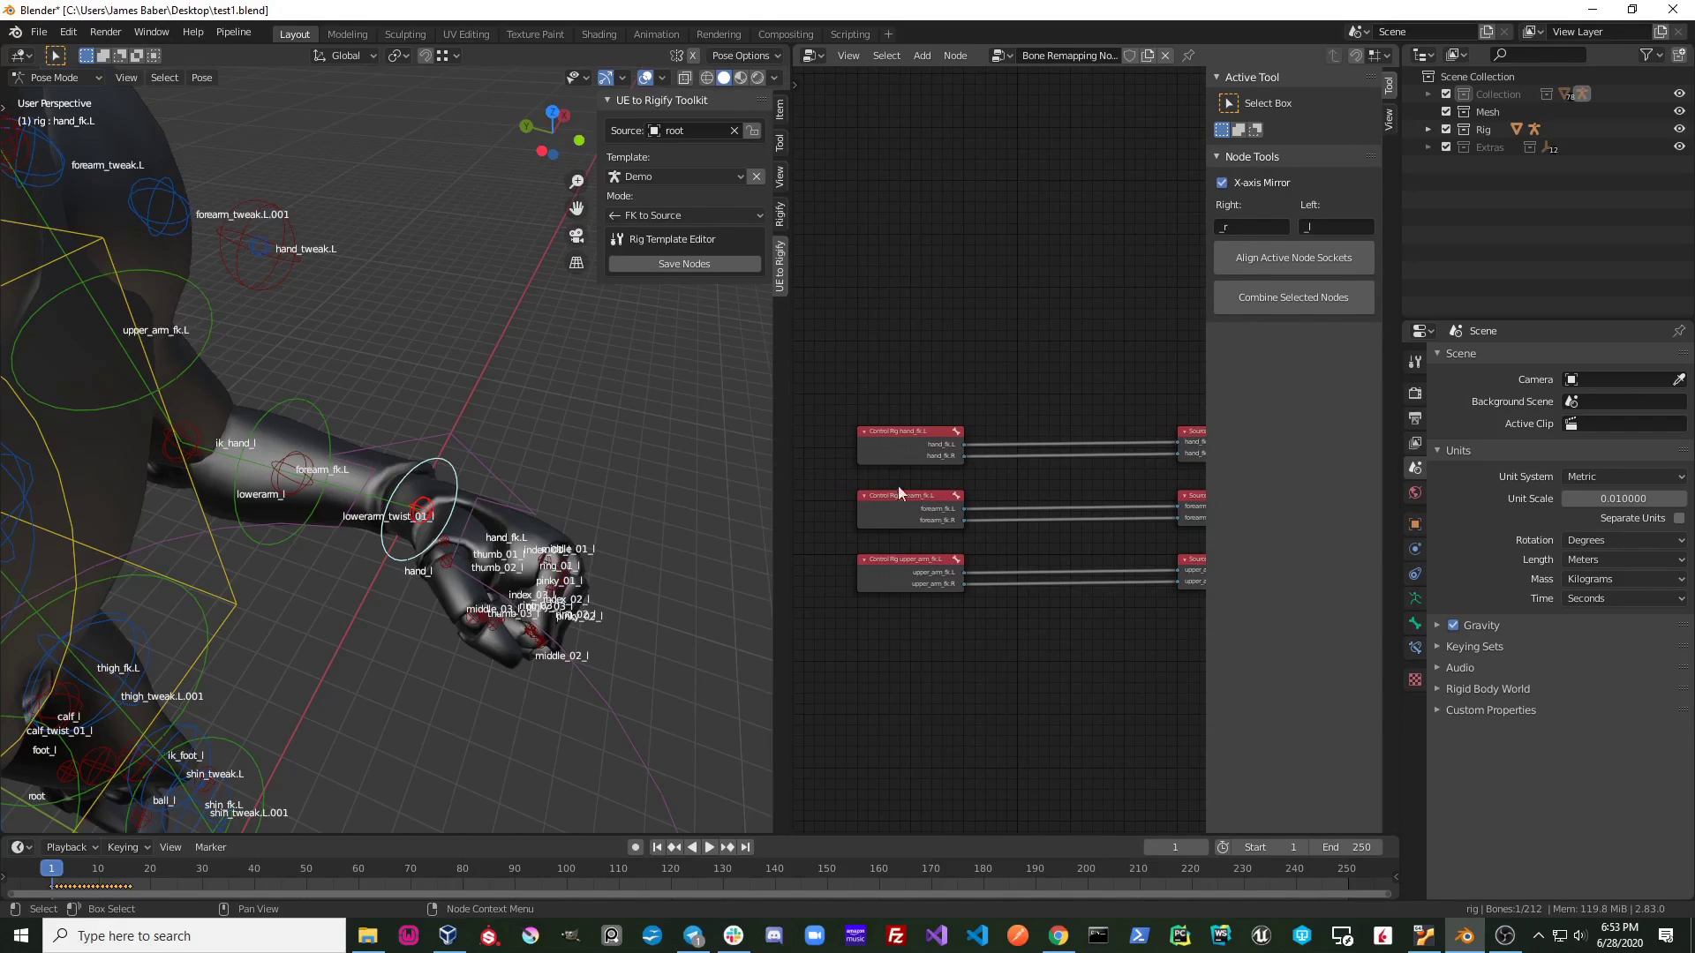
left_click(899, 574)
left_click(893, 509, "shift")
left_click(890, 446, "shift")
middle_click_drag(867, 563, 874, 510)
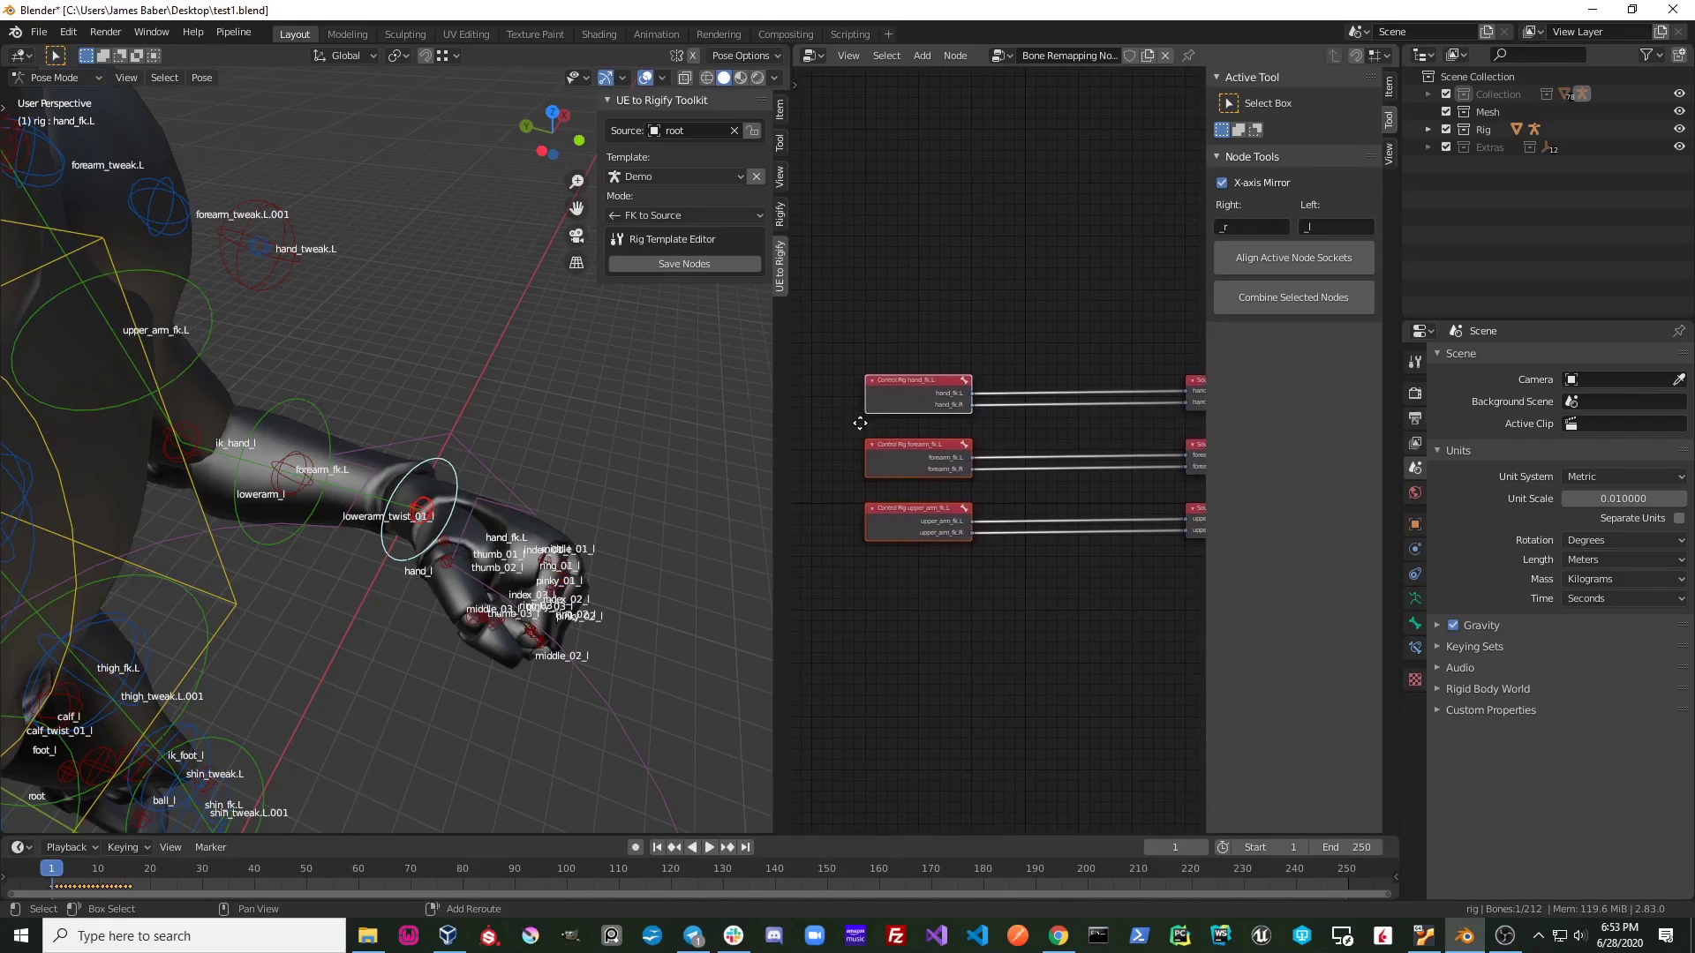
left_click(1249, 297)
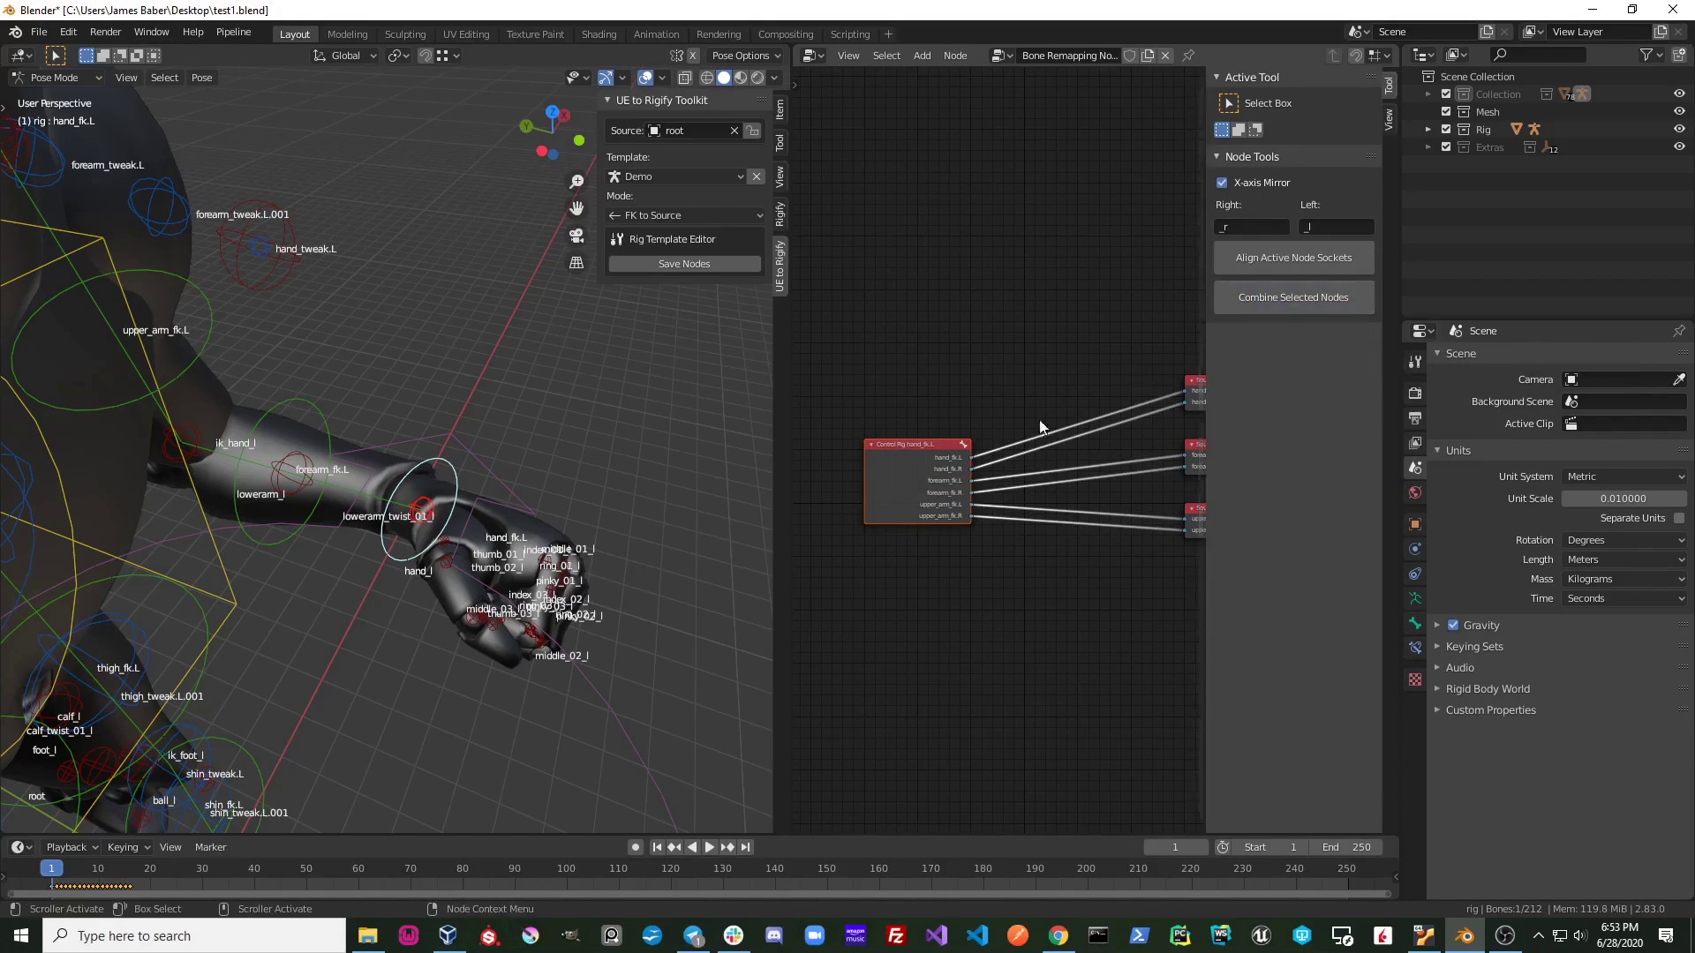
scroll(895, 491, "up", 1)
scroll(894, 471, "up", 1)
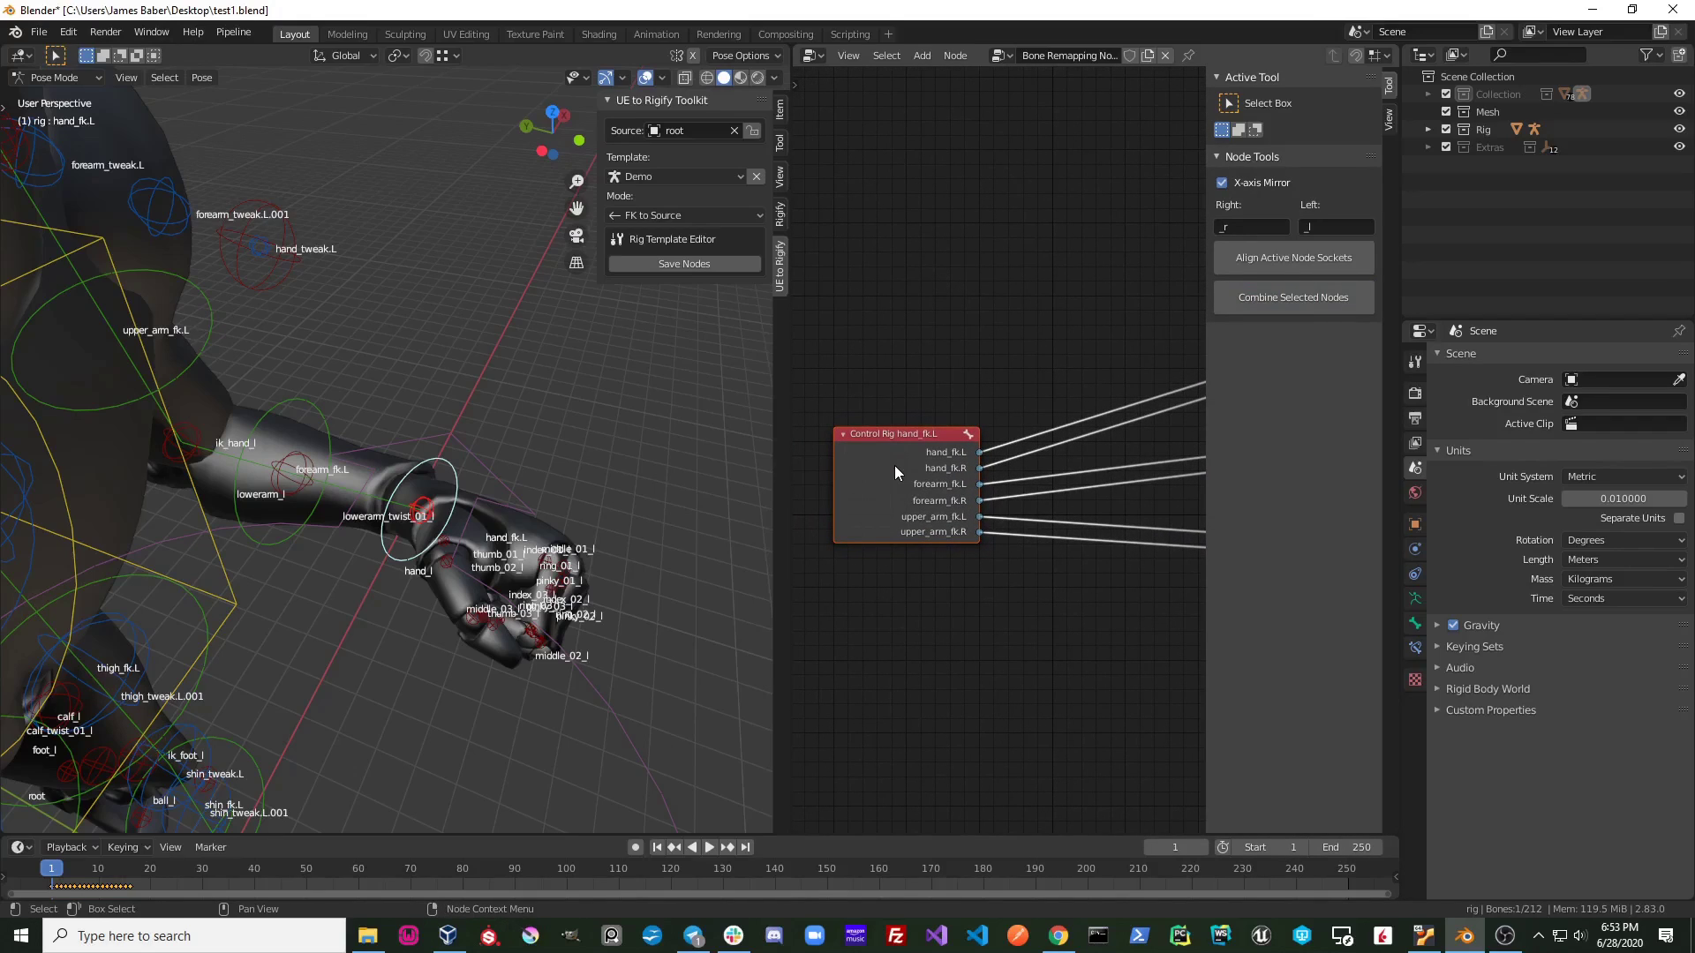
Step: Rename the combined control node to 'Control Rig Arms'
key("F2")
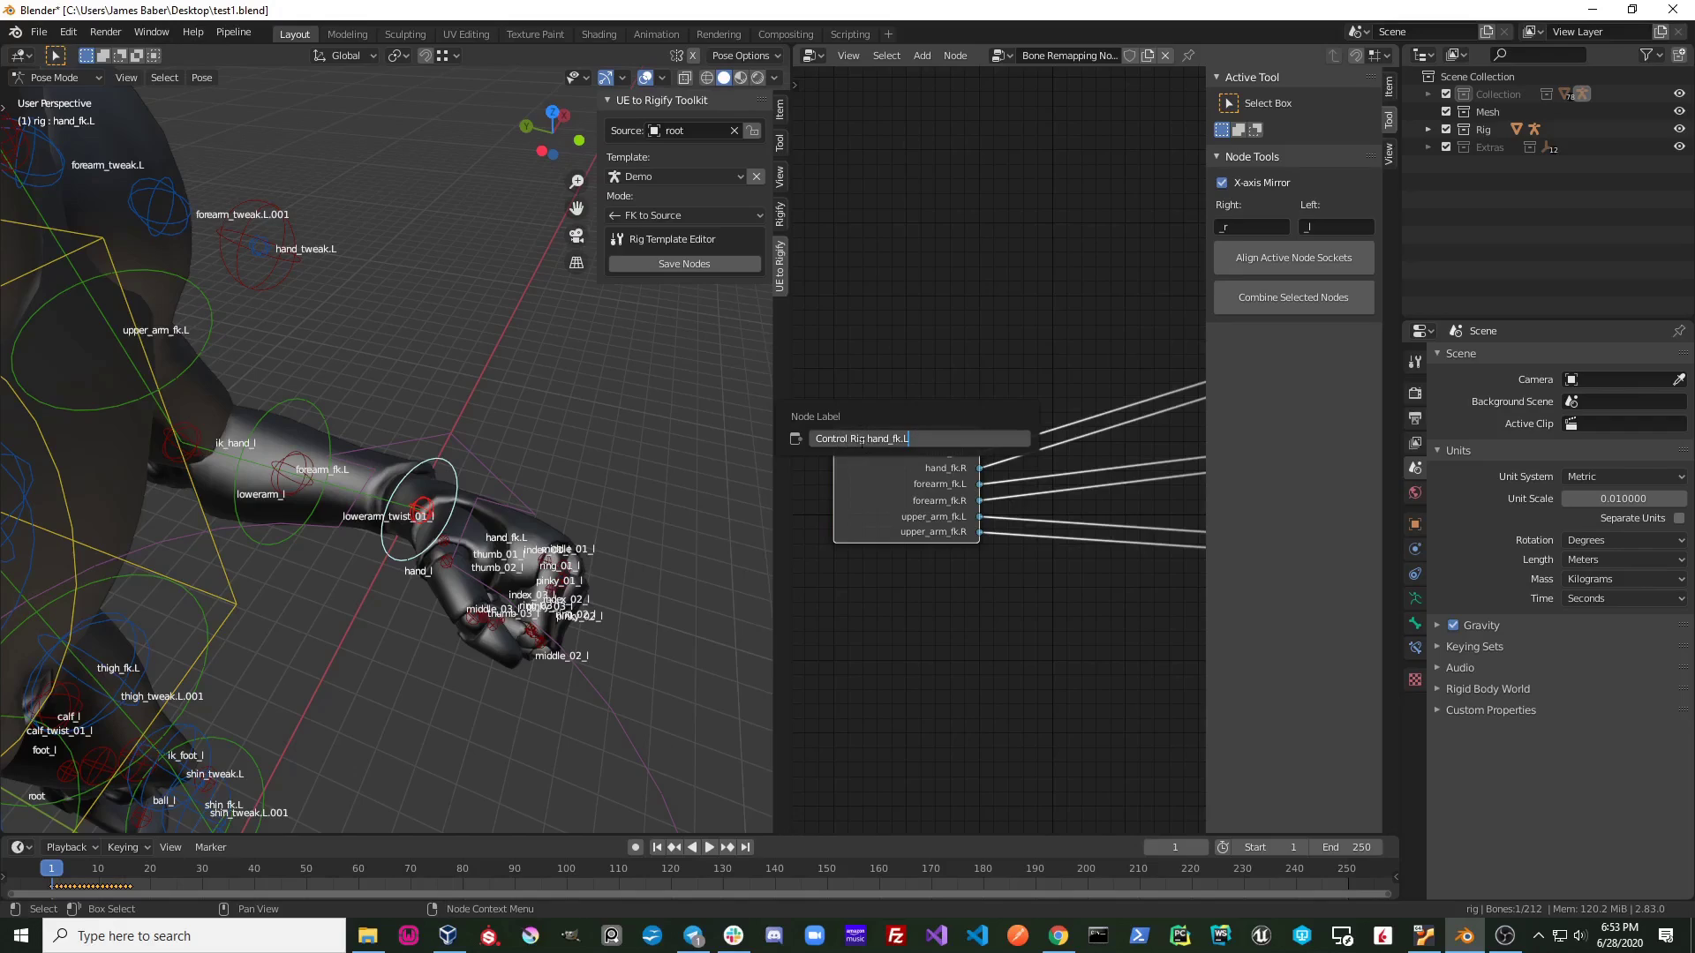
key("BackSpace")
key("BackSpace")
key("BackSpace")
type("A")
key("Return")
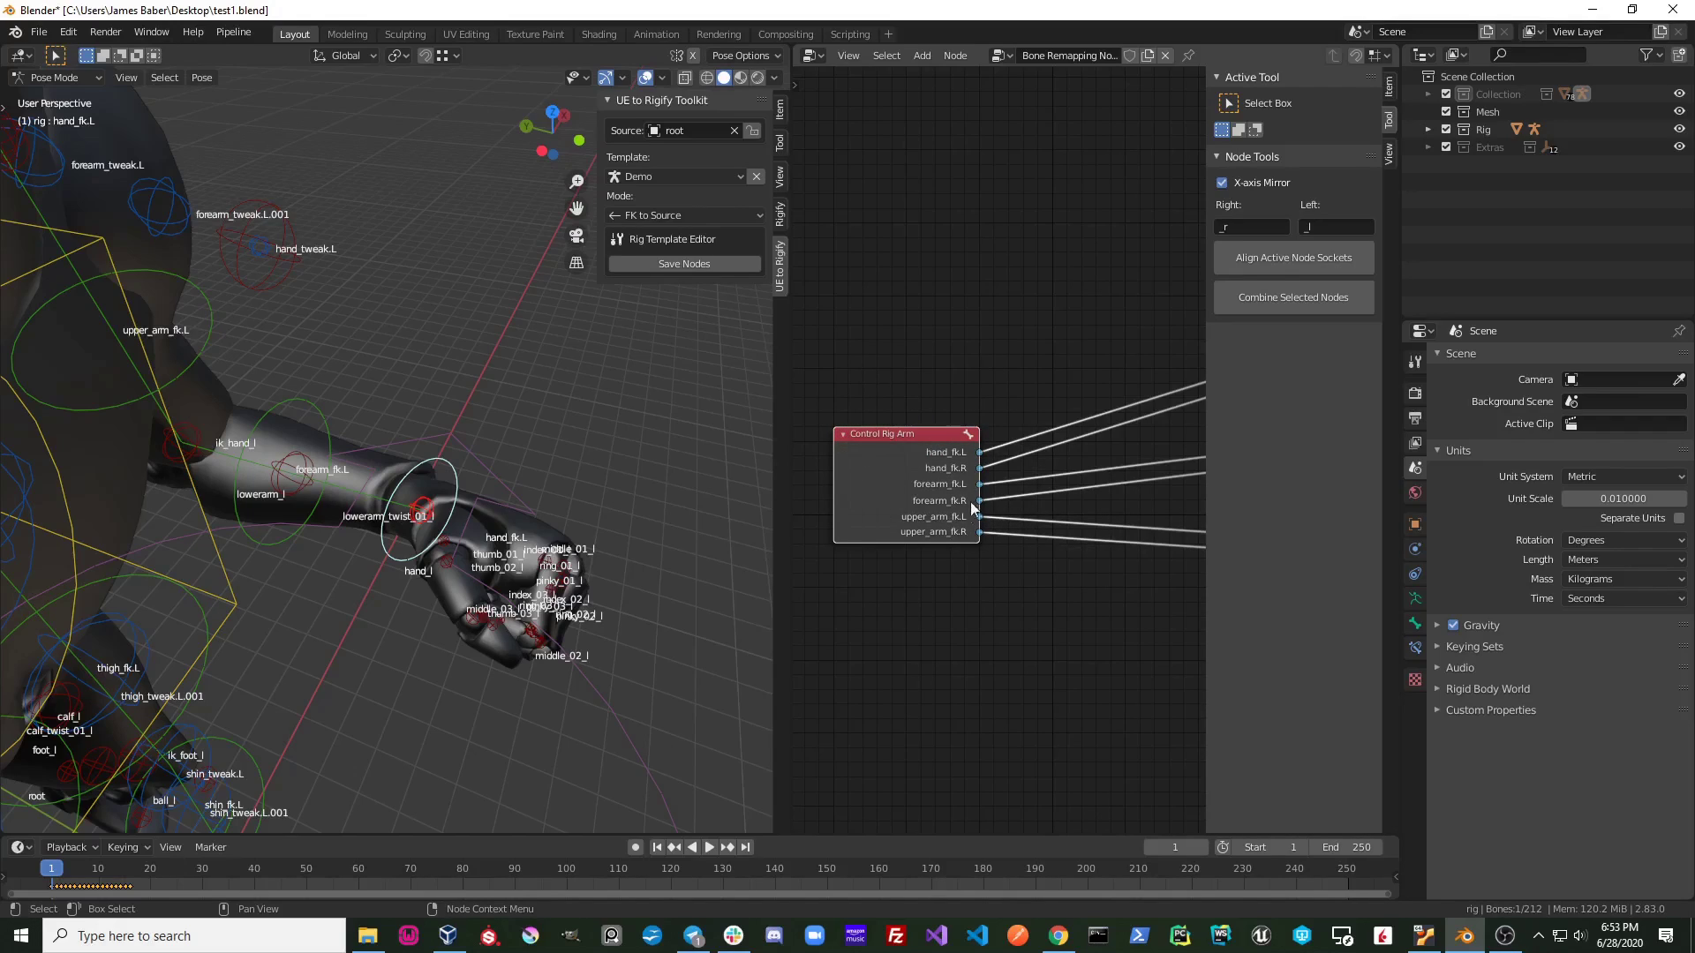
scroll(1045, 440, "down", 4)
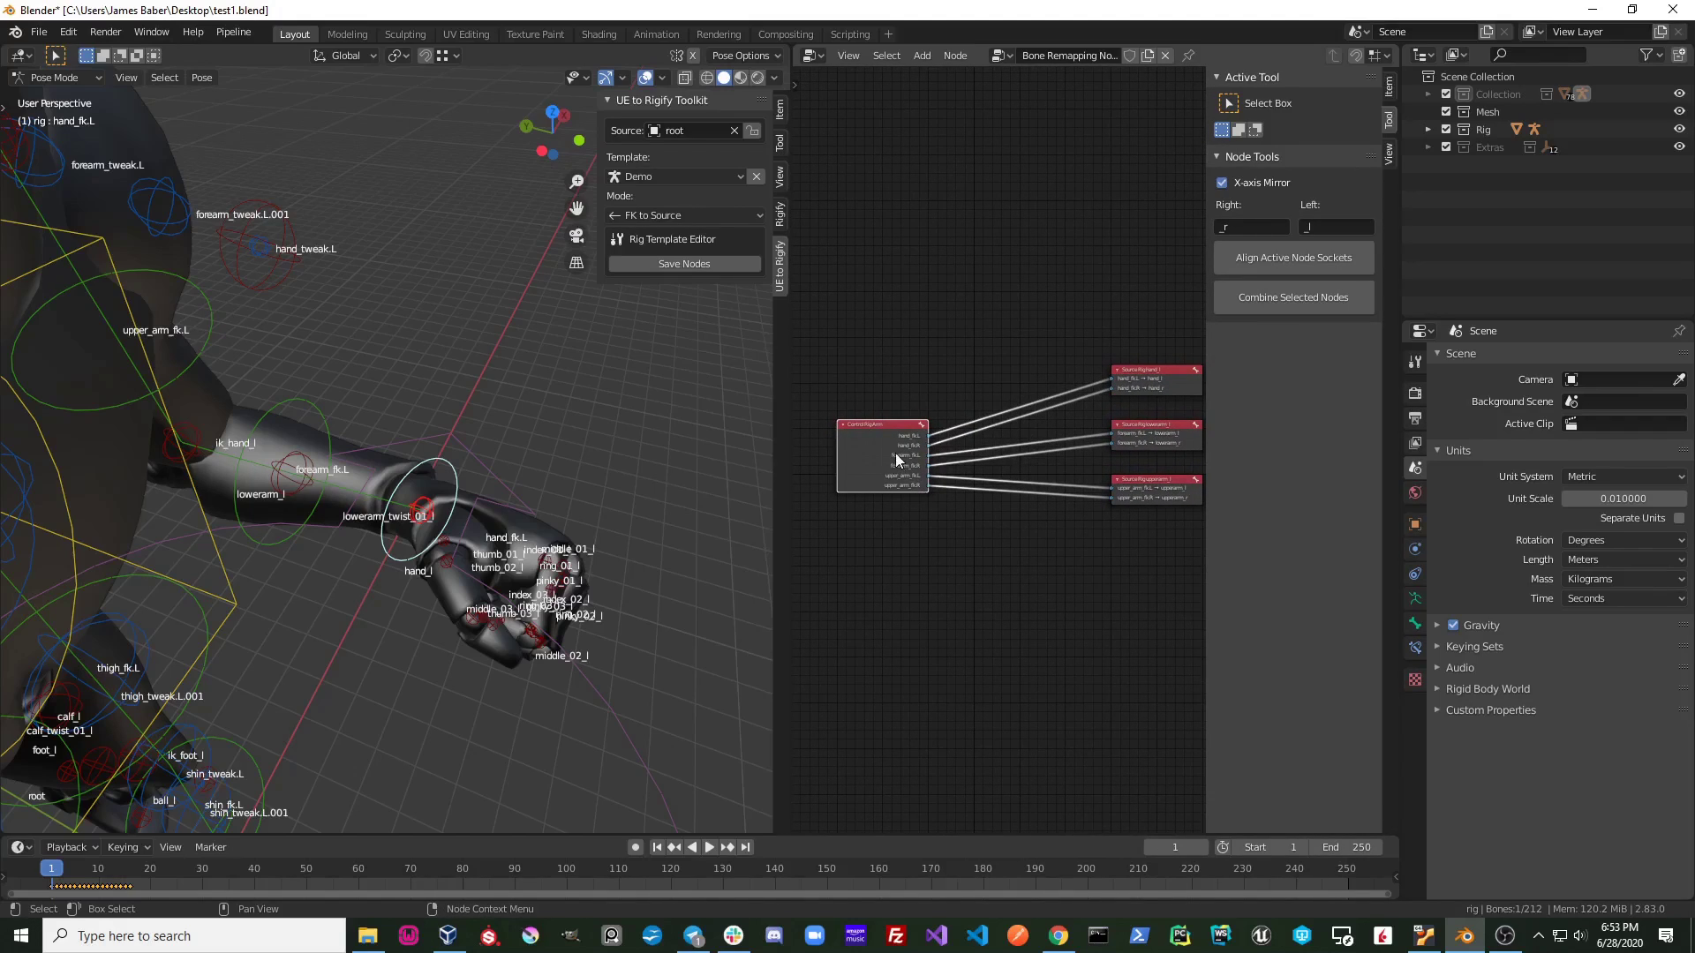
middle_click_drag(1006, 543, 947, 527)
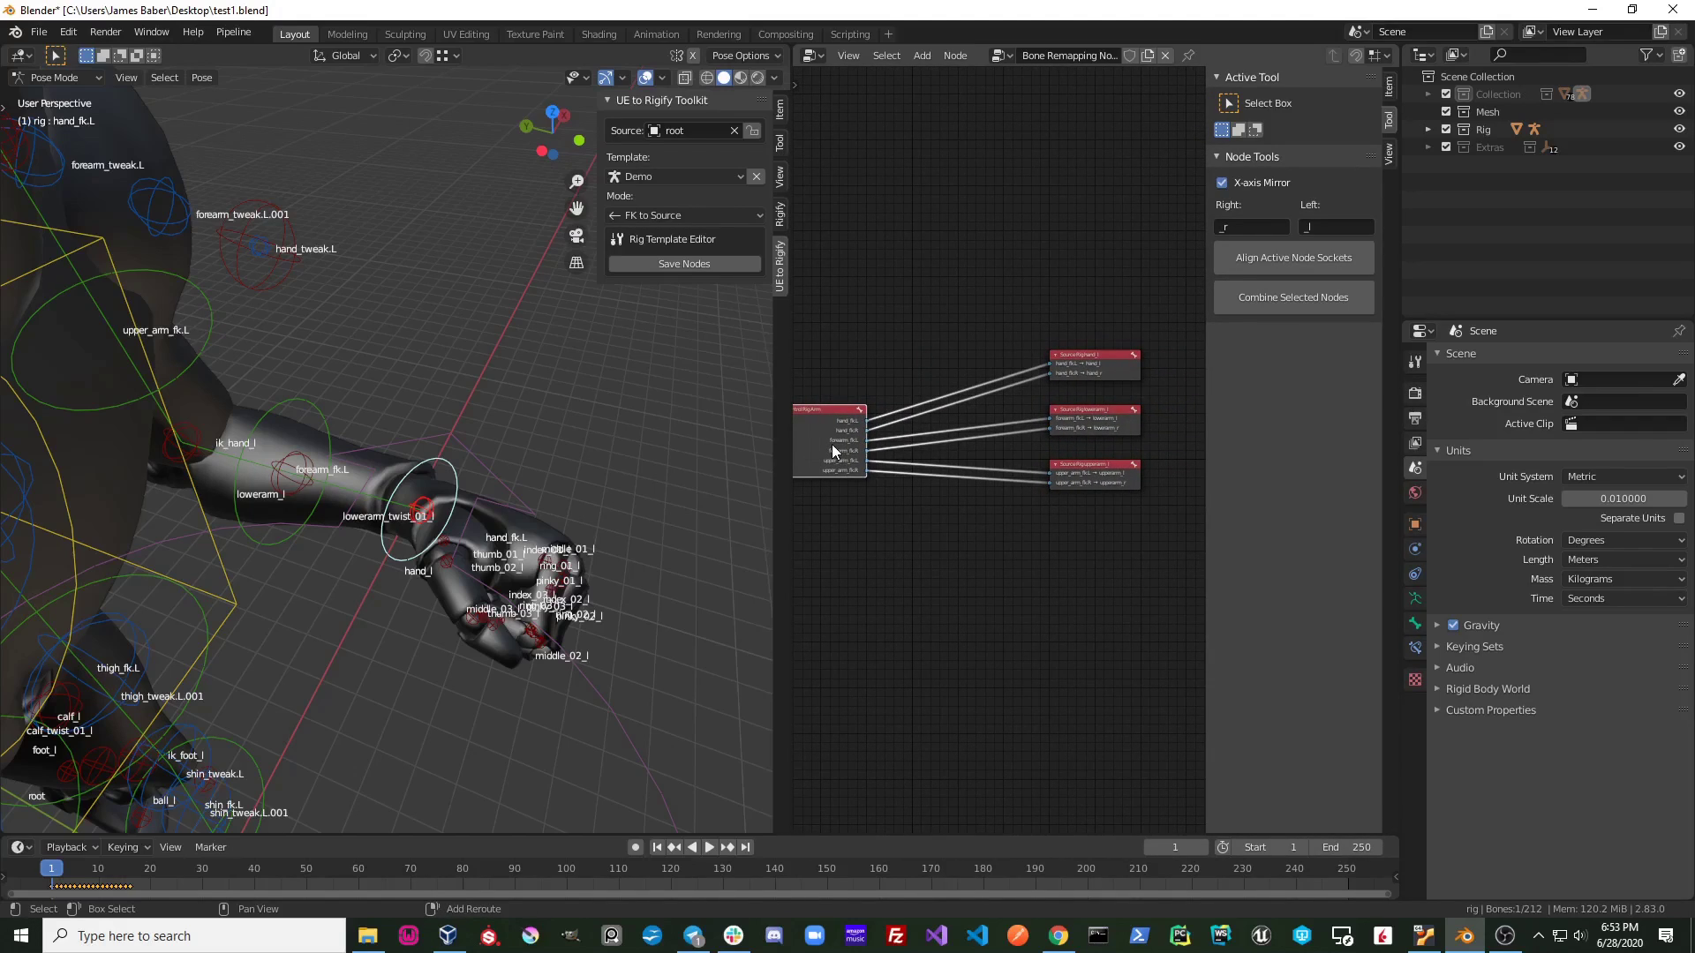
middle_click_drag(831, 444, 953, 449)
key("F2")
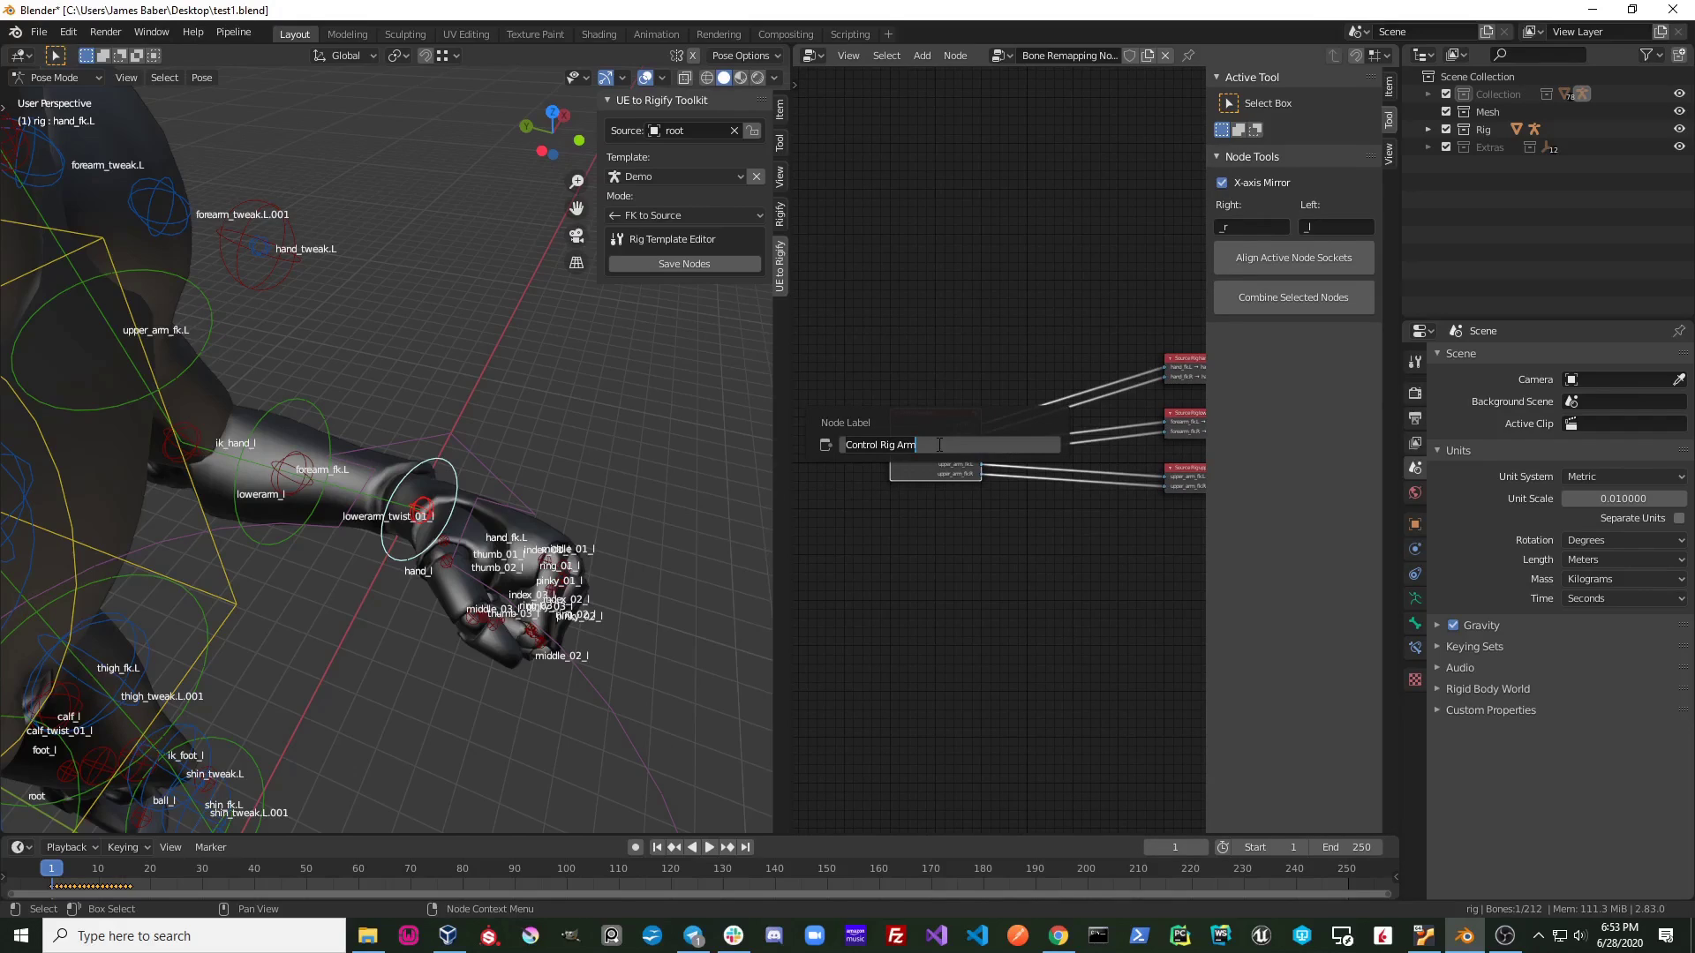
left_click(931, 445)
type("s")
key("Return")
scroll(1161, 399, "up", 2)
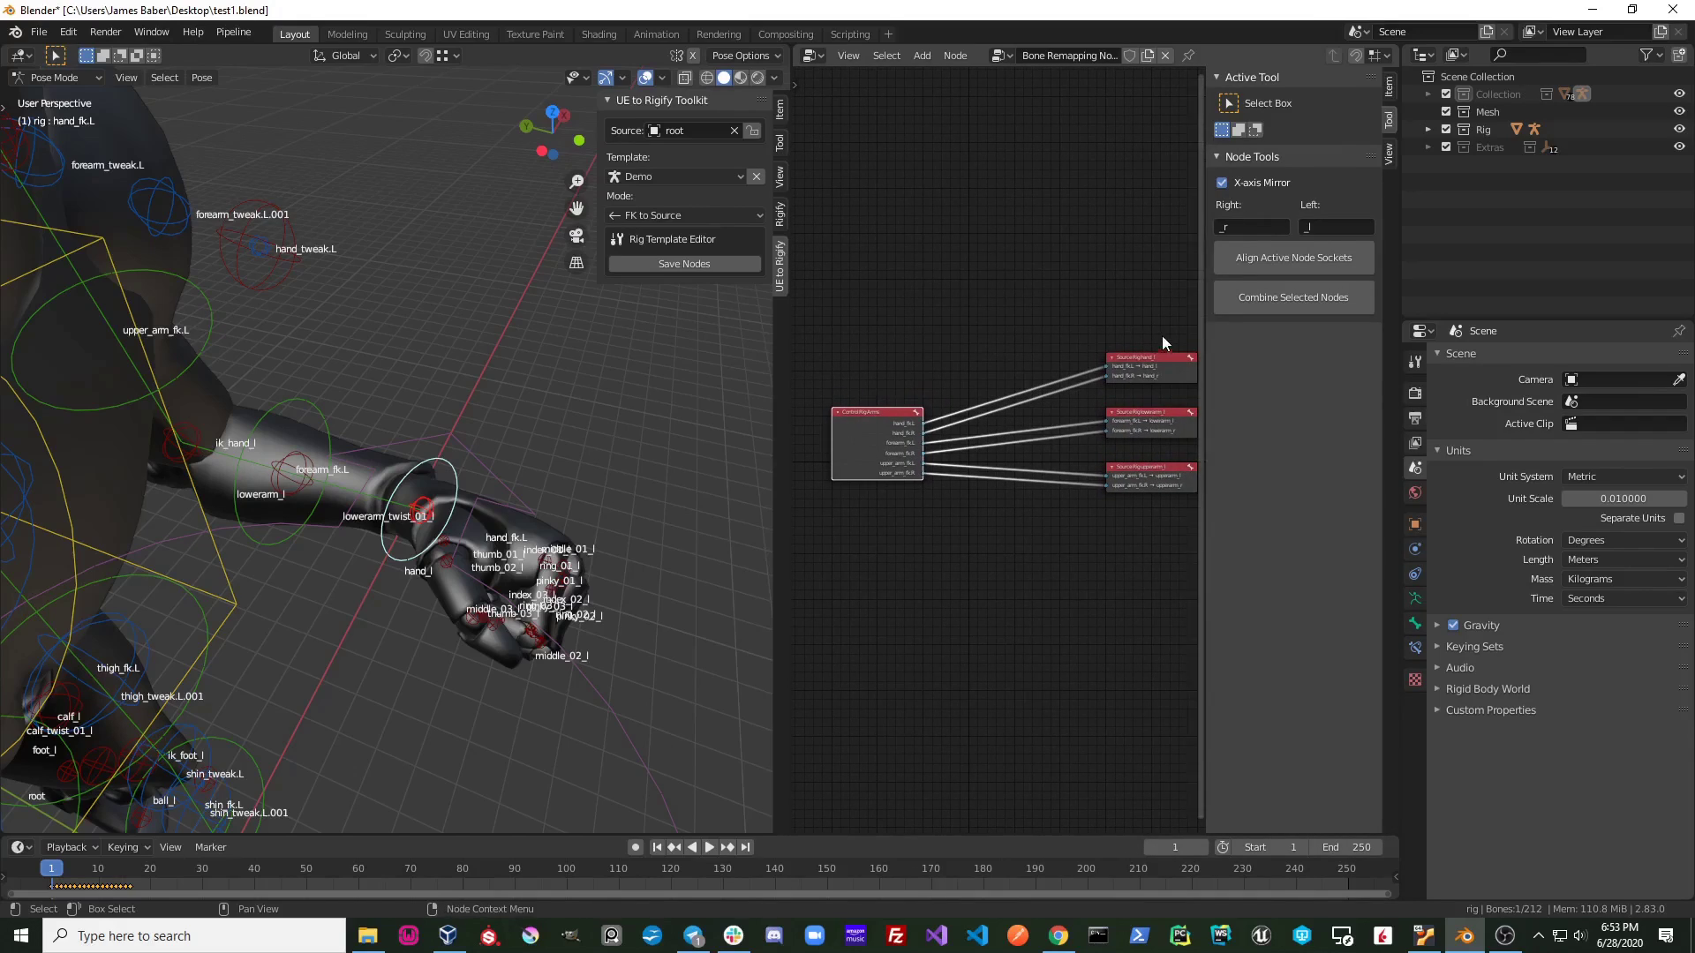
Step: Combine the three source nodes, dropping hand_l to label the result 'Source Rig Arms'
left_click(1282, 299)
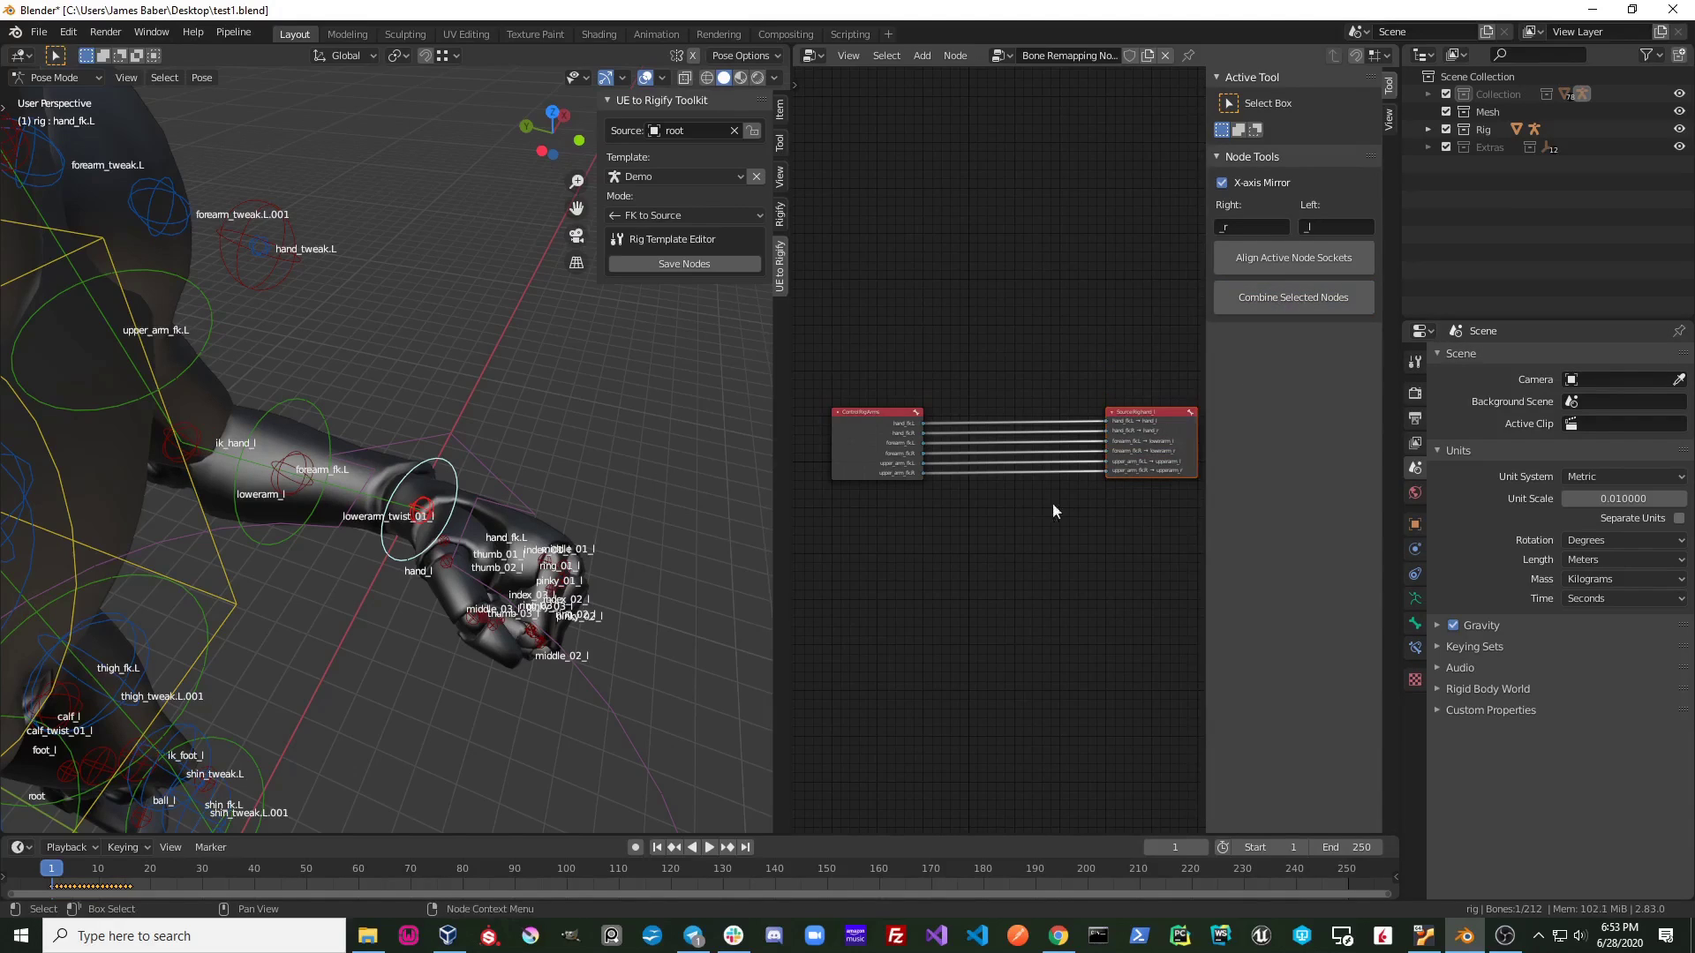
mouse_move(1019, 507)
middle_mouse_down()
mouse_move(1003, 553)
mouse_move(1047, 544)
middle_mouse_up()
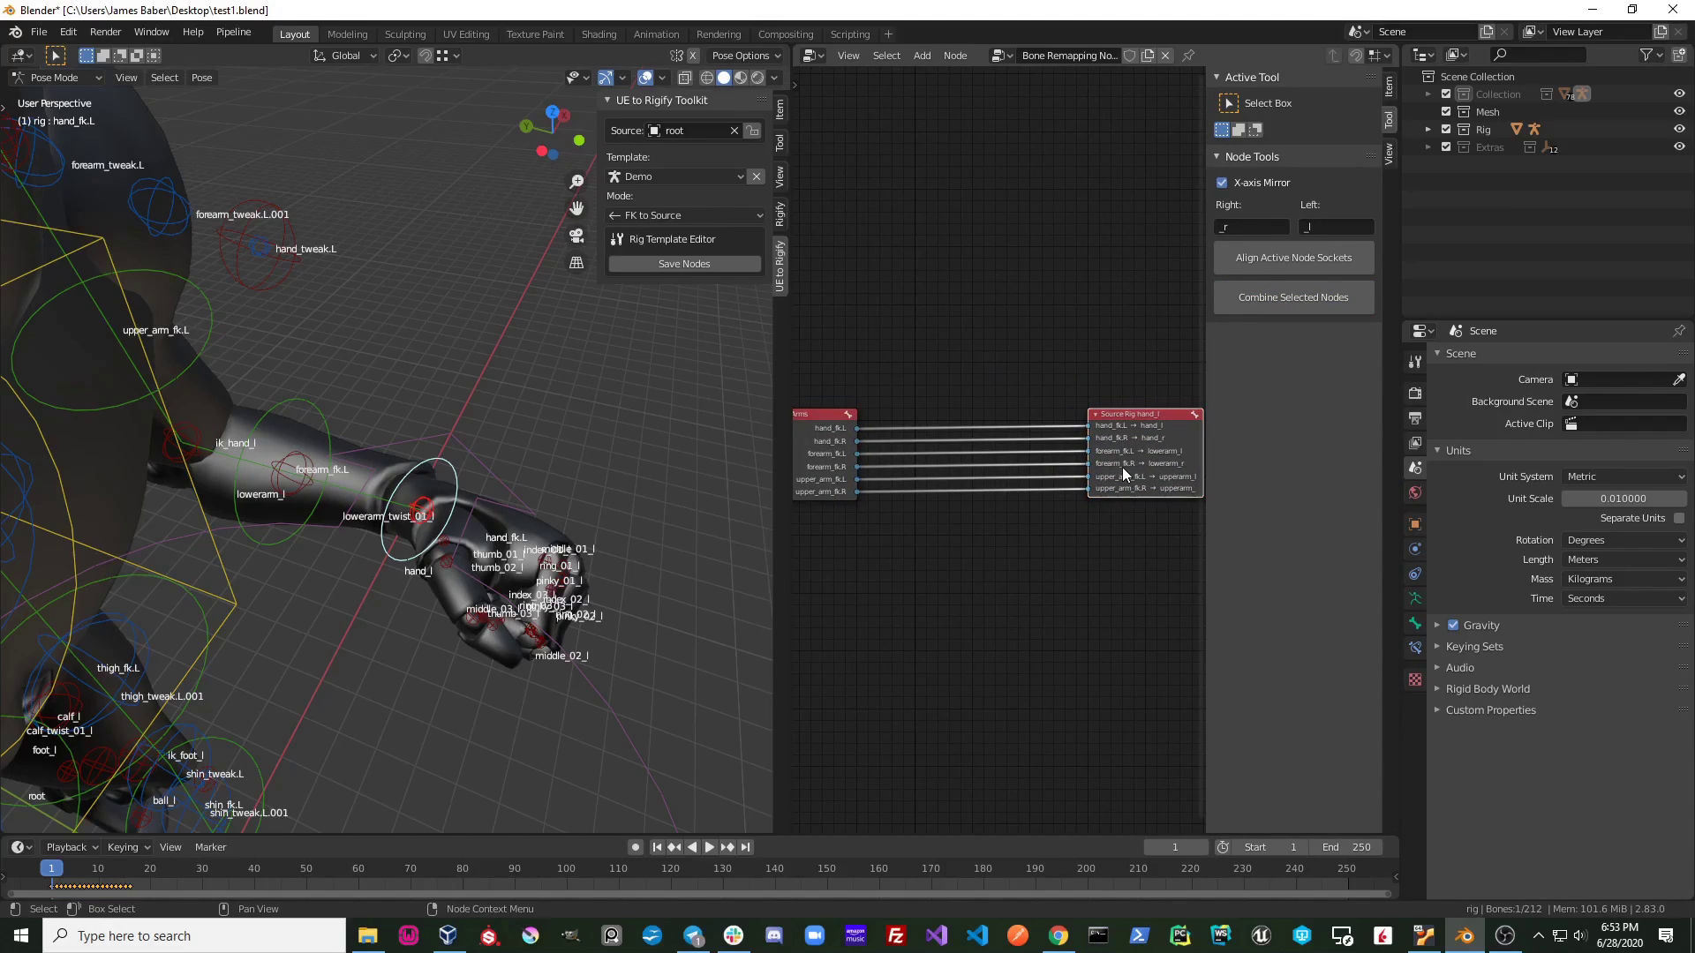
key("F2")
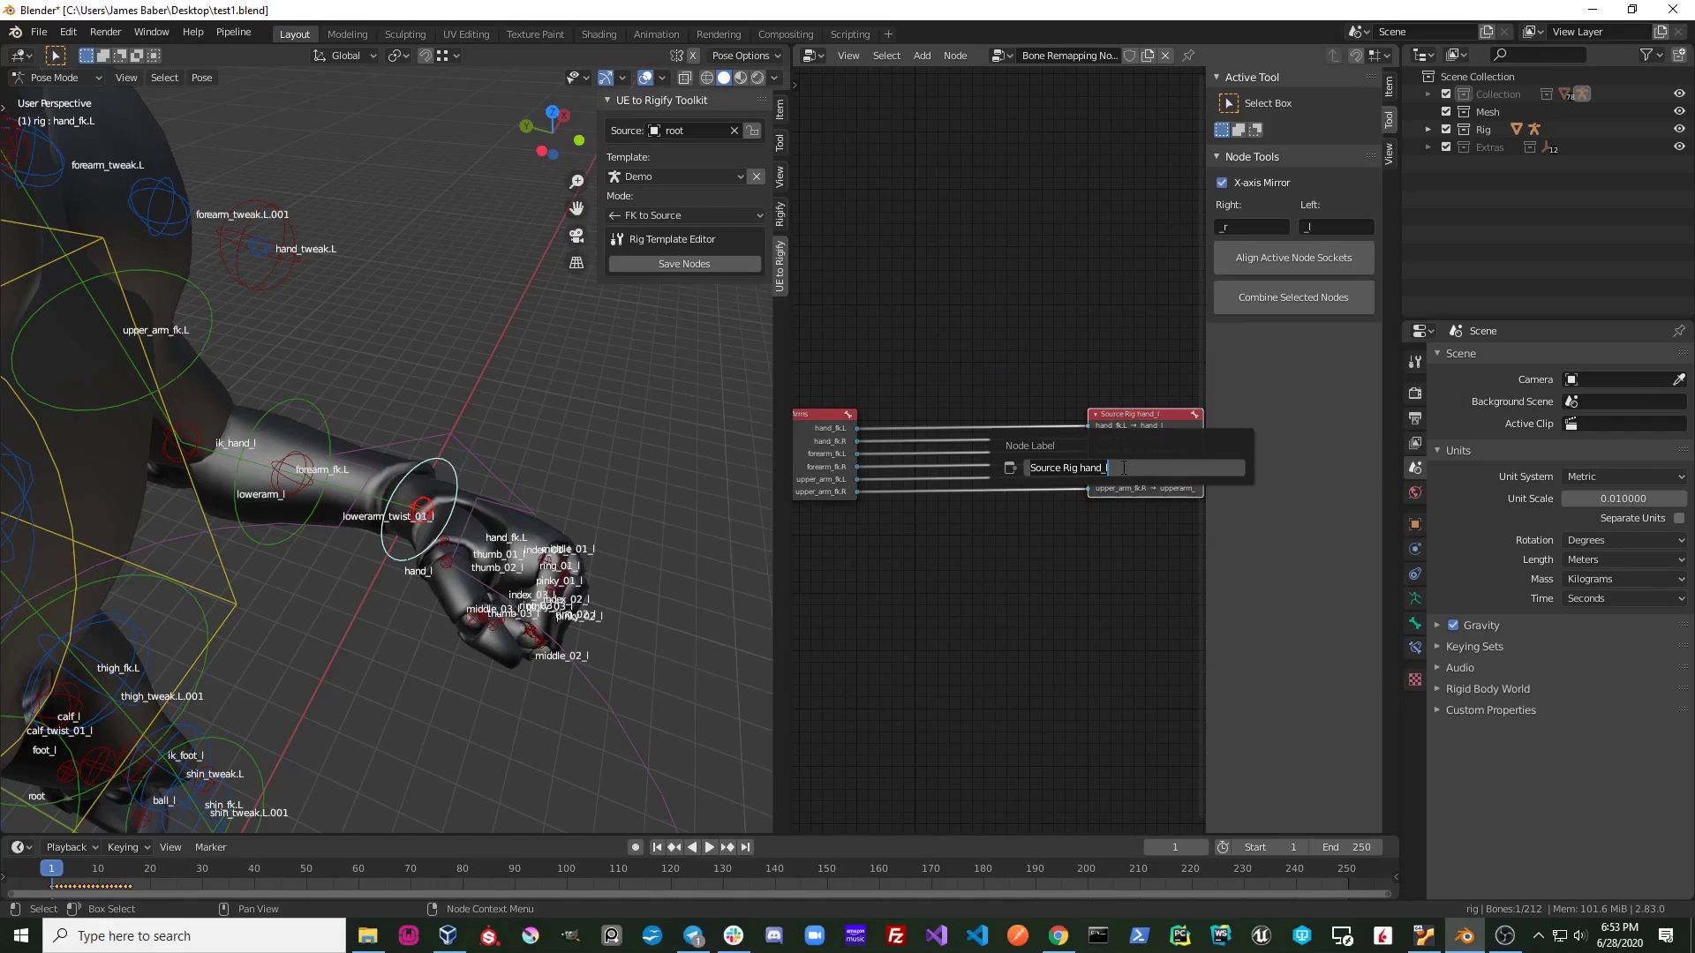
key("ctrl+shift+Left")
key("BackSpace")
type("Arms")
key("Return")
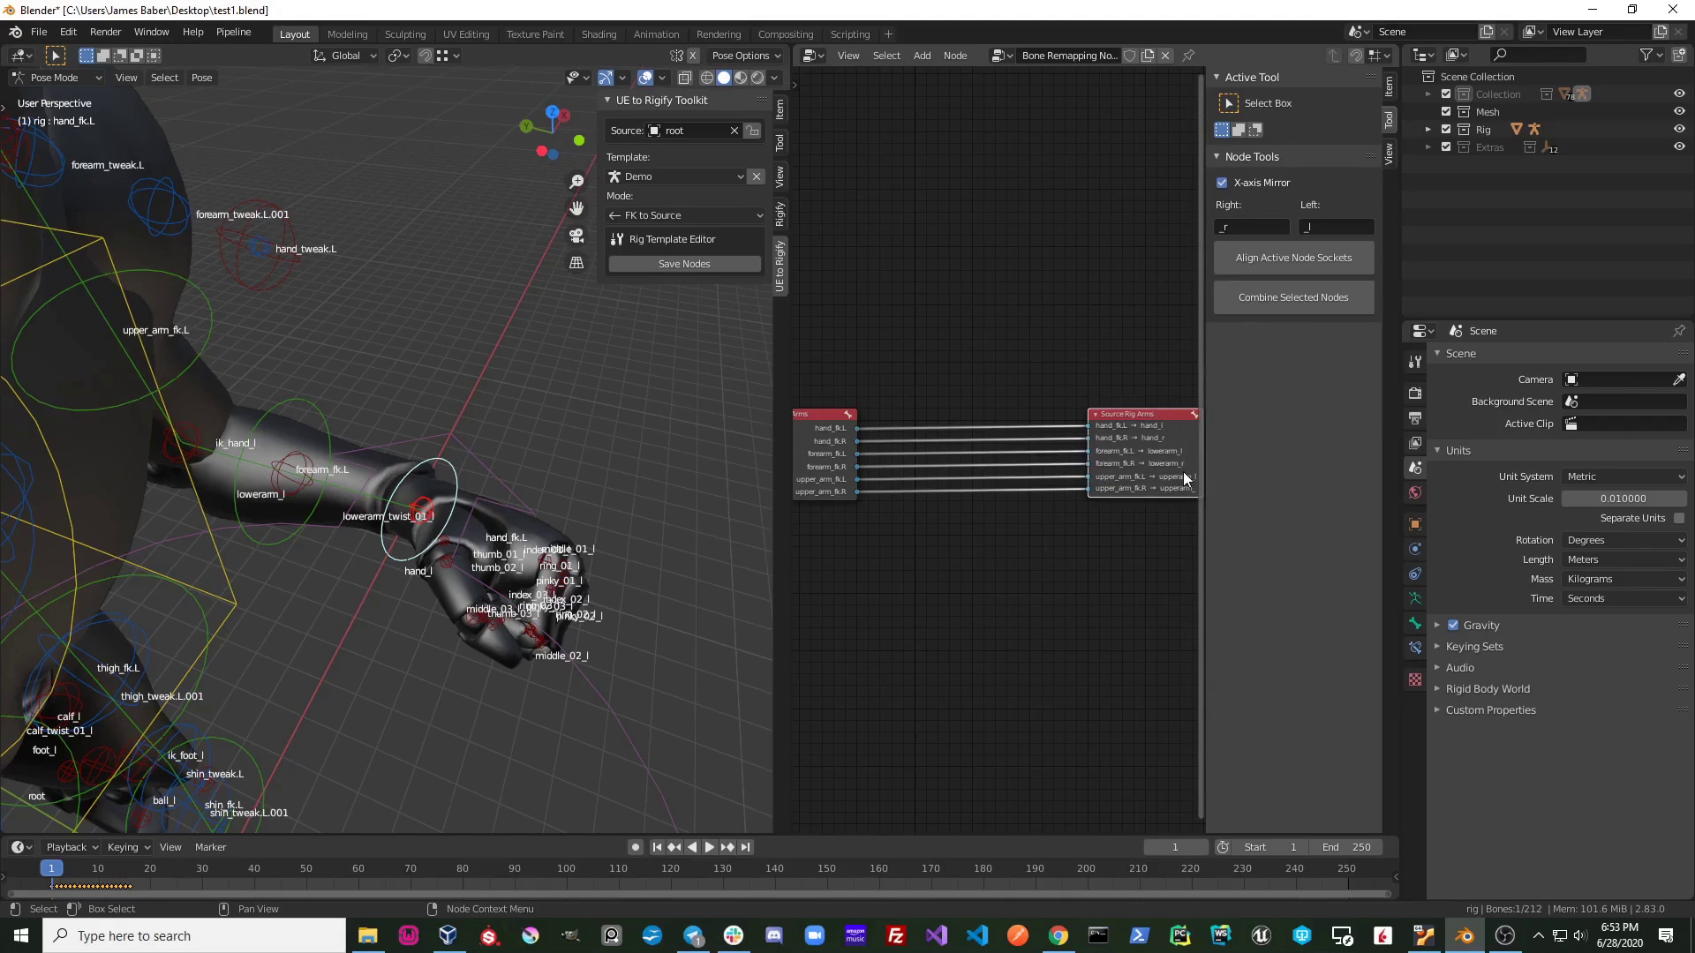
scroll(1097, 480, "down", 3)
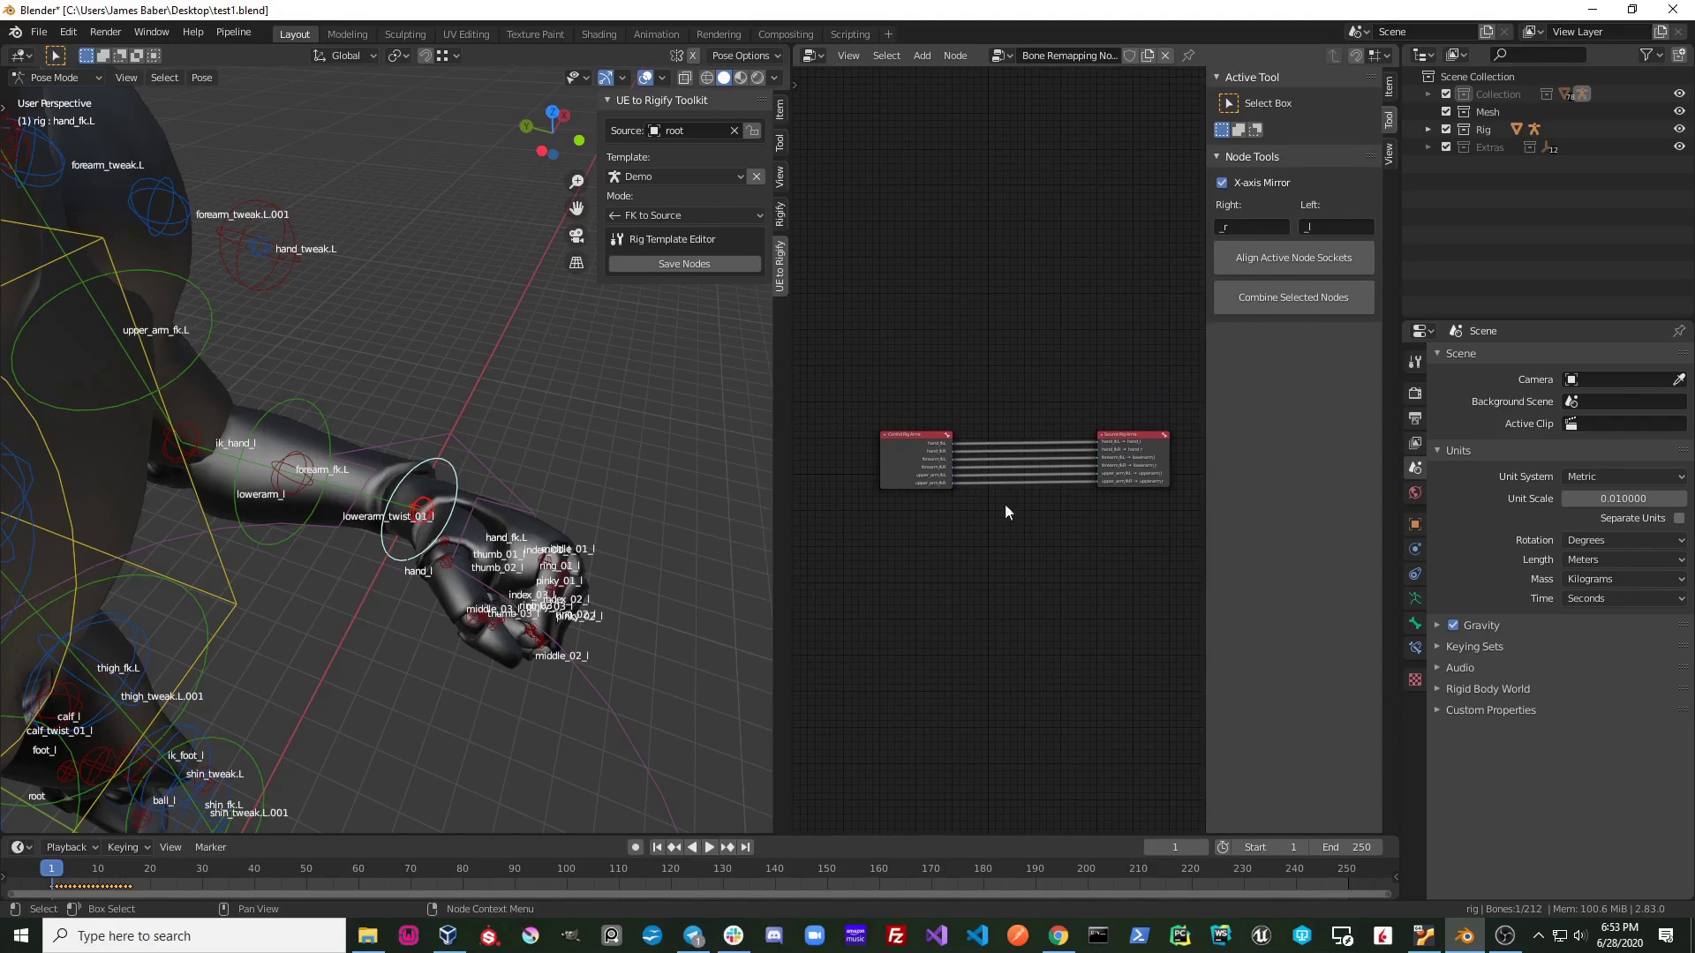
middle_click_drag(1007, 530, 924, 491)
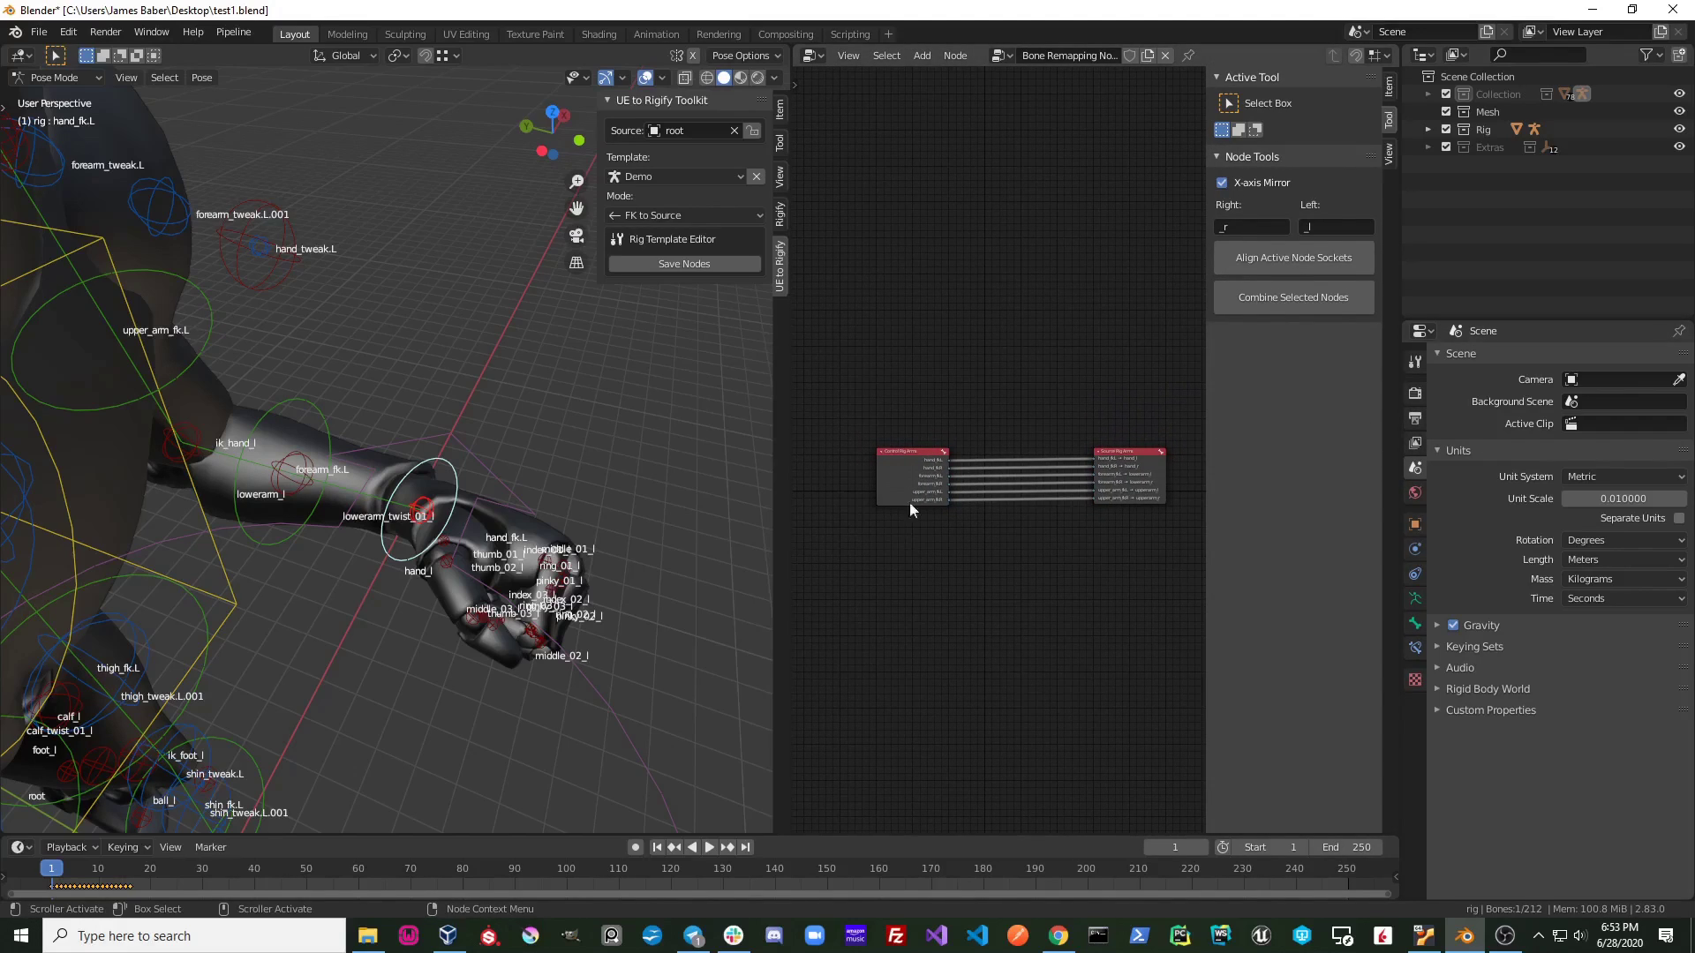
scroll(995, 327, "down", 1)
mouse_move(464, 486)
middle_mouse_down()
mouse_move(209, 369)
mouse_move(550, 483)
mouse_move(453, 486)
mouse_move(331, 450)
mouse_move(470, 444)
mouse_move(396, 470)
mouse_move(431, 440)
mouse_move(362, 446)
middle_mouse_up()
Step: Set the toolkit mode to Source to Deform and frame the rig's left arm
left_click(644, 218)
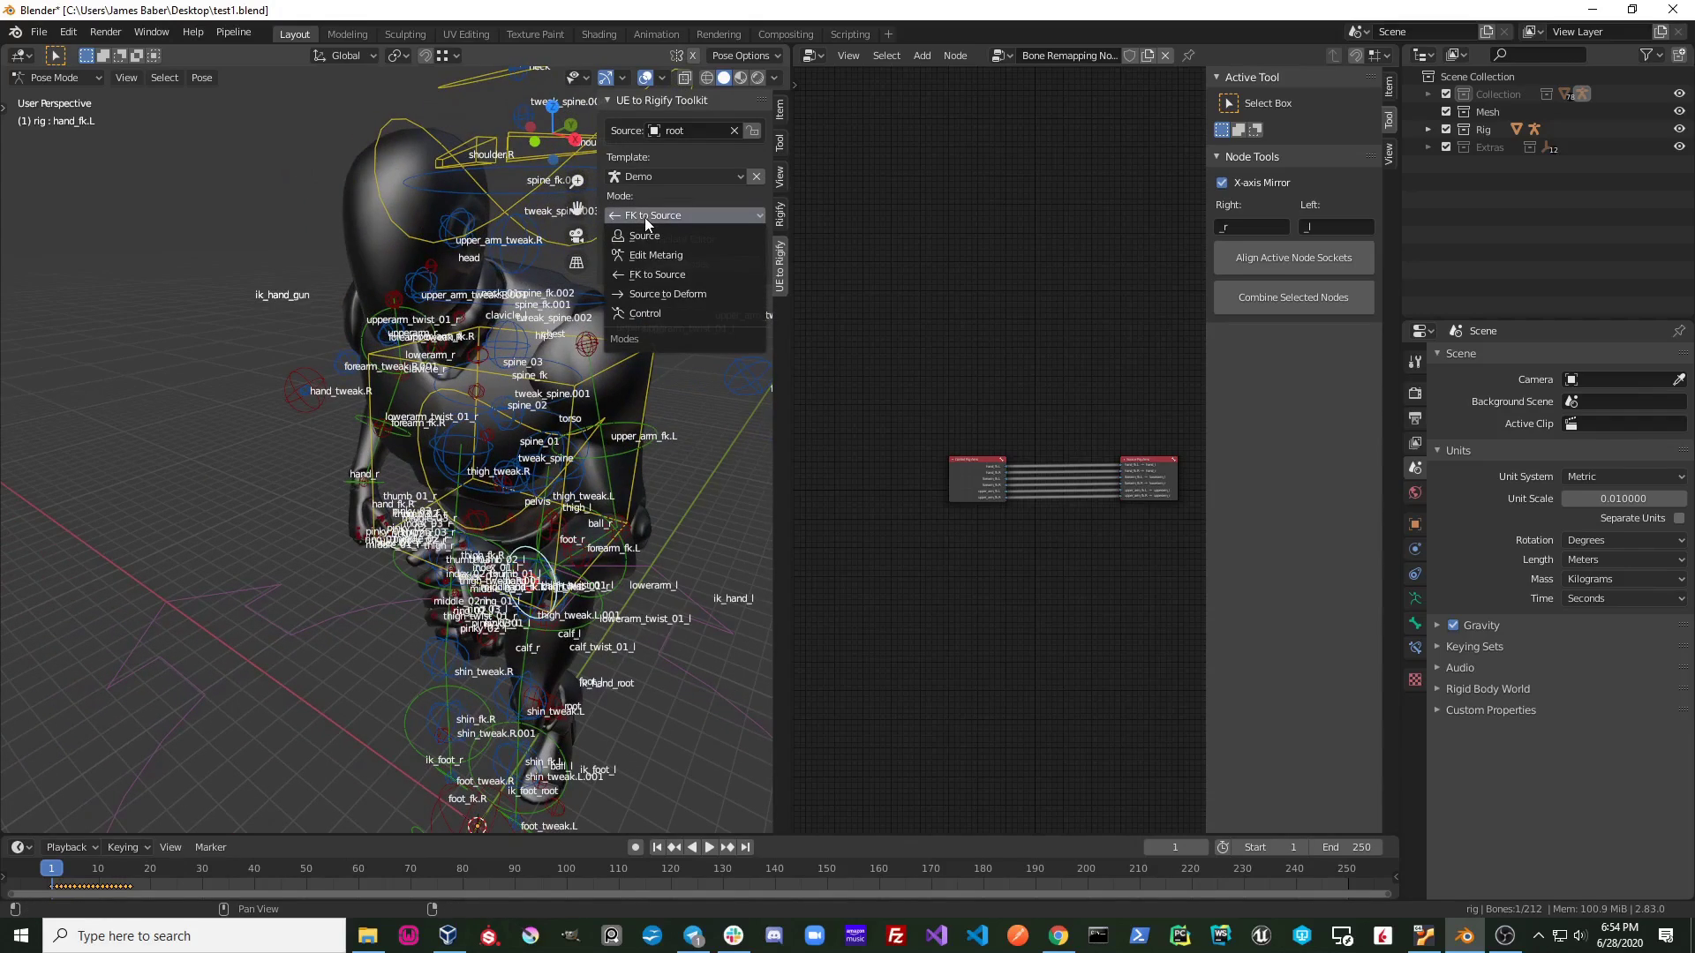
left_click(667, 294)
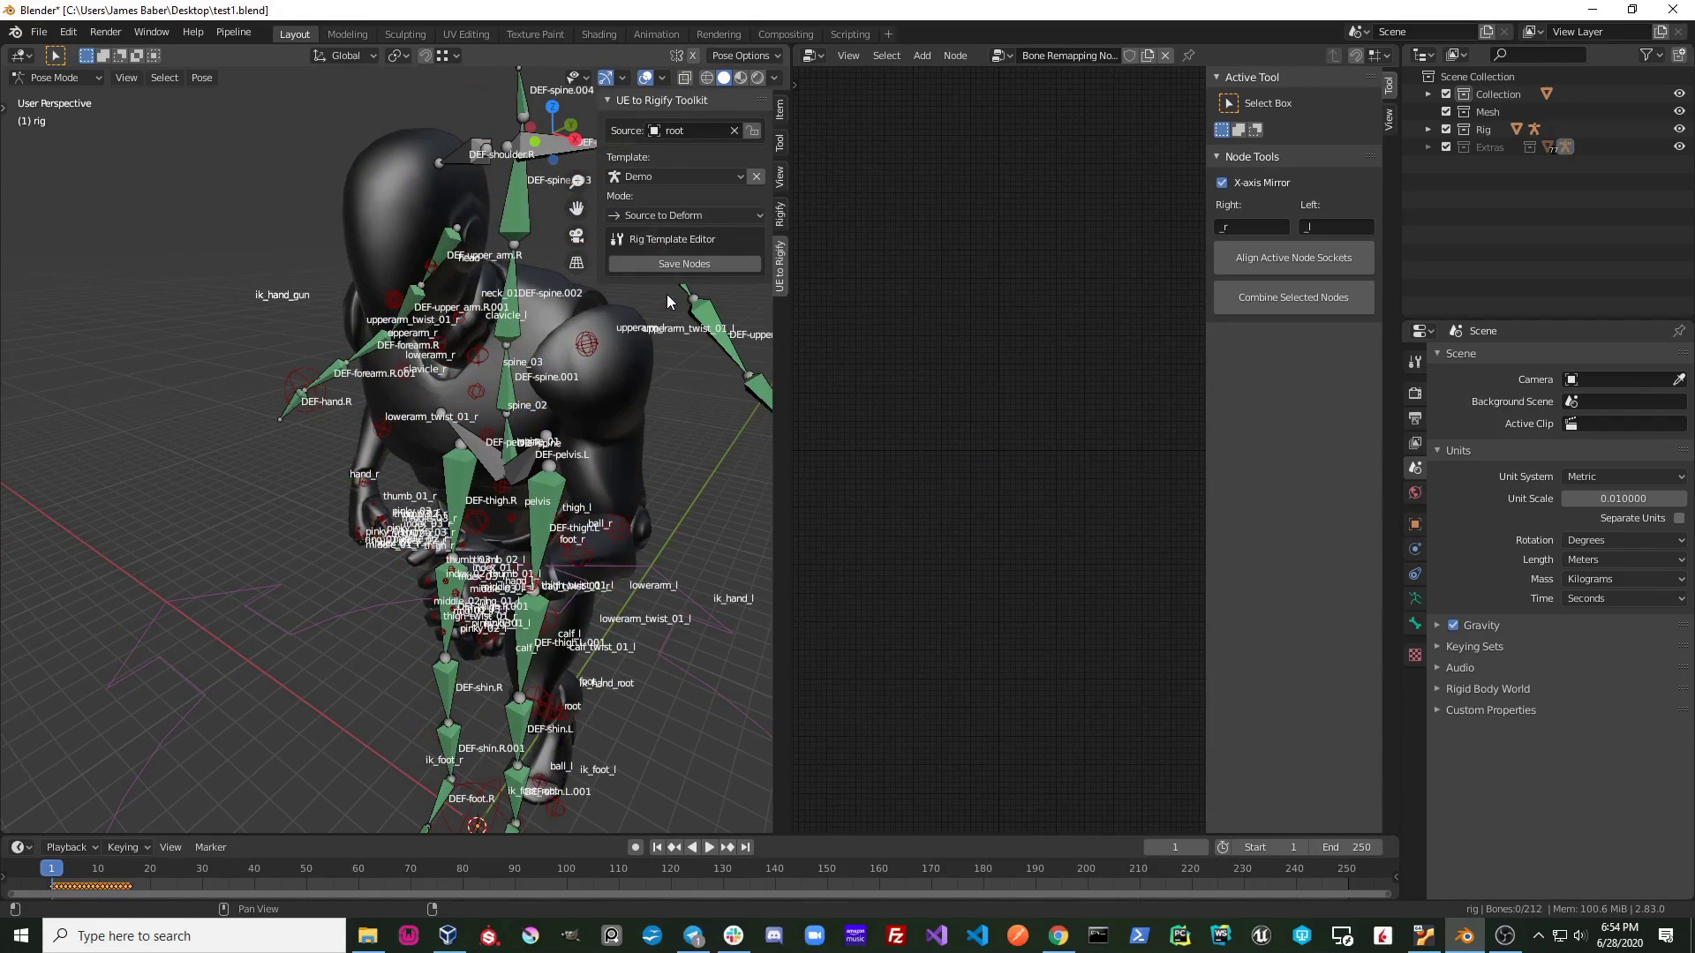
middle_click_drag(556, 457, 297, 481)
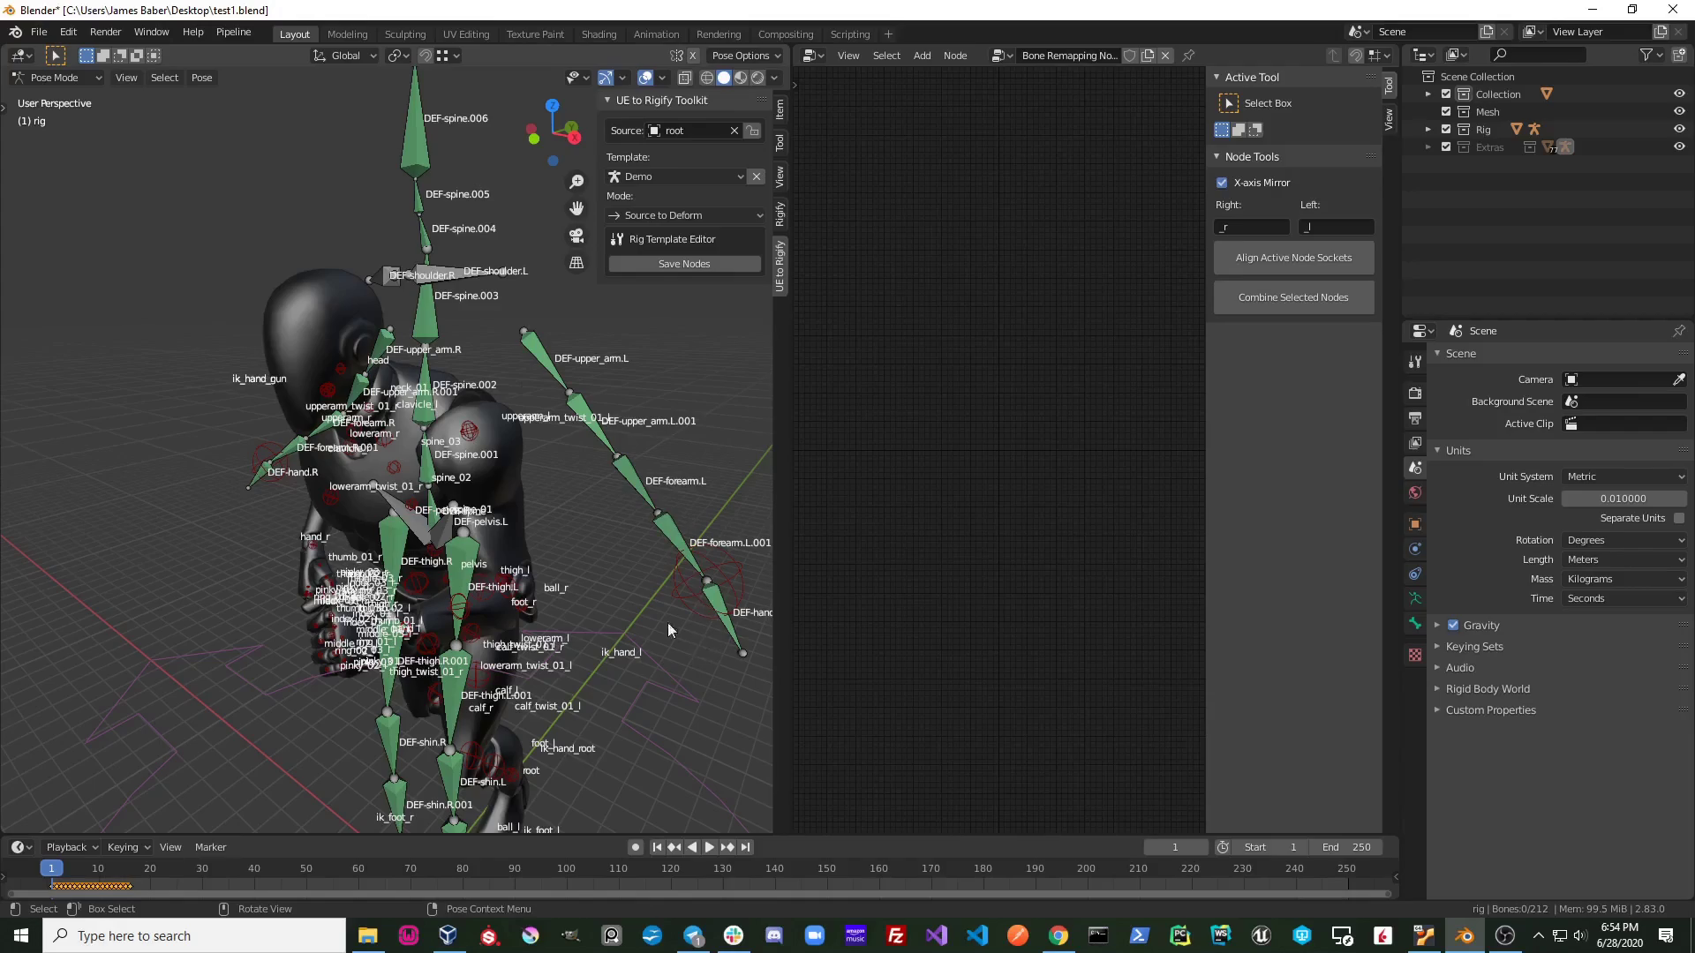
mouse_move(644, 622)
middle_mouse_down()
mouse_move(547, 606)
mouse_move(584, 594)
mouse_move(405, 613)
mouse_move(423, 616)
mouse_move(367, 585)
mouse_move(454, 541)
mouse_move(418, 503)
middle_mouse_up()
Step: Link the upperarm_l source bone to DEF-upper_arm.L
left_click(444, 531)
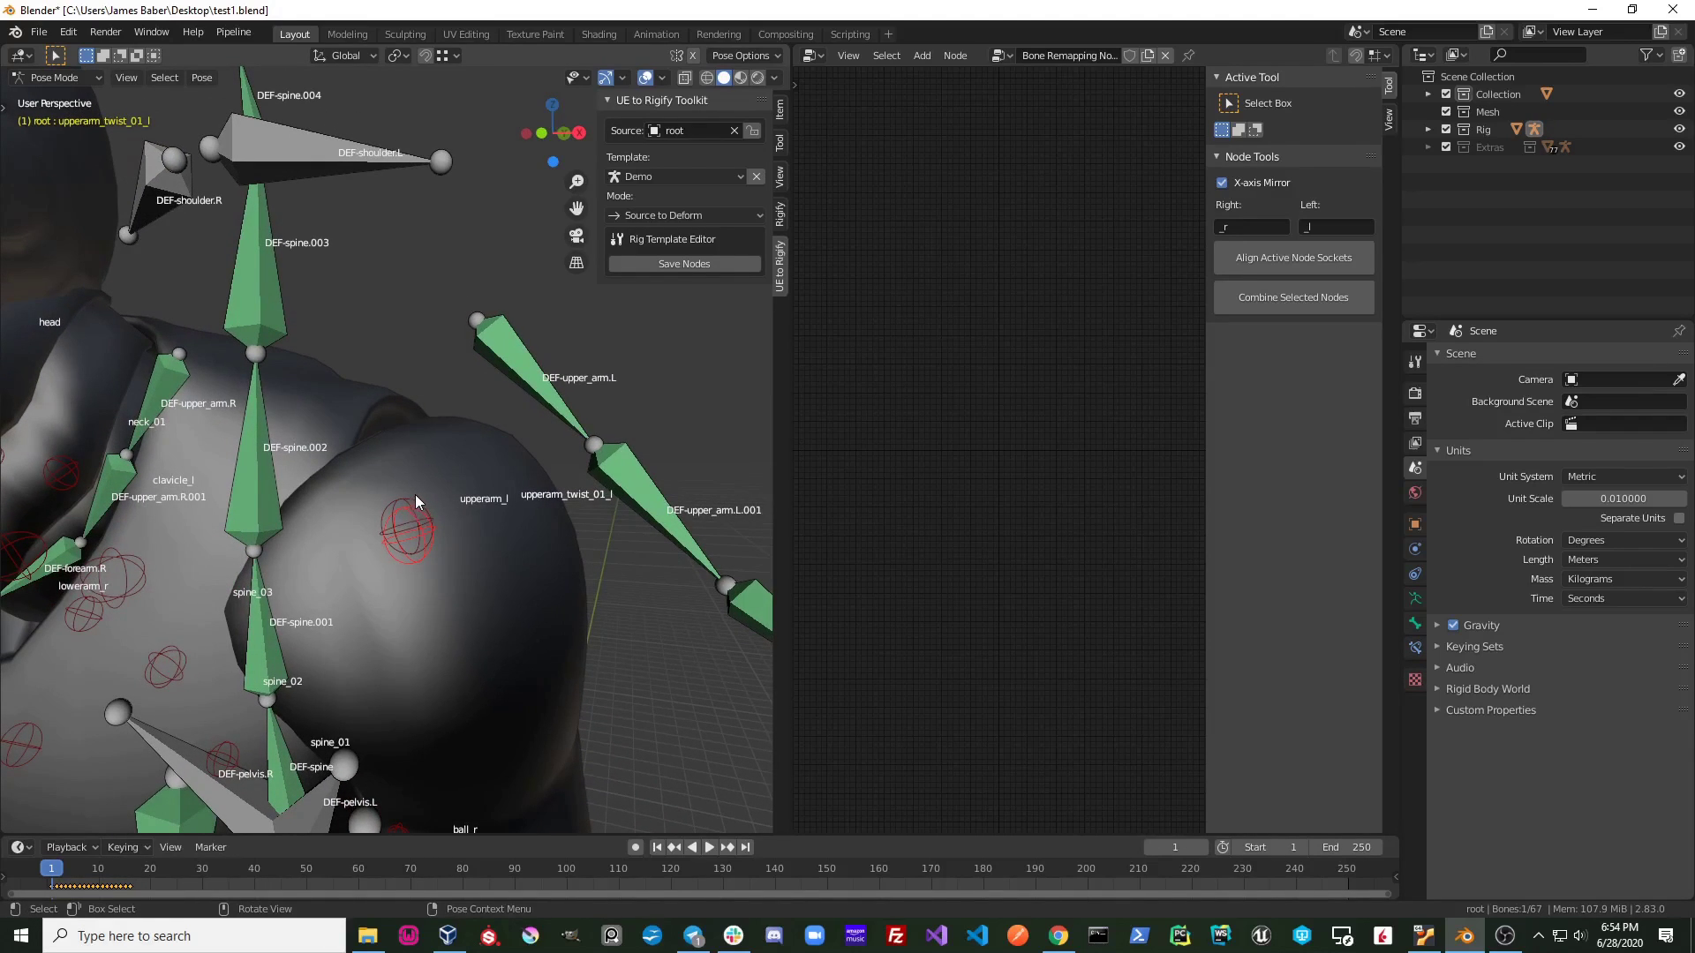
left_click(414, 499)
mouse_move(448, 520)
middle_mouse_down()
mouse_move(610, 398)
mouse_move(536, 402)
middle_mouse_up()
left_click(609, 397)
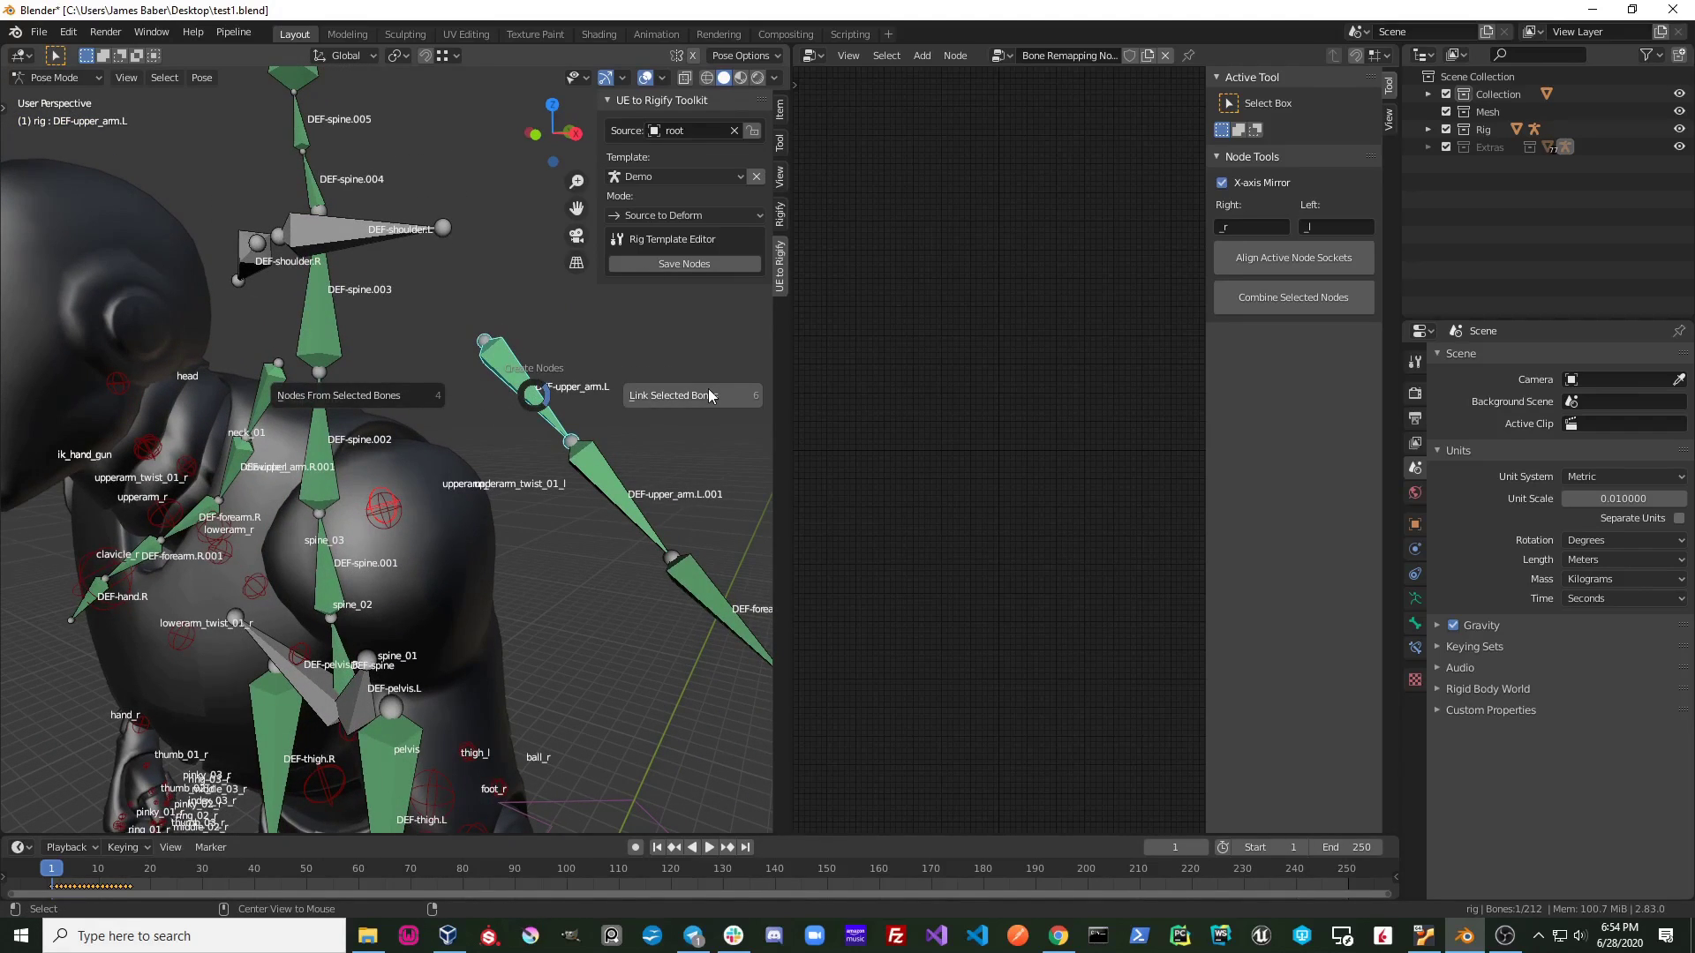
key("ctrl+b")
Step: Link upperarm_twist_01_l to the upper-arm deform bone as a new node pair
mouse_move(671, 396)
middle_mouse_down()
mouse_move(472, 468)
mouse_move(441, 435)
middle_mouse_up()
scroll(514, 396, "up", 5)
mouse_move(553, 401)
middle_mouse_down()
mouse_move(362, 470)
mouse_move(361, 503)
middle_mouse_up()
left_click(439, 368)
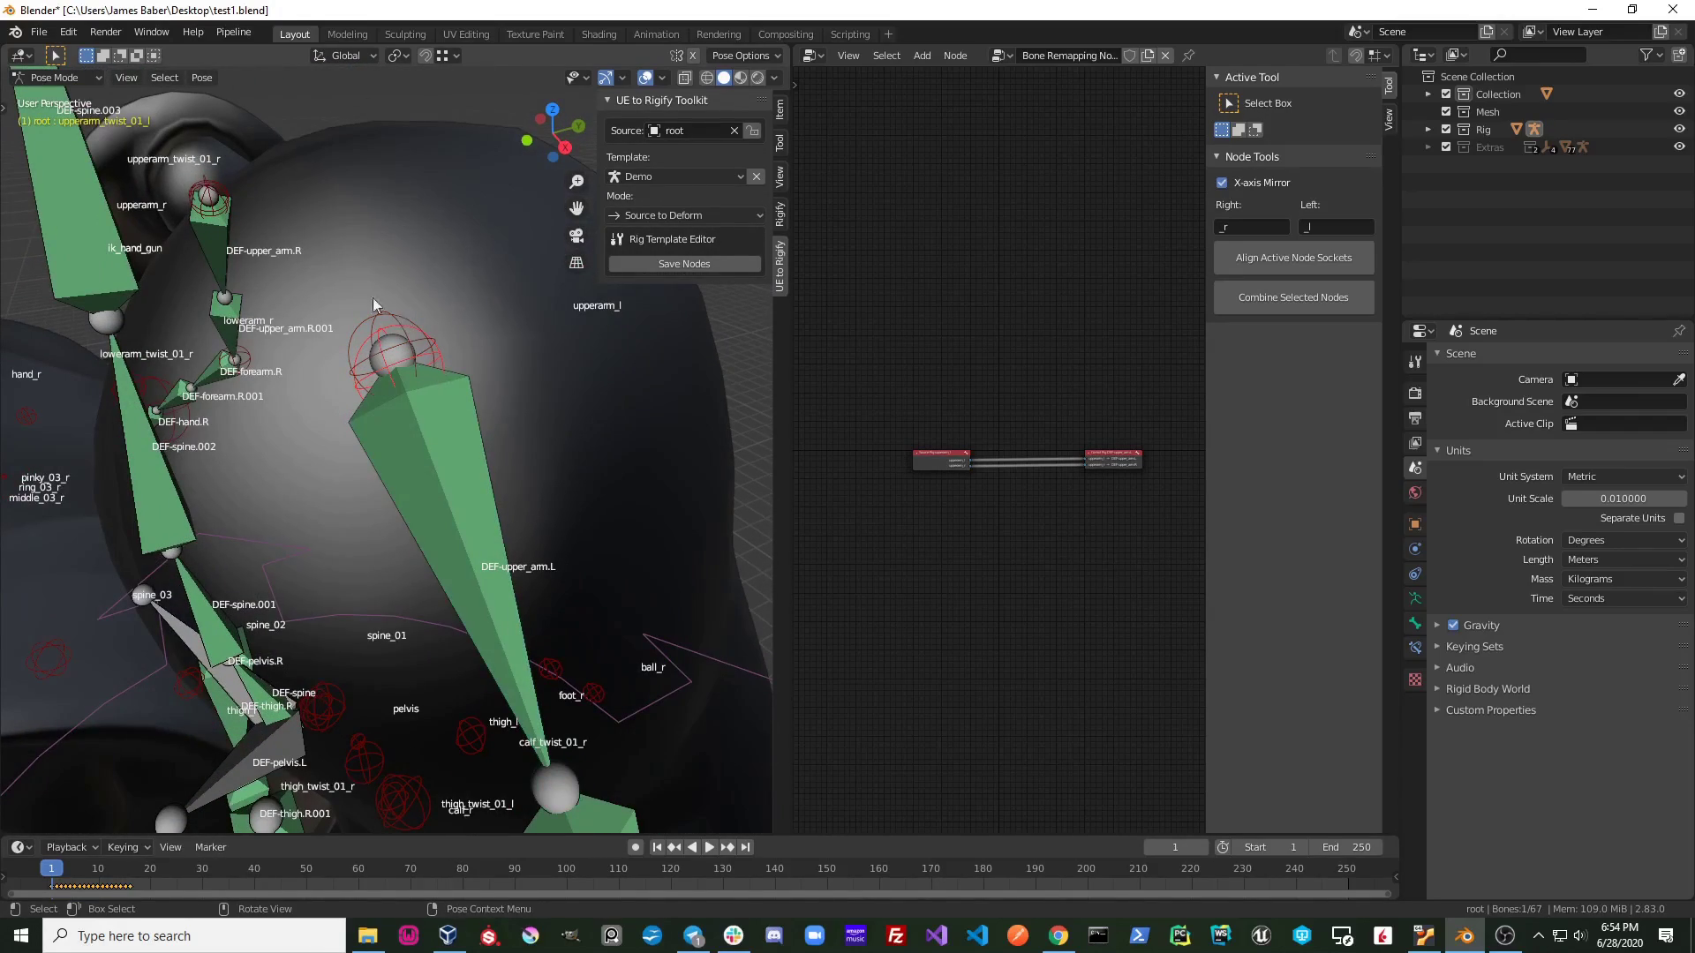
left_click(431, 444)
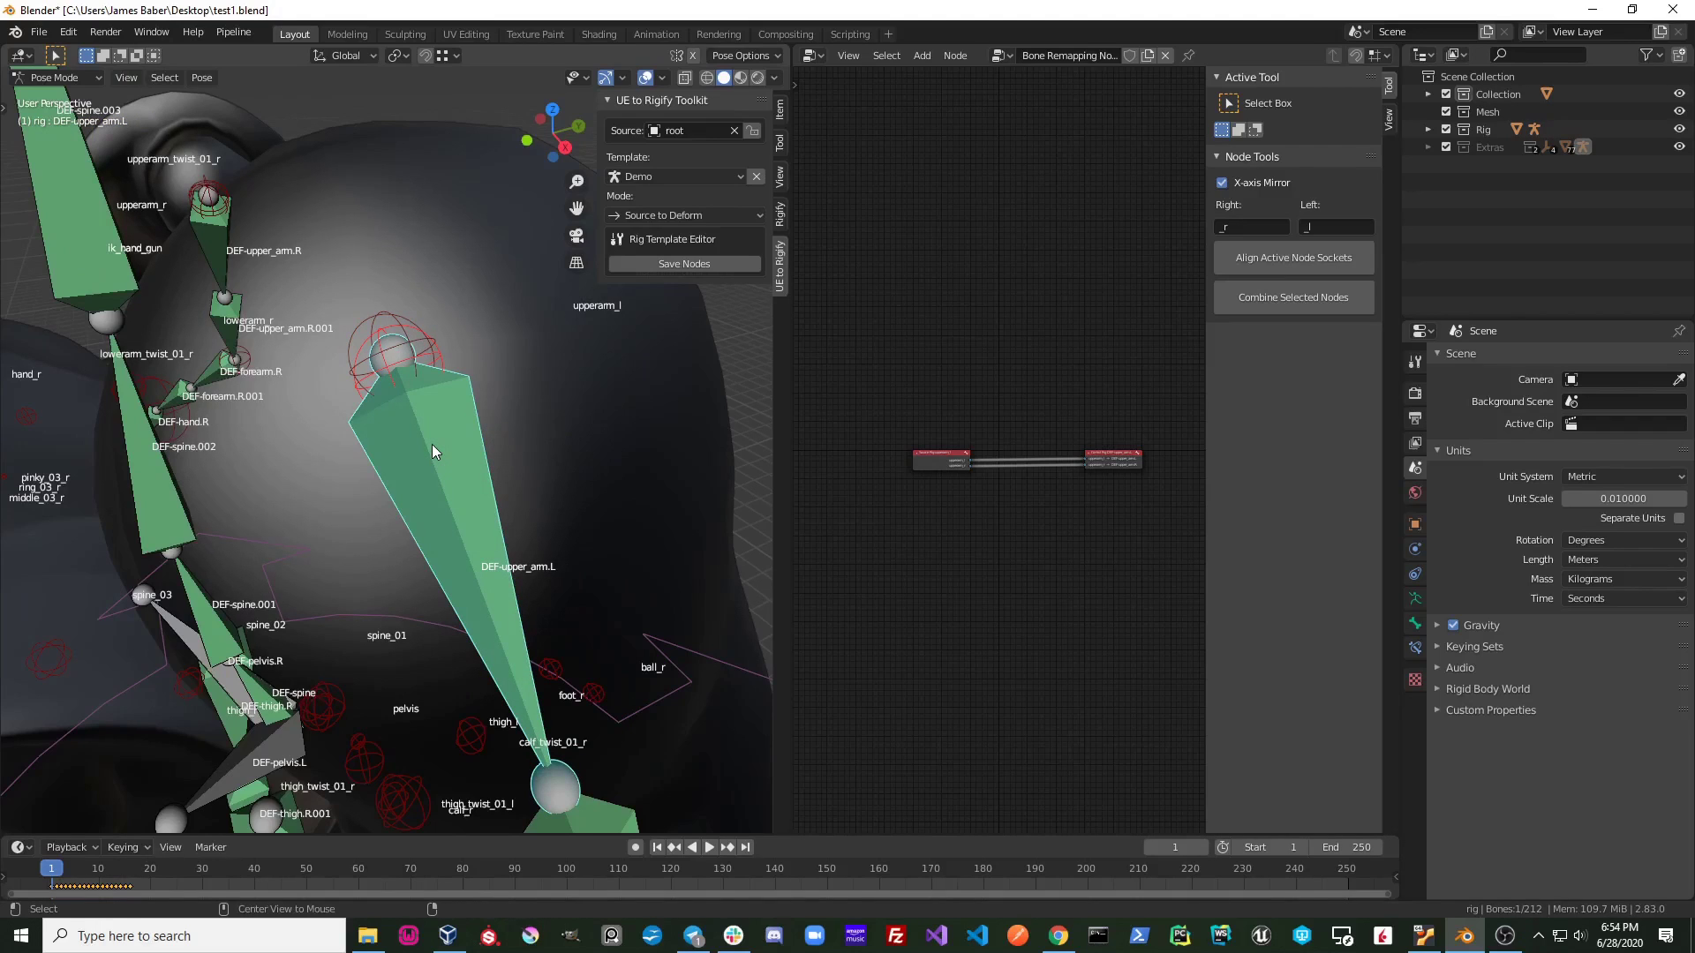
key("shift+q")
left_click(570, 445)
scroll(489, 466, "down", 5)
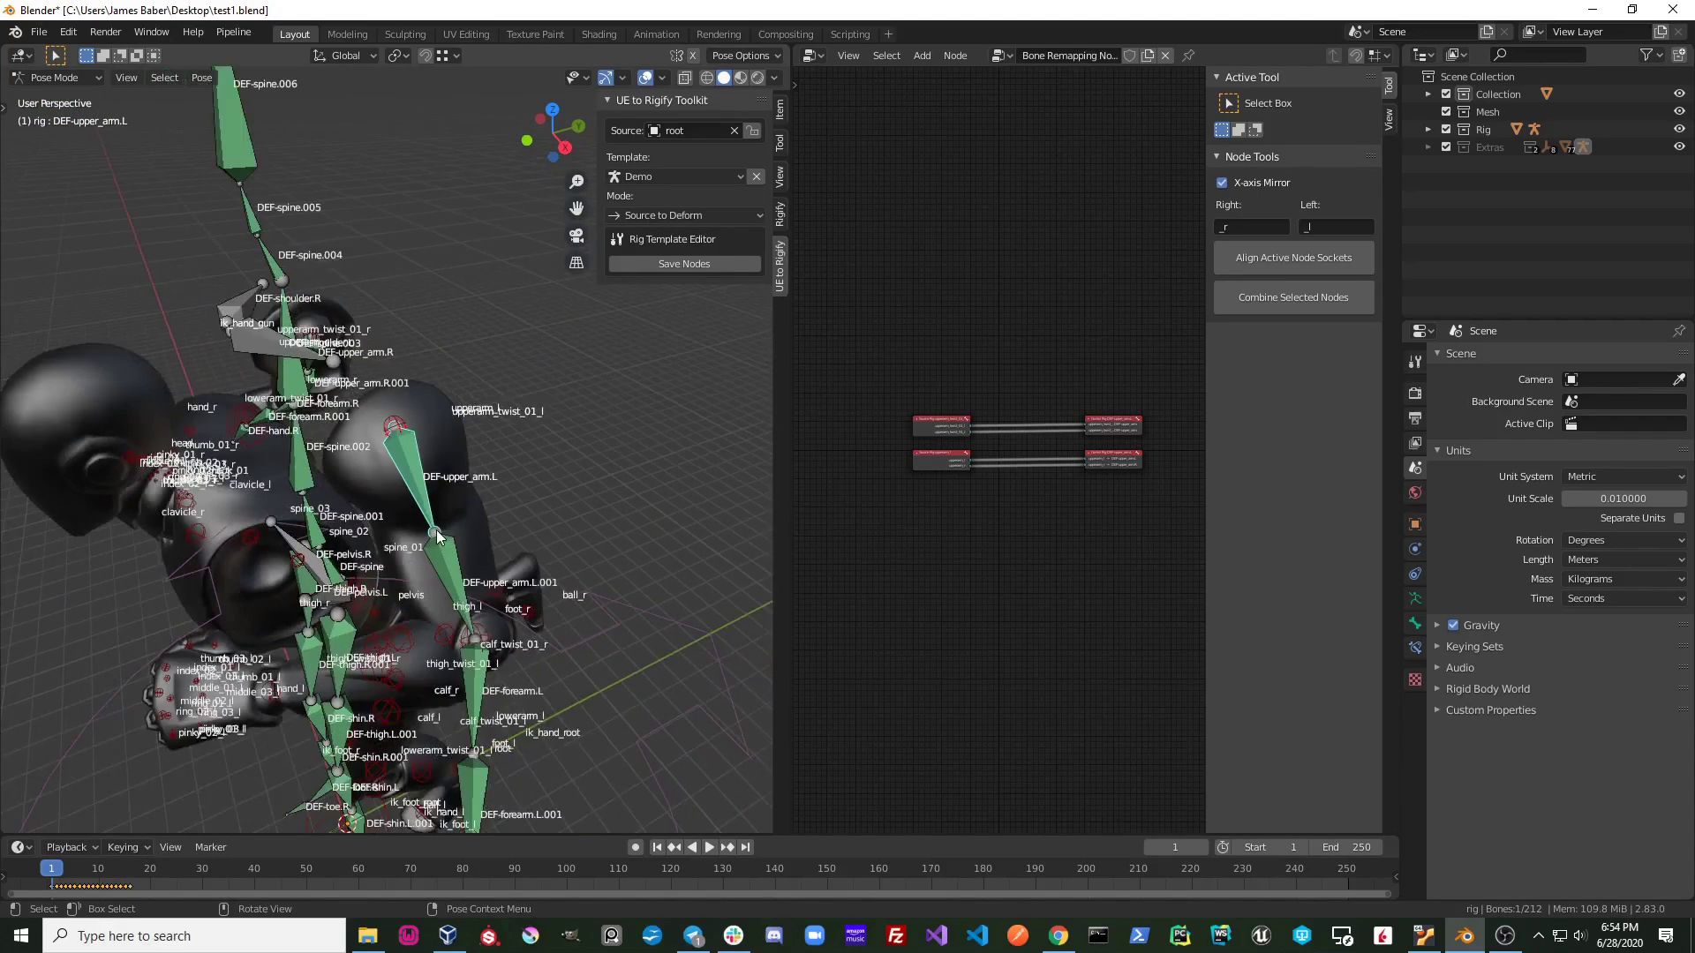
Step: Link the lowerarm_l source bone to DEF-forearm.L
mouse_move(489, 466)
middle_mouse_down()
mouse_move(527, 540)
mouse_move(470, 460)
mouse_move(473, 507)
mouse_move(477, 473)
middle_mouse_up()
scroll(472, 508, "up", 5)
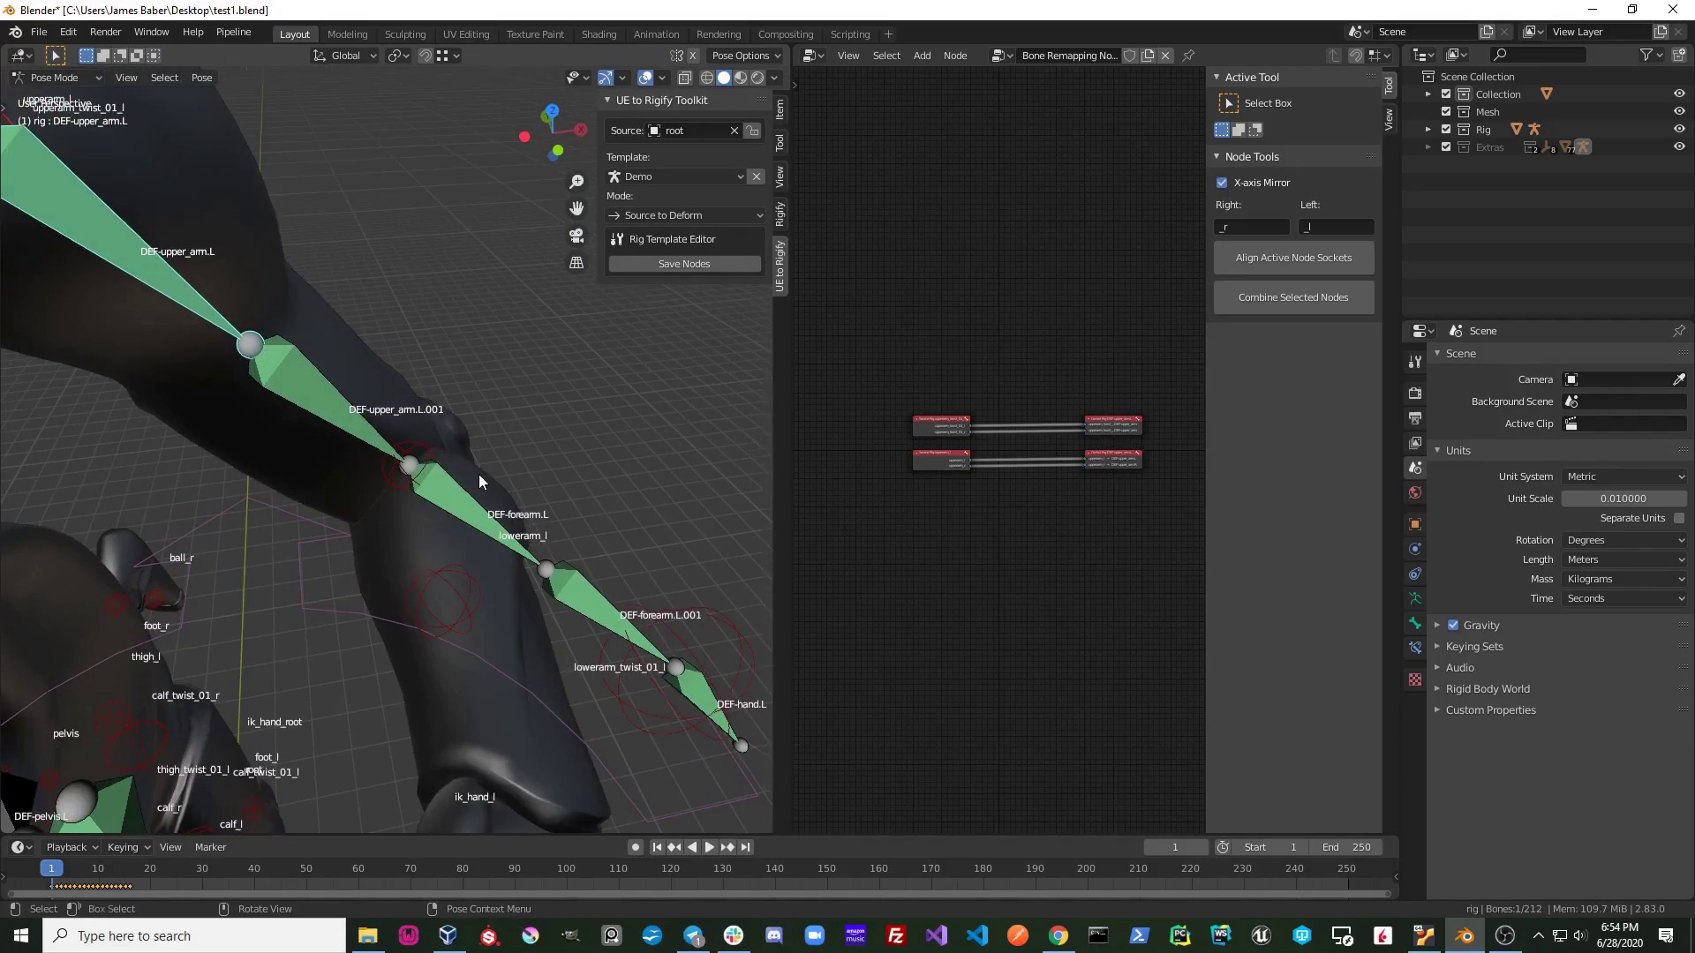
left_click(418, 460)
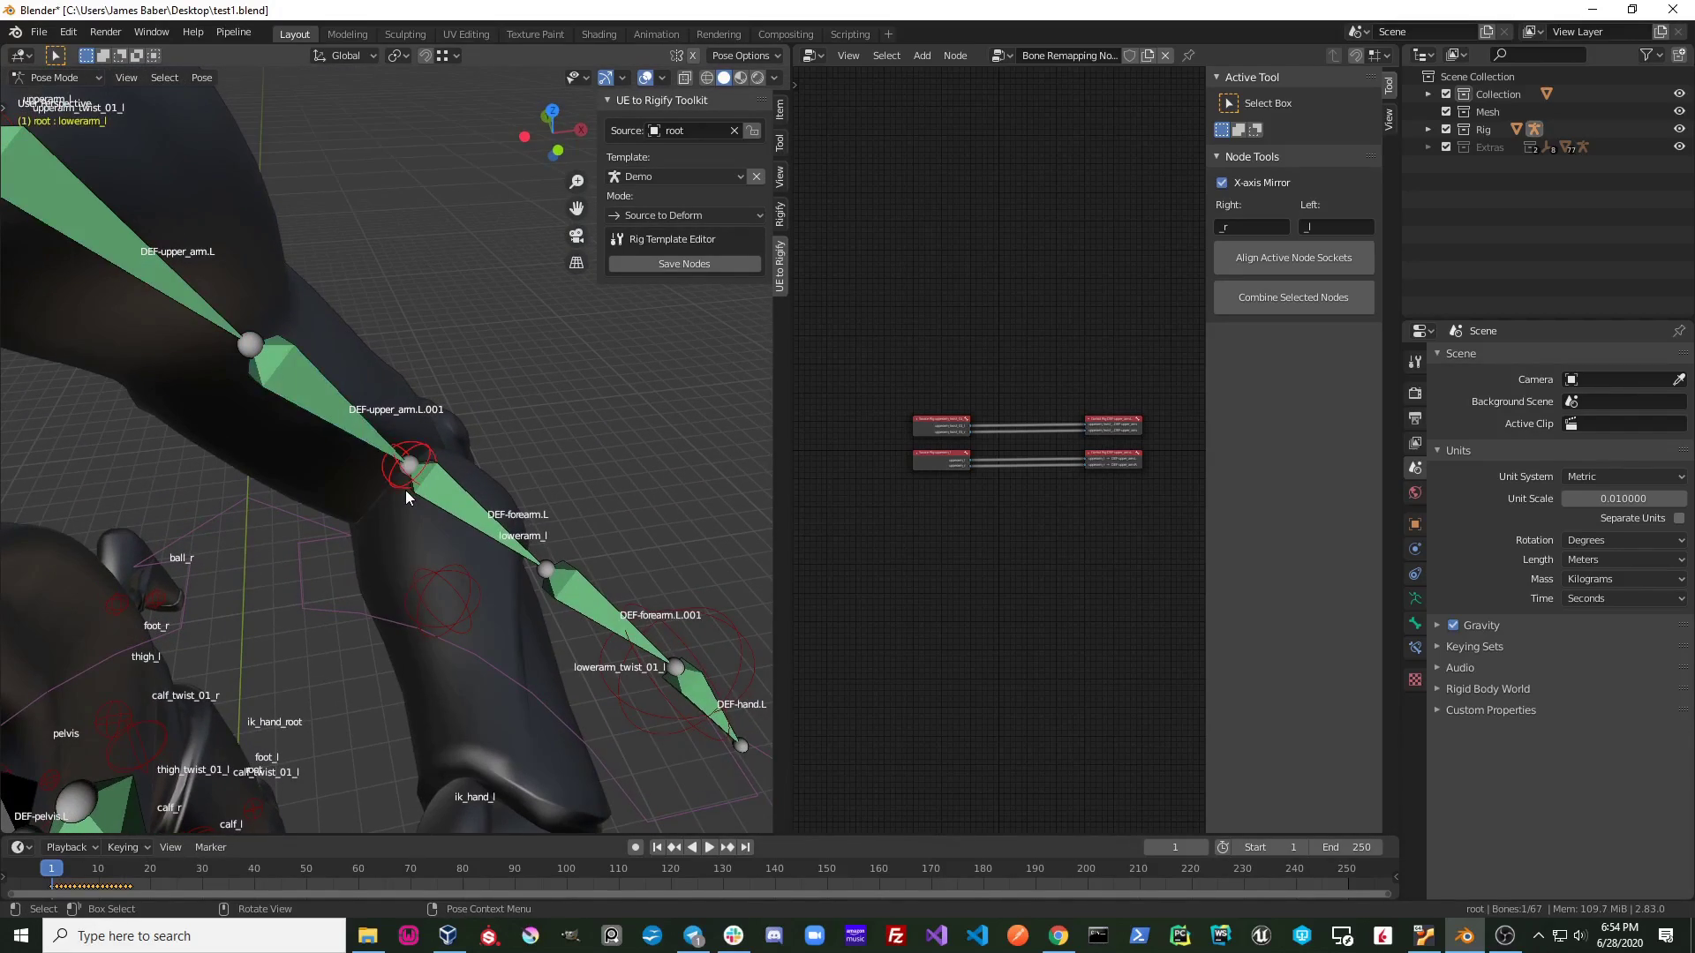
middle_click_drag(408, 489, 390, 500)
left_click(446, 462)
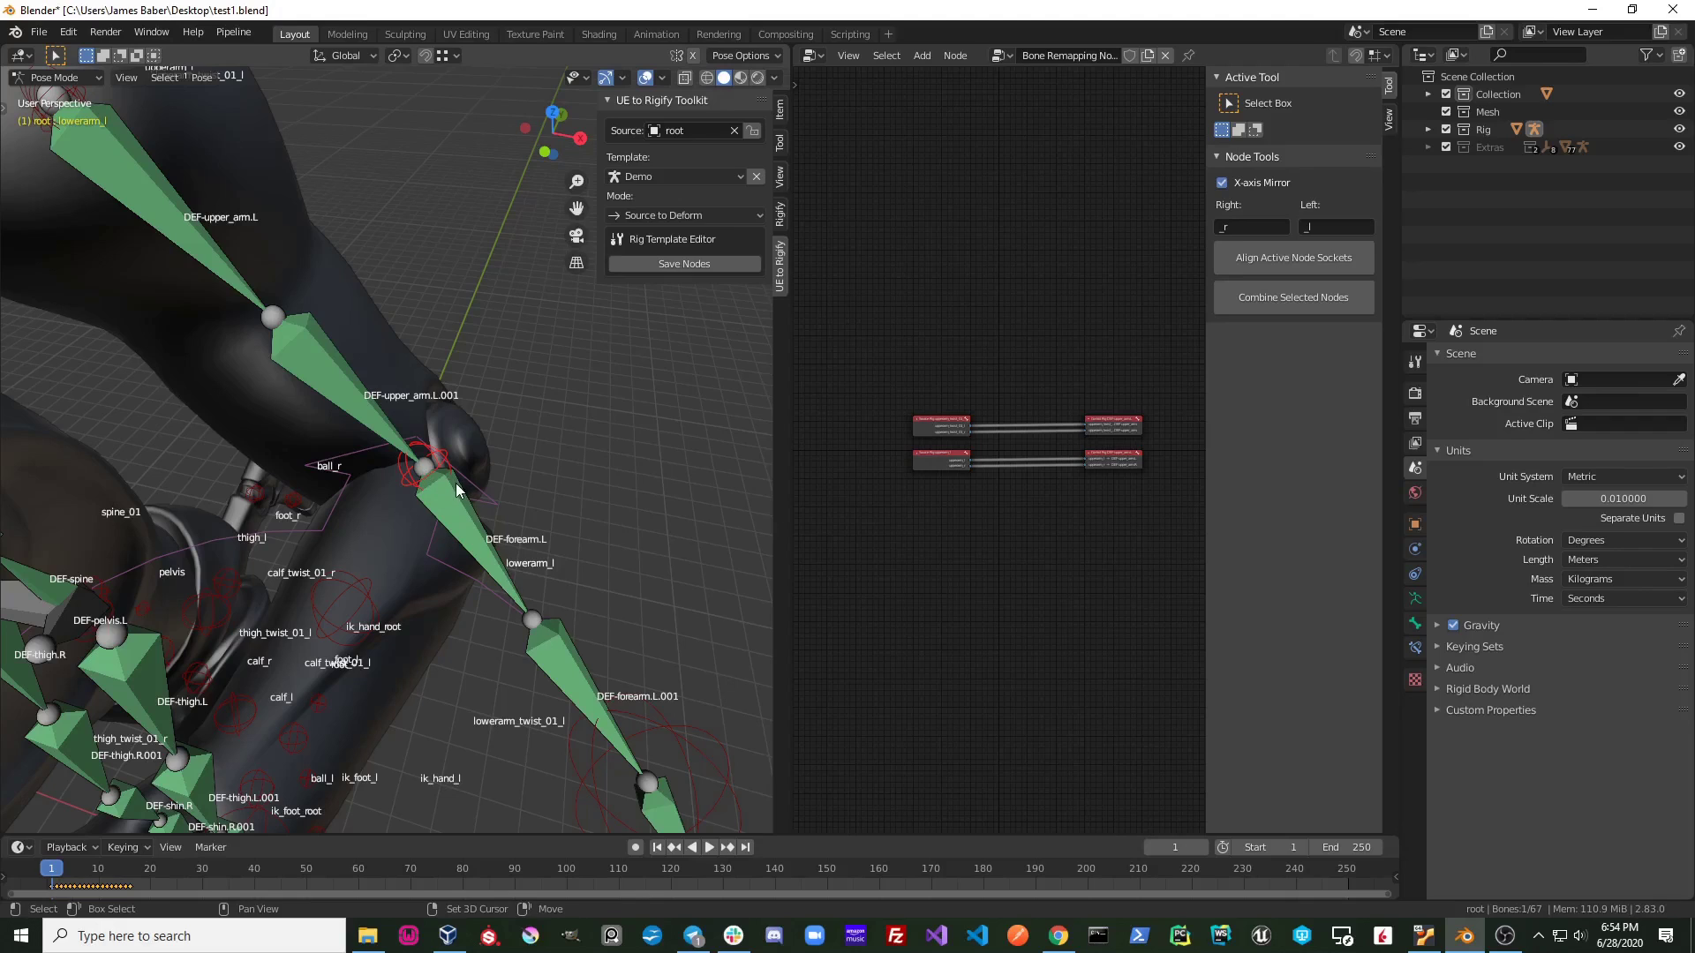
left_click(459, 490, "shift")
key("q")
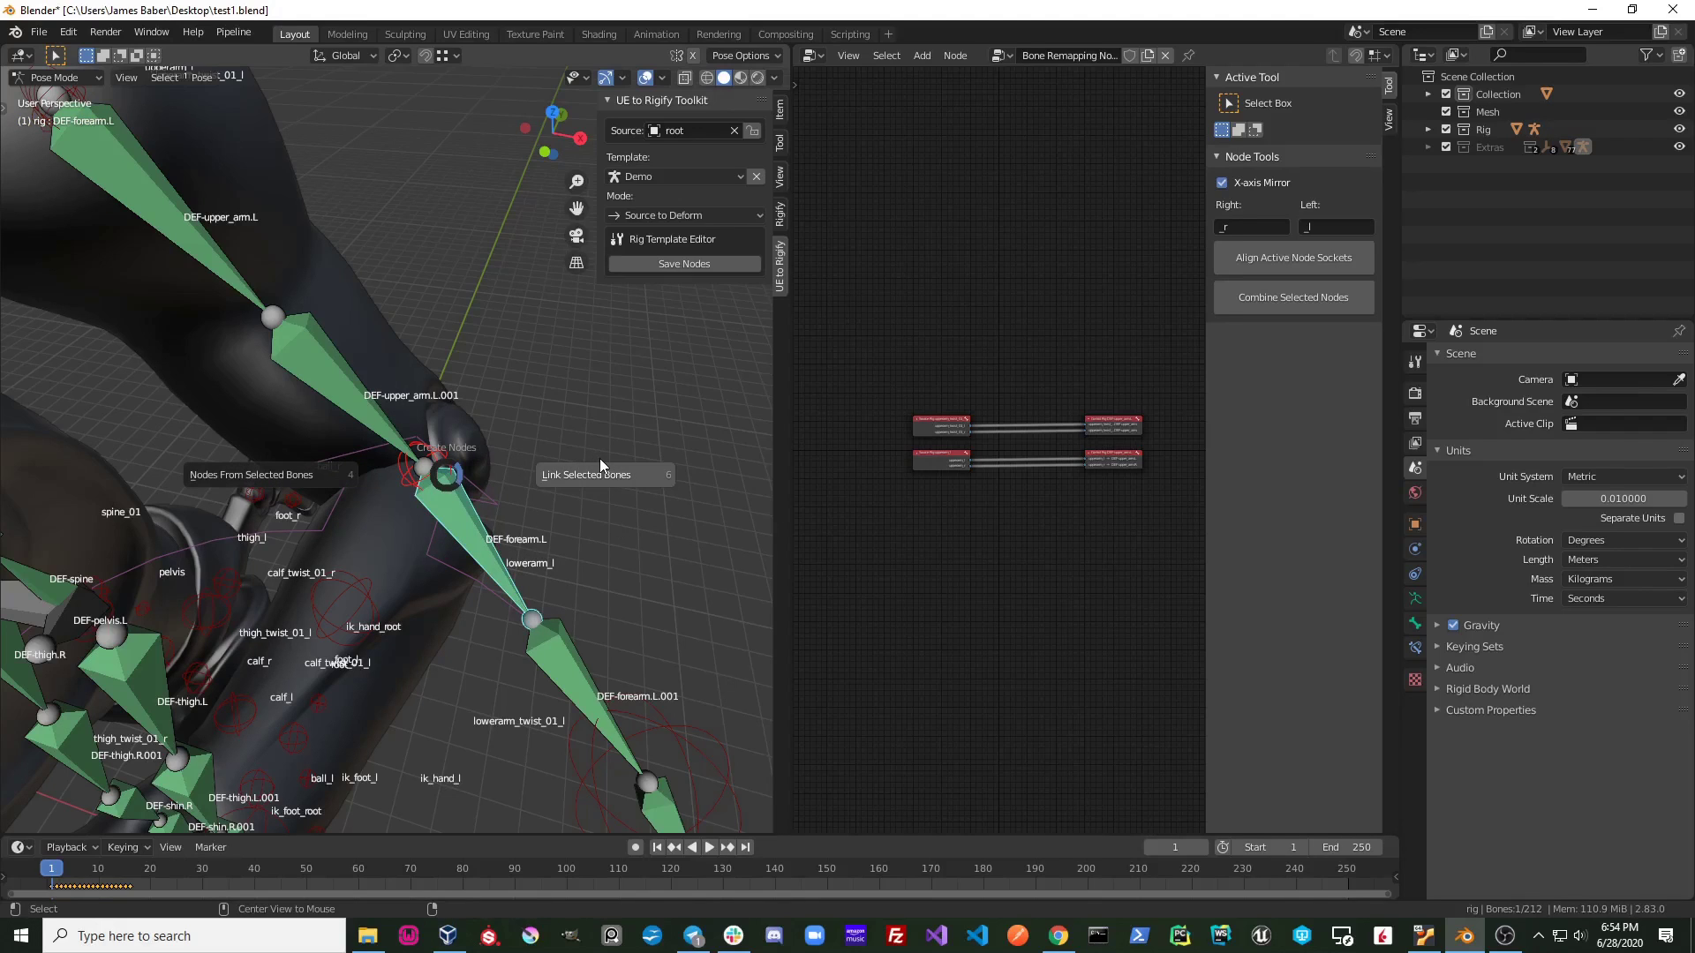
left_click(601, 472)
Step: Link lowerarm_twist_01_l to DEF-forearm.L.001
middle_click_drag(541, 575, 479, 505)
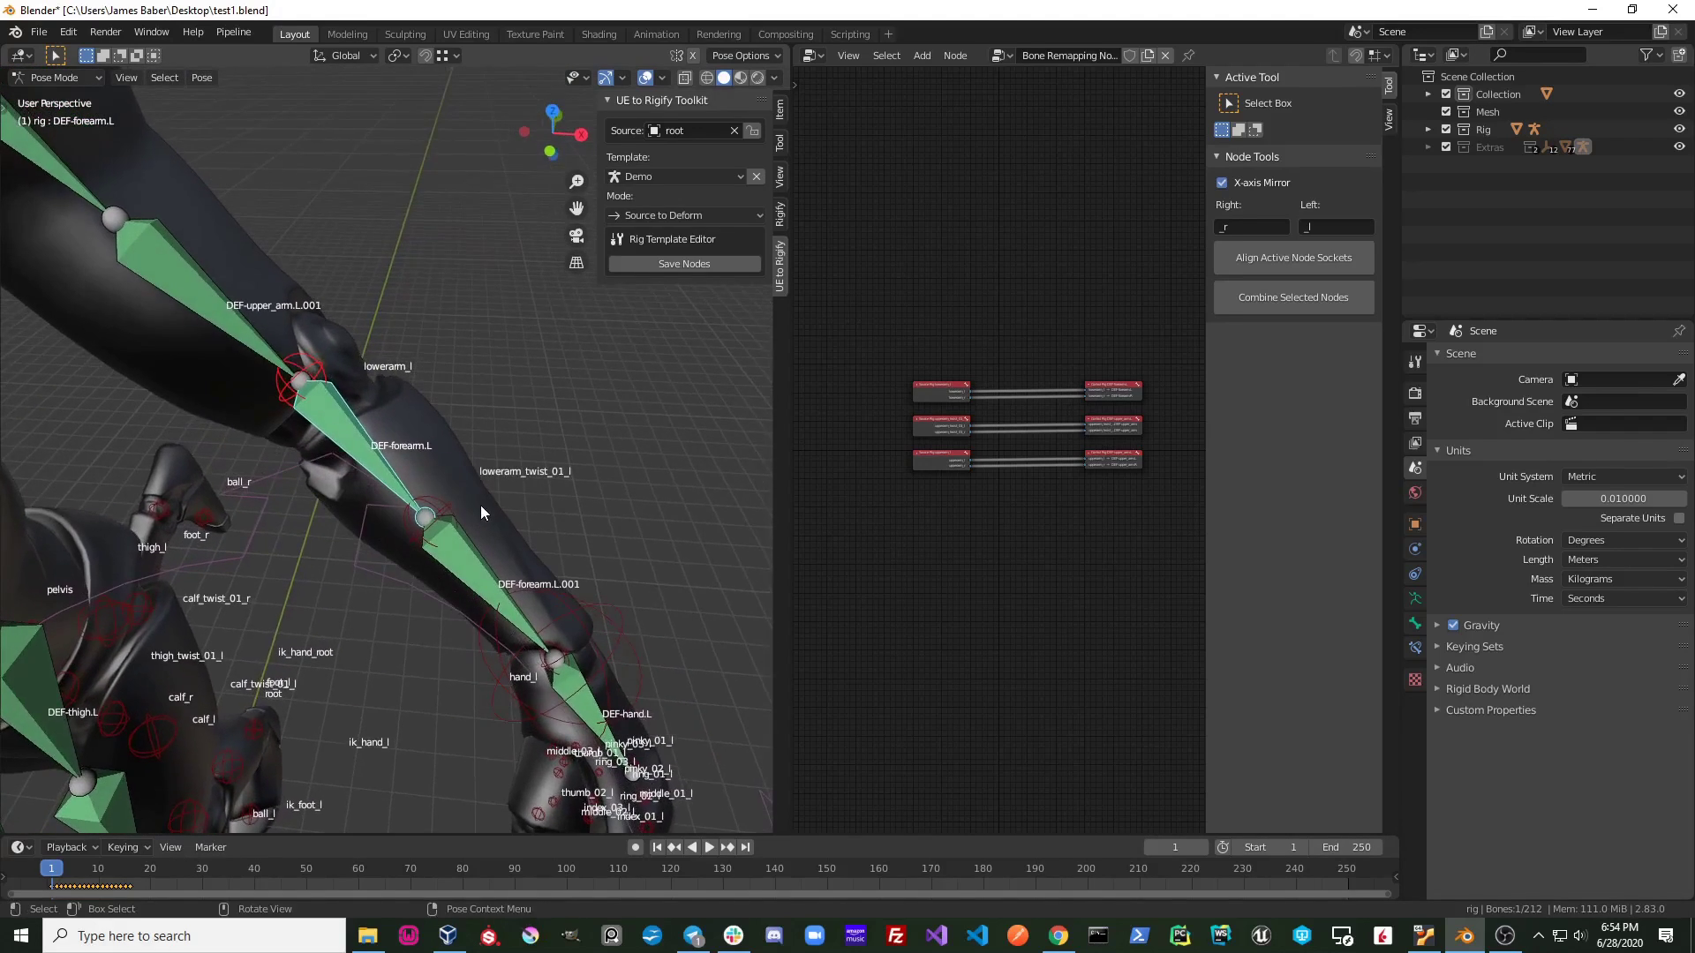
left_click(440, 514)
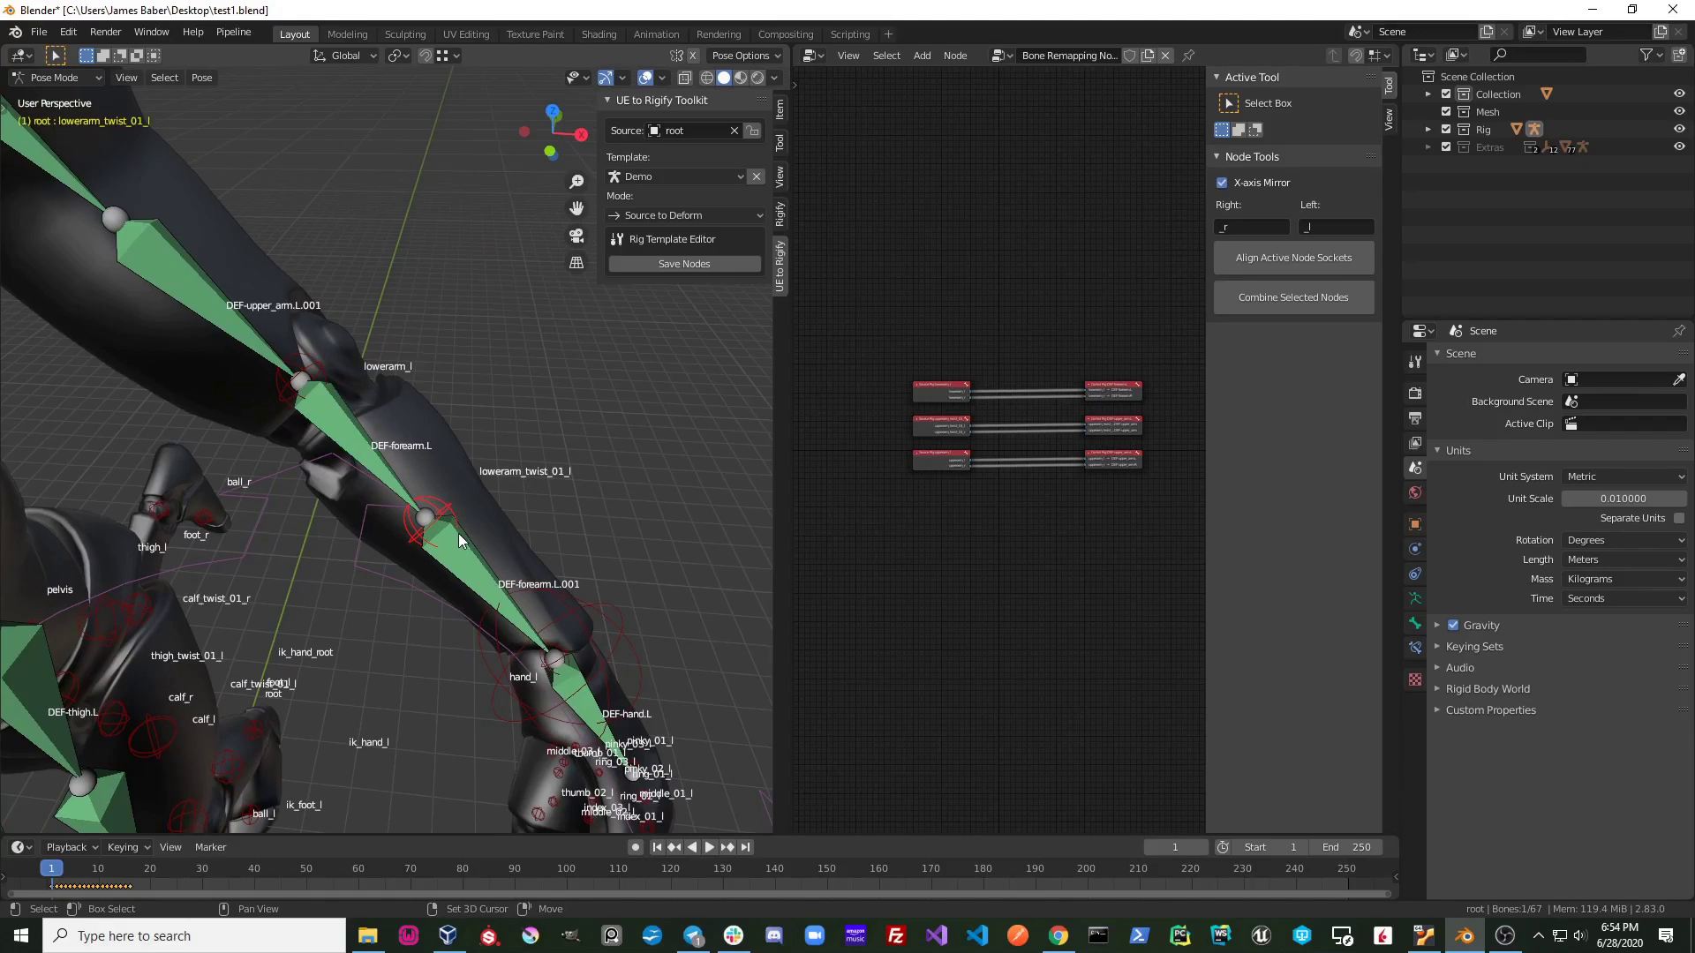
left_click(460, 537, "shift")
key("q")
left_click(622, 535)
Step: Link the hand_l source bone to DEF-hand.L
middle_click_drag(650, 531, 481, 493)
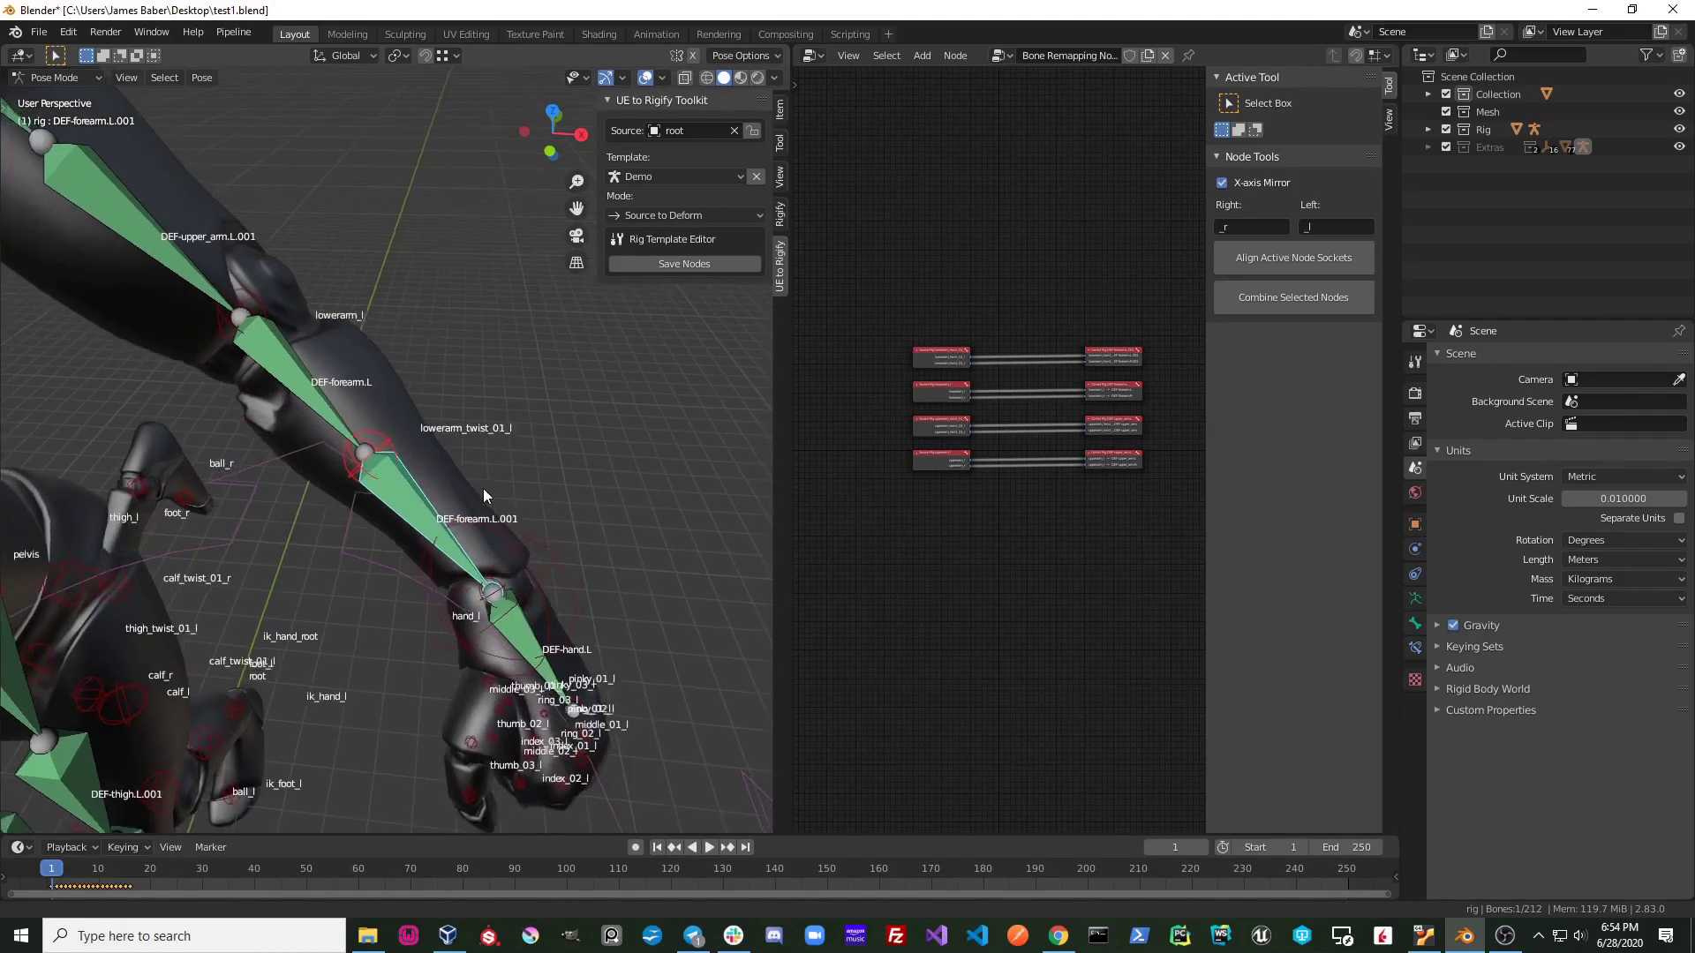
scroll(530, 570, "up", 3)
middle_click_drag(575, 609, 506, 568)
left_click(497, 596)
left_click(527, 633, "shift")
key("q")
left_click(745, 625)
mouse_move(577, 574)
middle_mouse_down()
mouse_move(422, 479)
mouse_move(432, 435)
mouse_move(372, 500)
mouse_move(434, 543)
mouse_move(550, 539)
mouse_move(258, 521)
mouse_move(614, 606)
mouse_move(402, 587)
mouse_move(579, 571)
mouse_move(307, 391)
middle_mouse_up()
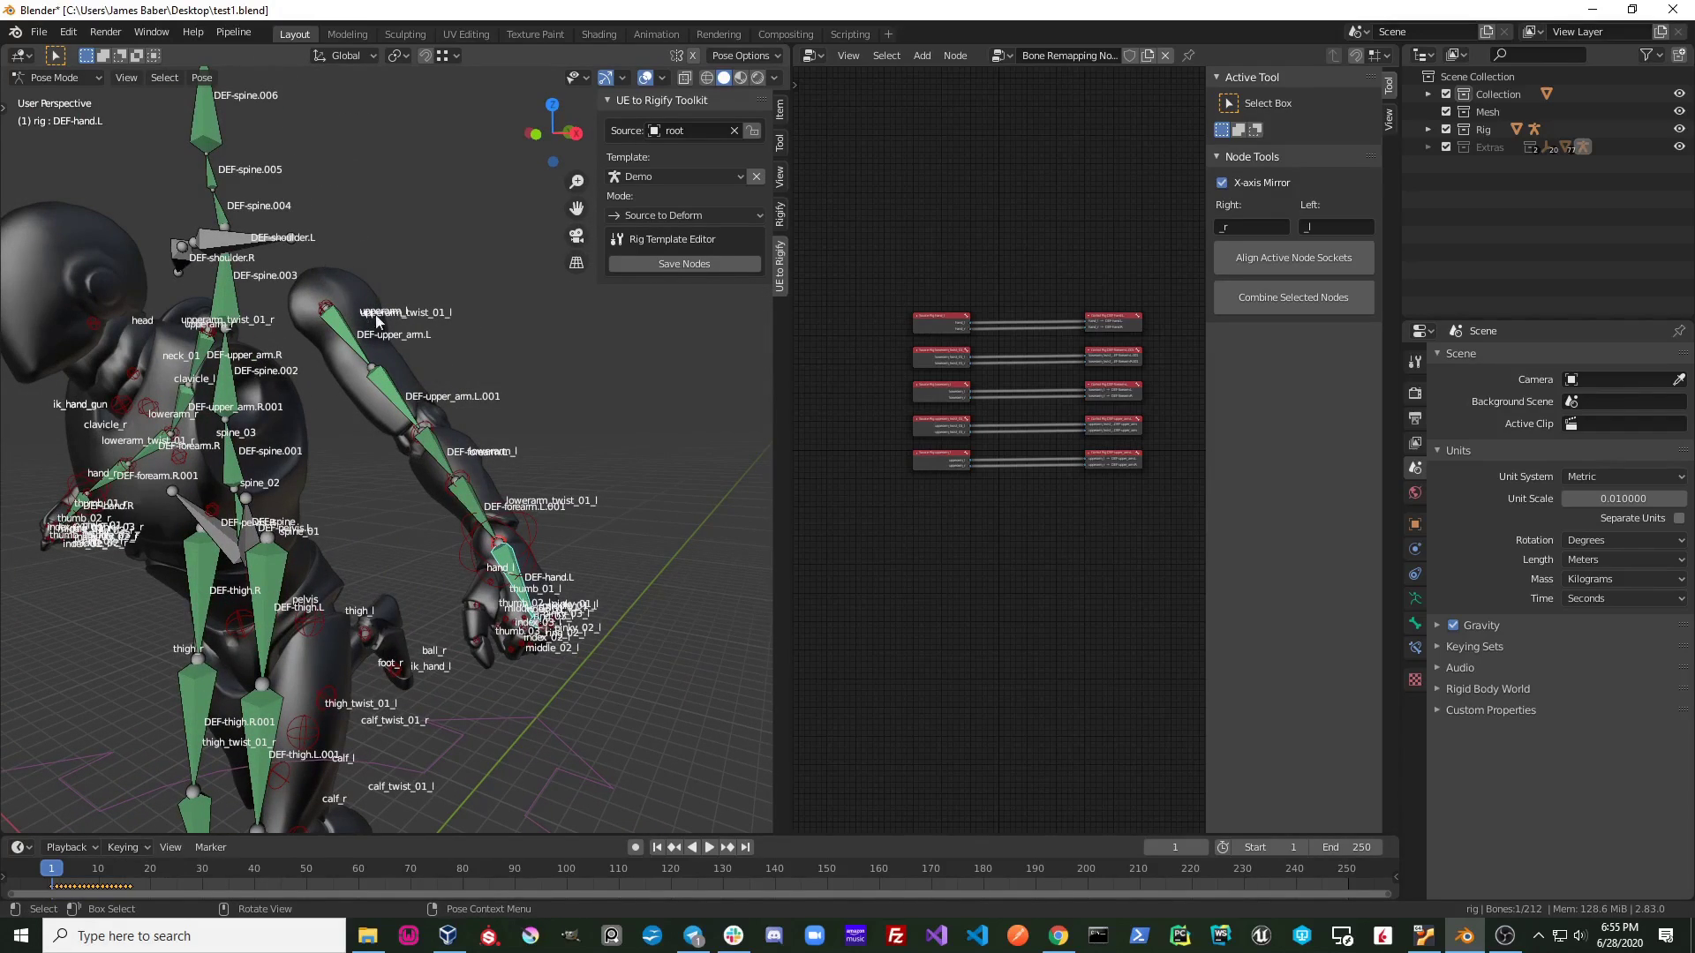
mouse_move(535, 475)
middle_mouse_down()
mouse_move(468, 495)
mouse_move(313, 403)
middle_mouse_up()
mouse_move(433, 484)
middle_mouse_down()
mouse_move(476, 466)
mouse_move(639, 486)
mouse_move(577, 484)
mouse_move(337, 385)
middle_mouse_up()
middle_click_drag(355, 483, 304, 463)
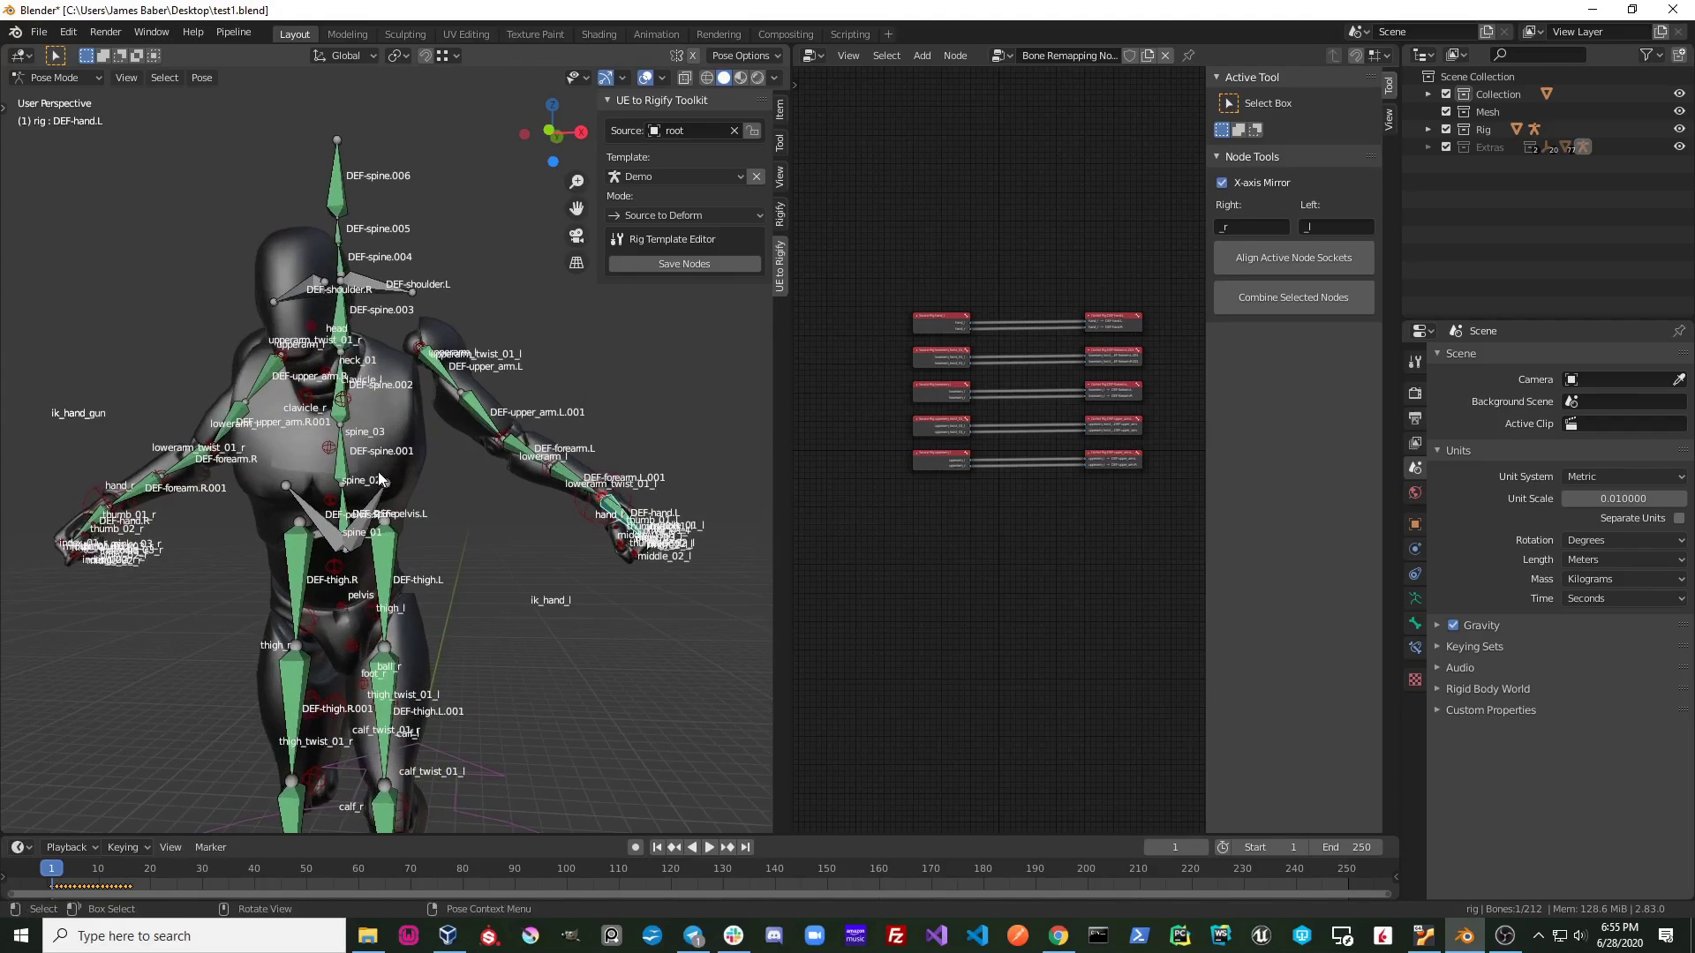
scroll(293, 458, "up", 3)
left_click_drag(289, 437, 344, 524)
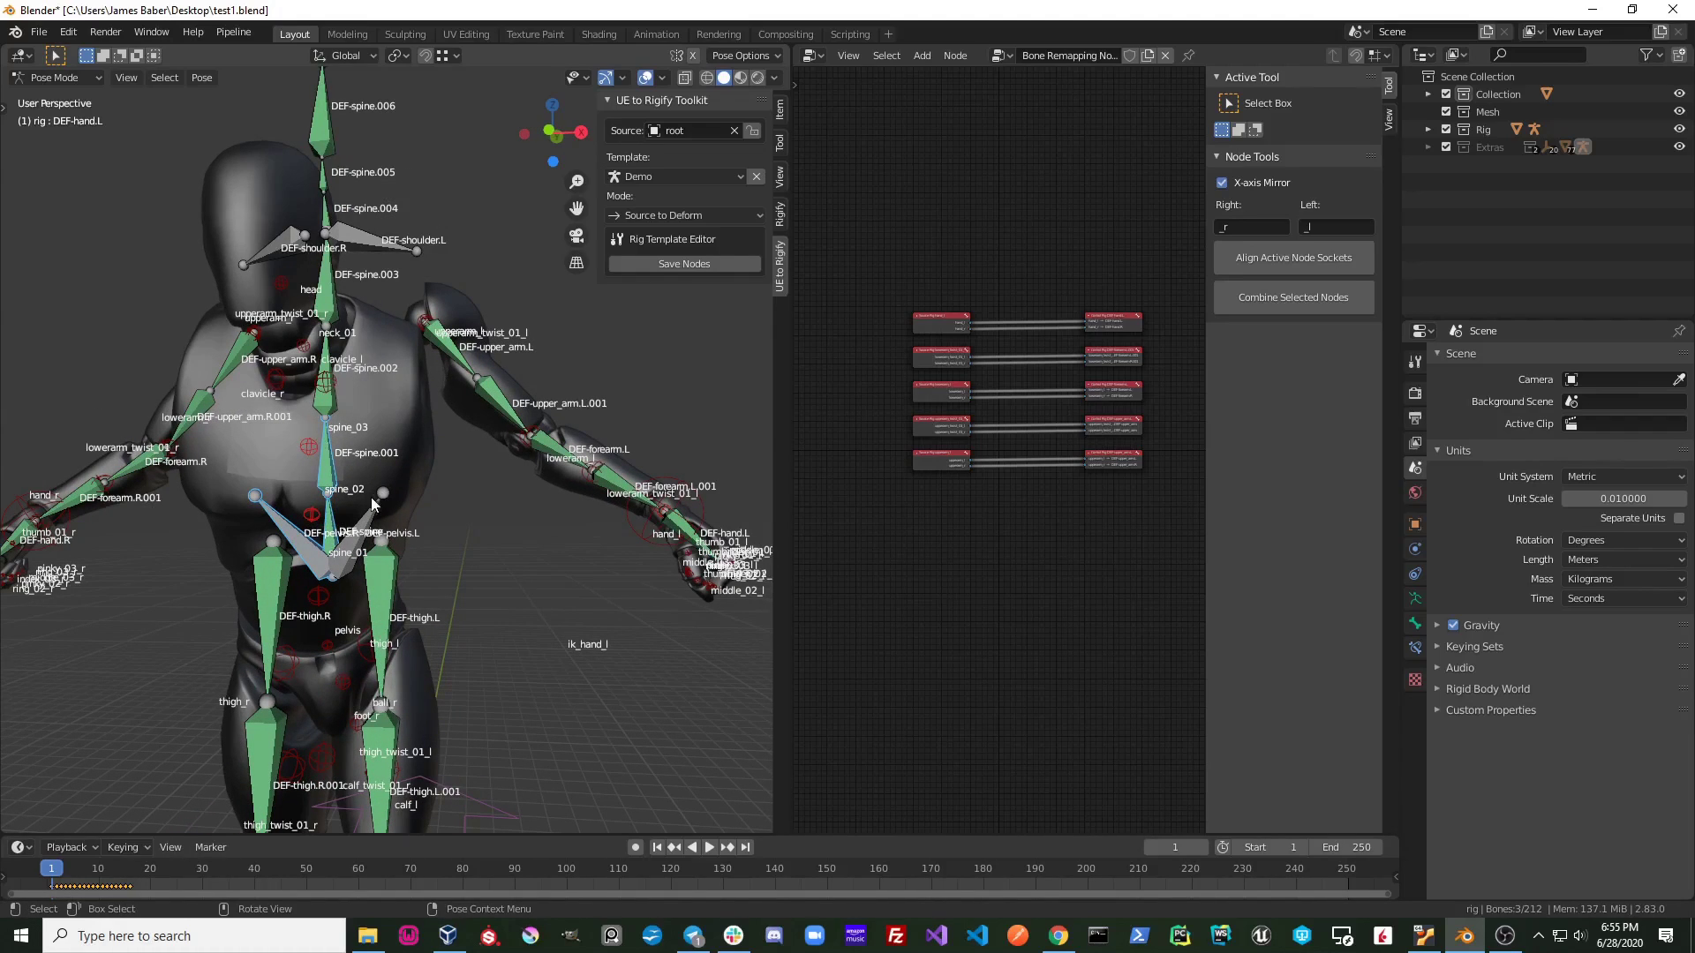
middle_click_drag(375, 500, 397, 542, "shift")
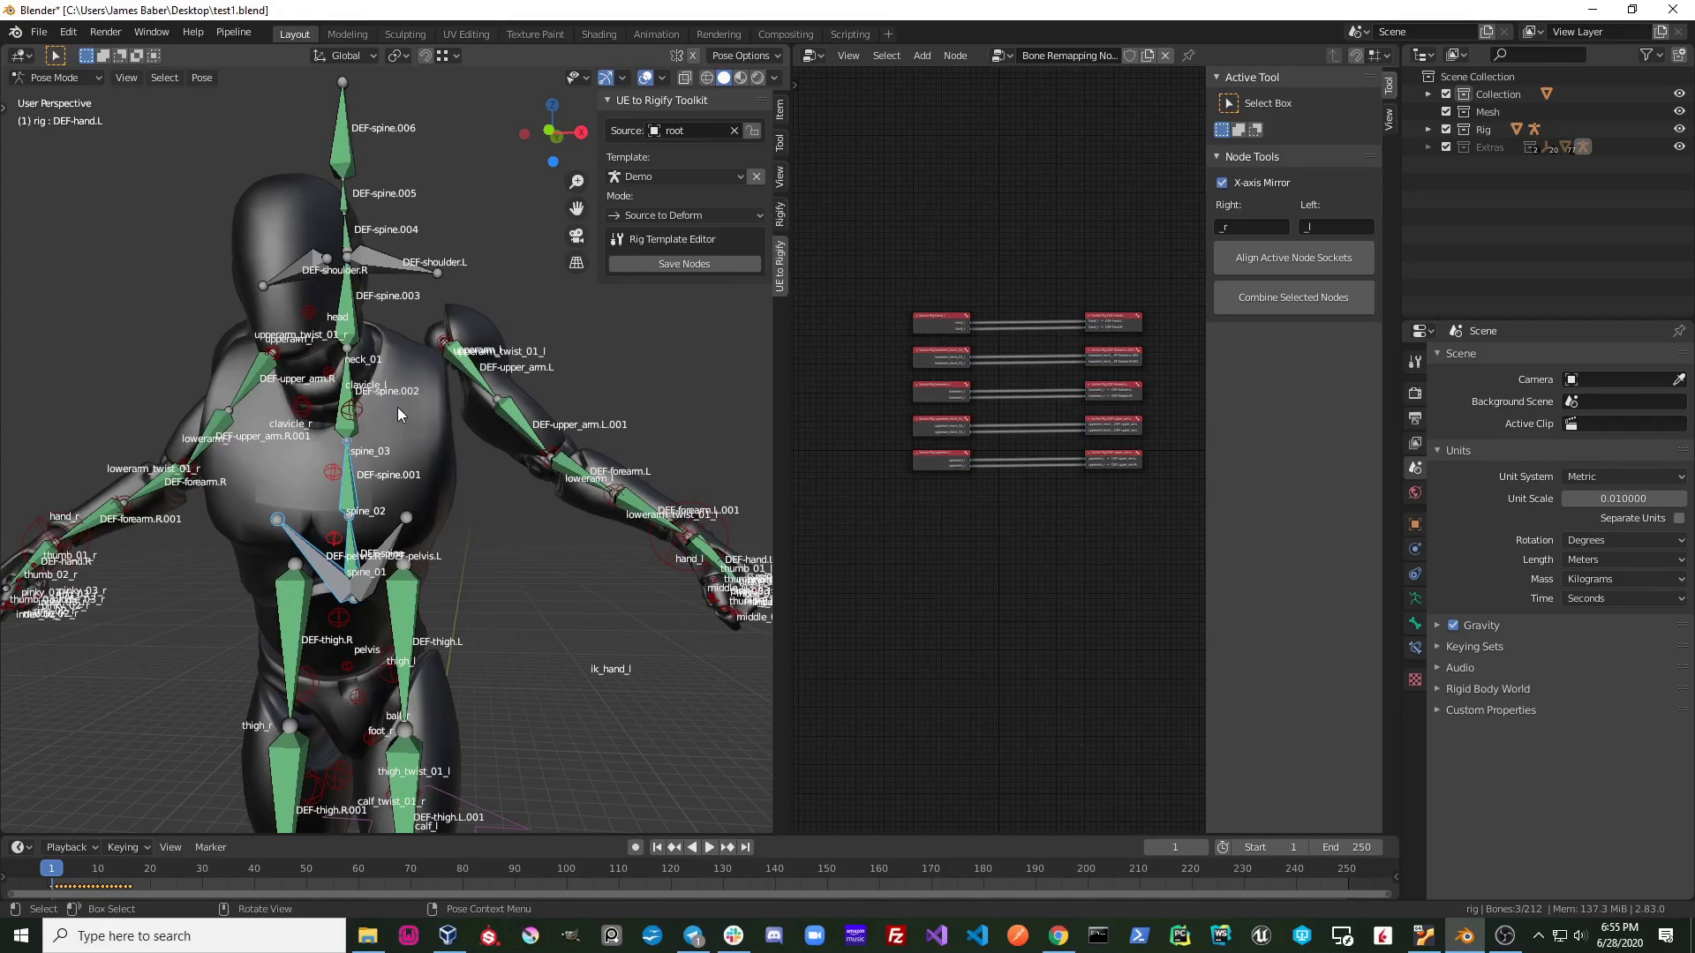
Step: Create a linked node pair from the selected spine_02 and spine_03 bones, then box-select pelvis and thighs
key("shift+q")
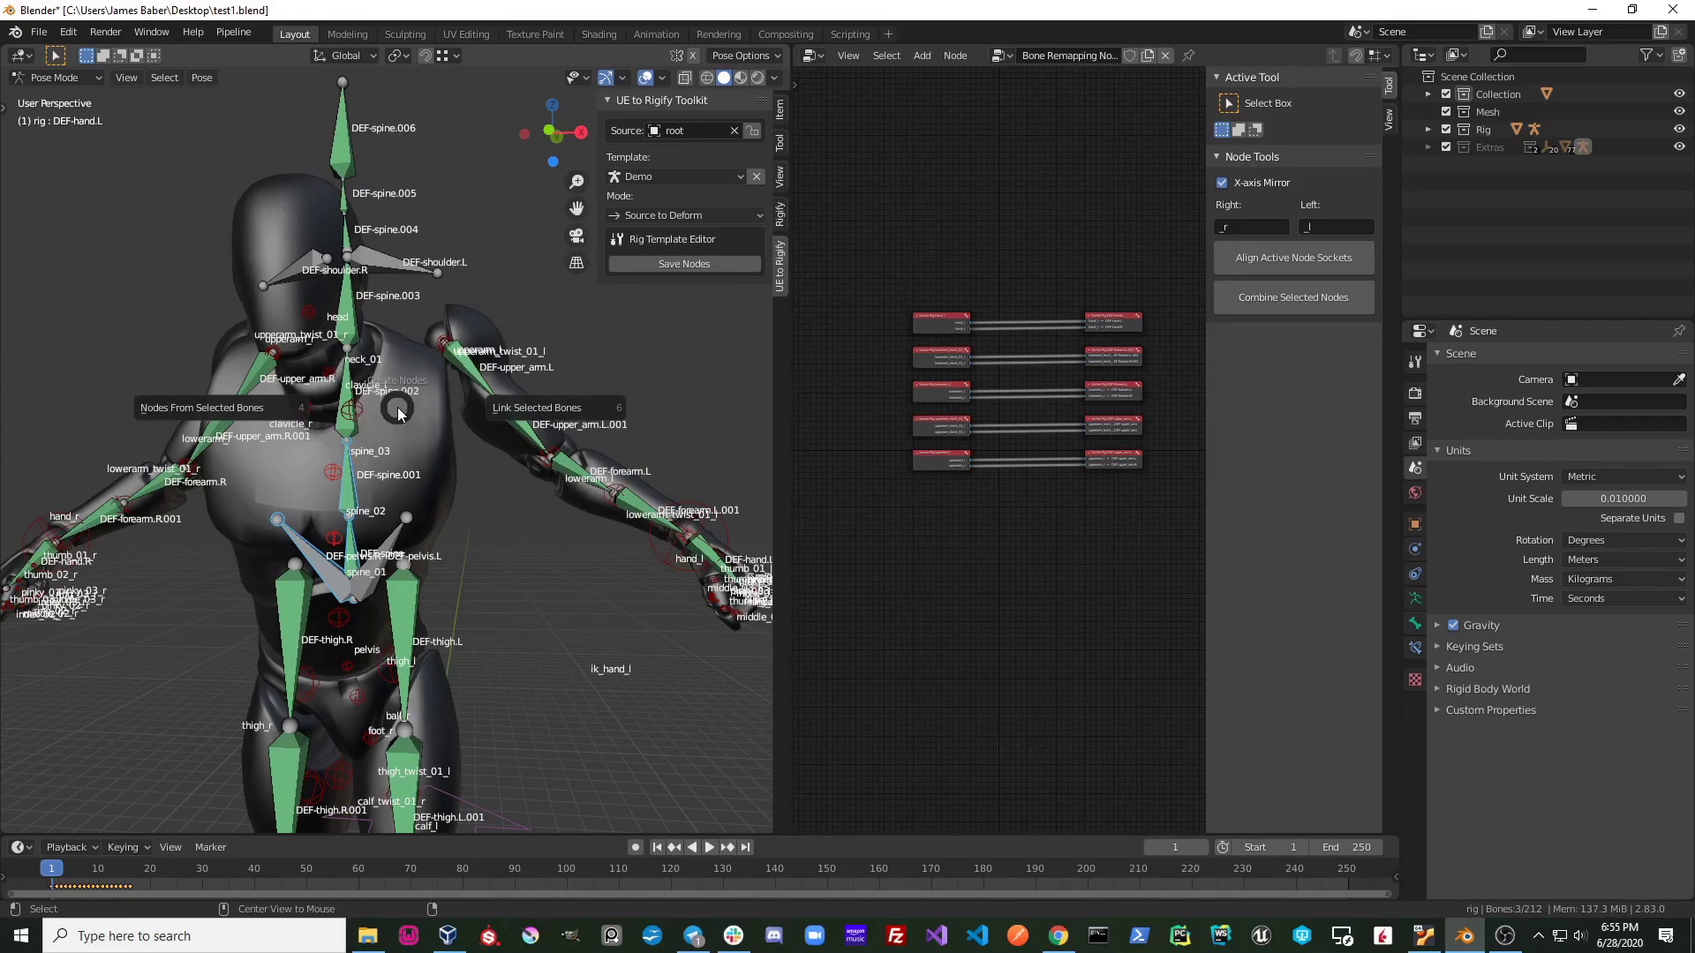
left_click(527, 417)
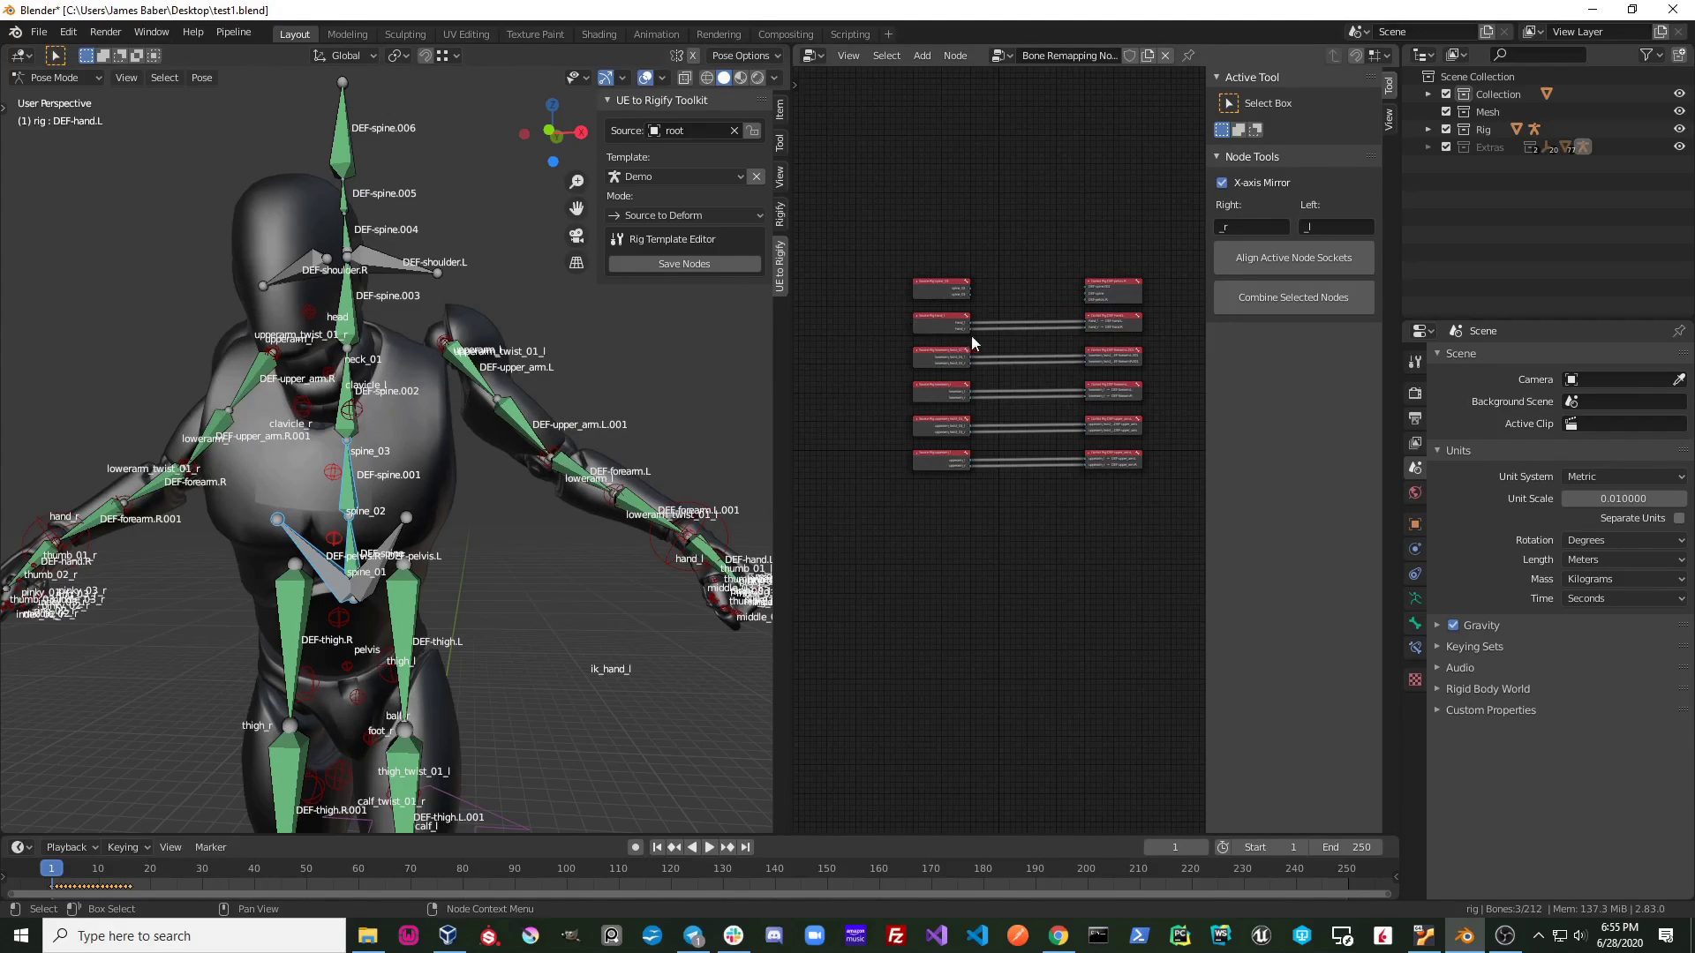
scroll(980, 397, "up", 4)
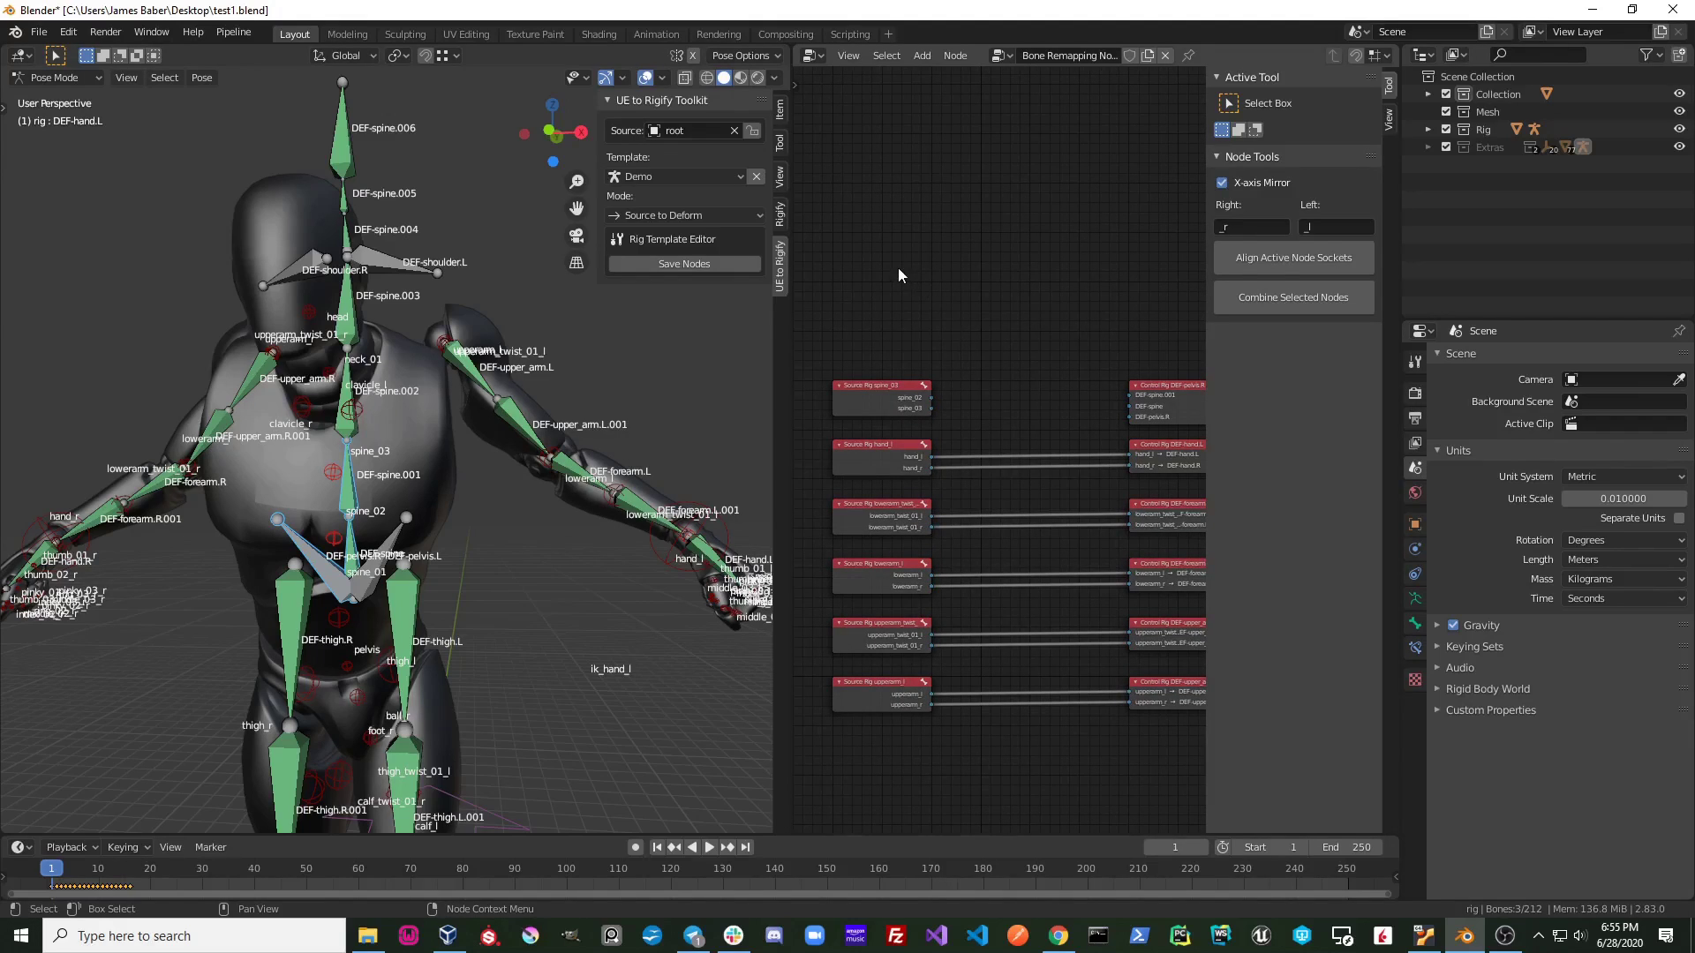
scroll(982, 445, "down", 1)
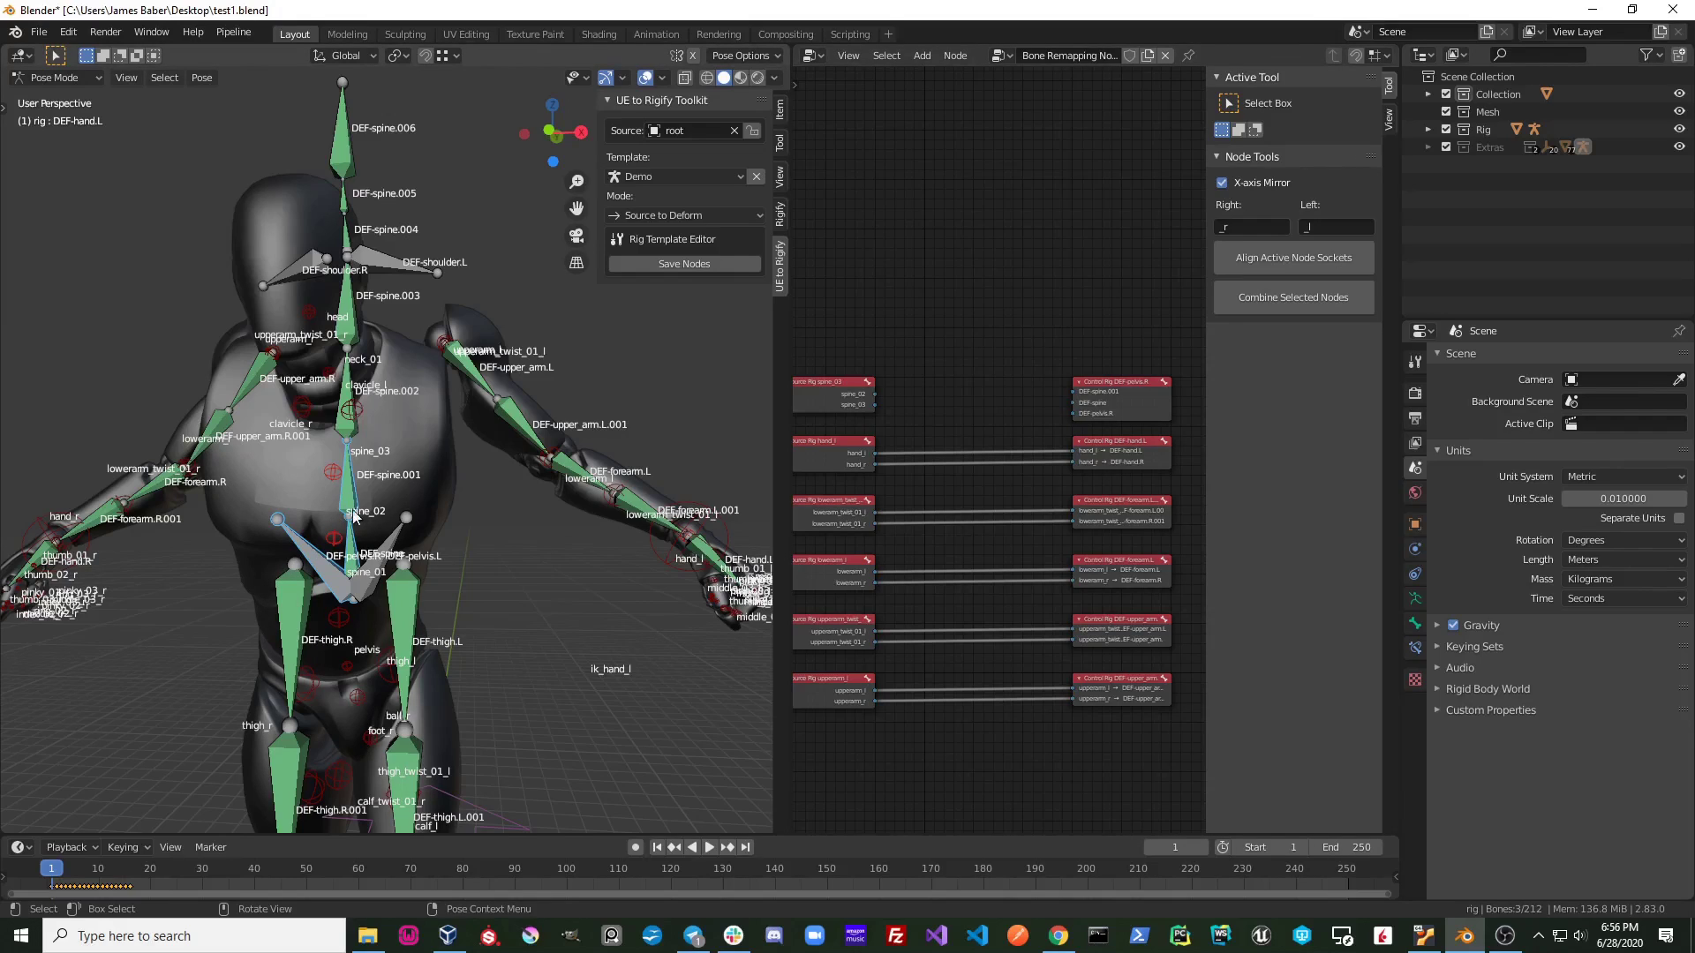
left_click_drag(225, 451, 507, 622)
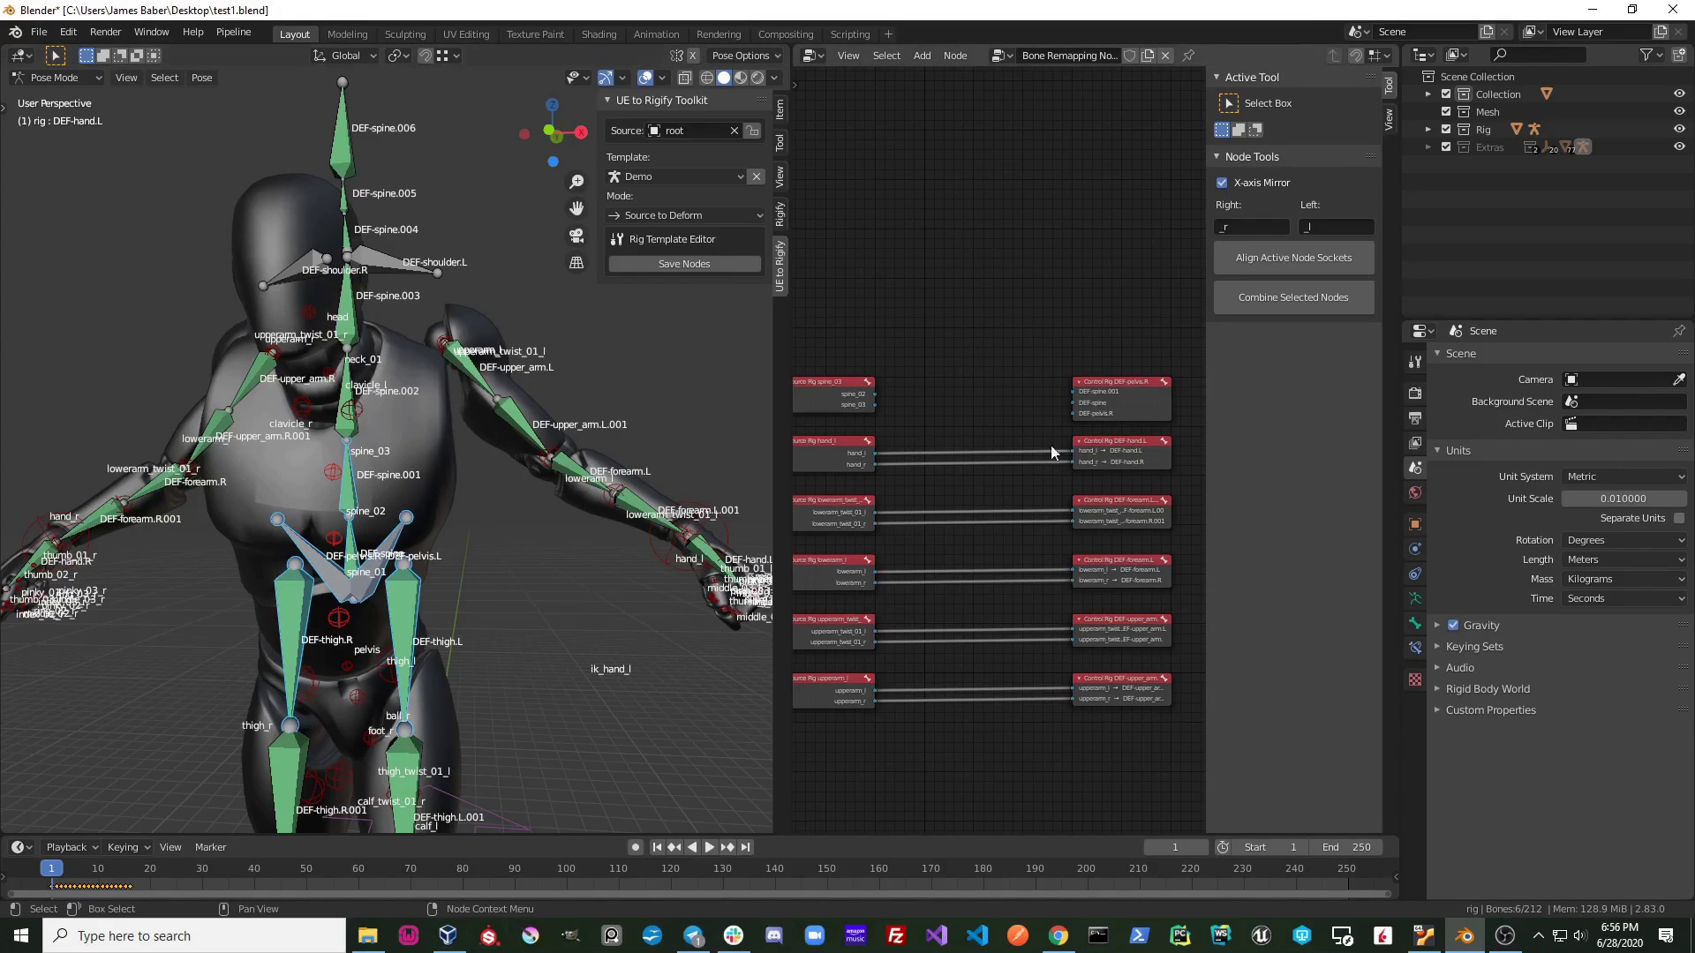
scroll(938, 414, "up", 3)
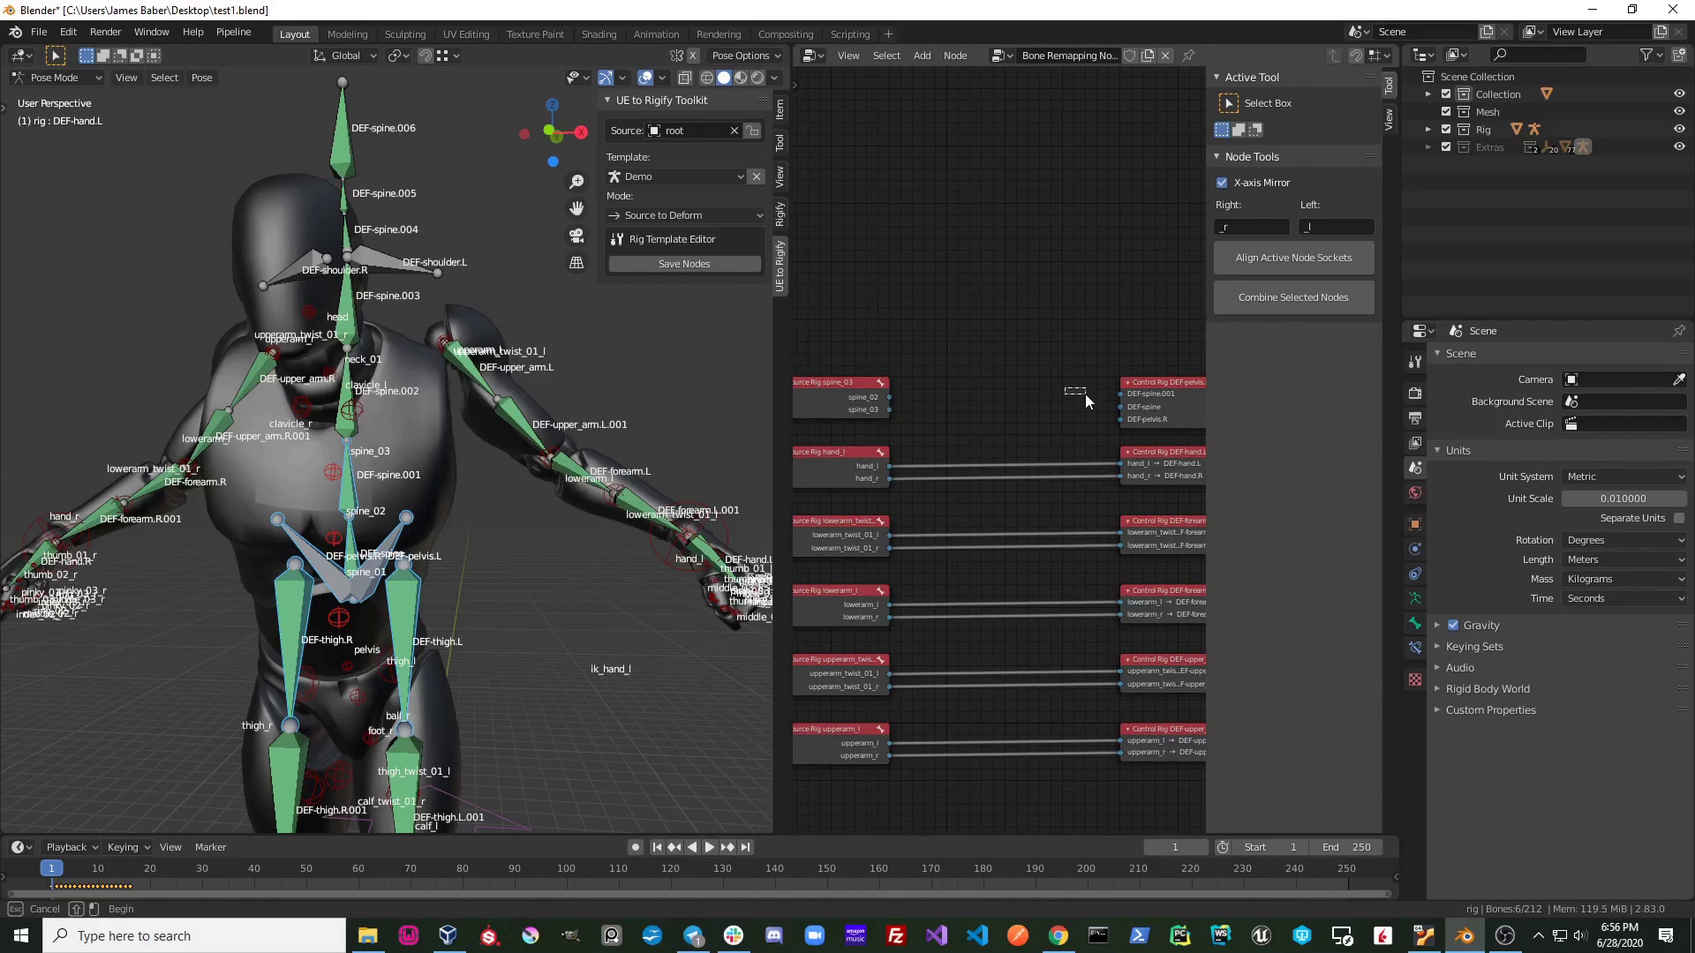
Step: Connect spine_02 to its control node, then select the left forearm bones
left_click_drag(891, 397, 1169, 404)
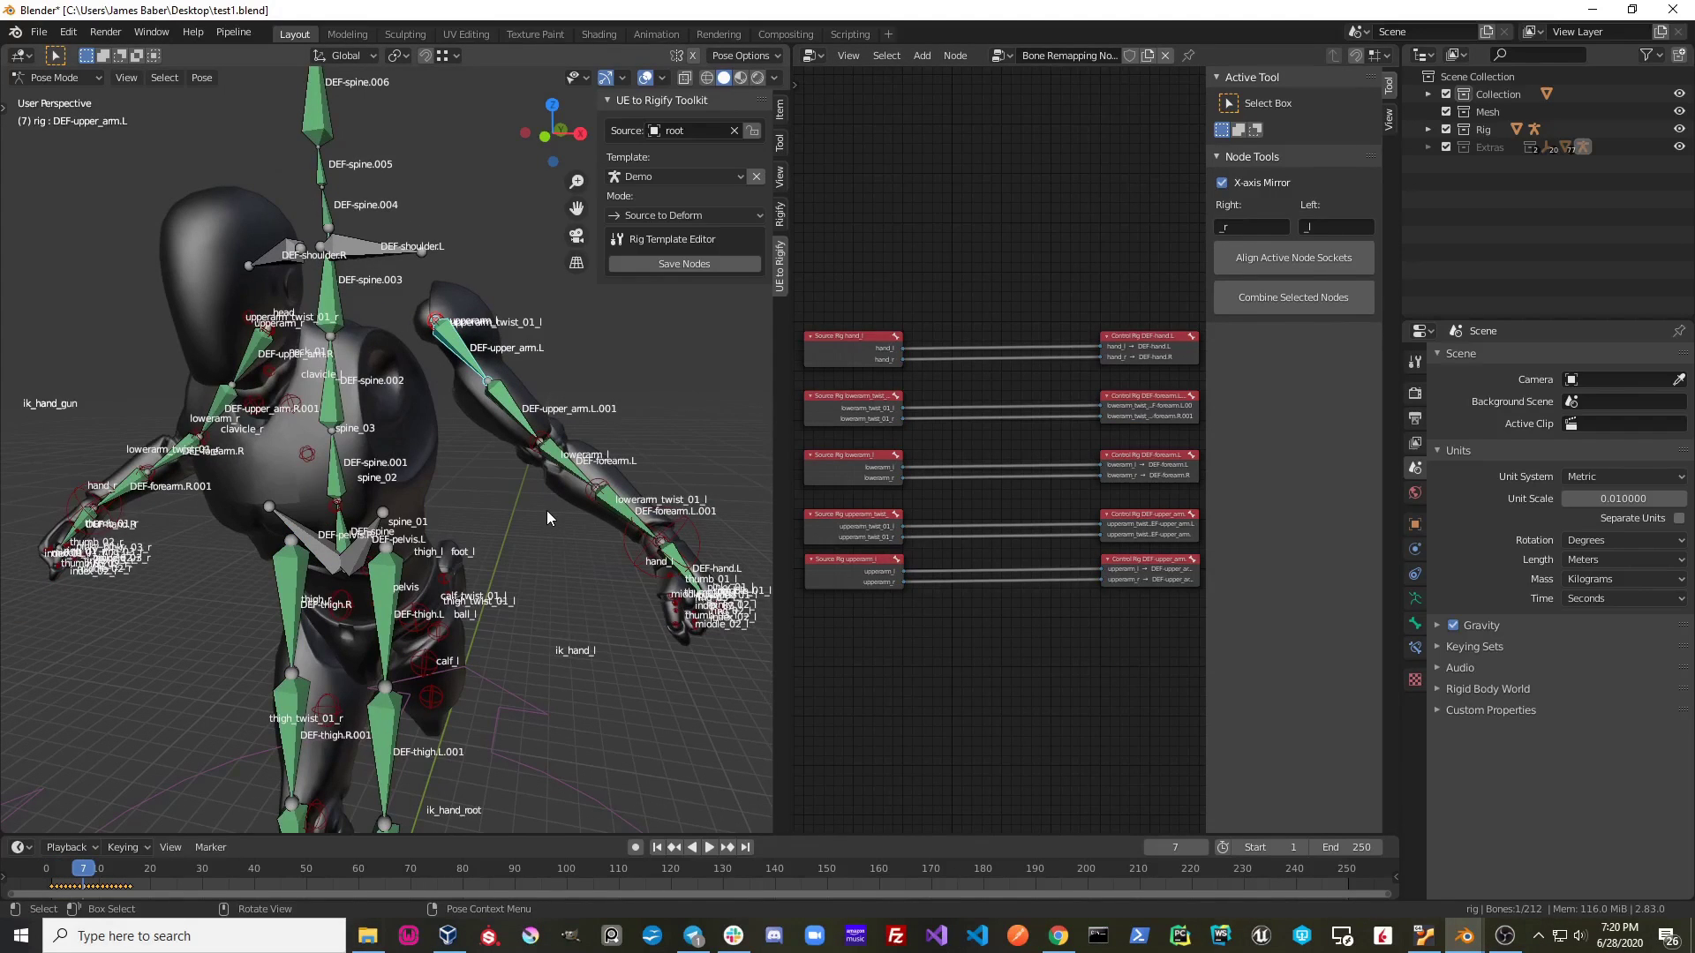
middle_click_drag(548, 510, 358, 474)
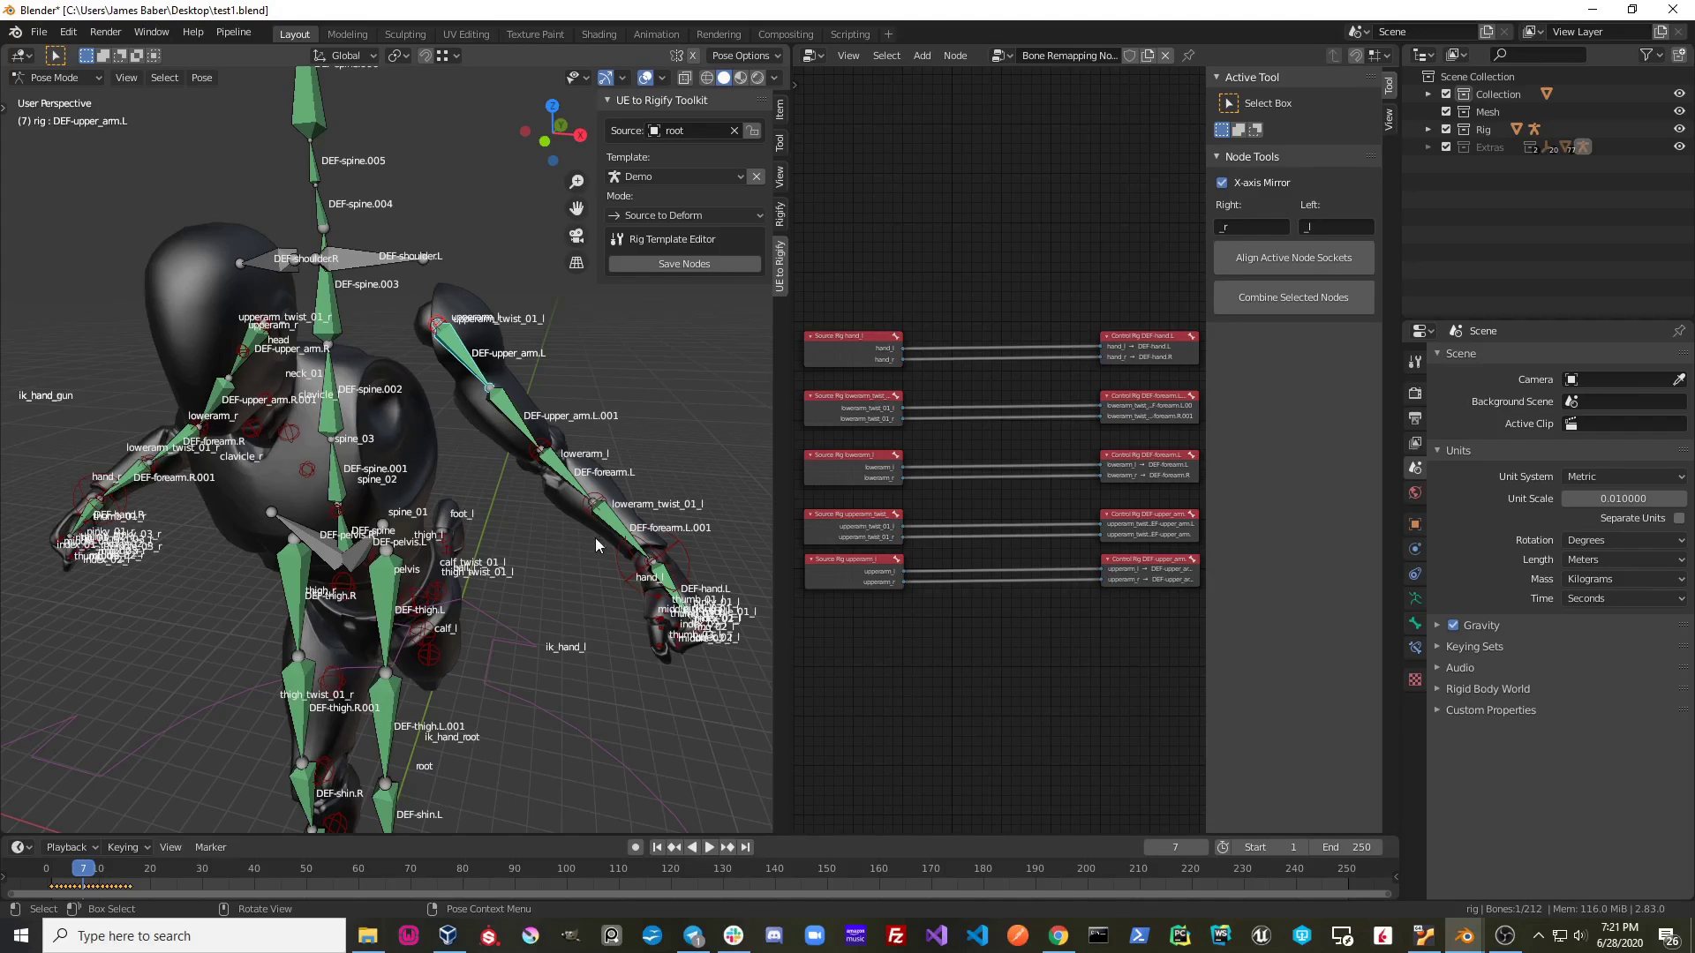
middle_click_drag(603, 541, 487, 476)
scroll(483, 464, "up", 3)
left_click(463, 364)
left_click(459, 358)
left_click(471, 361)
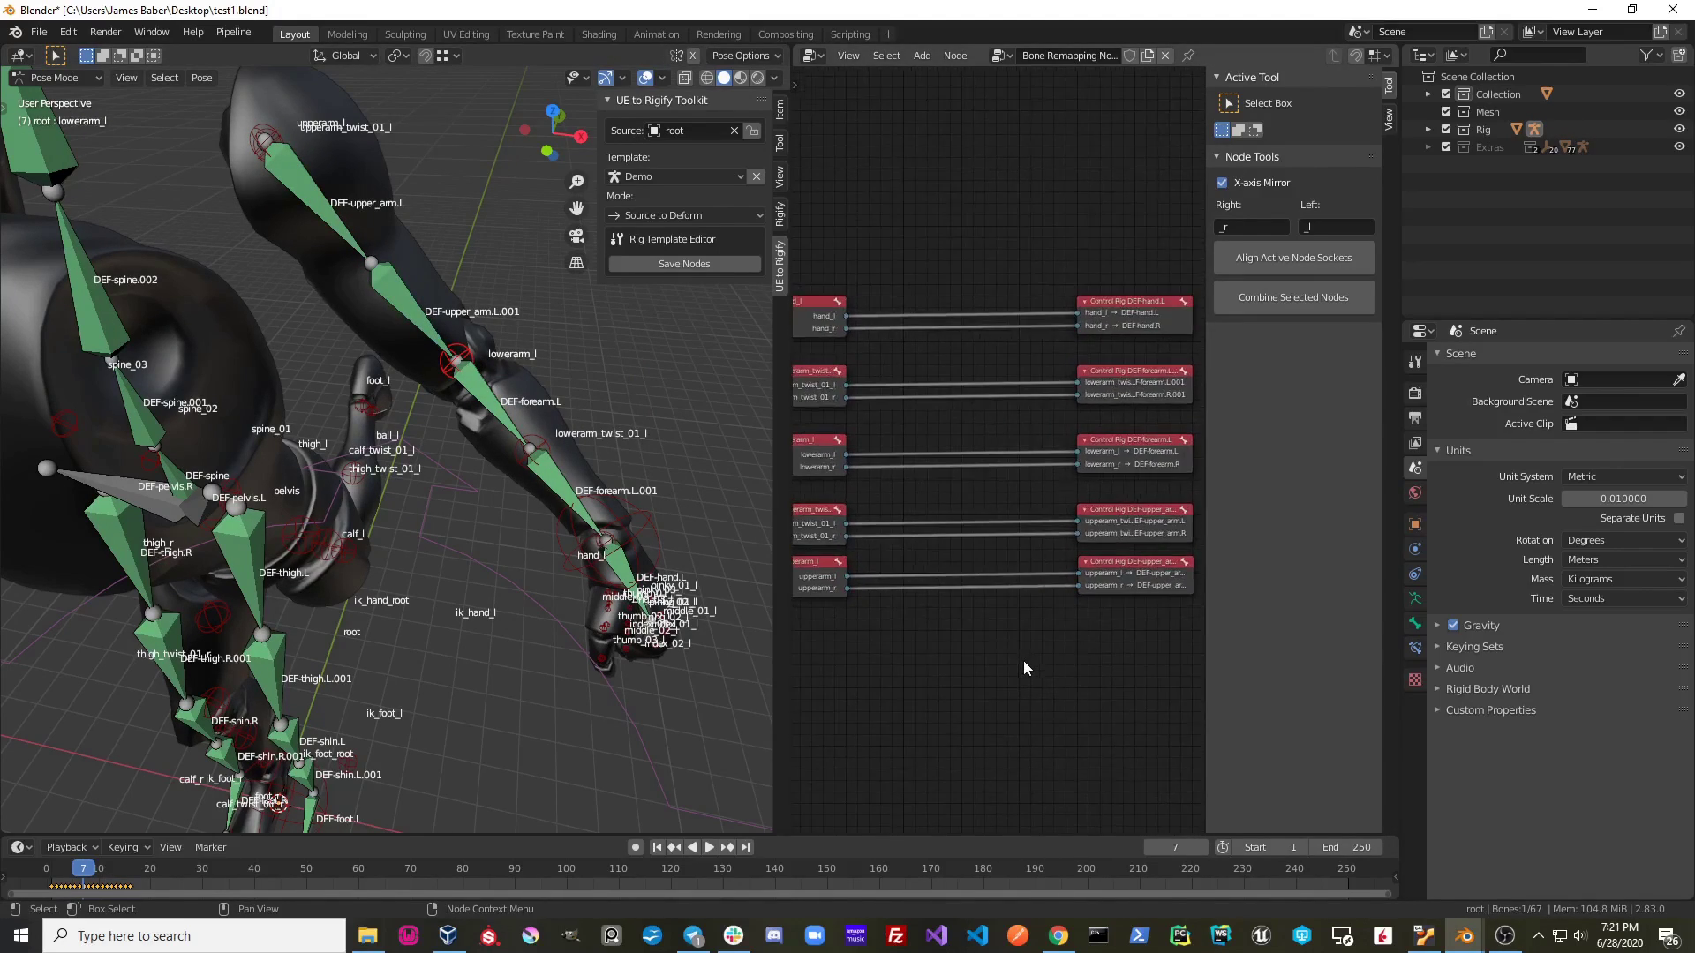
Step: Box-select the lowerarm / DEF-forearm node pair and delete it
middle_click_drag(1002, 662, 1042, 666)
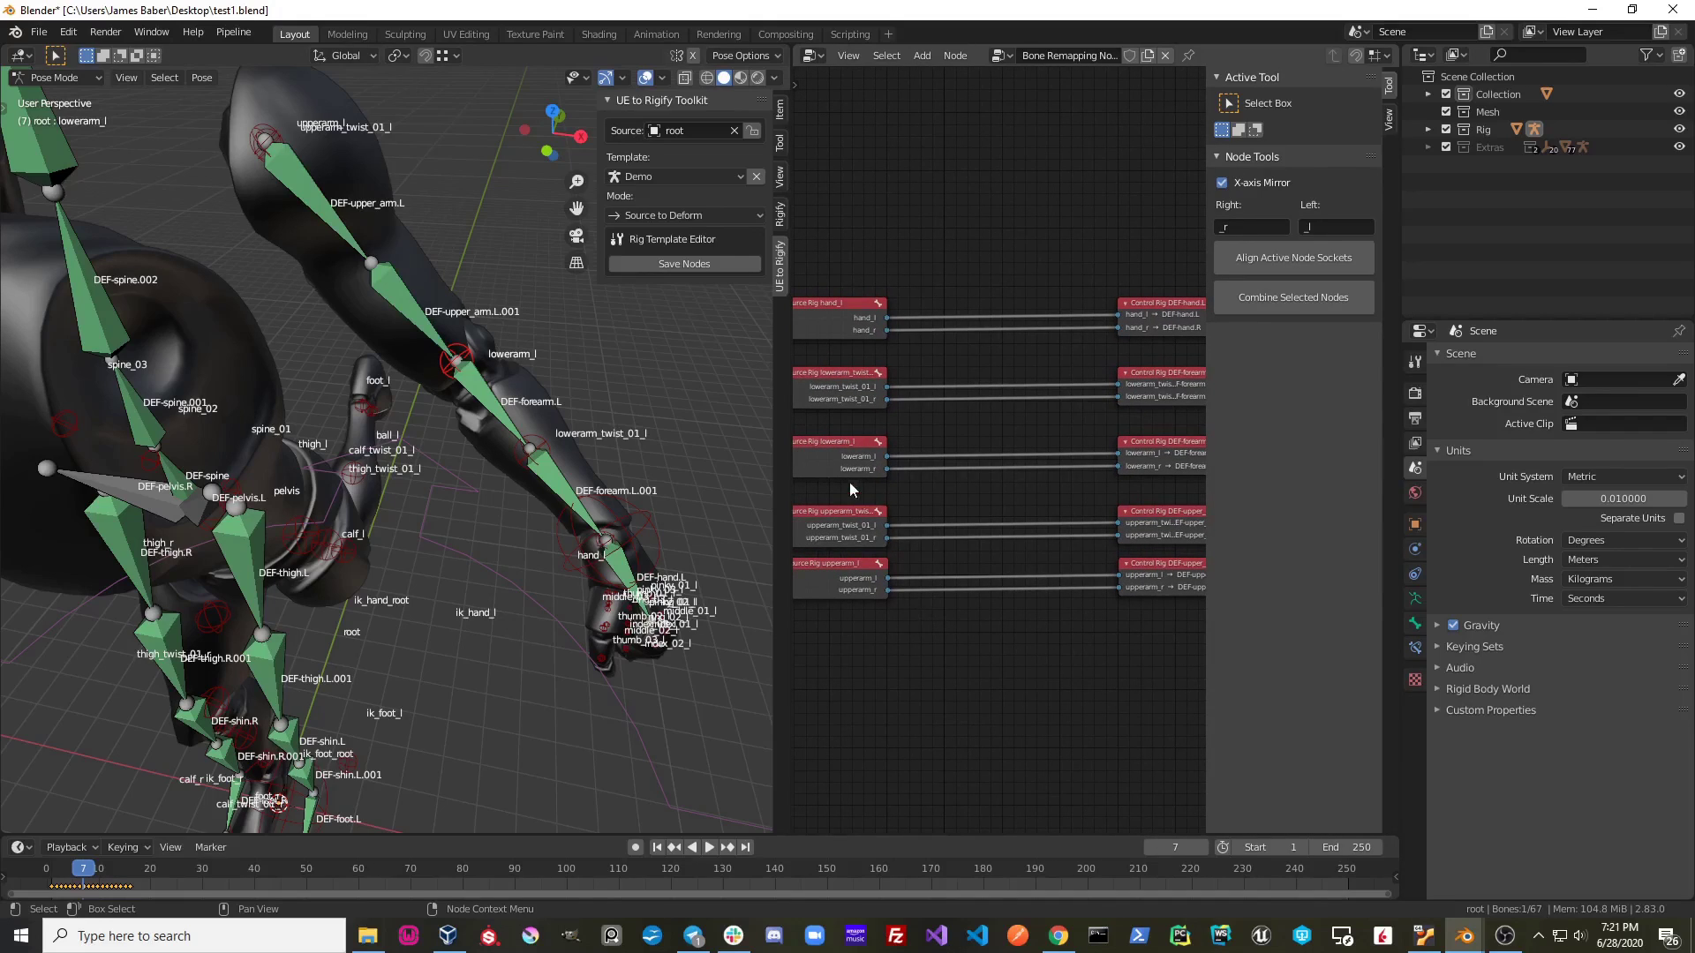
scroll(848, 473, "up", 1)
left_click_drag(822, 426, 1143, 472)
key("x")
mouse_move(529, 398)
middle_mouse_down()
mouse_move(439, 444)
mouse_move(529, 490)
mouse_move(444, 401)
middle_mouse_up()
scroll(569, 500, "up", 3)
middle_click_drag(476, 456, 530, 424)
scroll(941, 325, "down", 2)
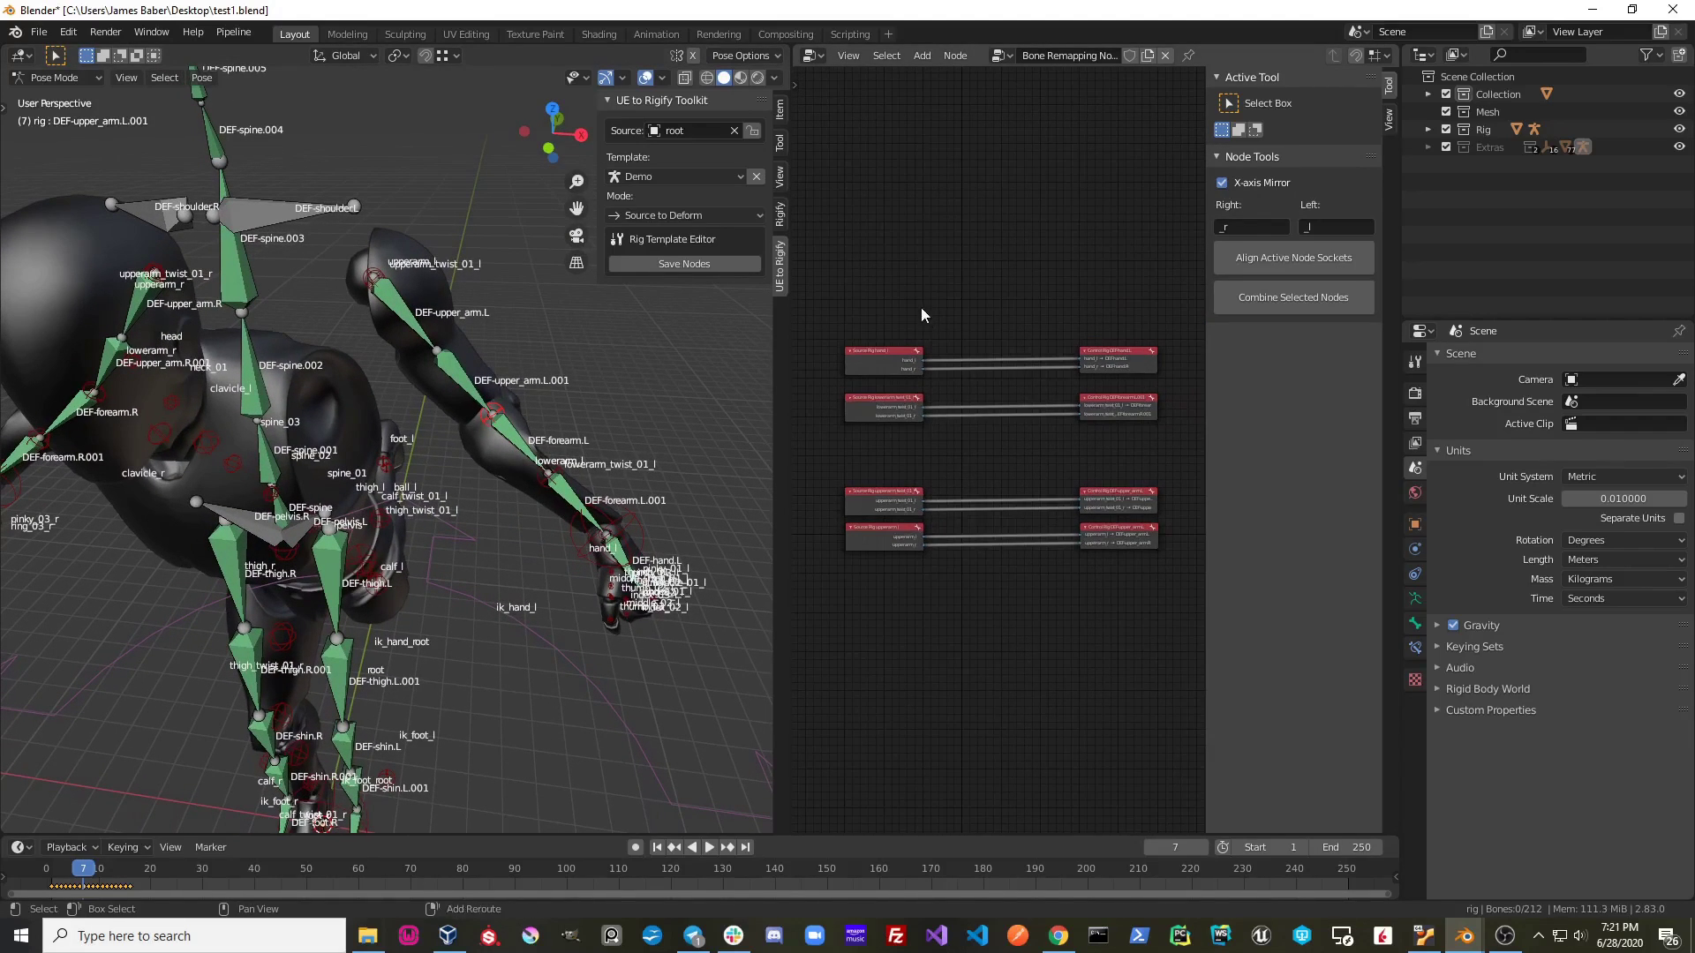
middle_click_drag(920, 304, 917, 329)
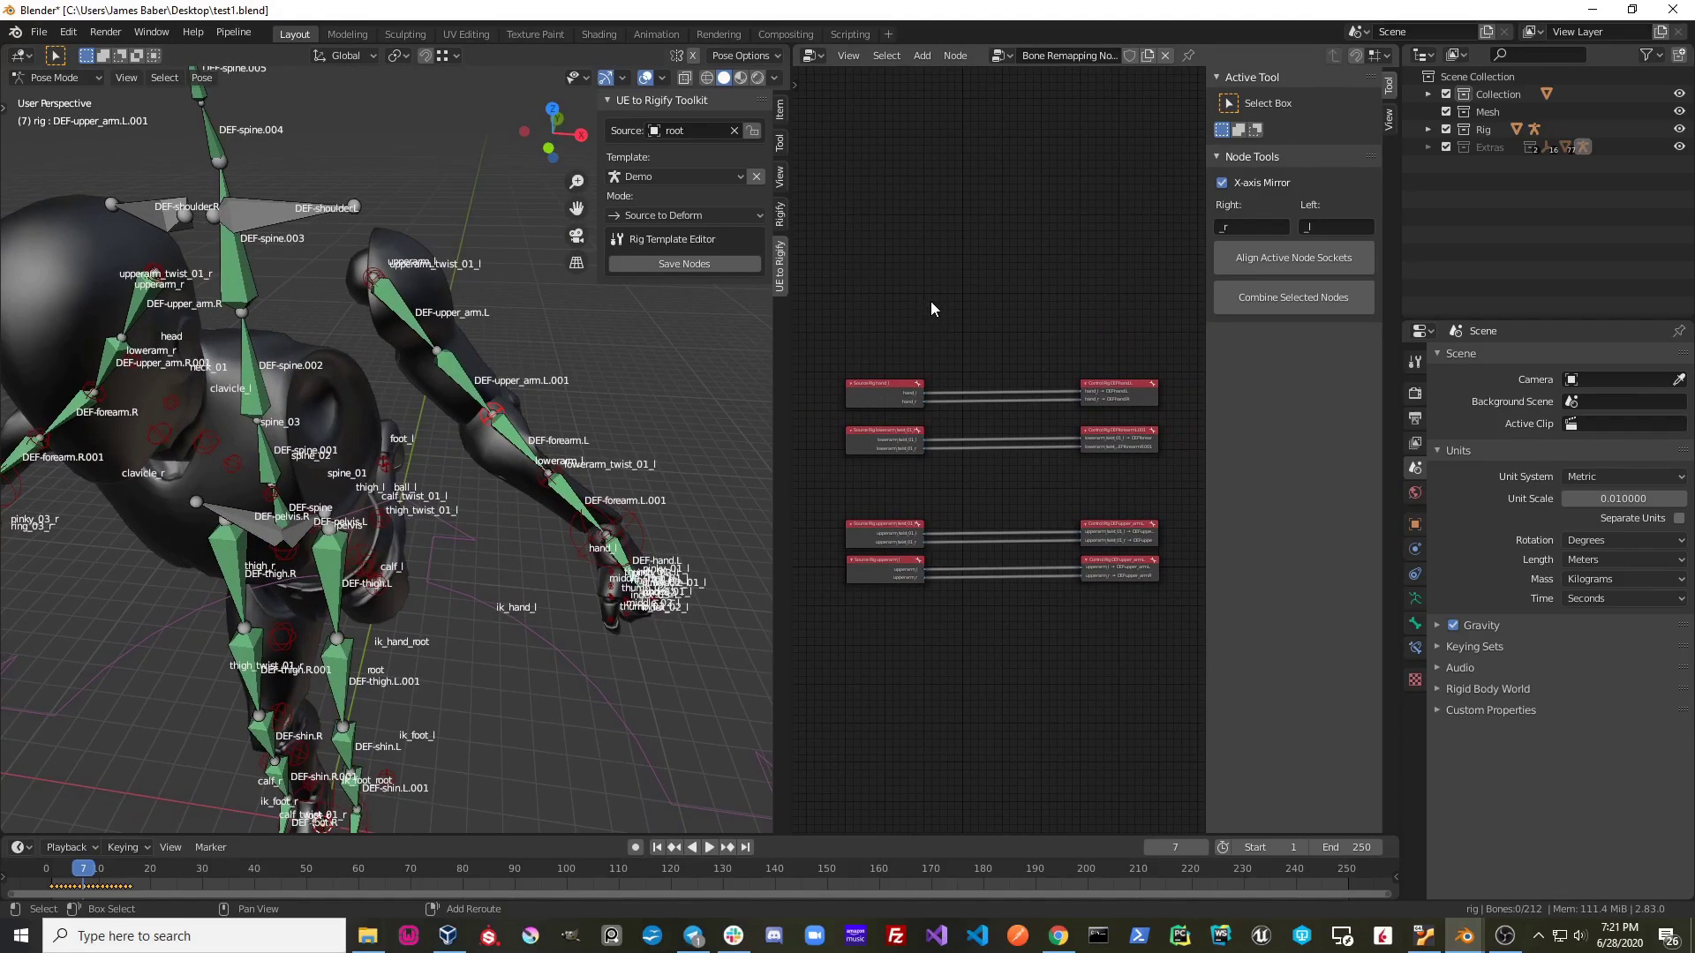
Step: Add a Source Rig lowerarm_l node below the twist pair
key("shift+a")
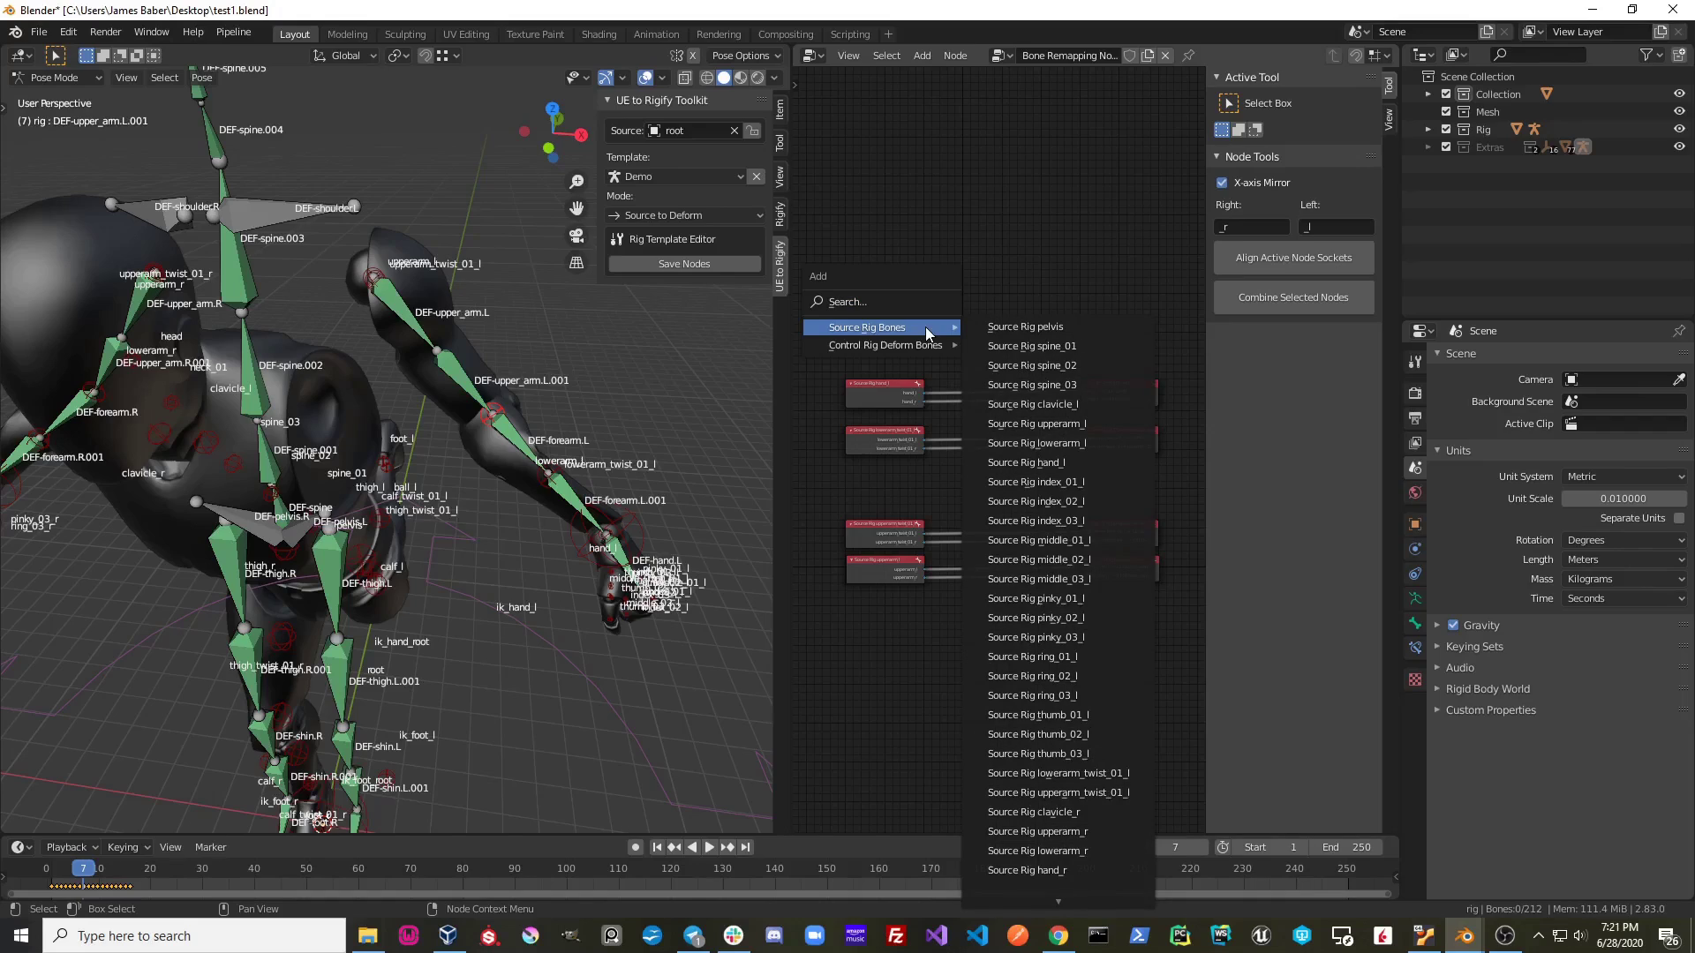
key("Escape")
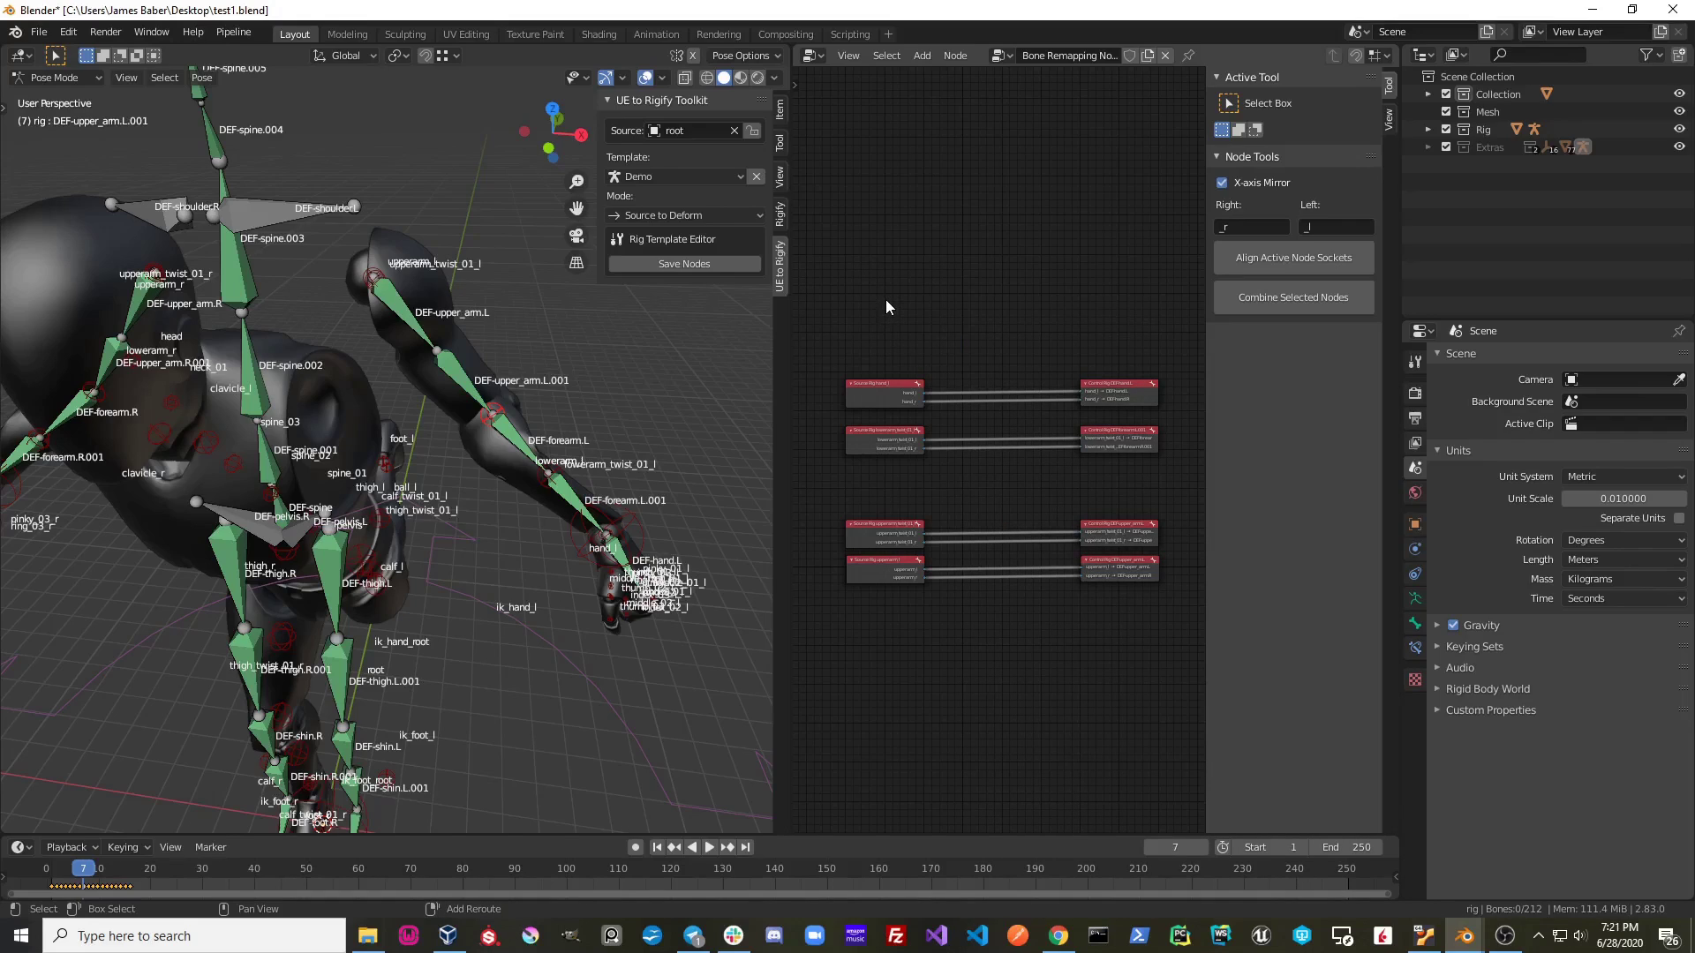
key("shift+a")
left_click(886, 299)
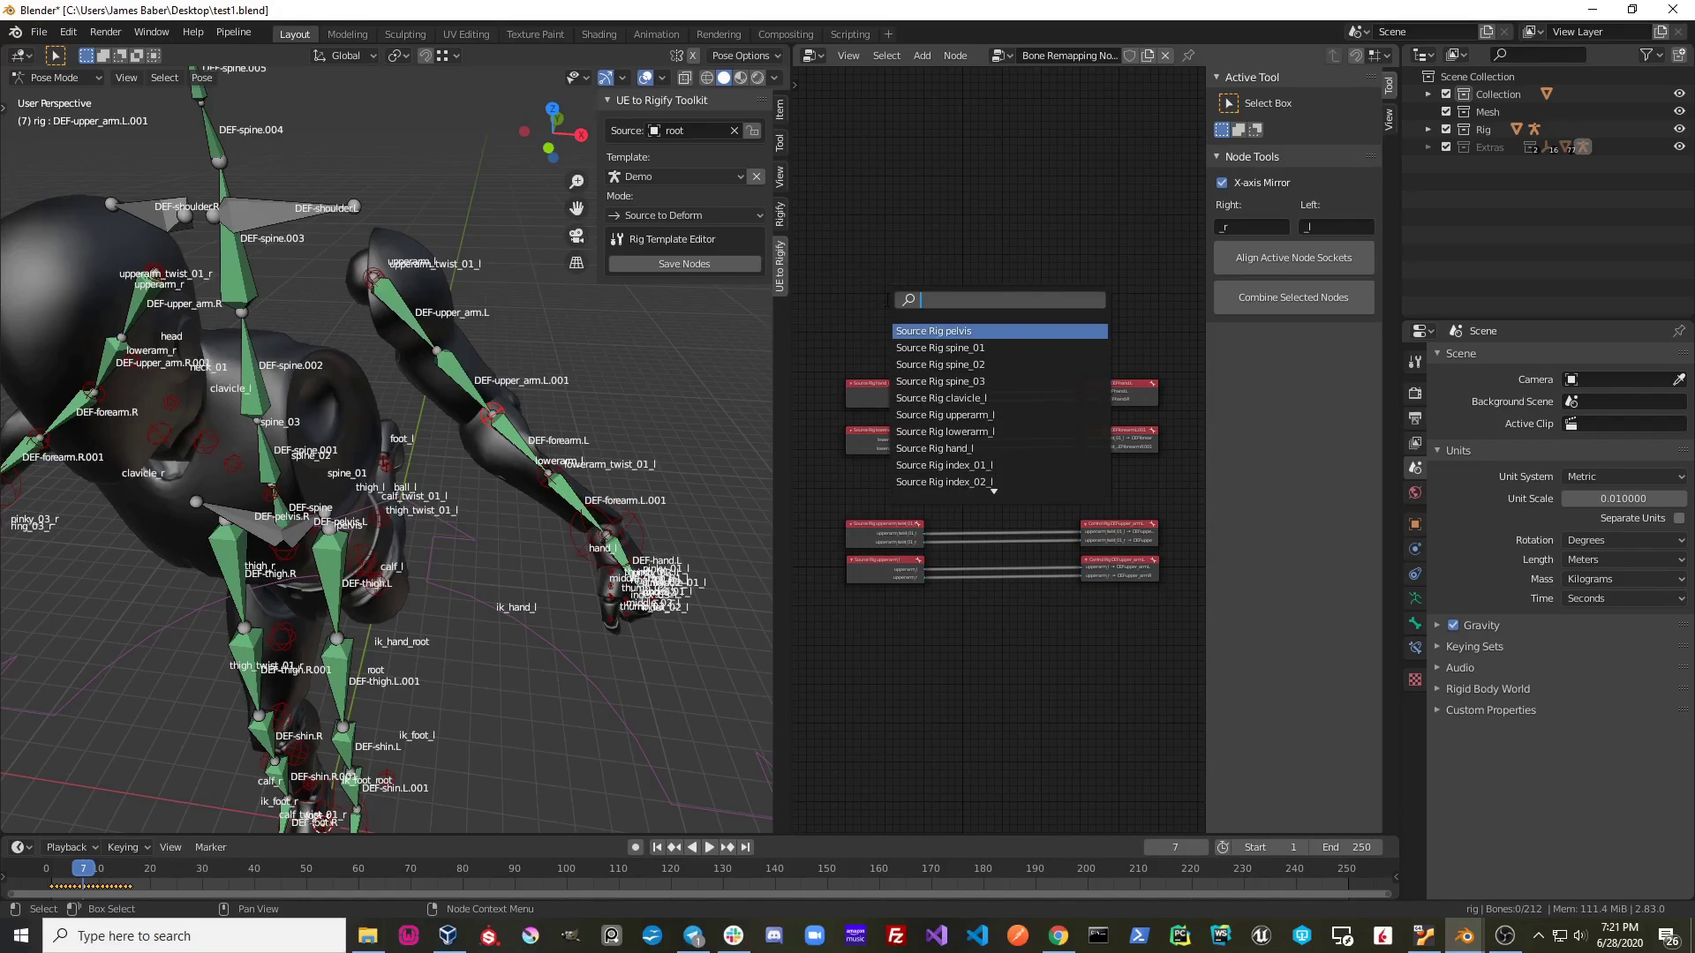
type("lower")
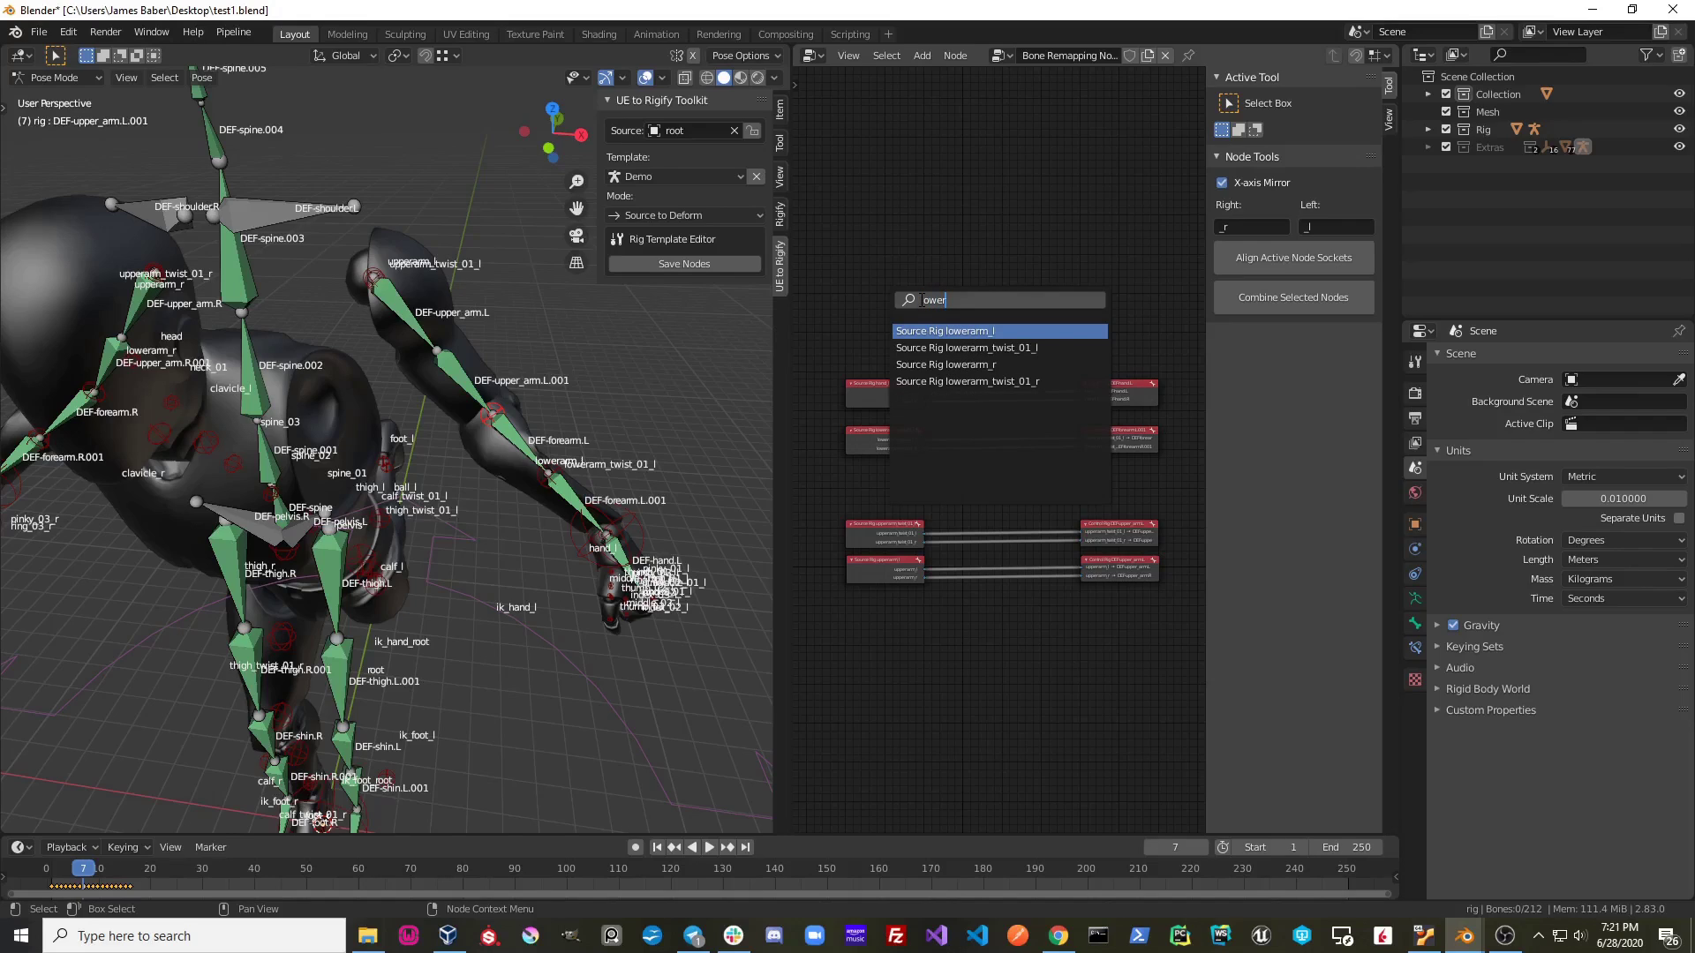
left_click(992, 329)
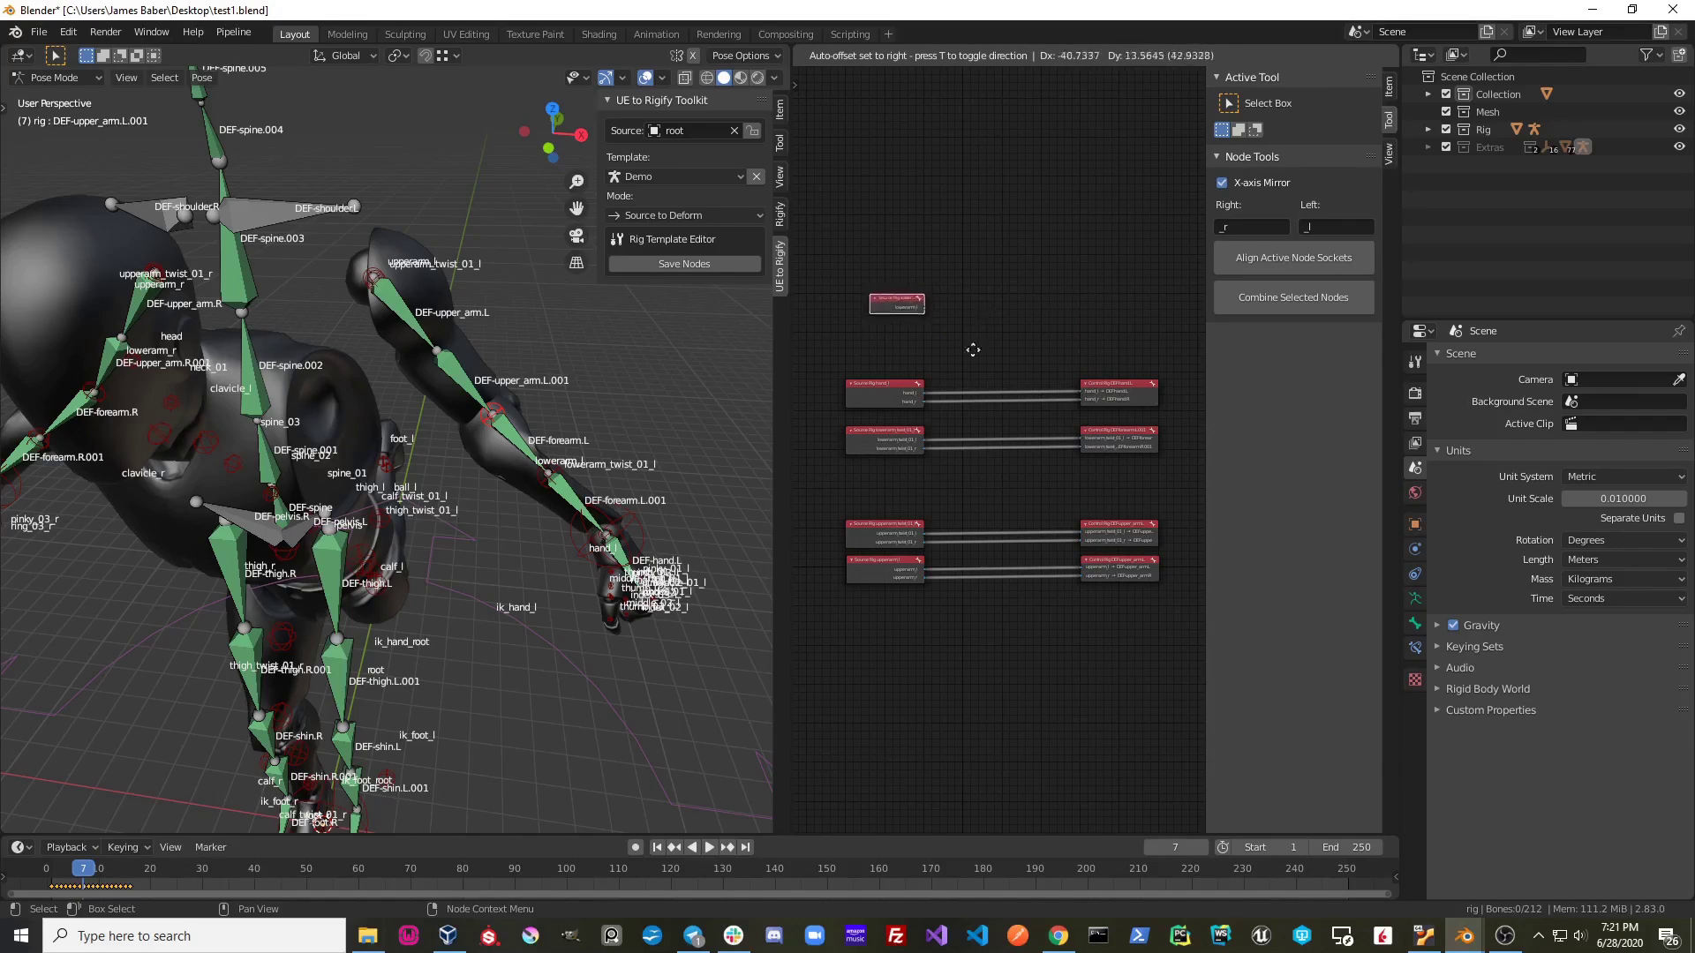
left_click(955, 496)
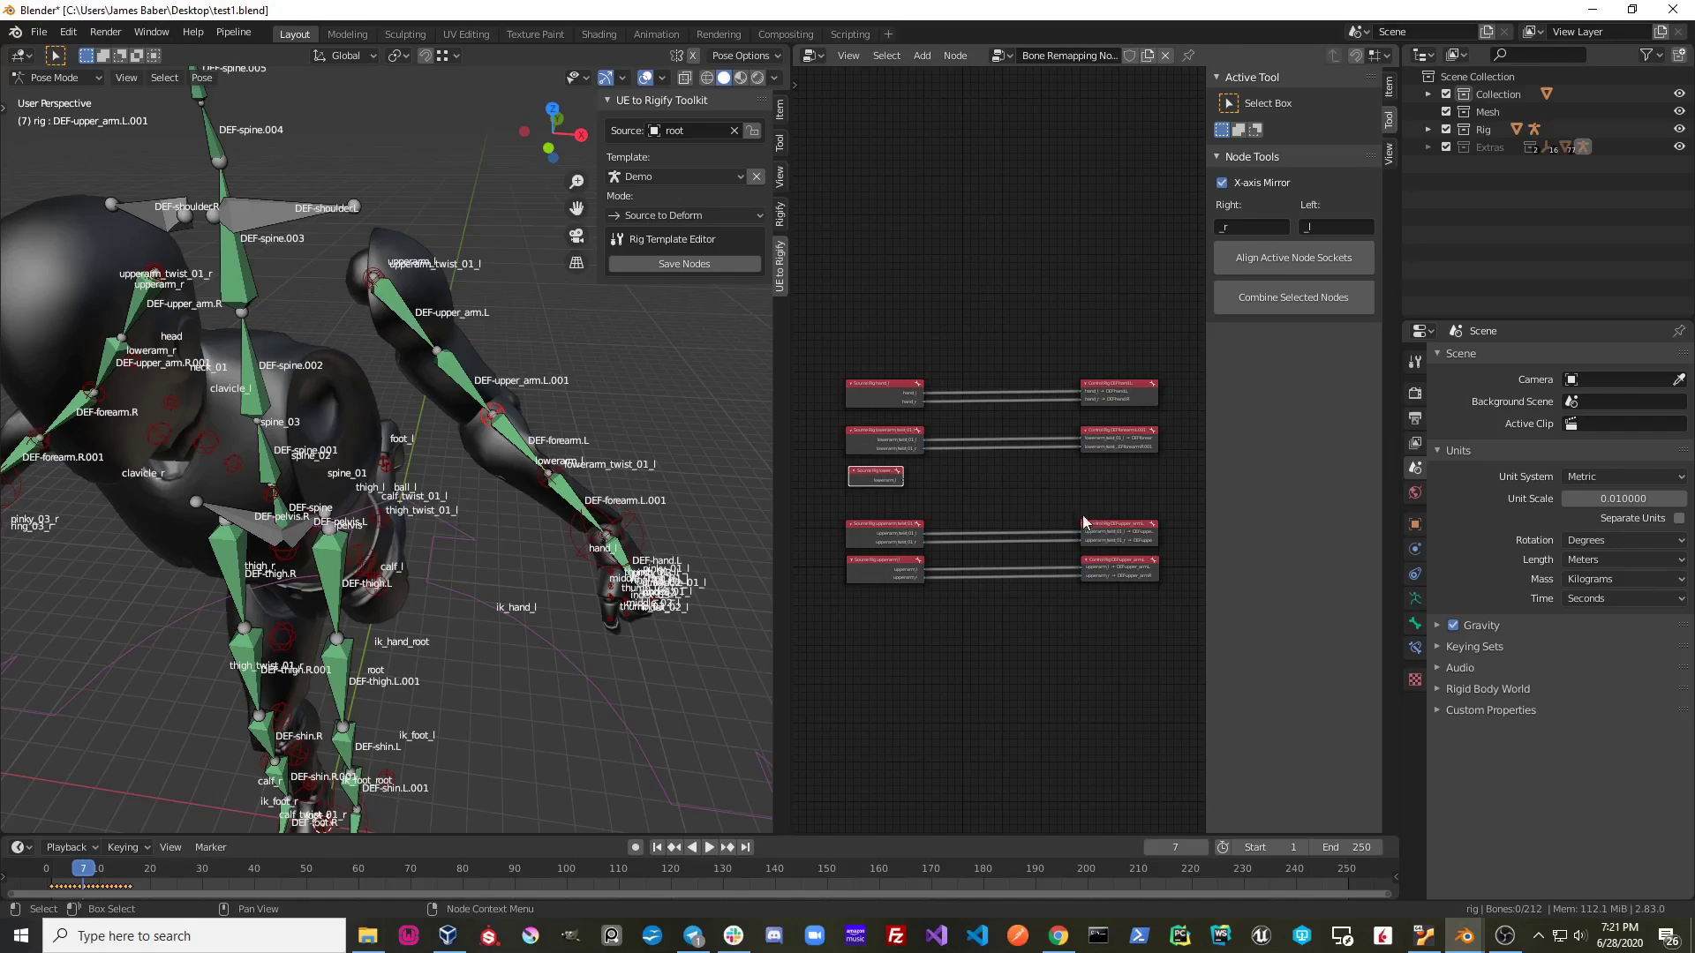
Step: Add a Control Rig DEF-forearm.L node and link lowerarm_l's output into it
key("shift+a")
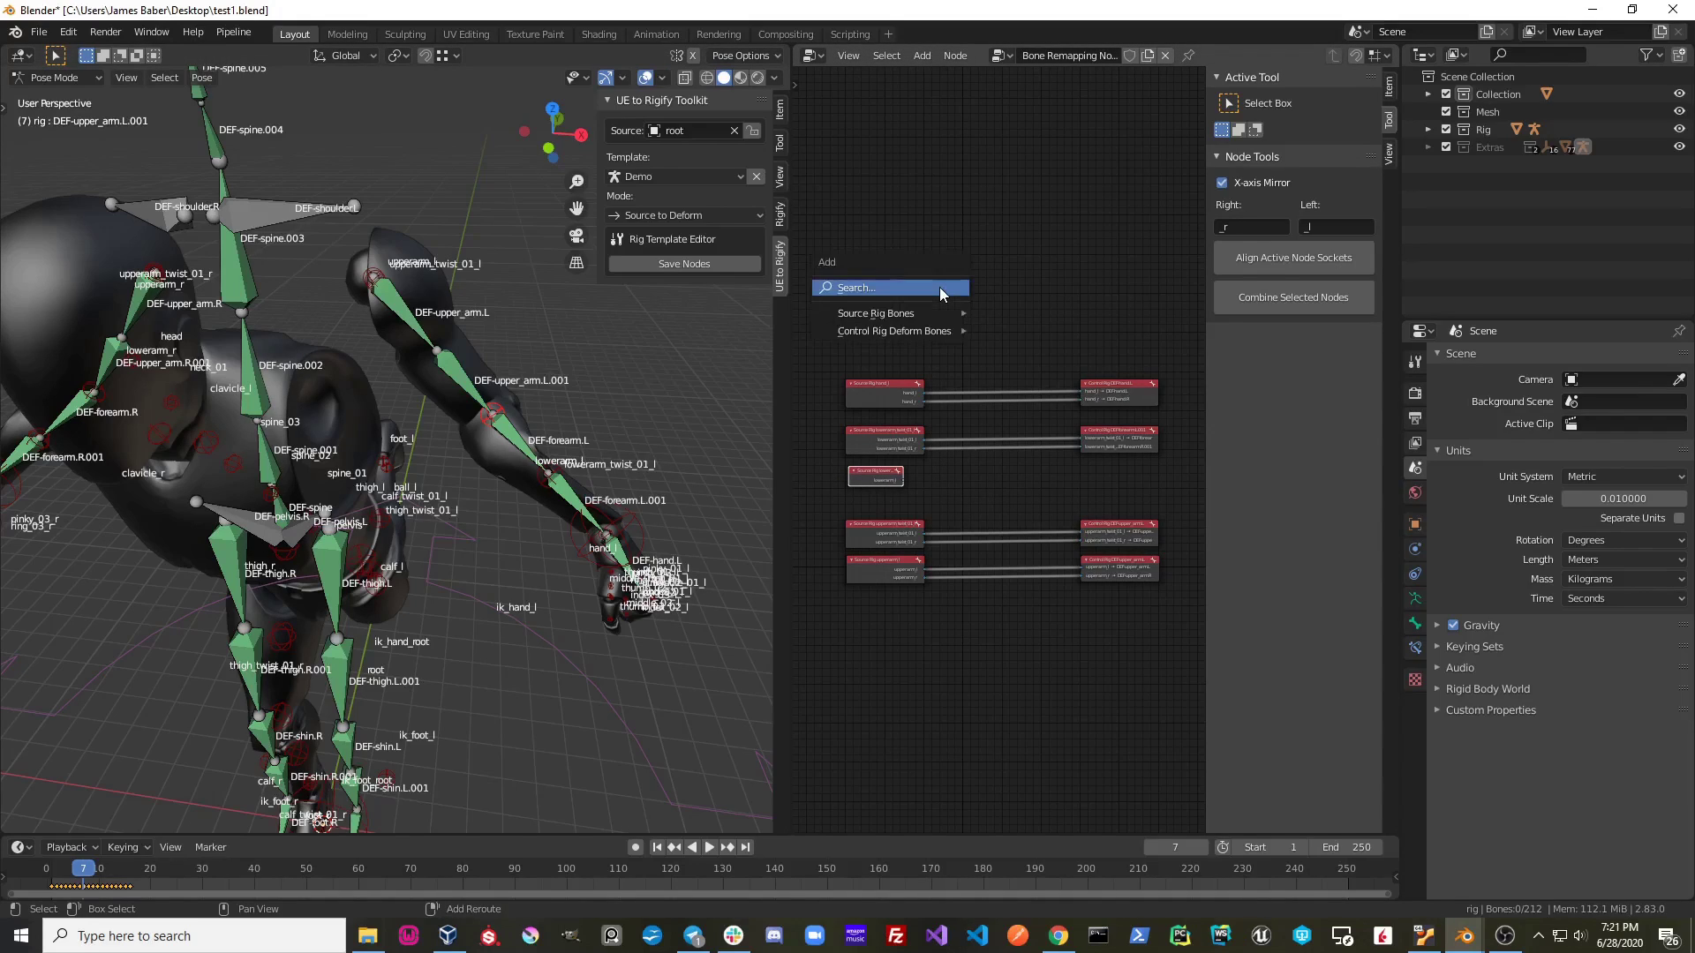
left_click(939, 287)
type("fore")
key("Return")
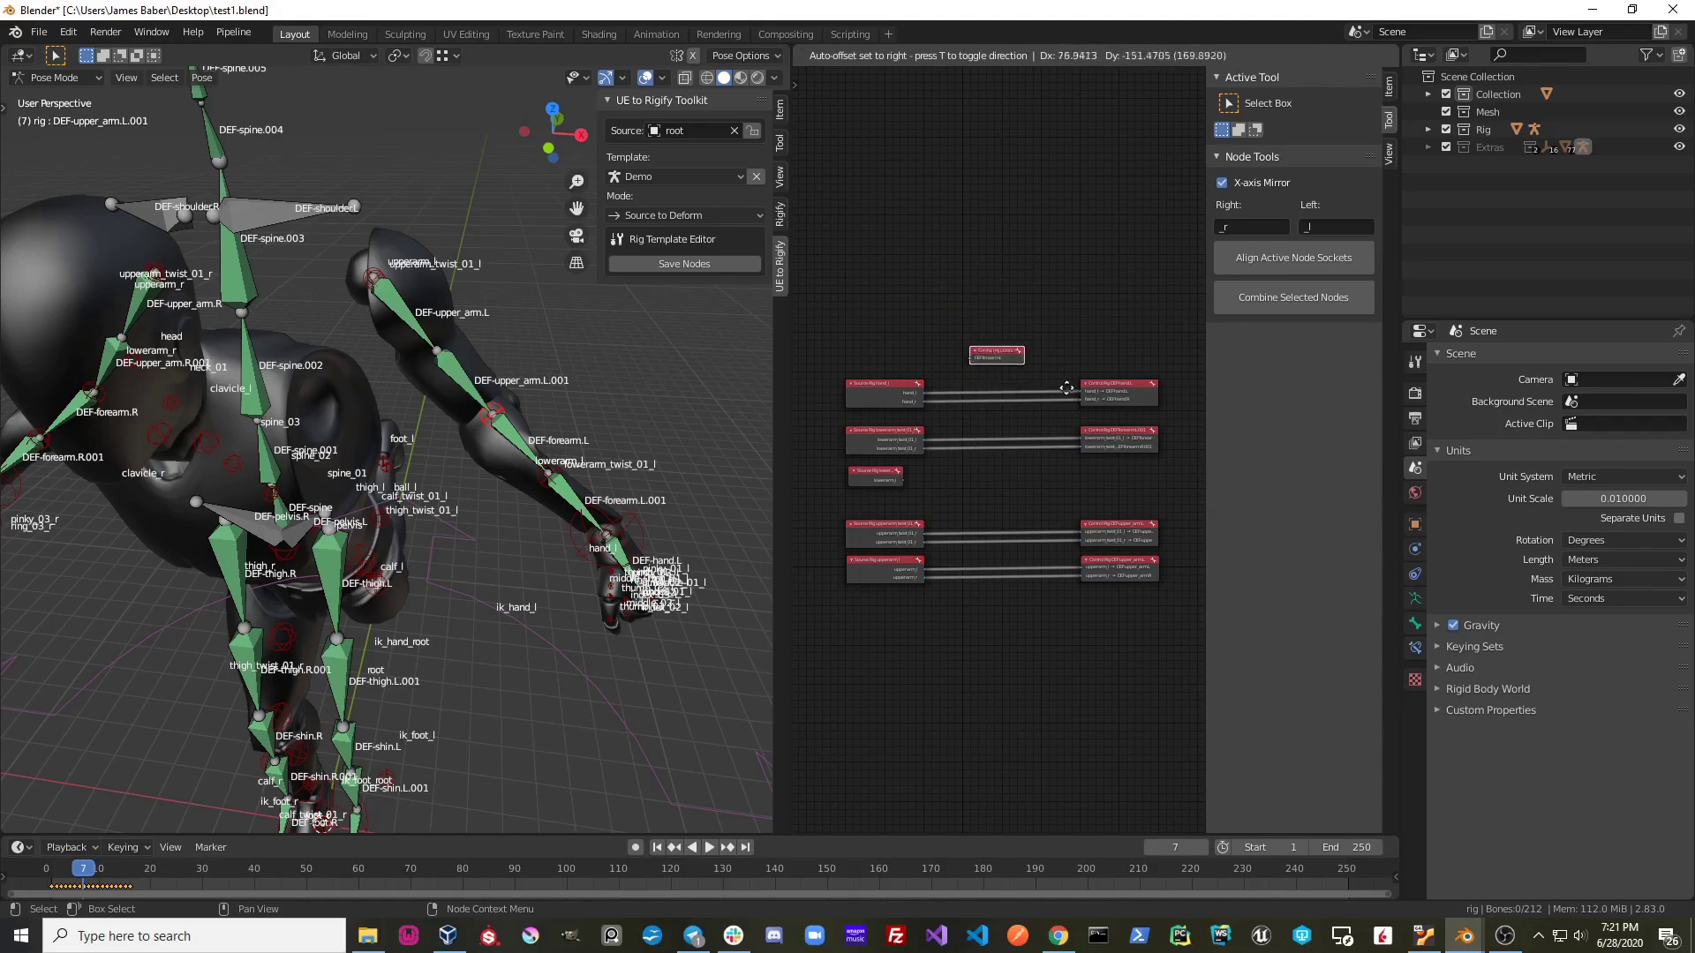
left_click(1099, 477)
key("Home")
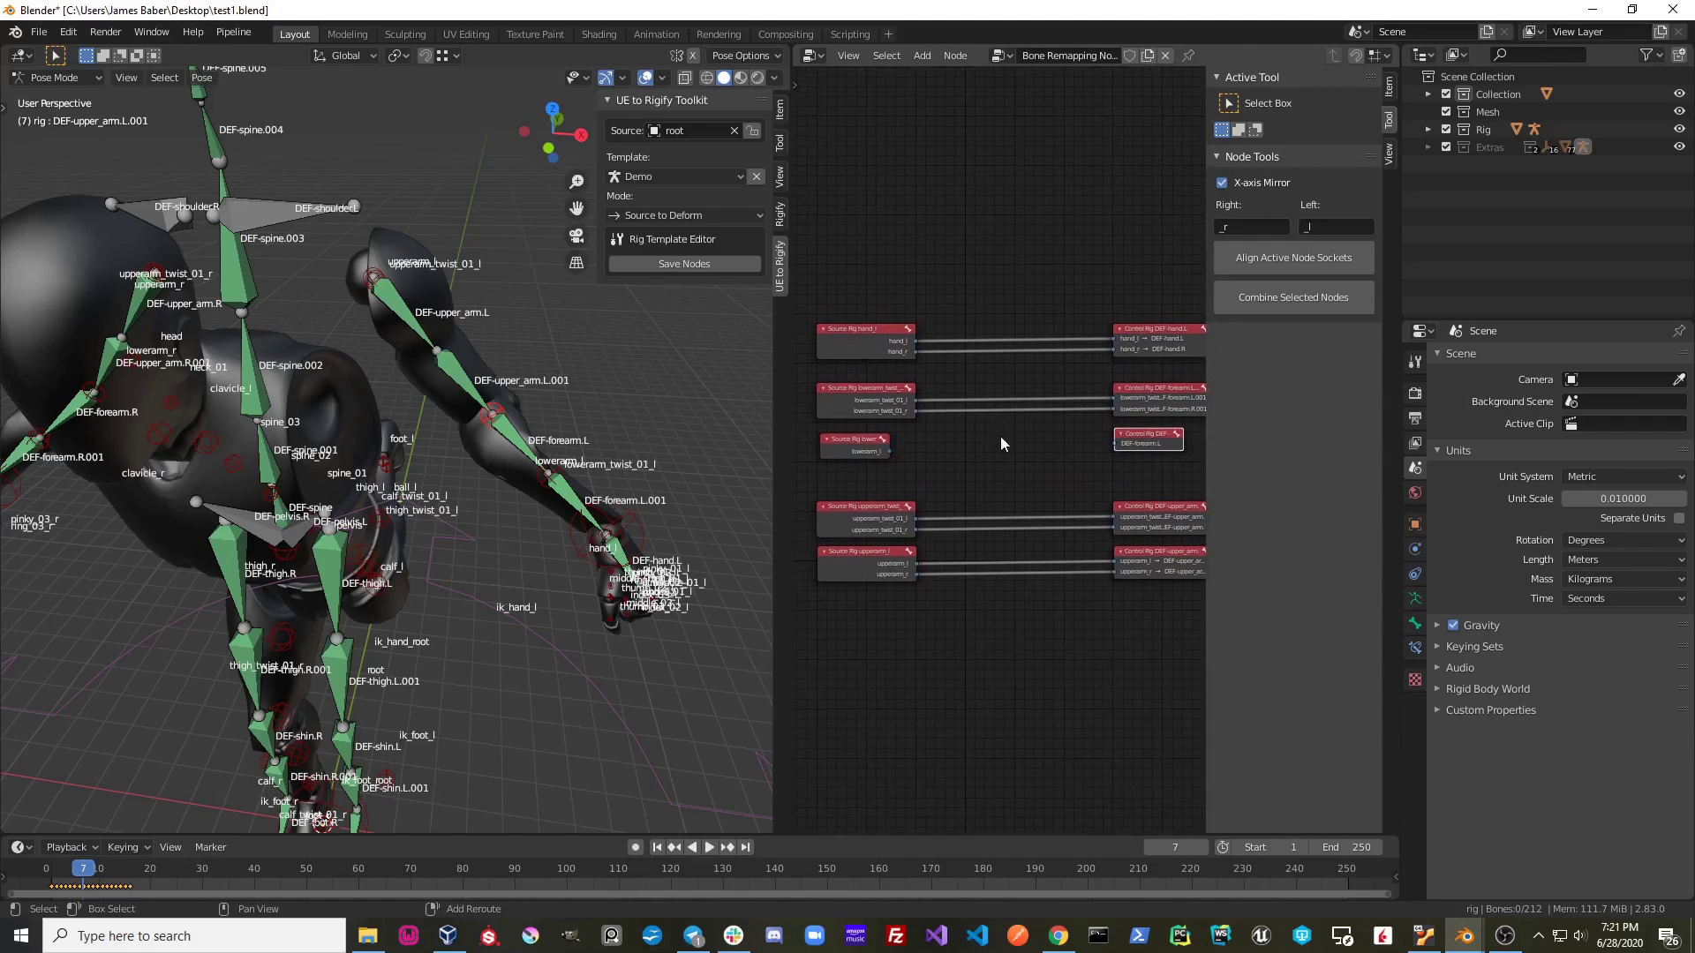
mouse_move(892, 447)
left_mouse_down()
mouse_move(1099, 447)
mouse_move(974, 460)
mouse_move(1113, 442)
left_mouse_up()
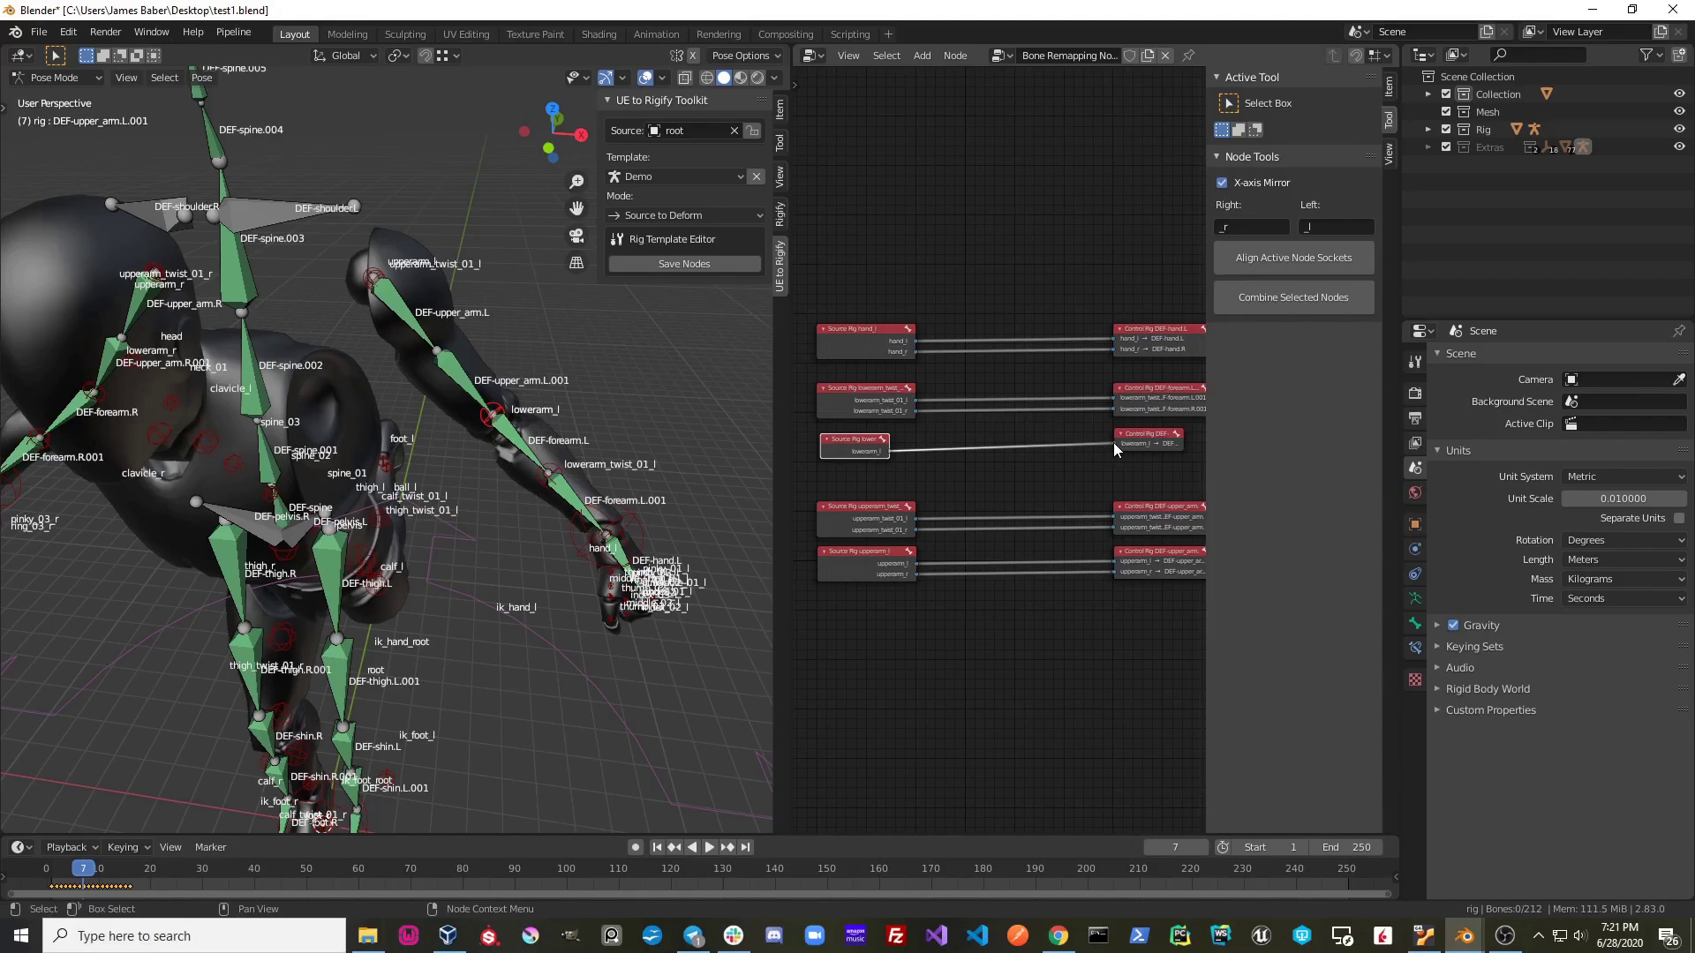
Step: Add a lowerarm_r source node and a DEF-forearm.R control node
mouse_move(691, 418)
middle_mouse_down()
mouse_move(469, 421)
mouse_move(629, 390)
mouse_move(373, 358)
mouse_move(398, 361)
middle_mouse_up()
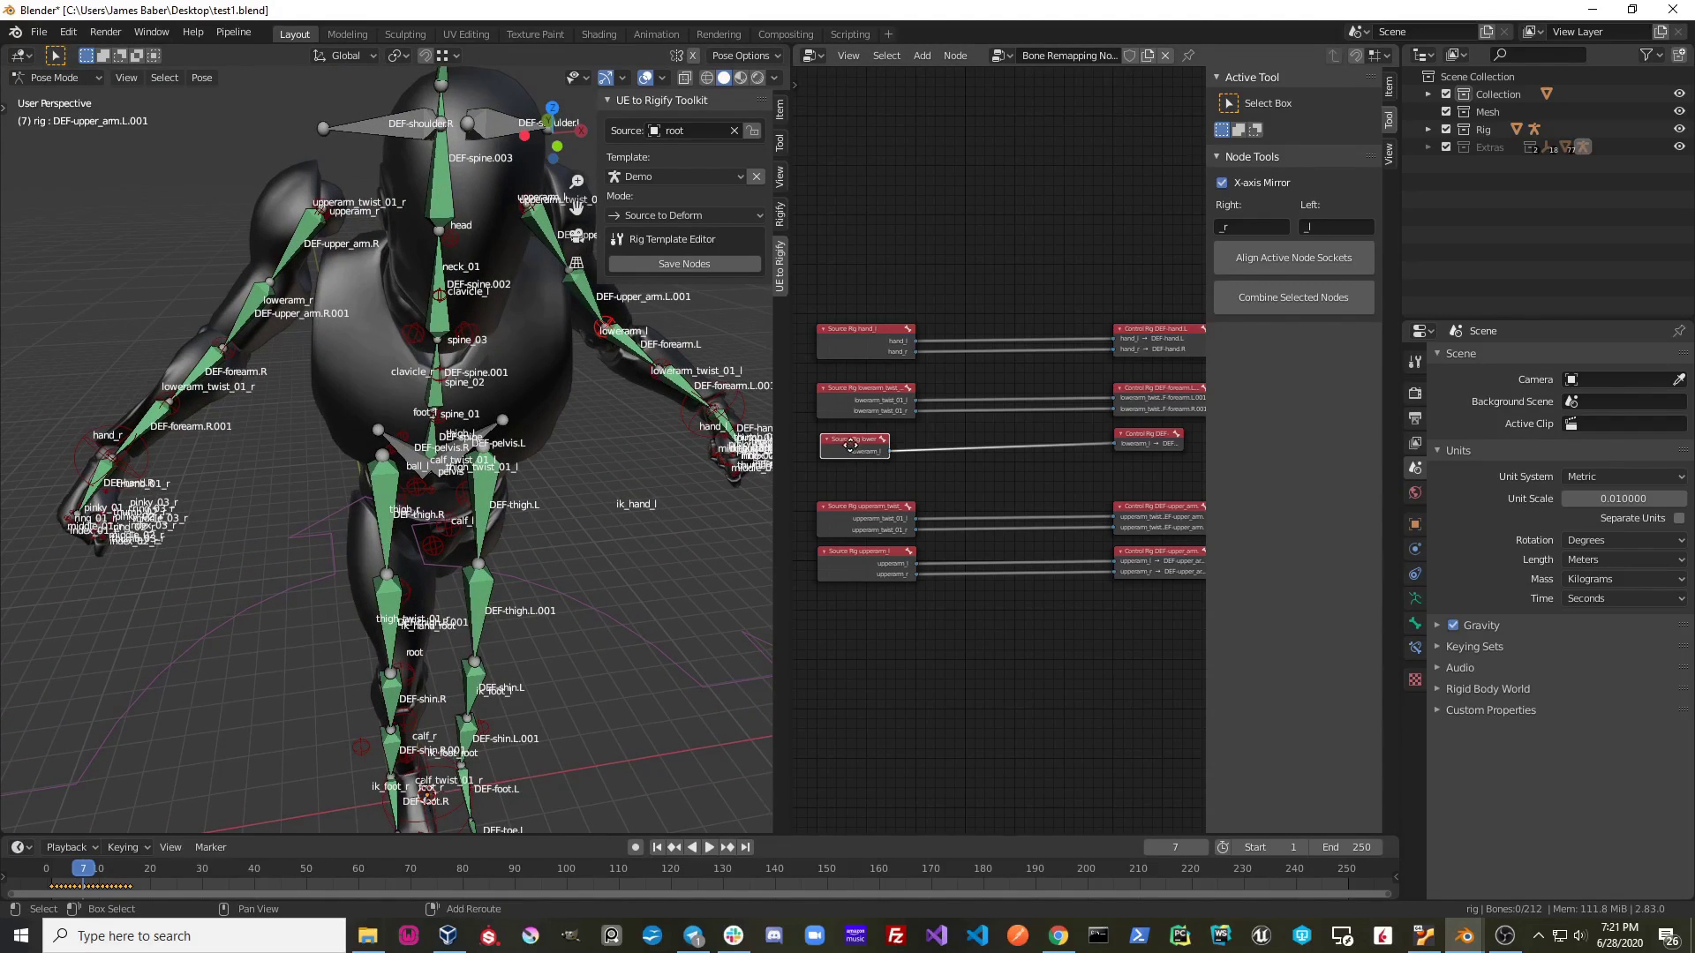
middle_click_drag(874, 456, 863, 438)
key("shift+a")
type("lowe")
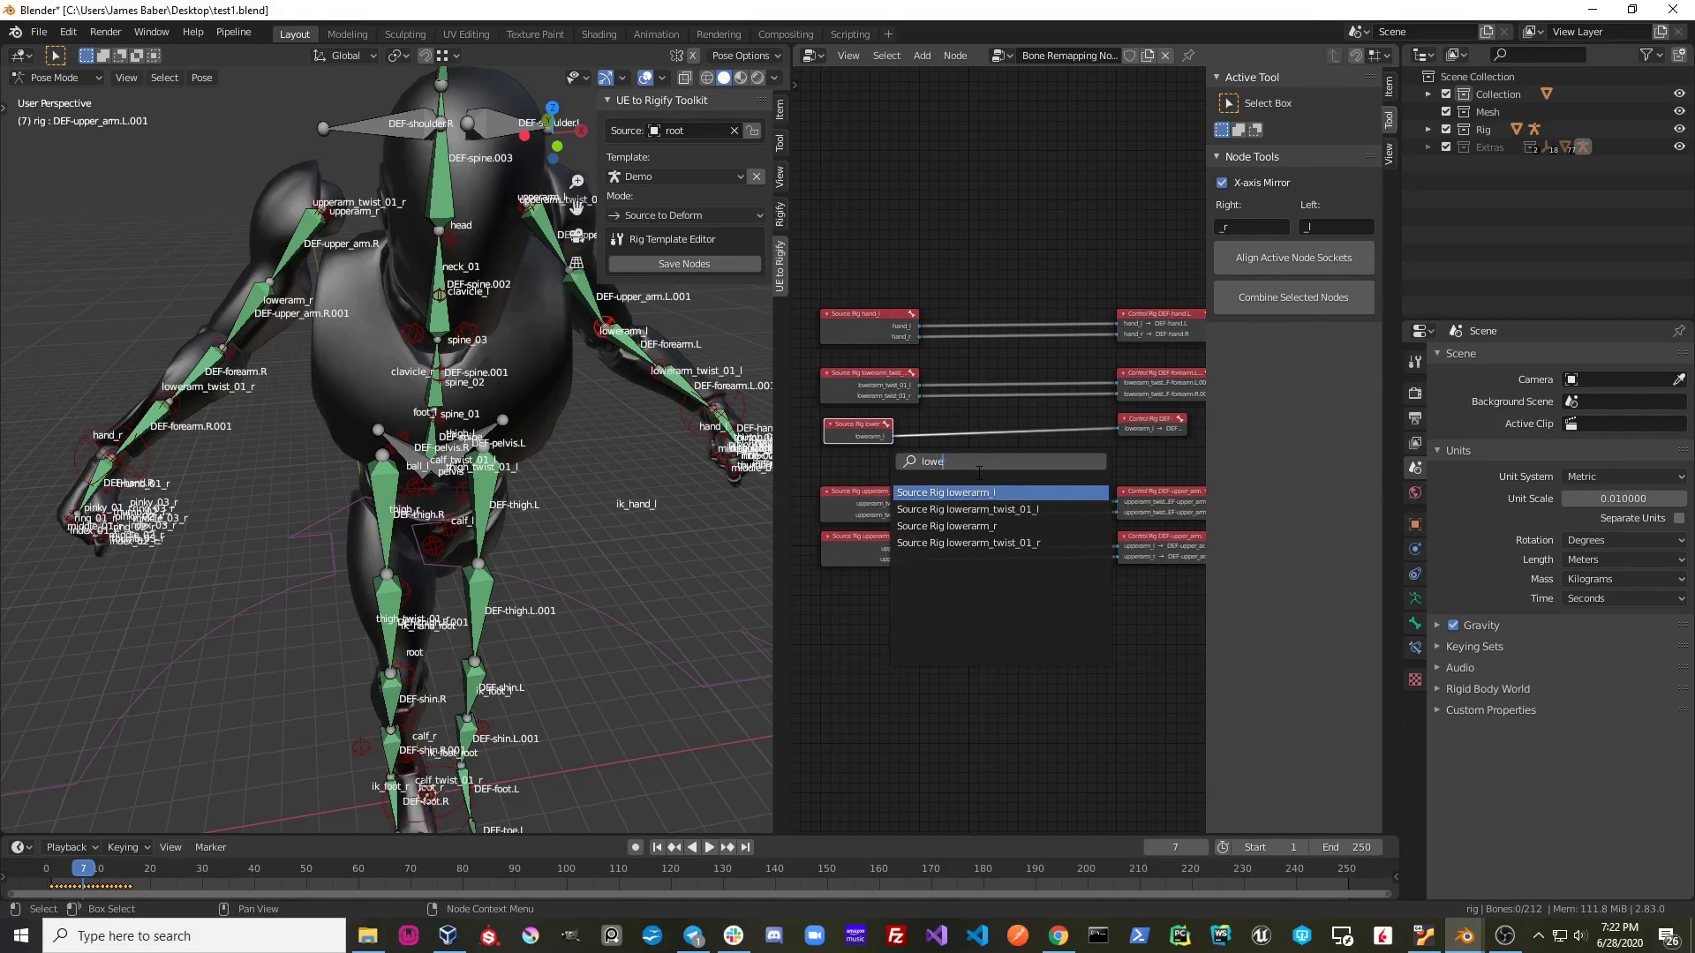
left_click(947, 509)
left_click(980, 470)
key("shift+a")
left_click(1060, 537)
Step: Place the DEF-forearm.R node, then set the toolkit to Control mode at frame 4
left_click(1166, 457)
middle_click_drag(398, 463, 571, 492)
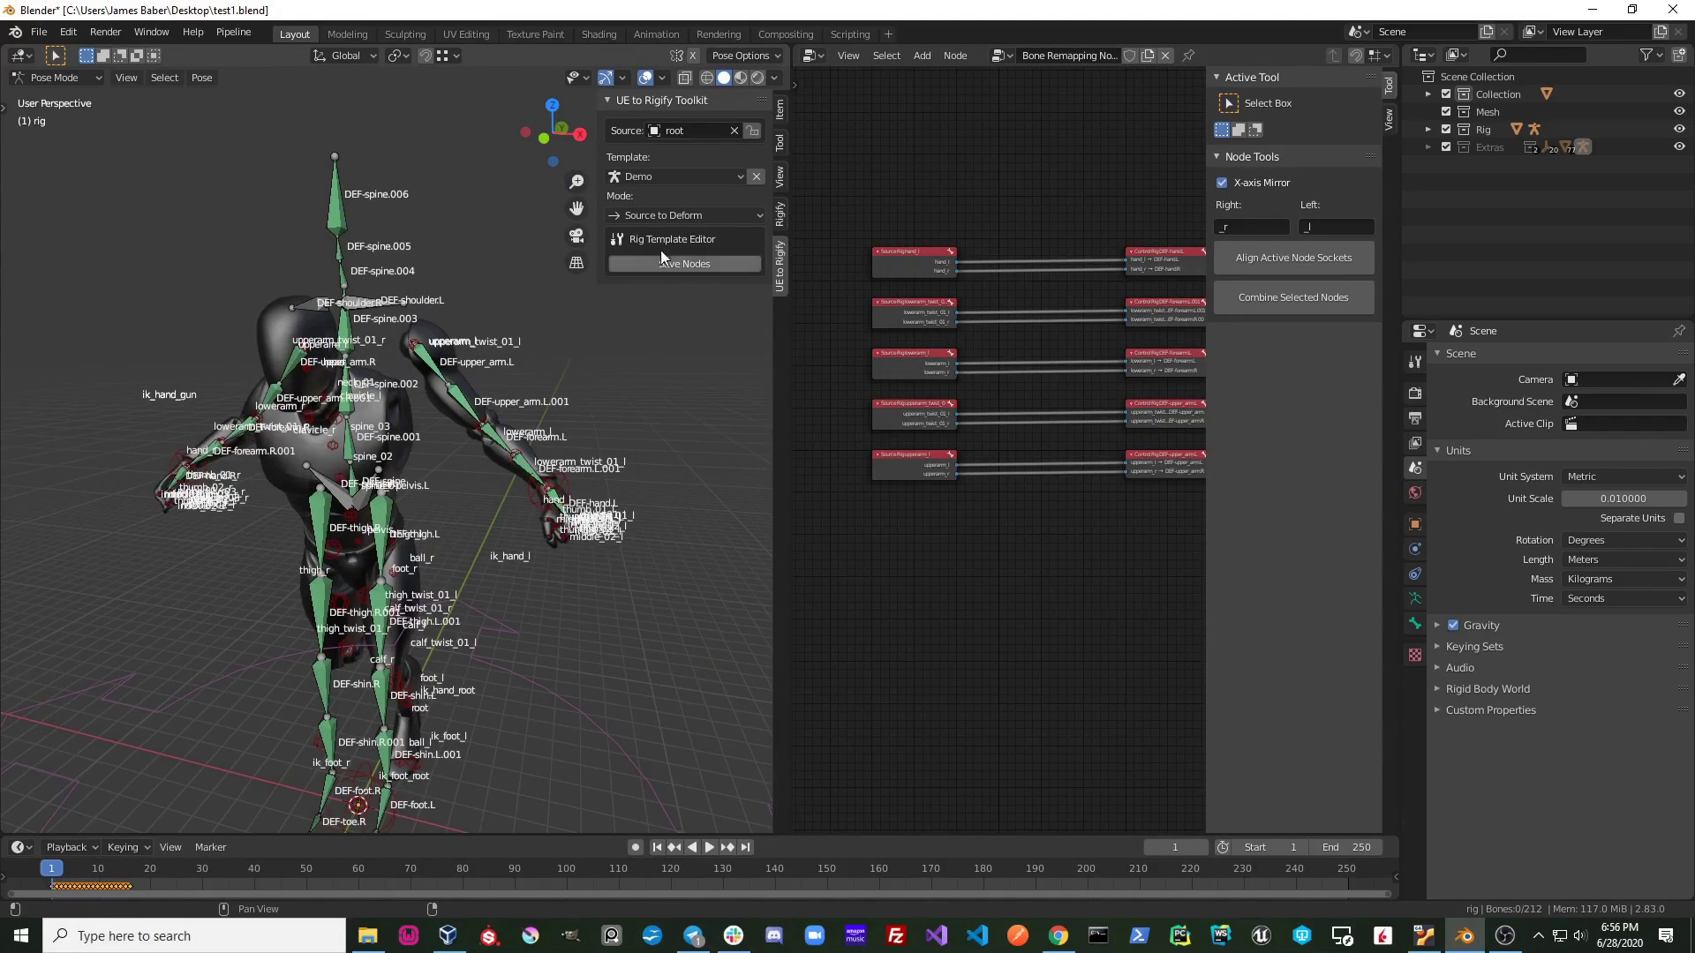
left_click(660, 213)
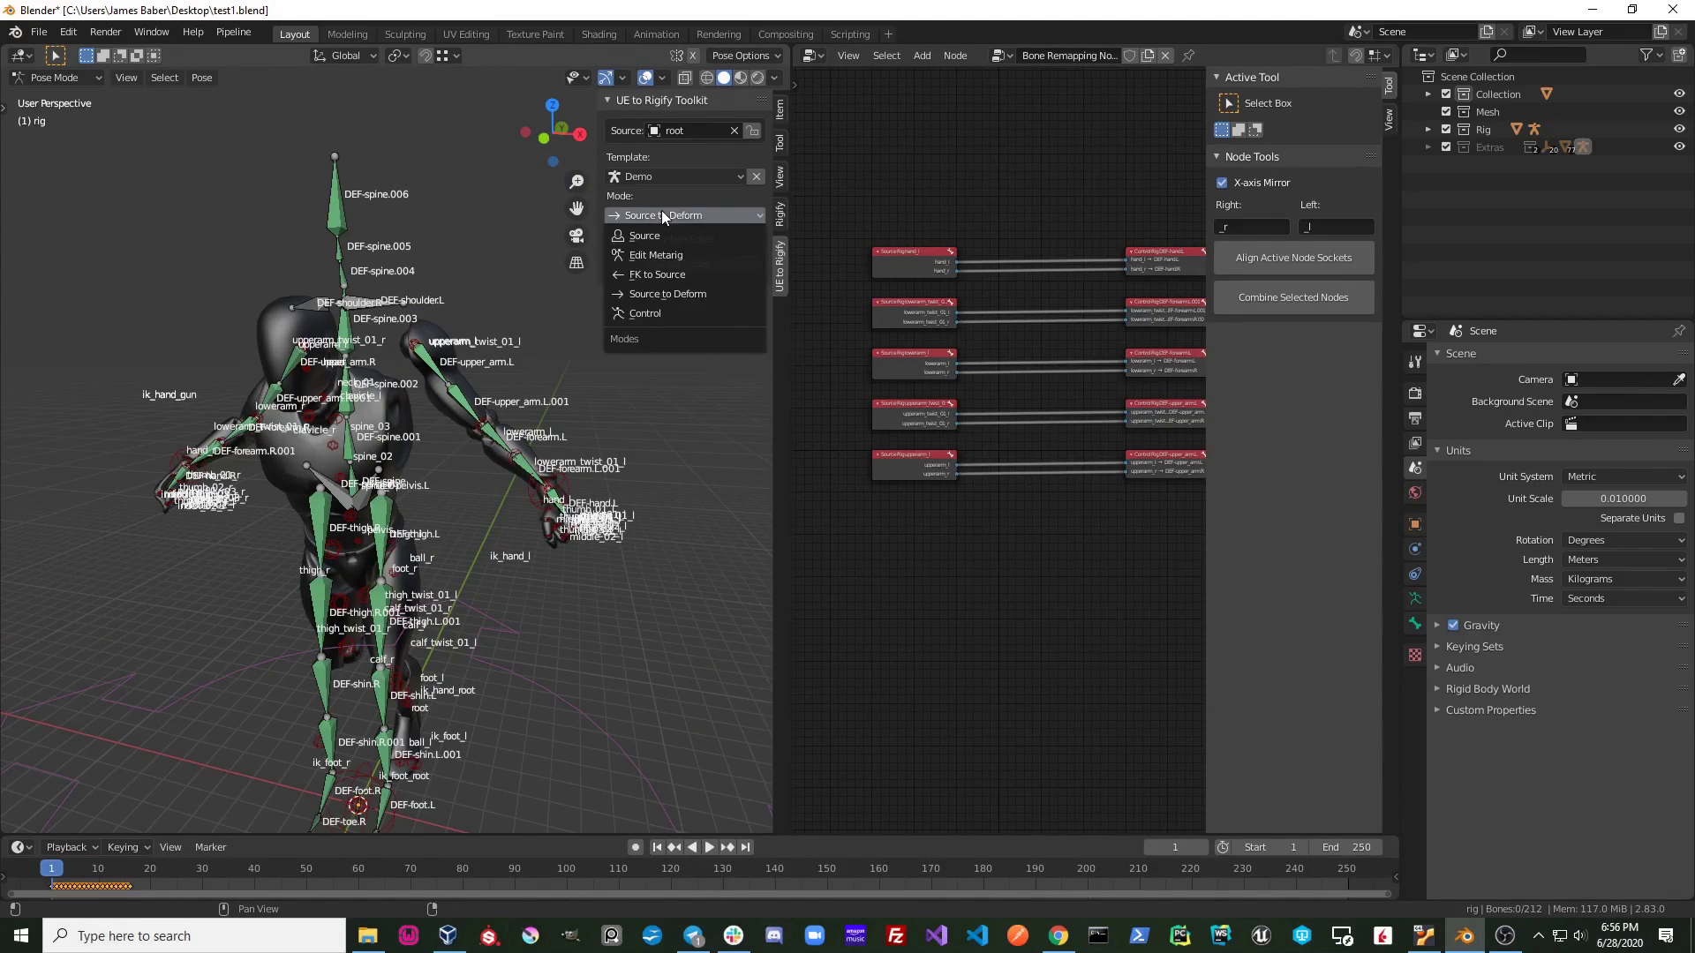
left_click(661, 311)
left_click_drag(51, 870, 64, 884)
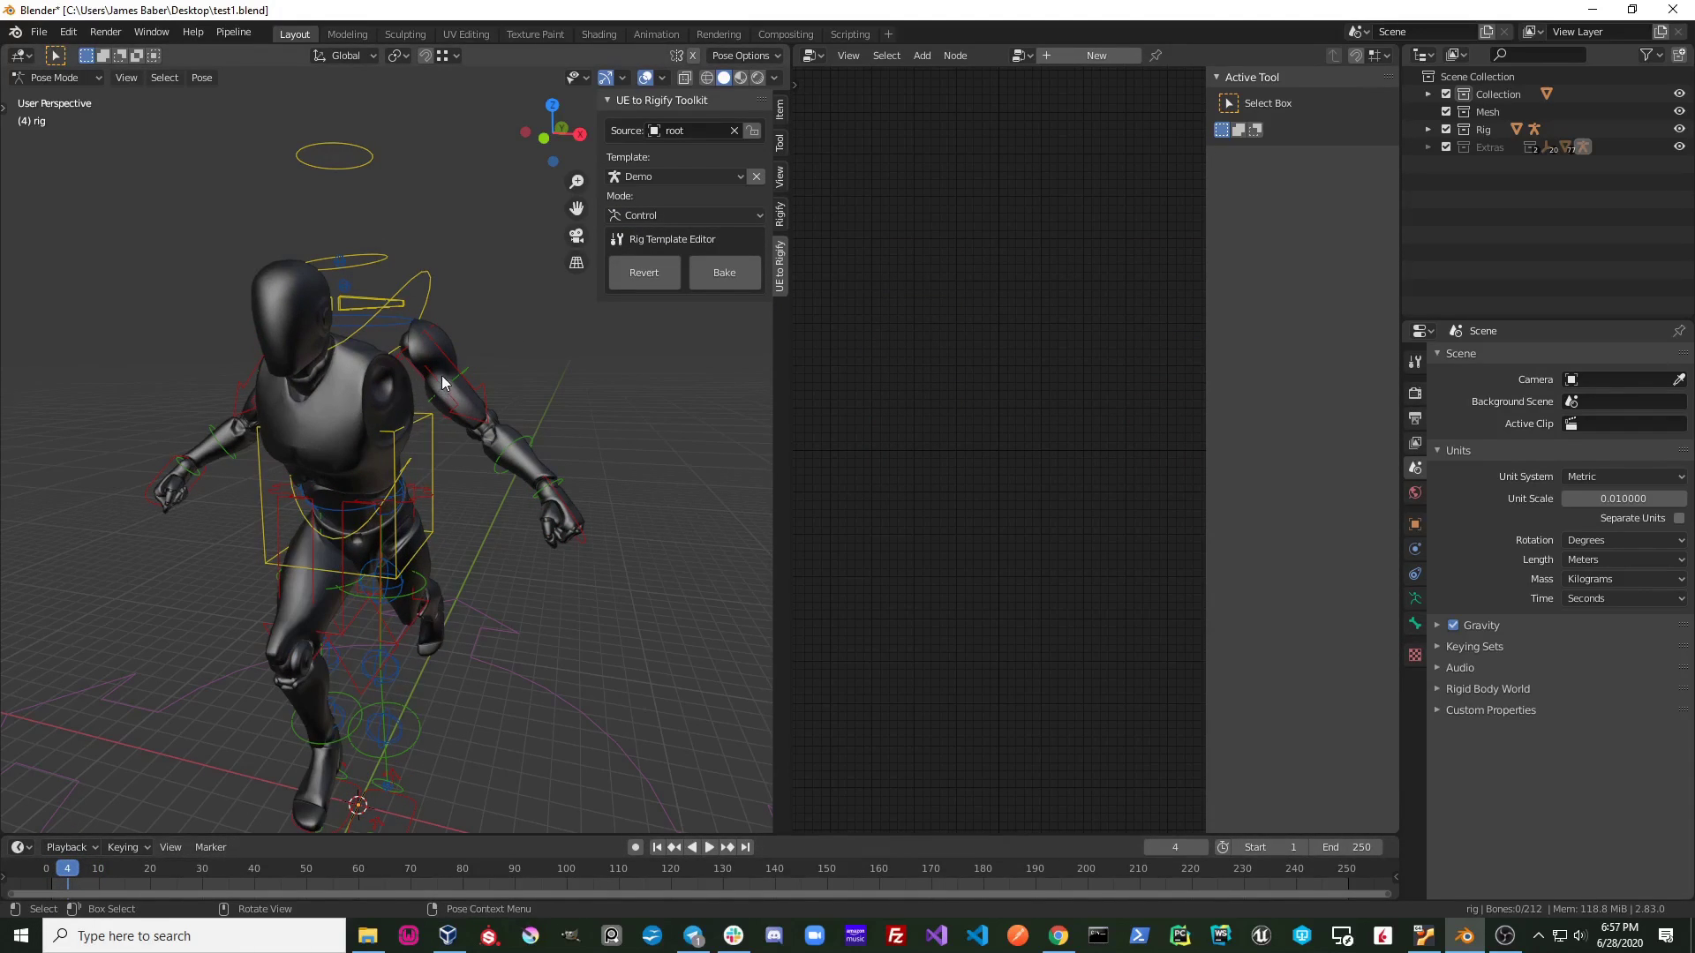
Step: Switch back to Source mode and enable Overwrite Animation
left_click(653, 215)
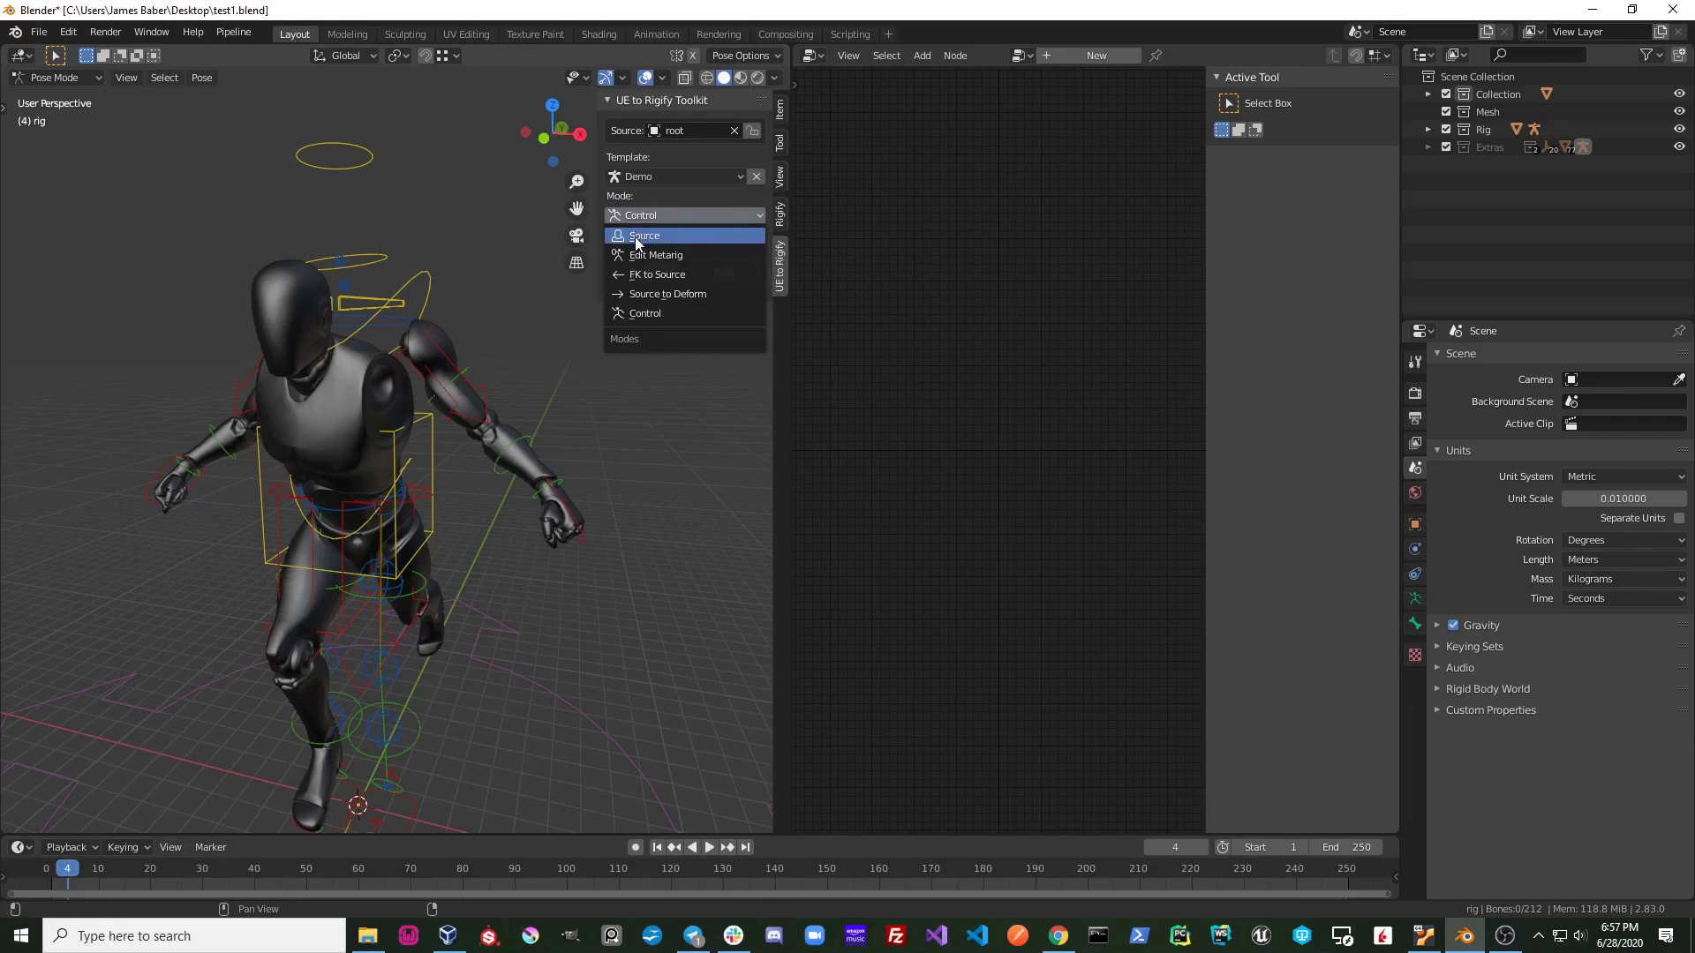
left_click(635, 238)
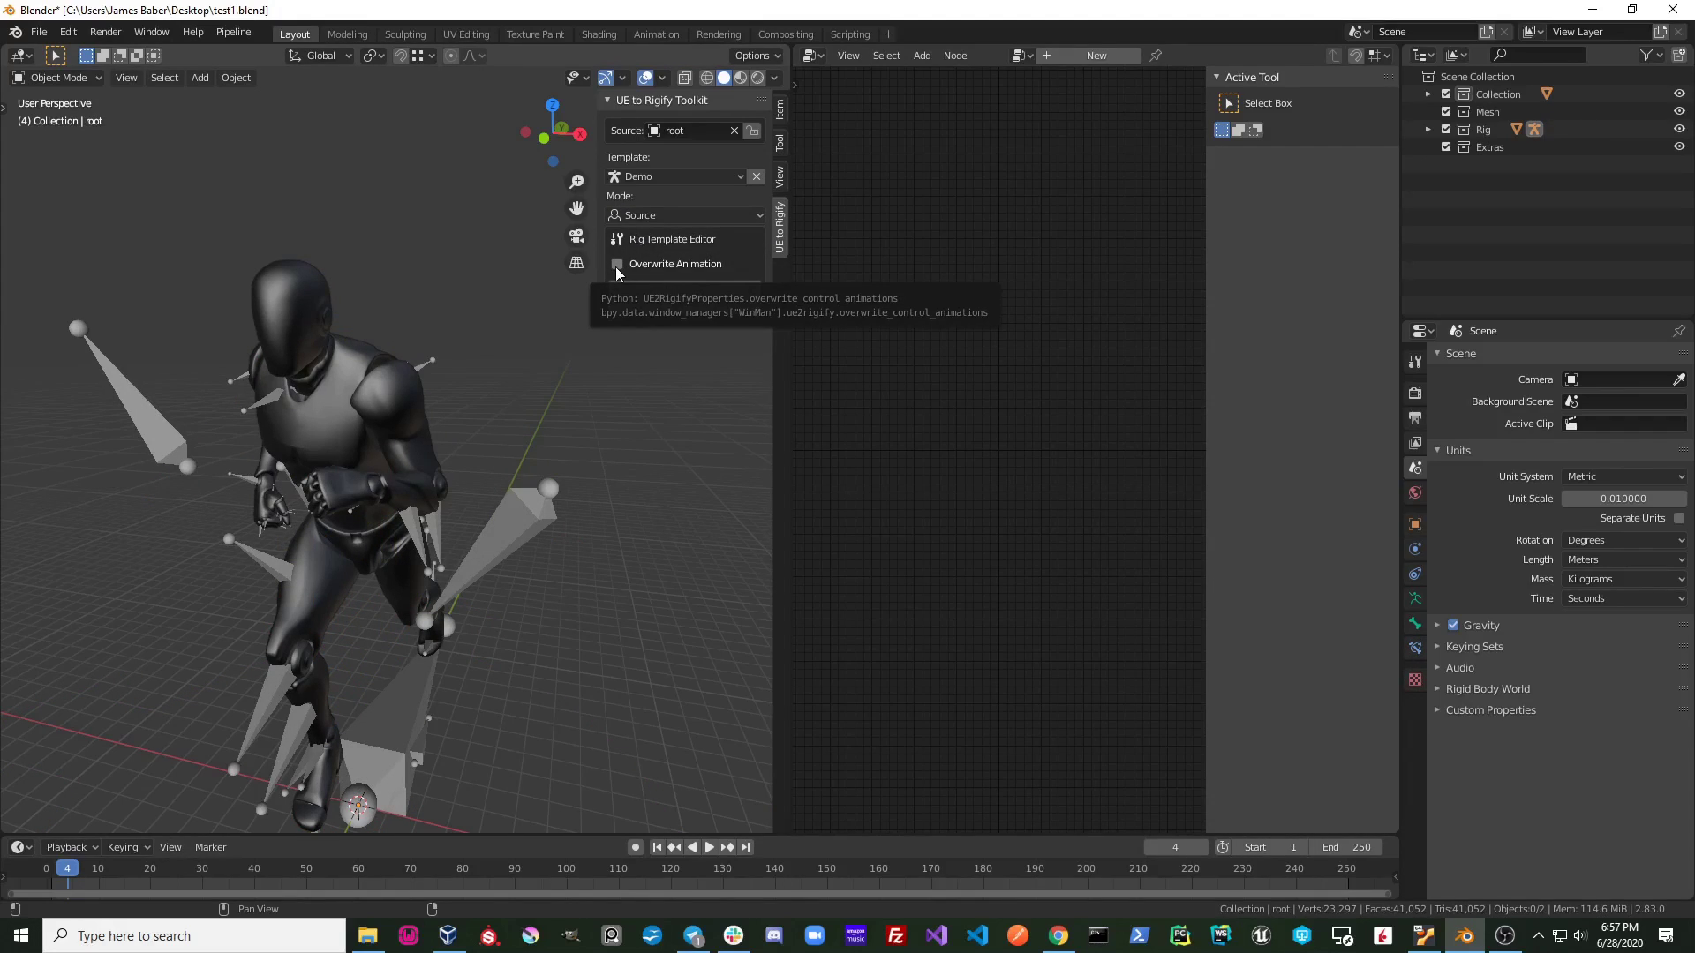
left_click(616, 267)
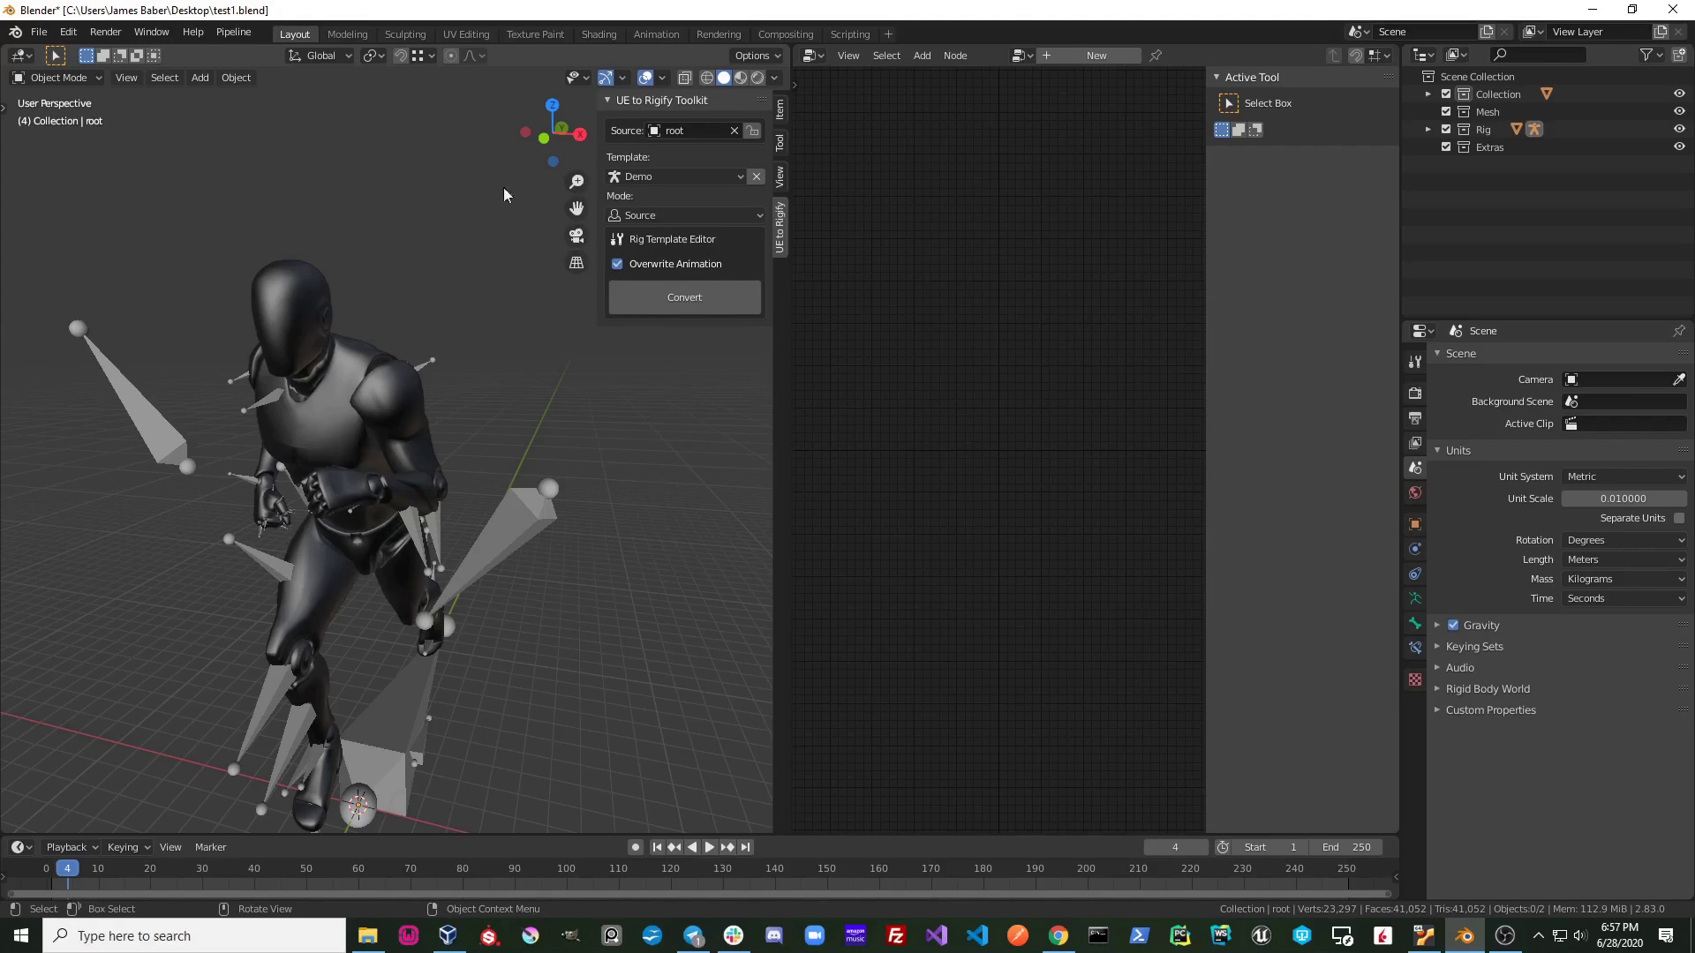
left_click(669, 215)
Step: Set Control mode, play and stop the animation, then return to frame 7
left_click(669, 313)
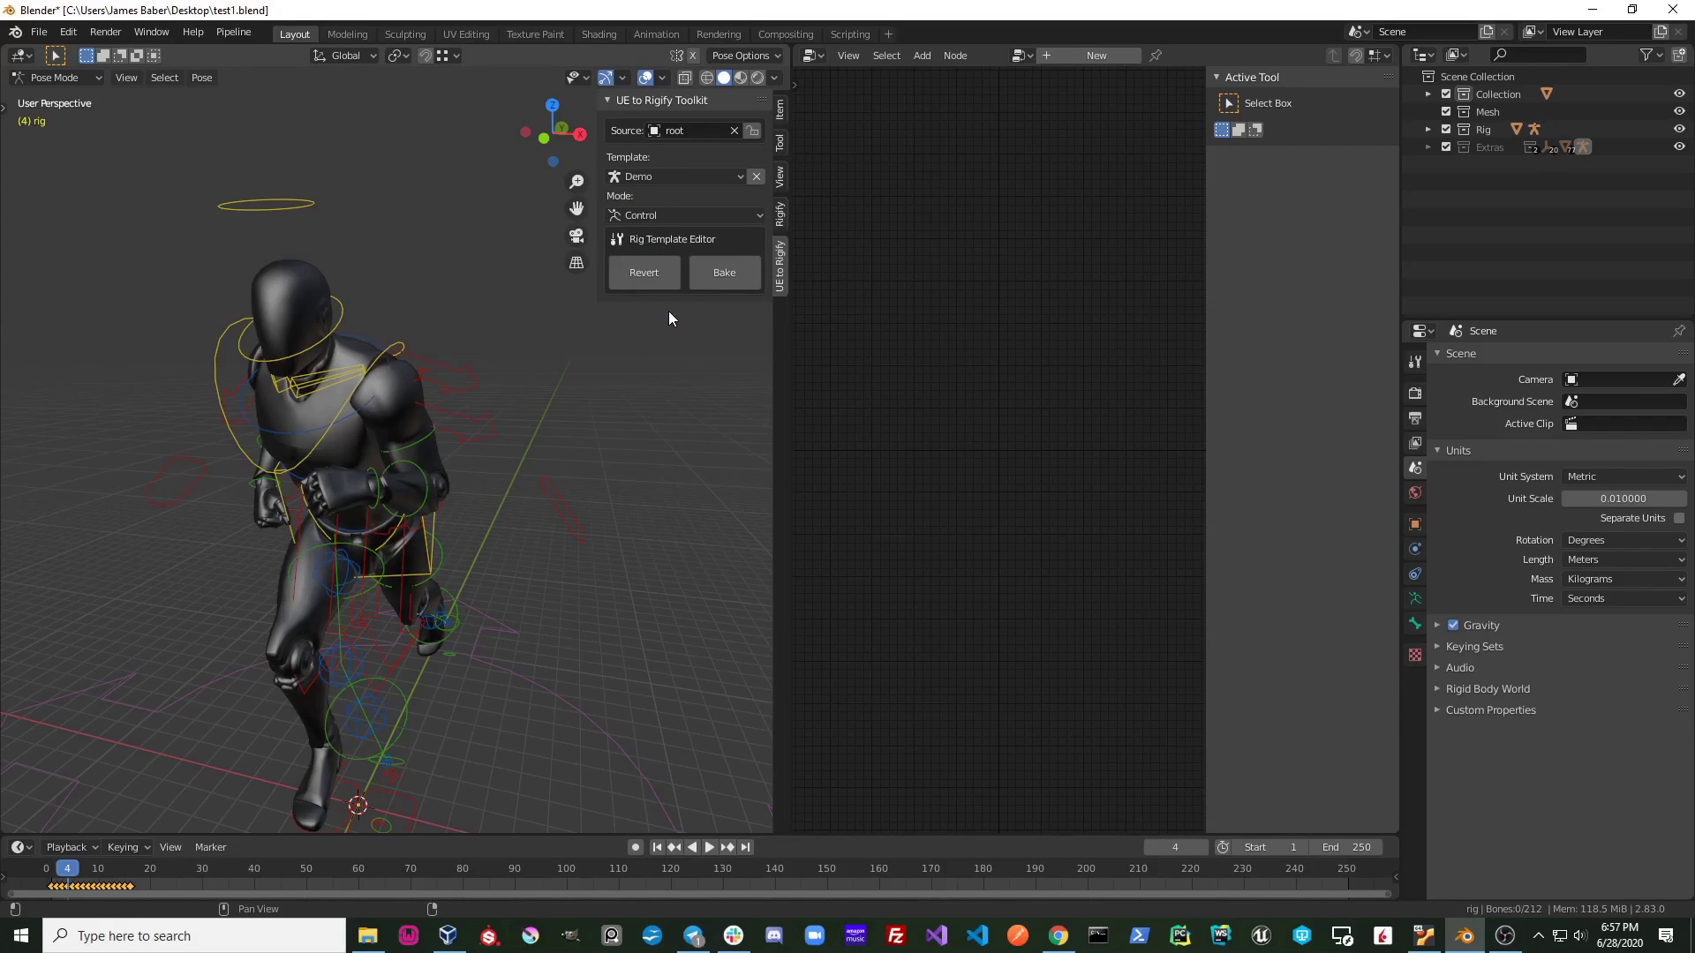
key("space")
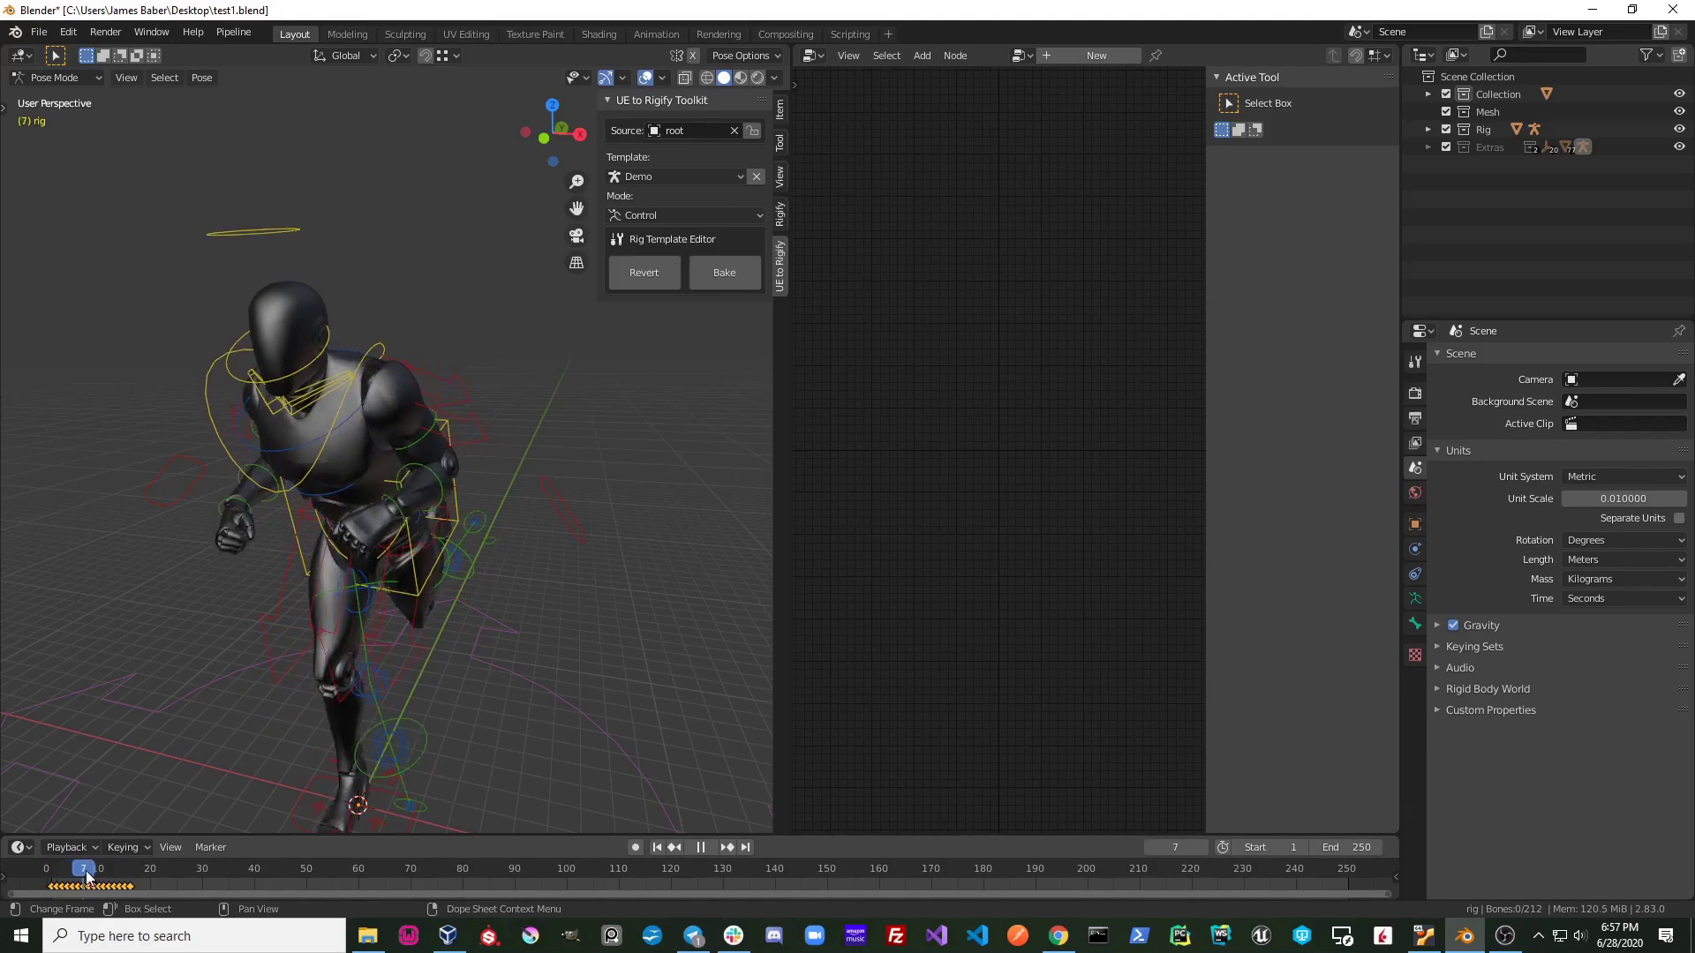
key("space")
mouse_move(116, 776)
middle_mouse_down()
mouse_move(311, 578)
mouse_move(410, 430)
middle_mouse_up()
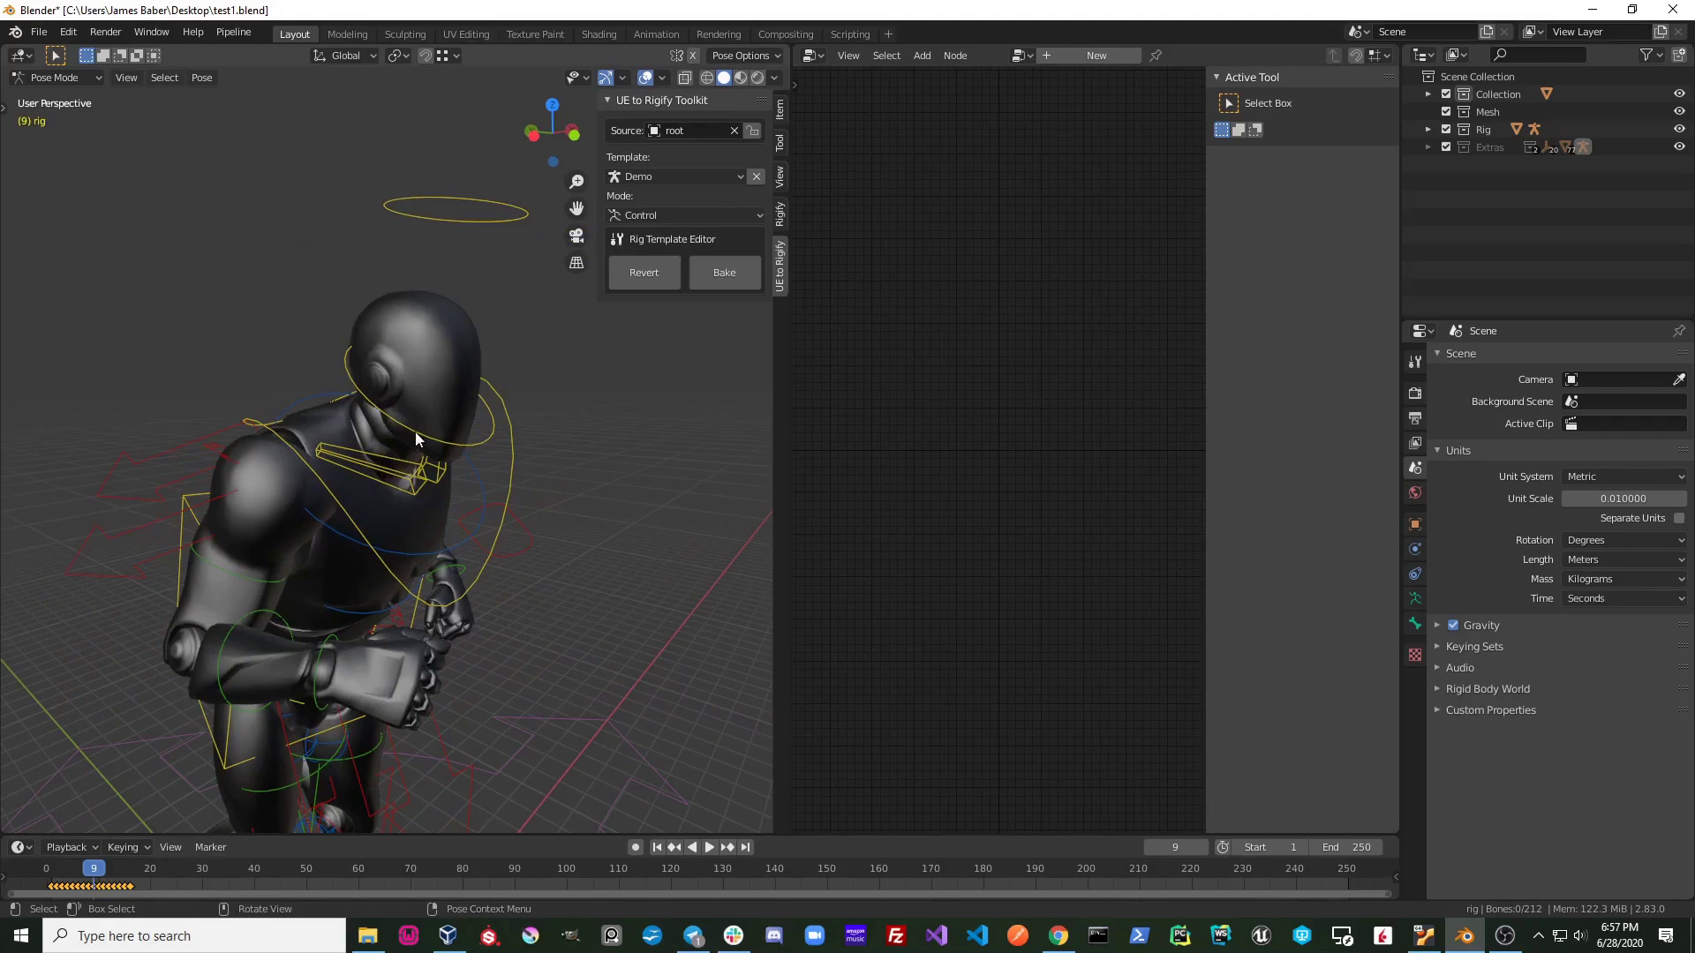
mouse_move(448, 506)
middle_mouse_down()
mouse_move(263, 540)
mouse_move(284, 550)
mouse_move(191, 597)
mouse_move(302, 650)
mouse_move(236, 533)
mouse_move(296, 511)
mouse_move(329, 549)
middle_mouse_up()
mouse_move(314, 619)
middle_mouse_down()
mouse_move(319, 632)
mouse_move(302, 392)
mouse_move(291, 483)
middle_mouse_up()
mouse_move(291, 484)
middle_mouse_down()
mouse_move(282, 530)
mouse_move(365, 508)
middle_mouse_up()
left_click(84, 868)
Step: Trackball-rotate upper_arm_fk.L, then slide hand_ik.L's IK-FK switch to 0 for FK
left_click(384, 477)
key("r")
key("r")
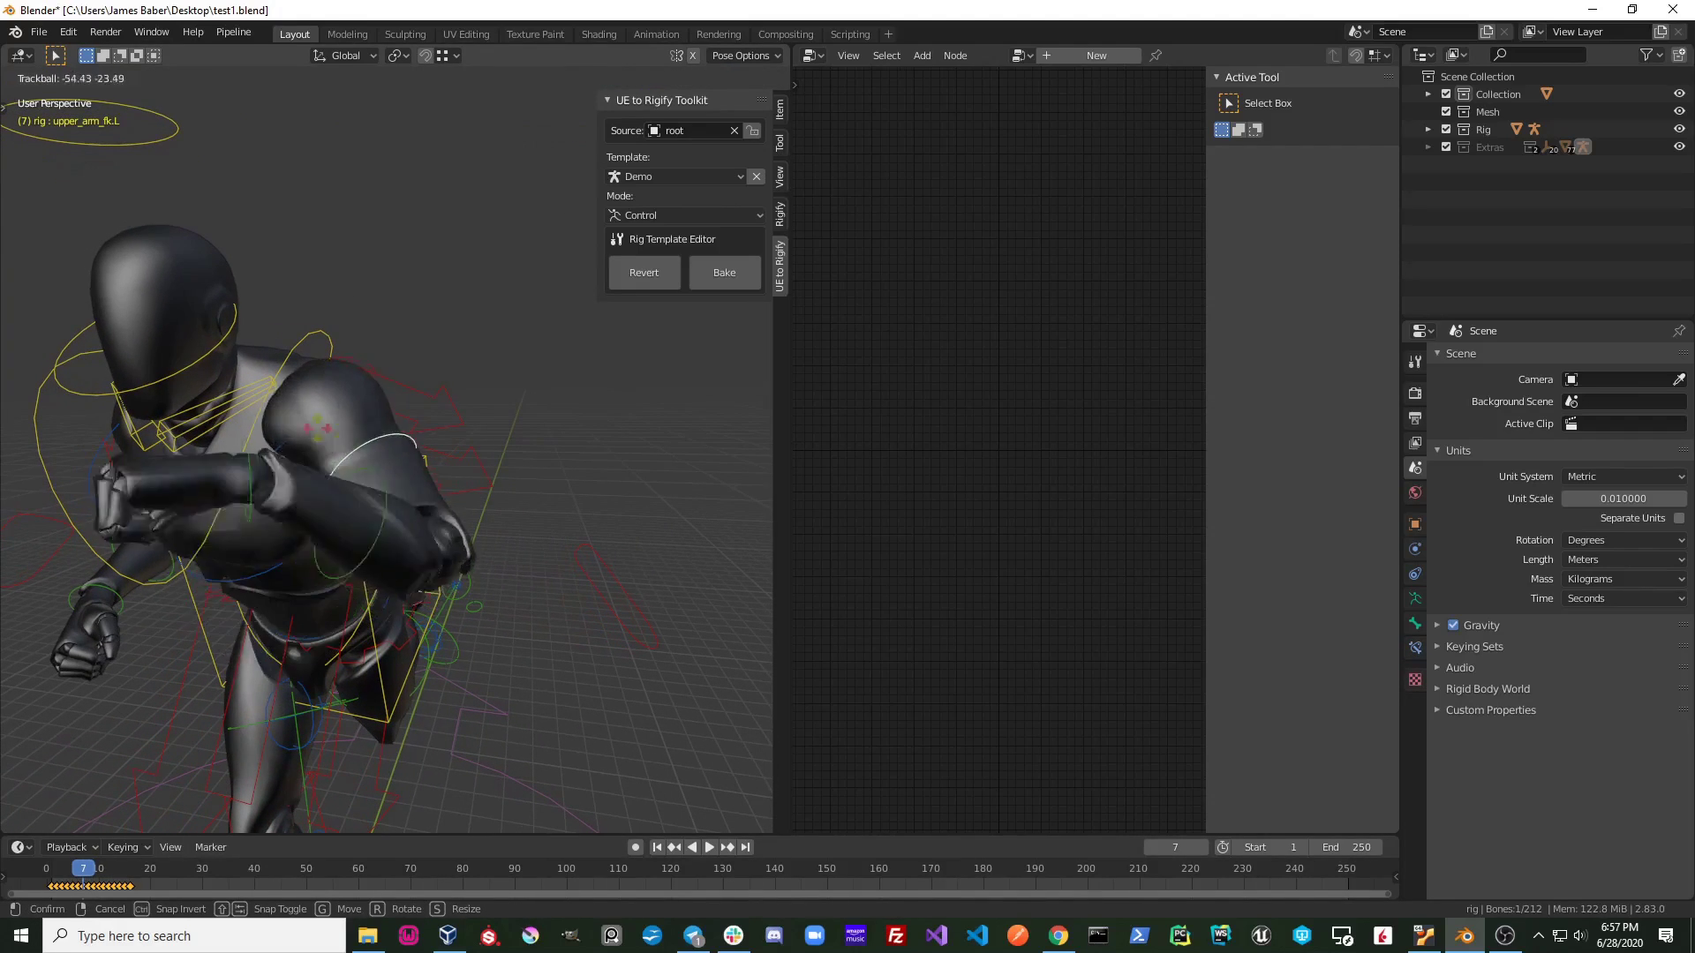
left_click(392, 546)
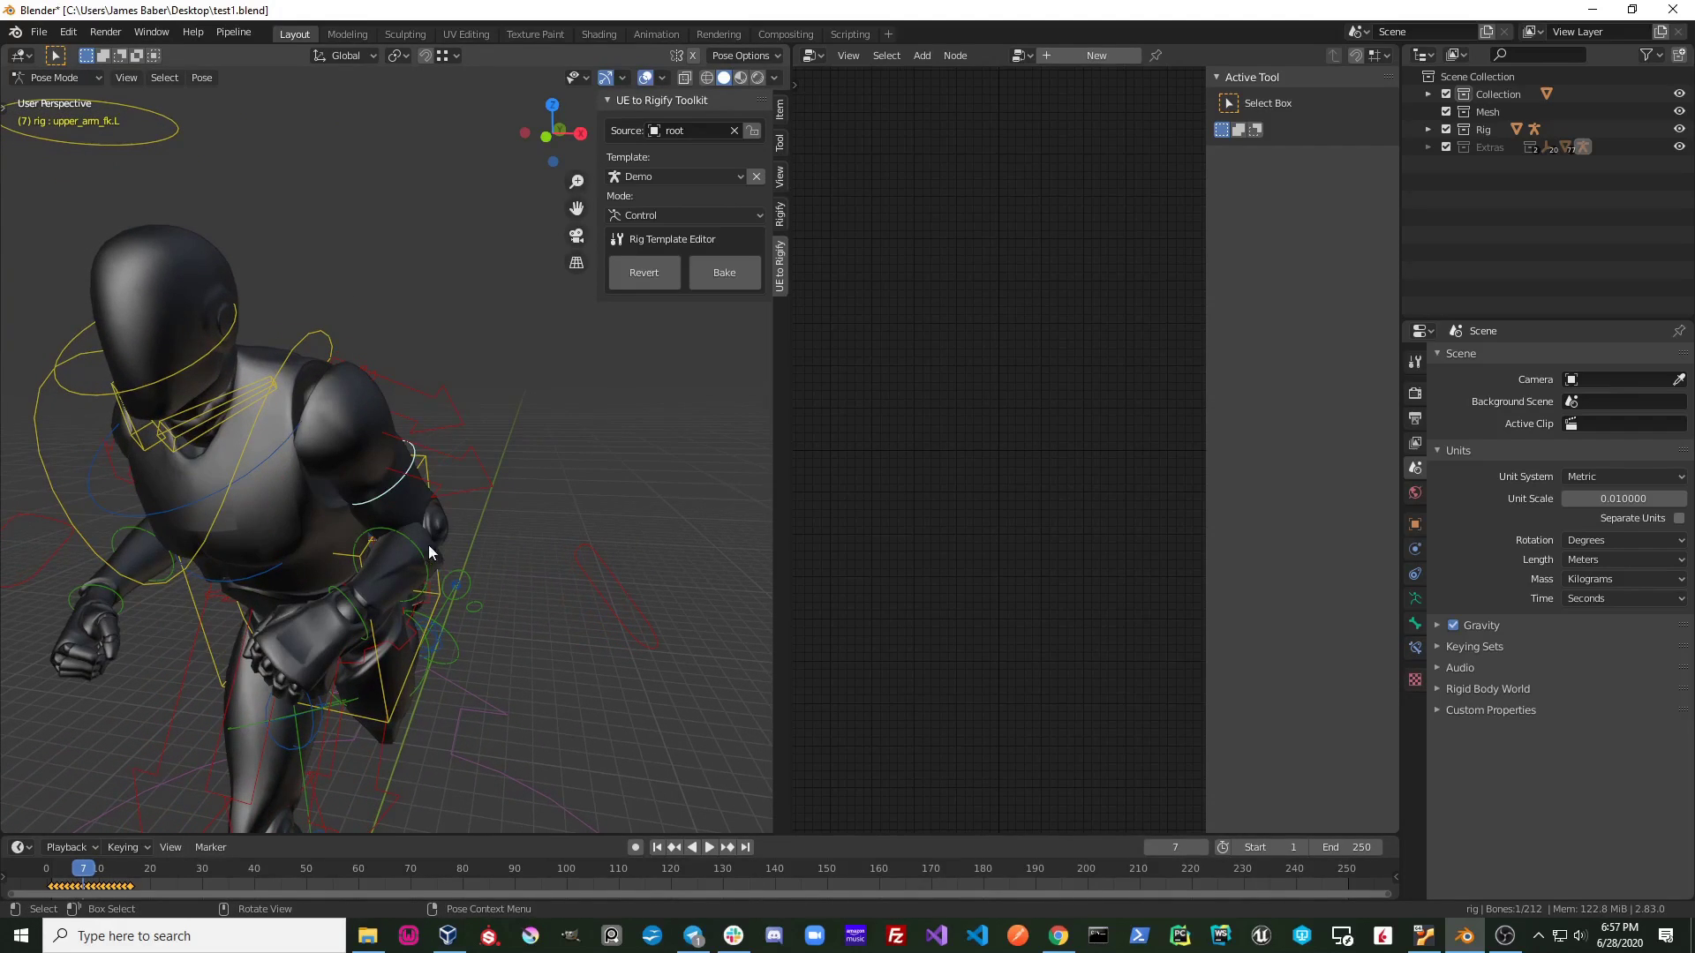
left_click(647, 602)
left_click(780, 109)
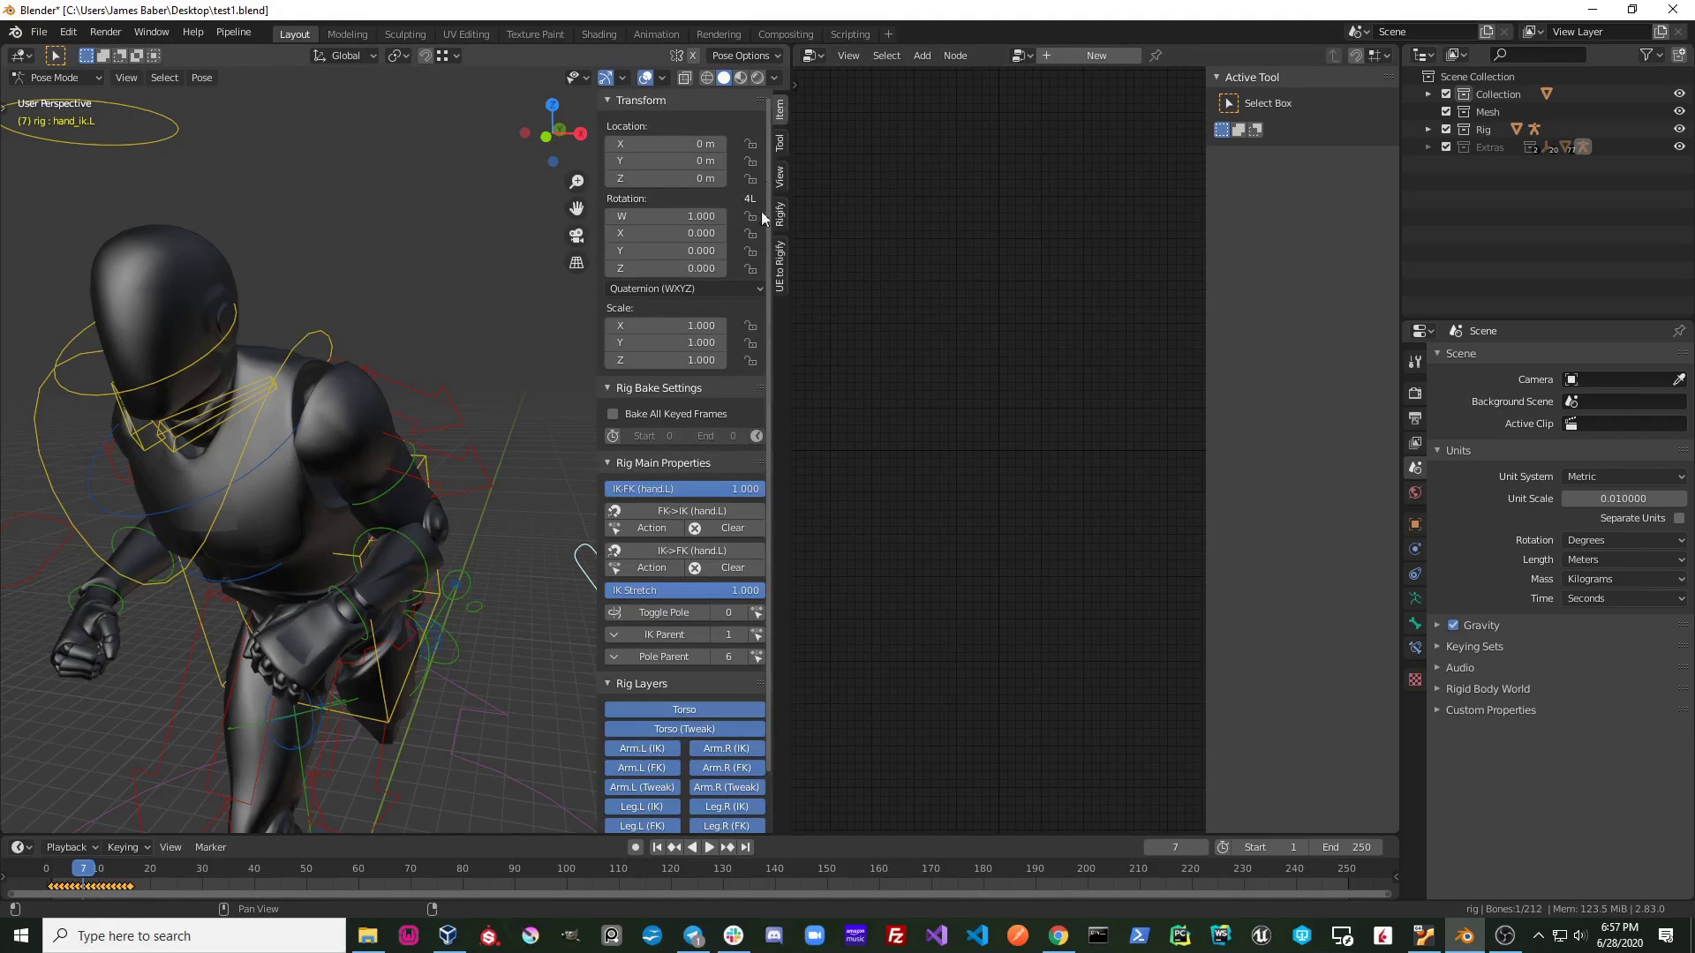
left_click_drag(749, 488, 622, 487)
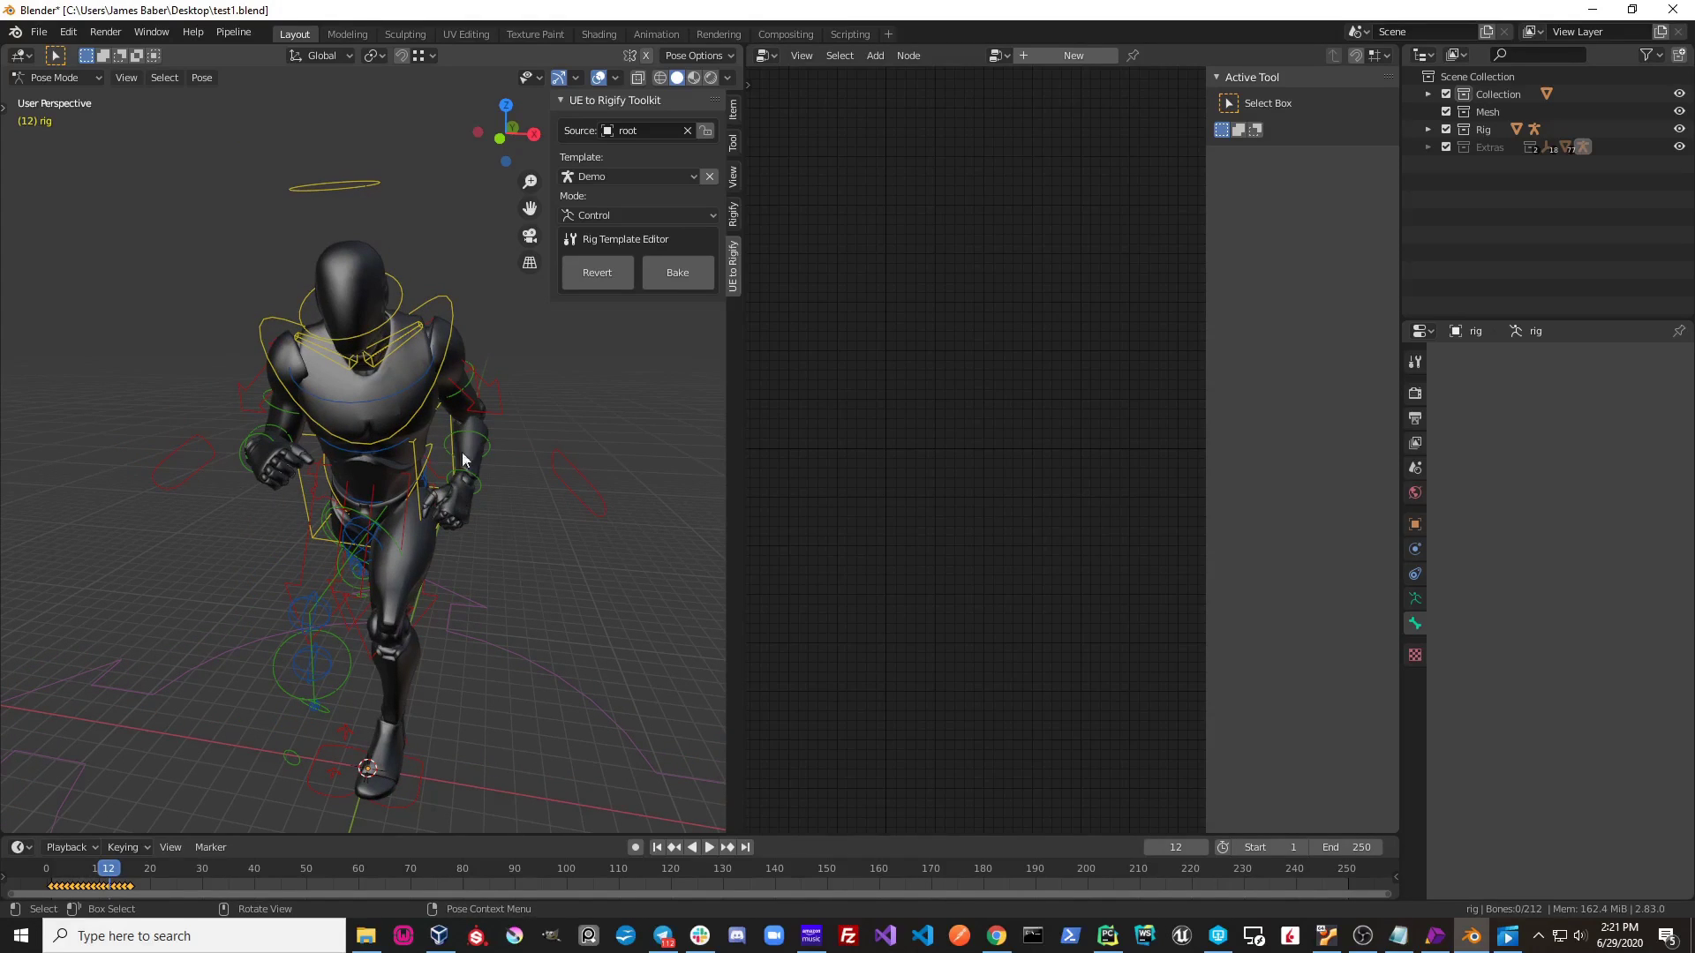
scroll(462, 397, "up", 2)
scroll(483, 322, "up", 1)
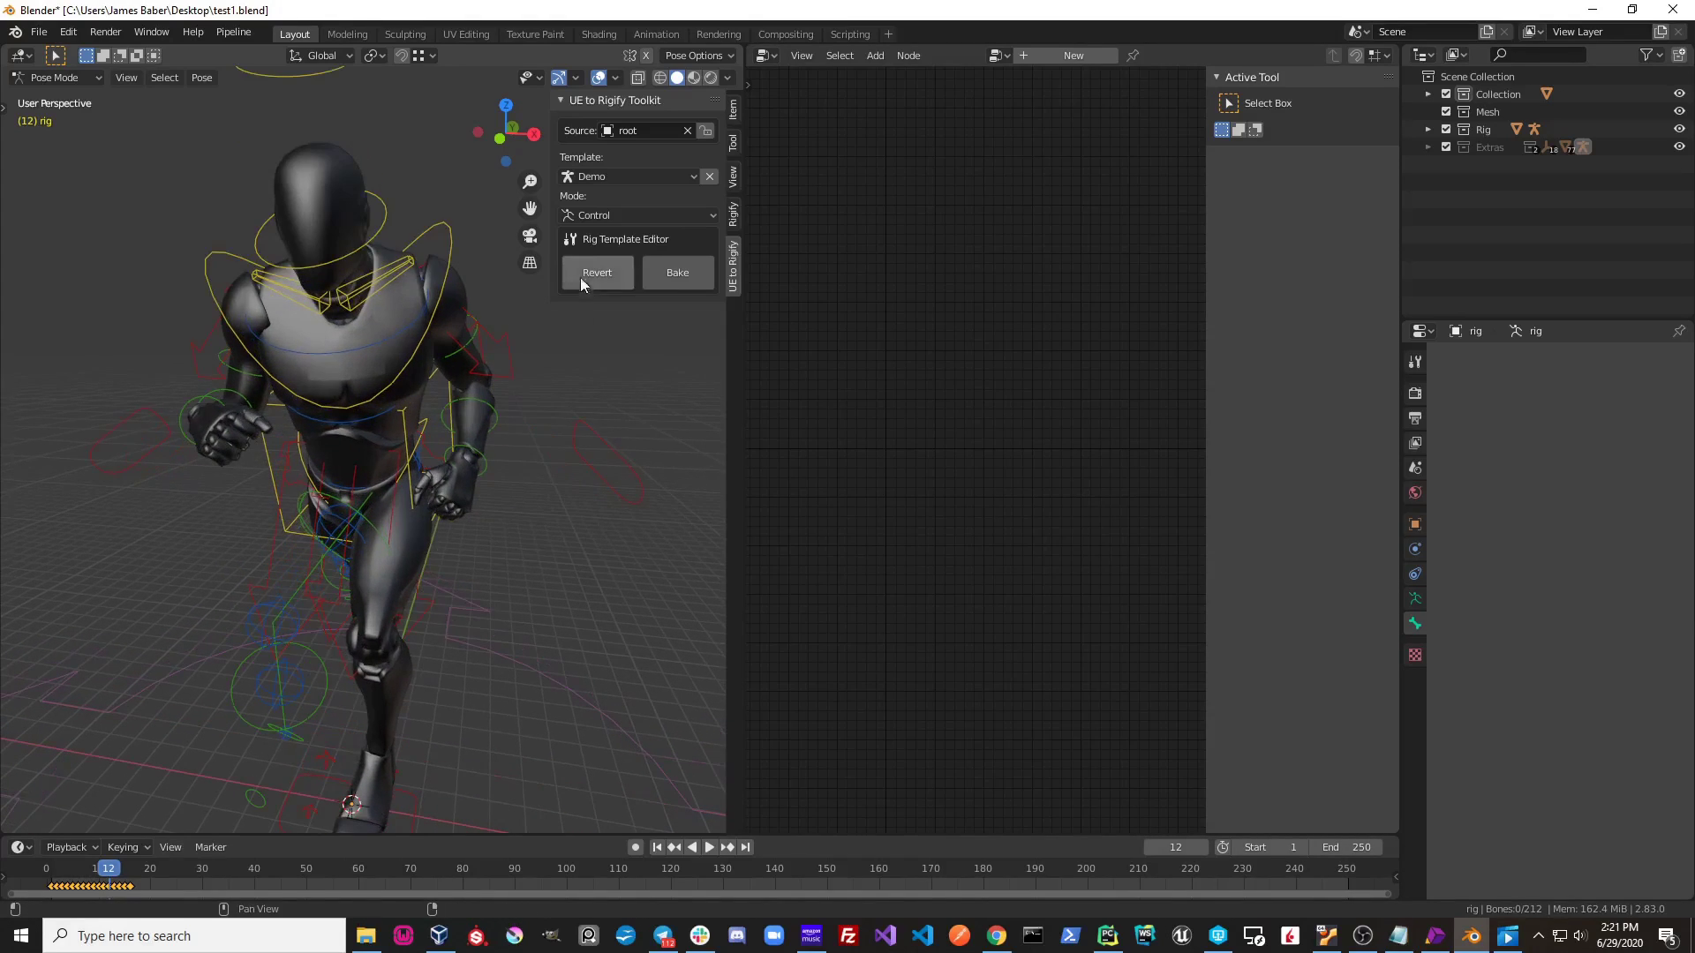
Step: In Edit Metarig pose mode, change upper_arm.L's Rigify type from limbs.super_limb to limbs.simple_tentacle
left_click(636, 215)
left_click(605, 255)
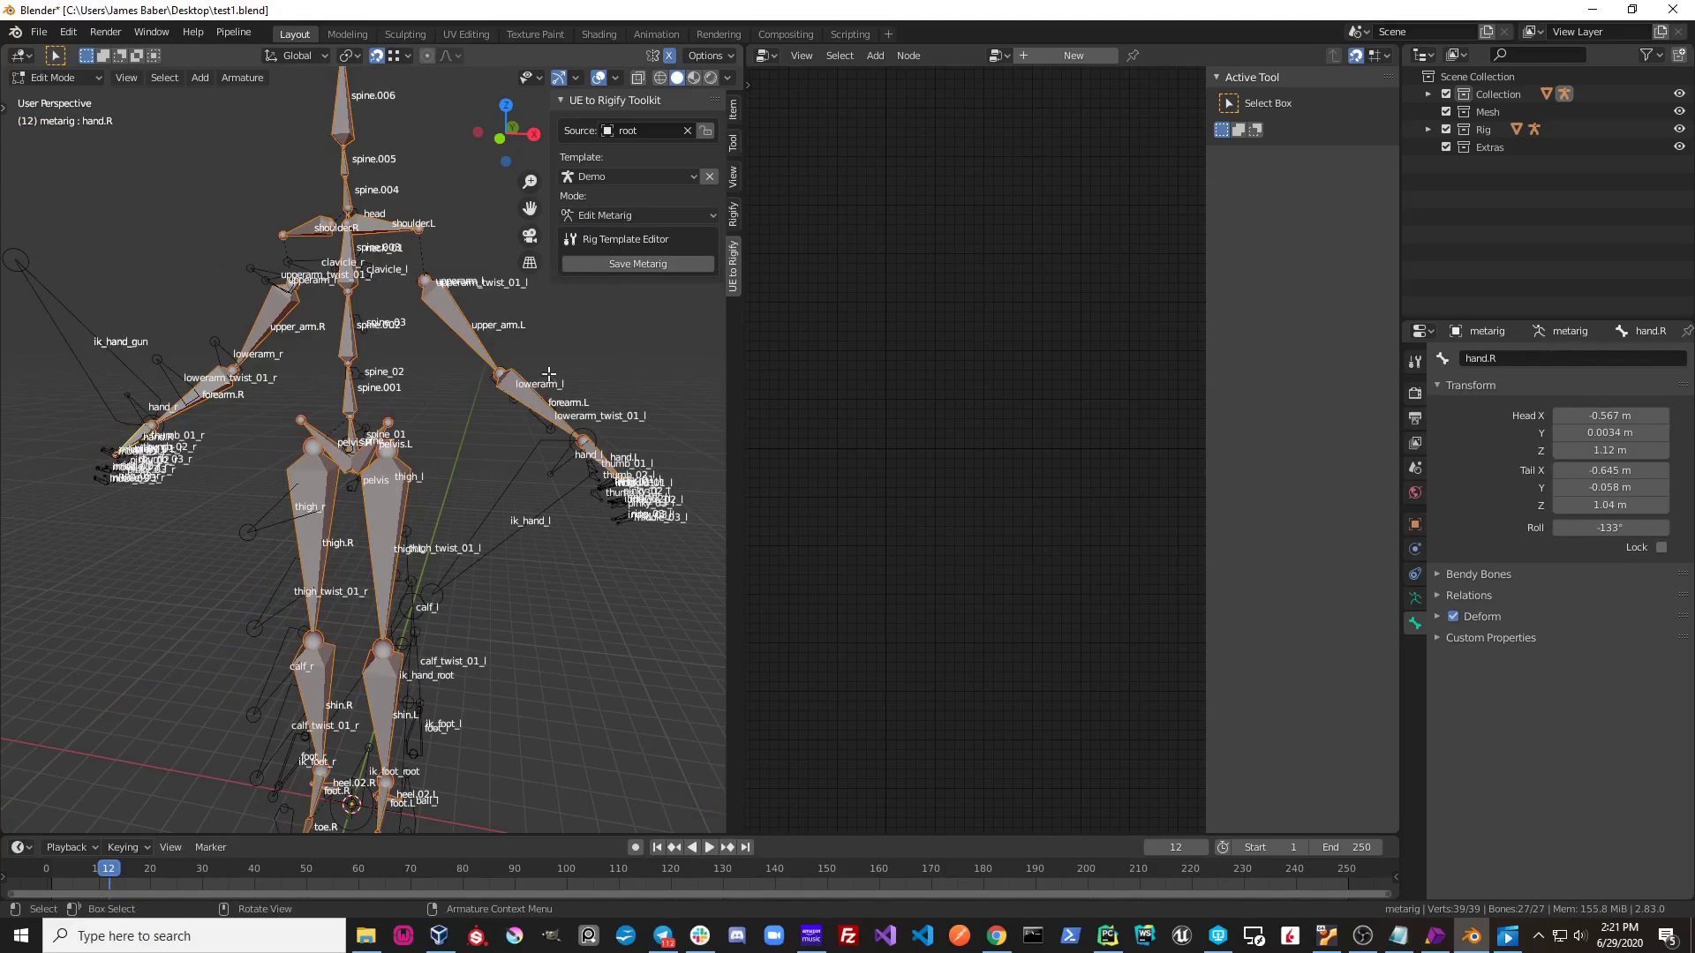
left_click(456, 291)
key("ctrl+Tab")
left_click(457, 379)
scroll(505, 420, "up", 1)
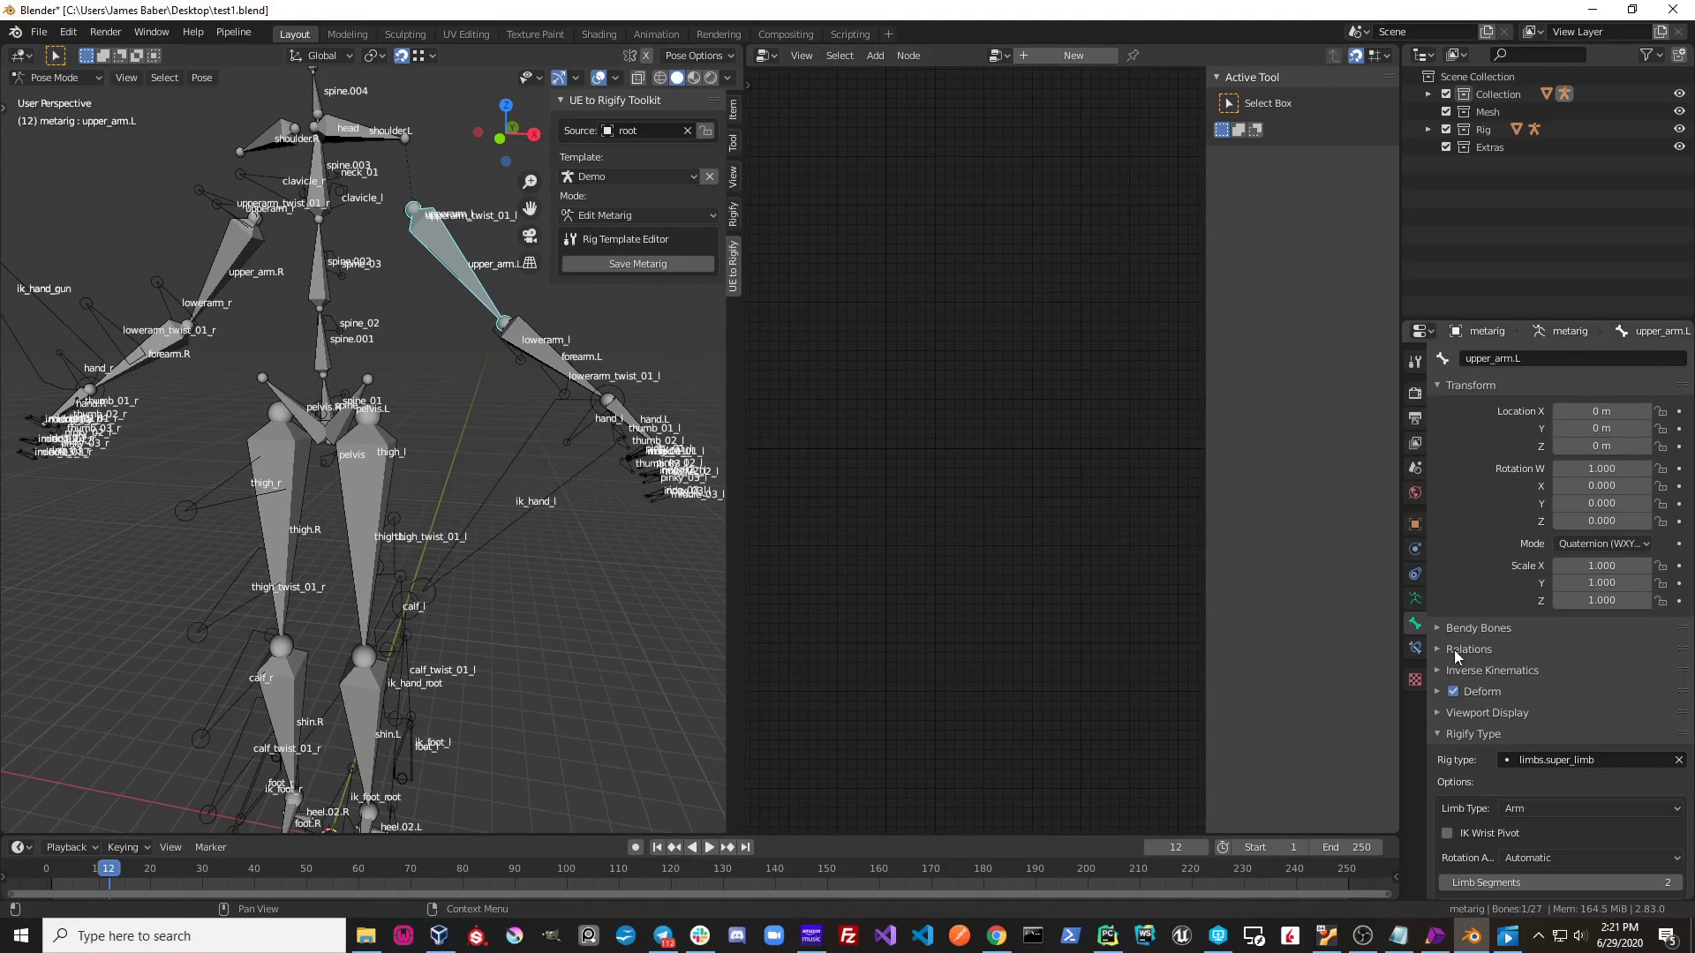
scroll(1497, 674, "down", 3)
scroll(1506, 628, "down", 2)
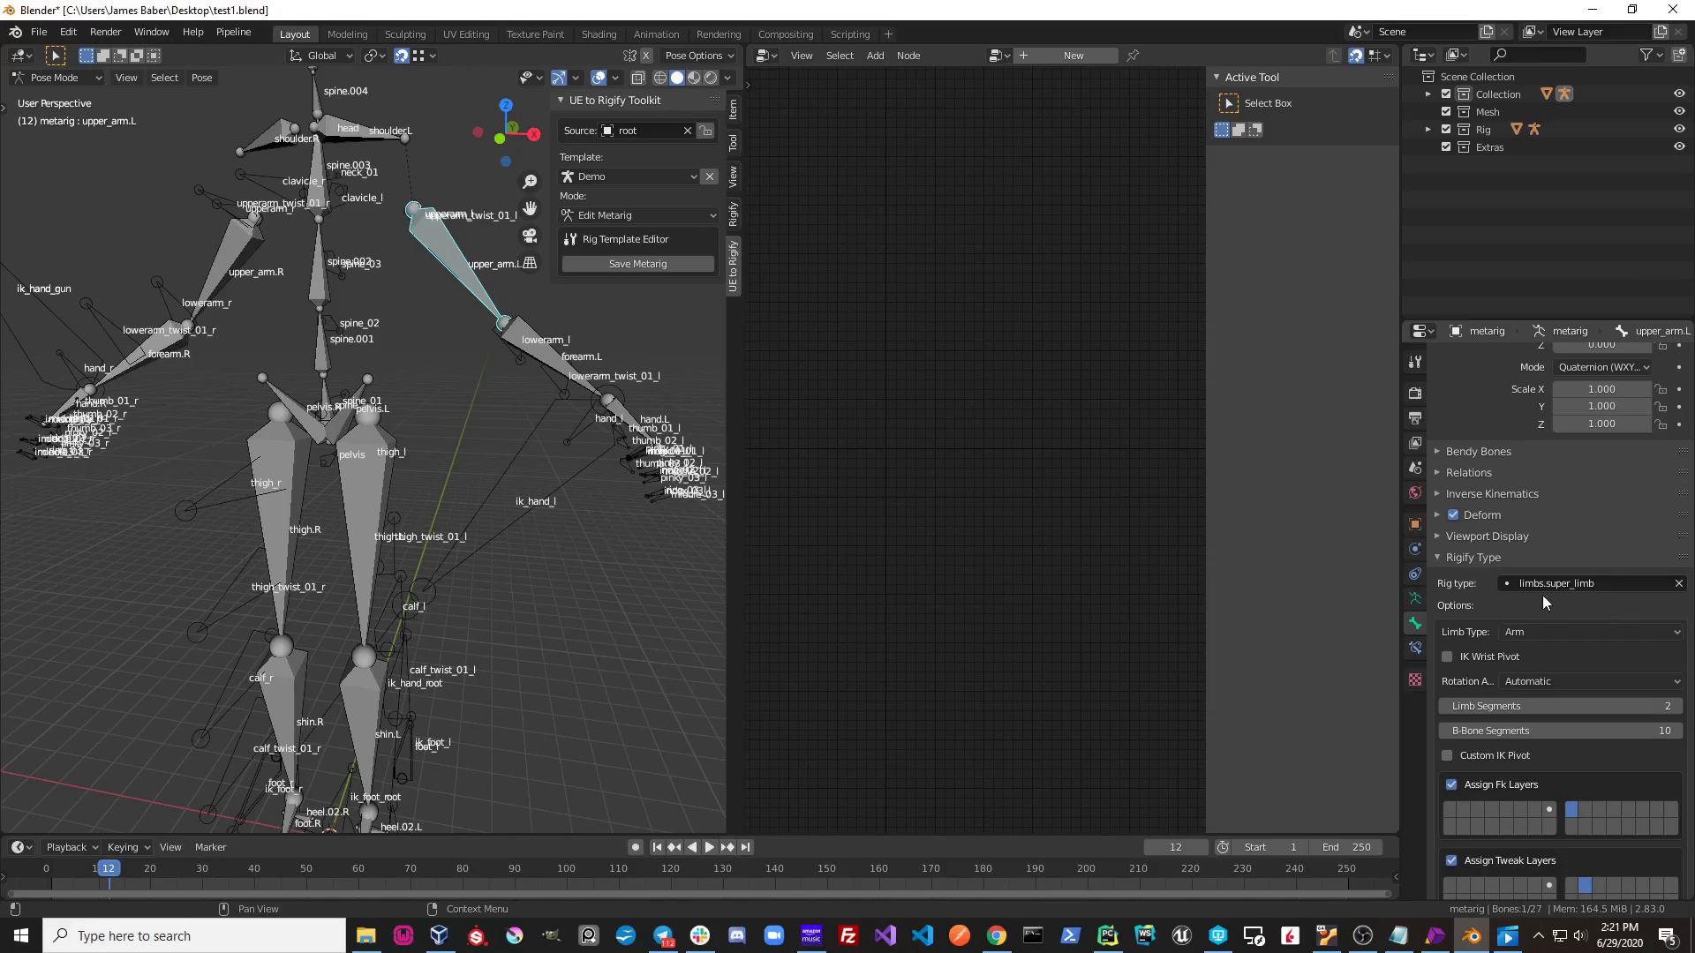
left_click(1543, 587)
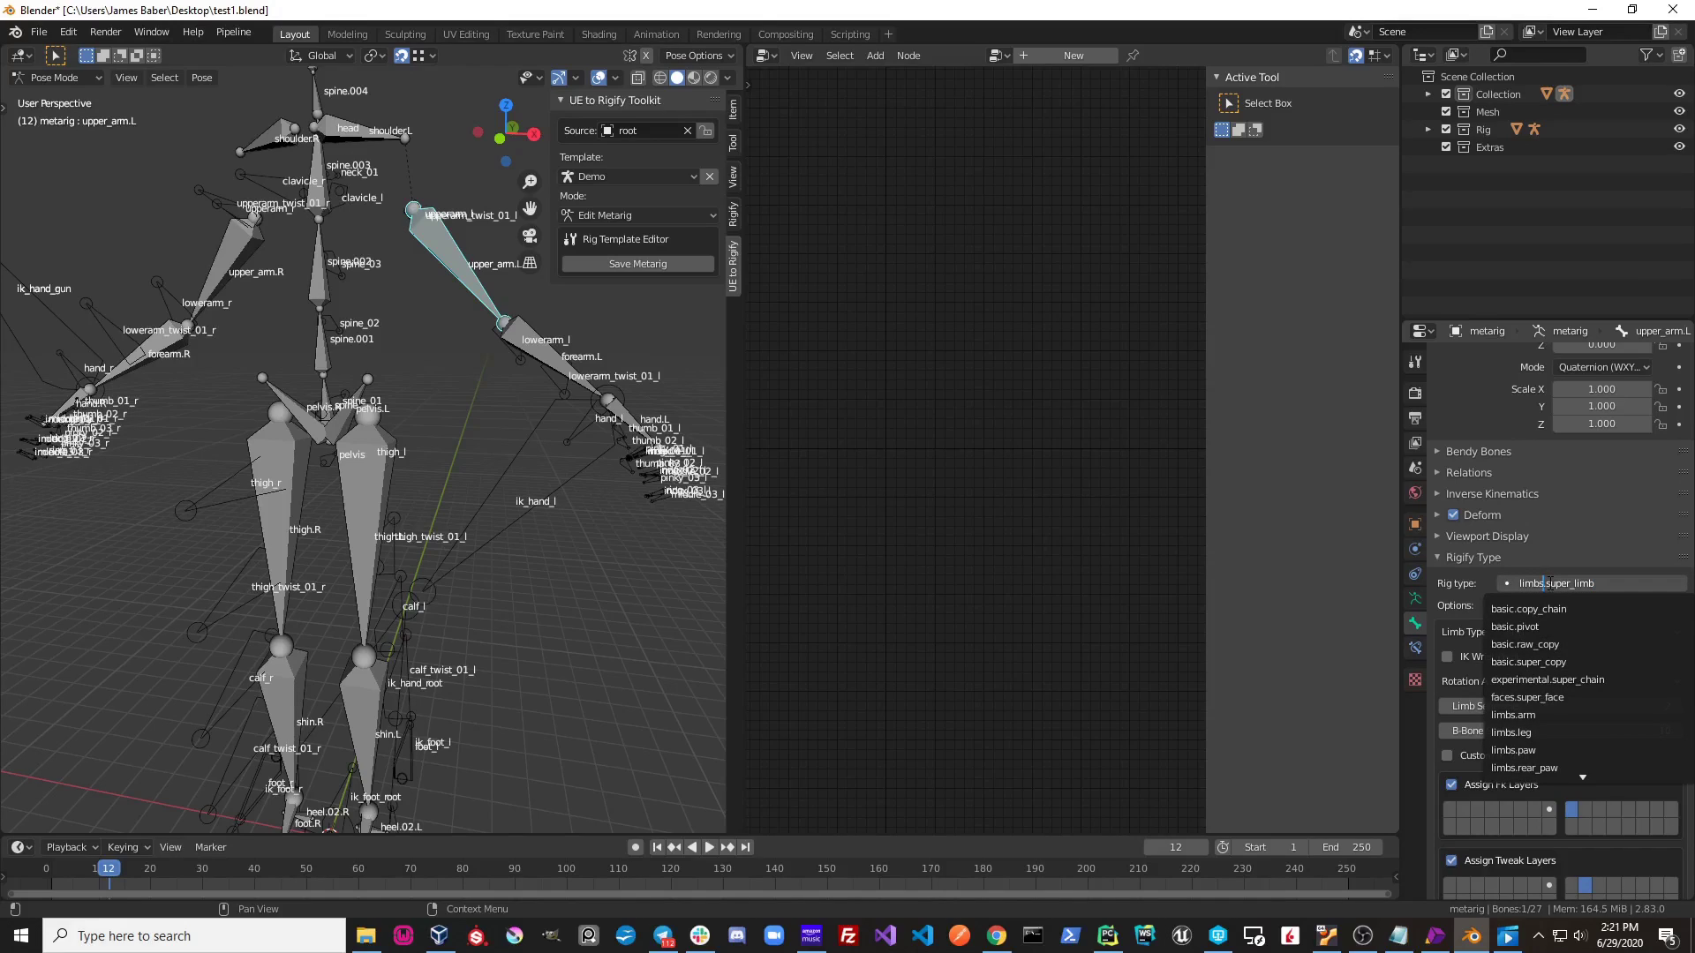
left_click_drag(1550, 583, 1606, 581)
type("Si")
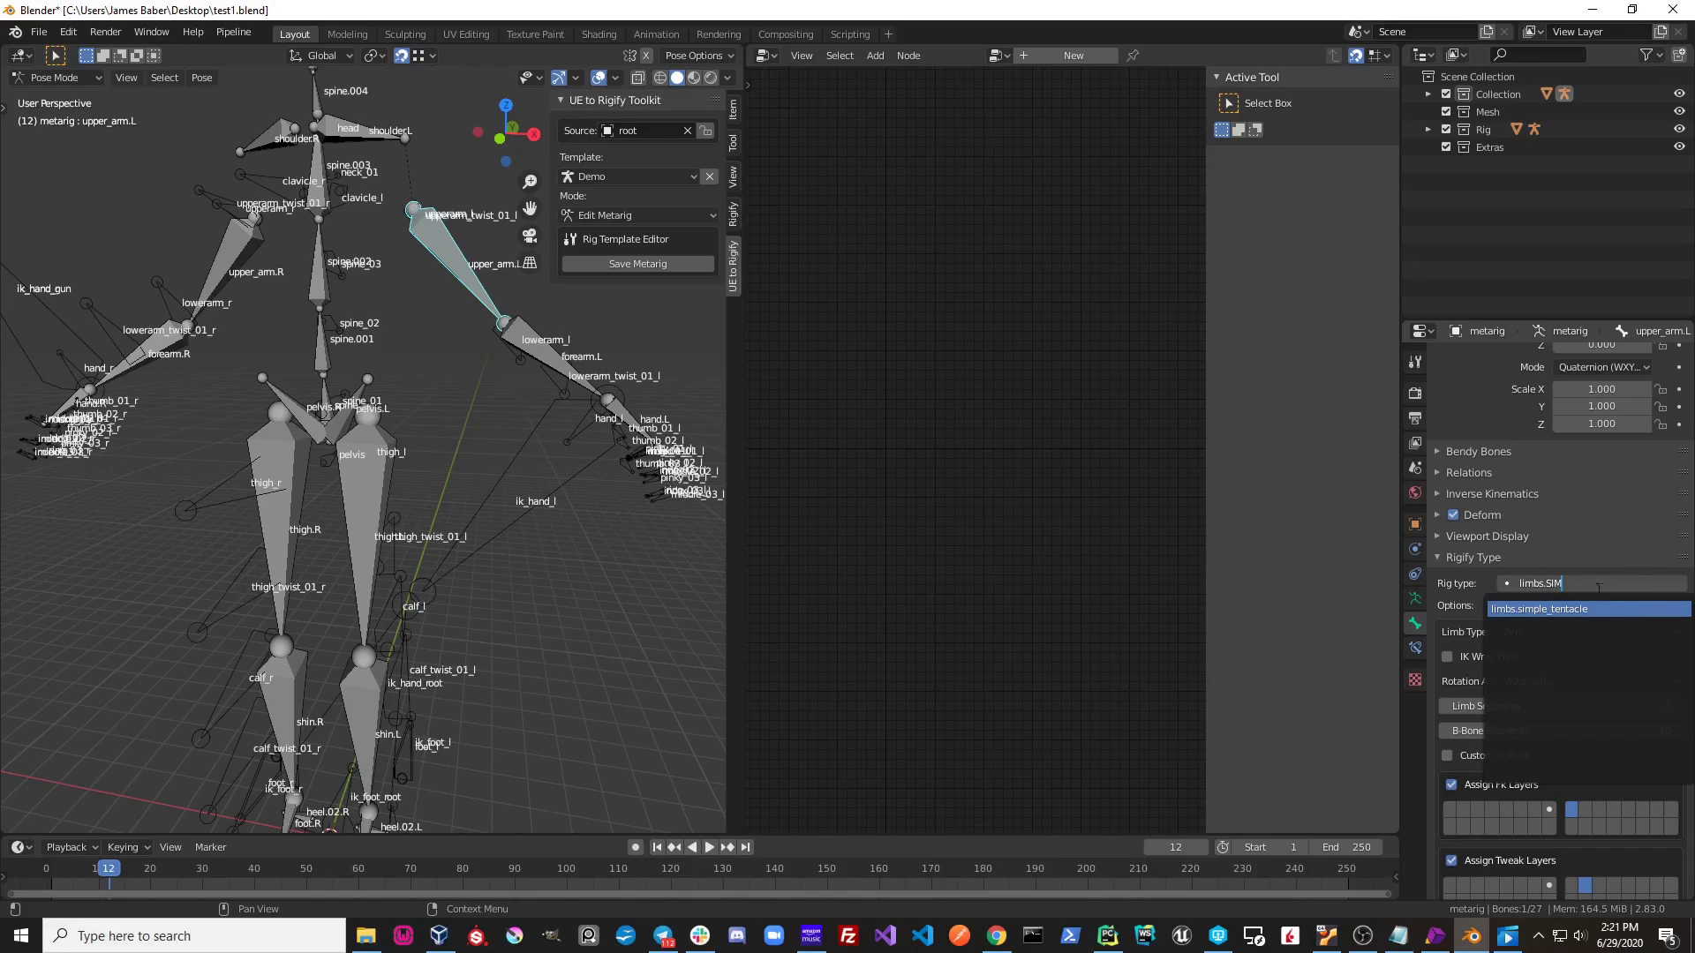
left_click(1585, 609)
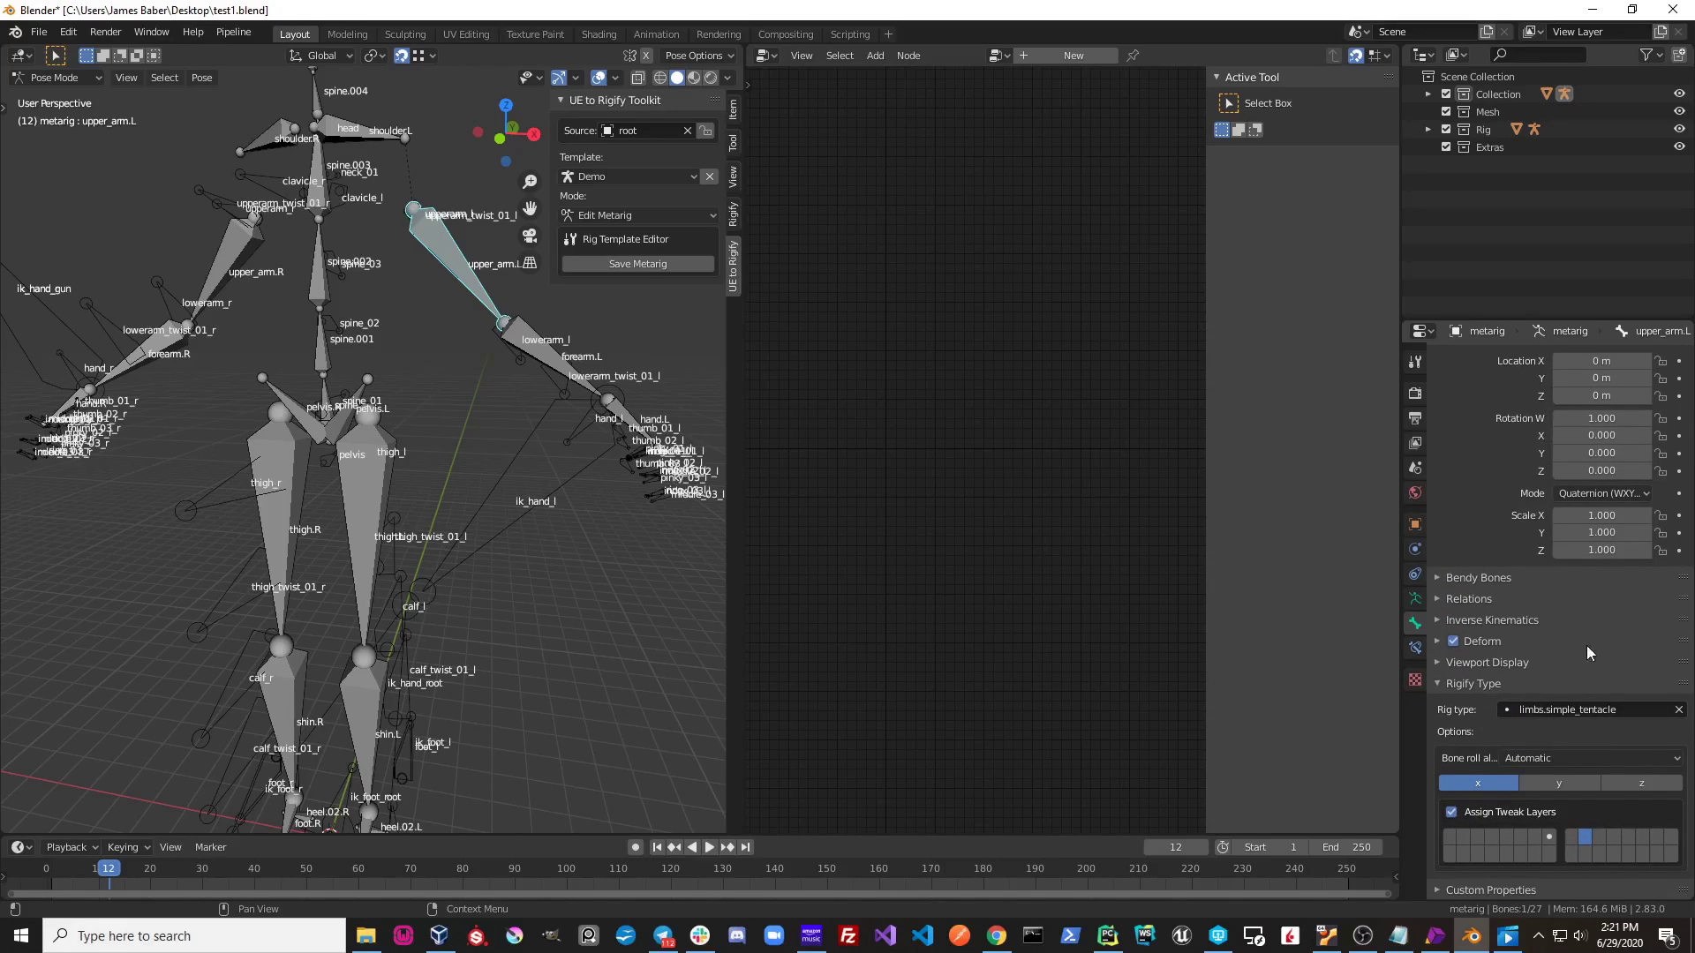
Step: Switch the toolkit to Source to Deform mode
mouse_move(536, 377)
middle_mouse_down()
mouse_move(487, 335)
mouse_move(453, 334)
mouse_move(538, 300)
middle_mouse_up()
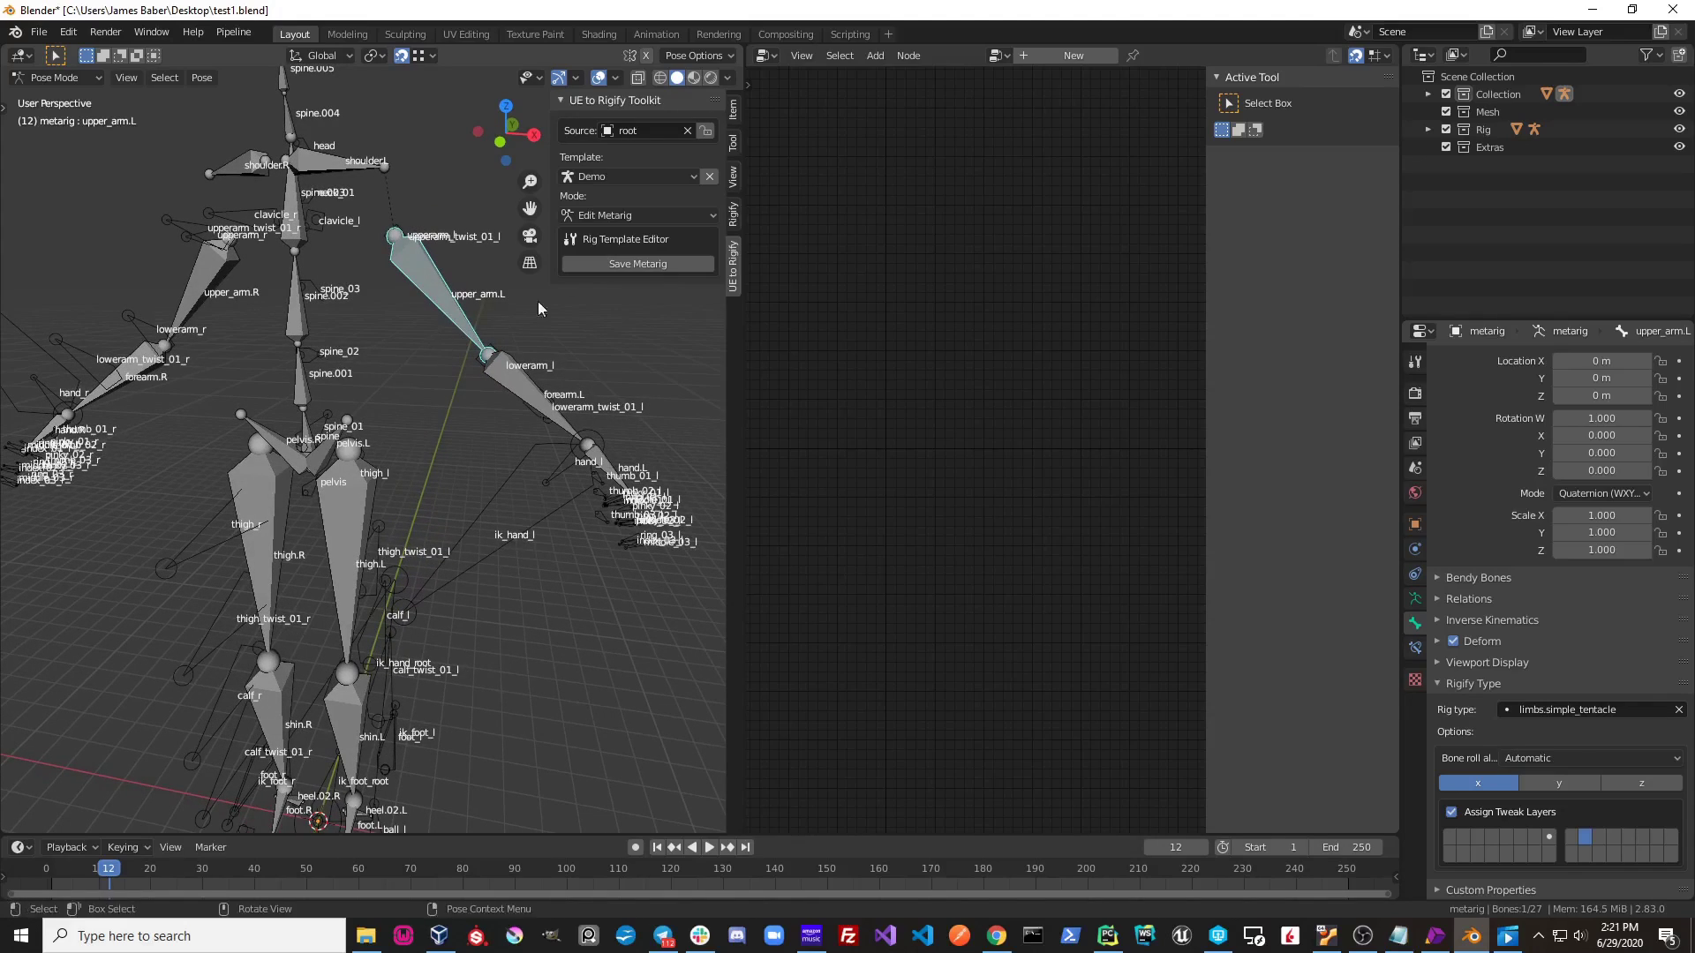
left_click(617, 216)
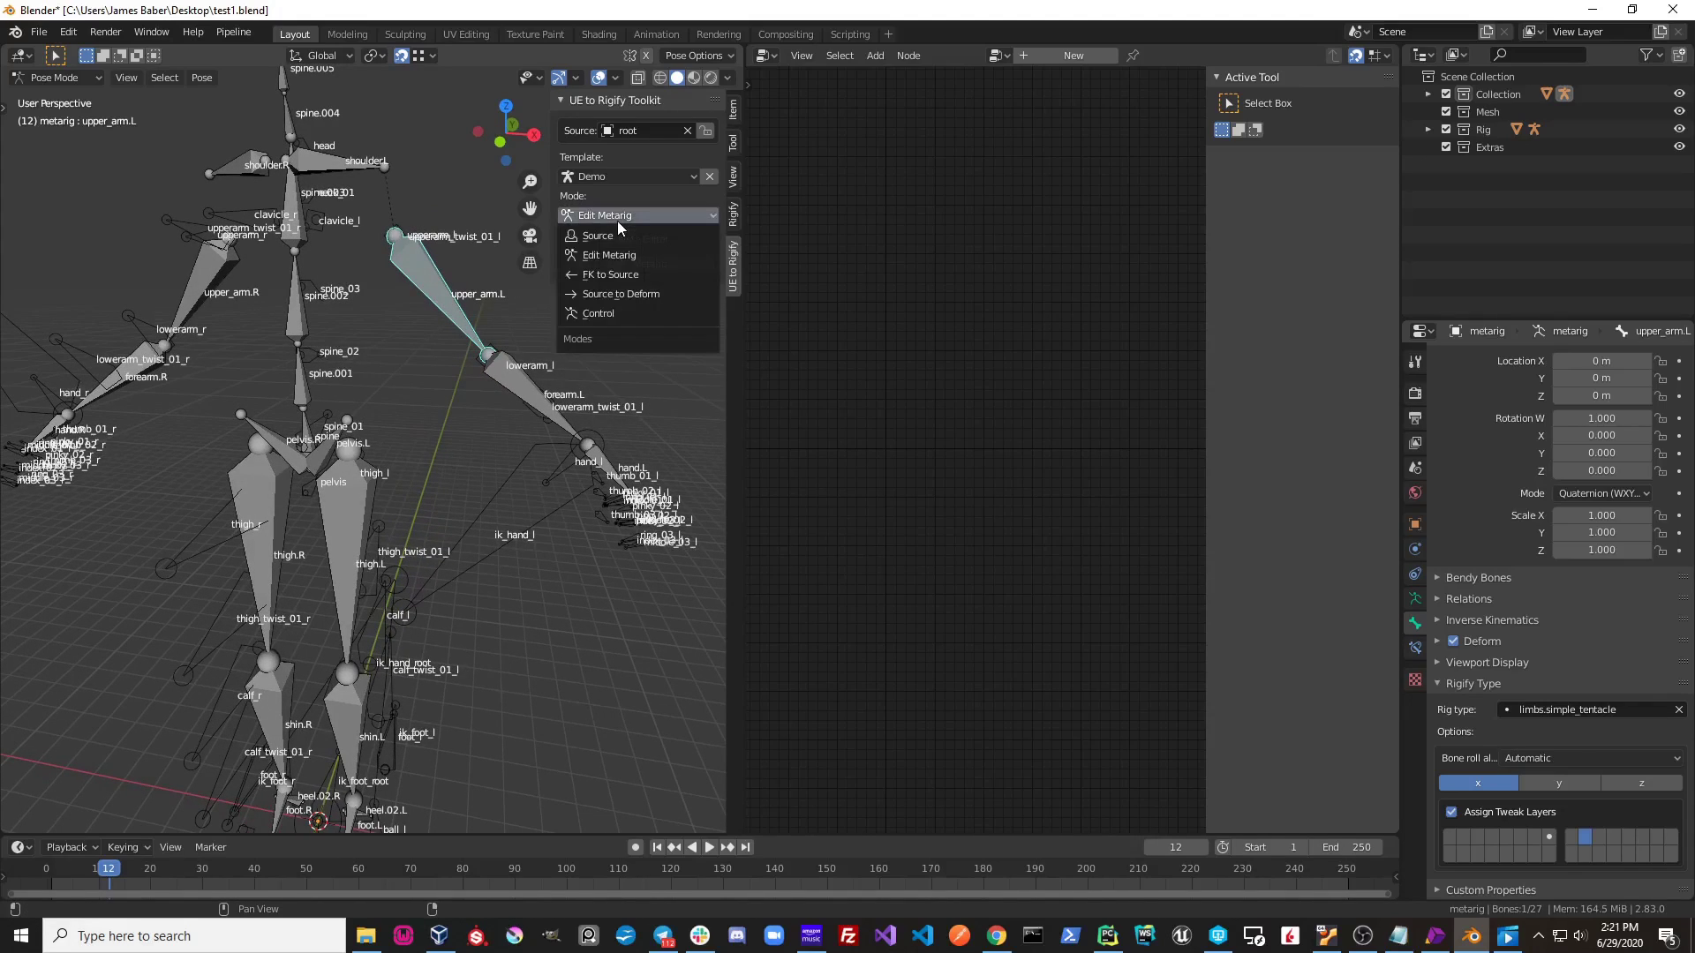
left_click(629, 293)
mouse_move(503, 351)
middle_mouse_down()
mouse_move(457, 345)
mouse_move(390, 393)
mouse_move(319, 403)
mouse_move(538, 352)
mouse_move(580, 433)
mouse_move(202, 456)
mouse_move(341, 335)
middle_mouse_up()
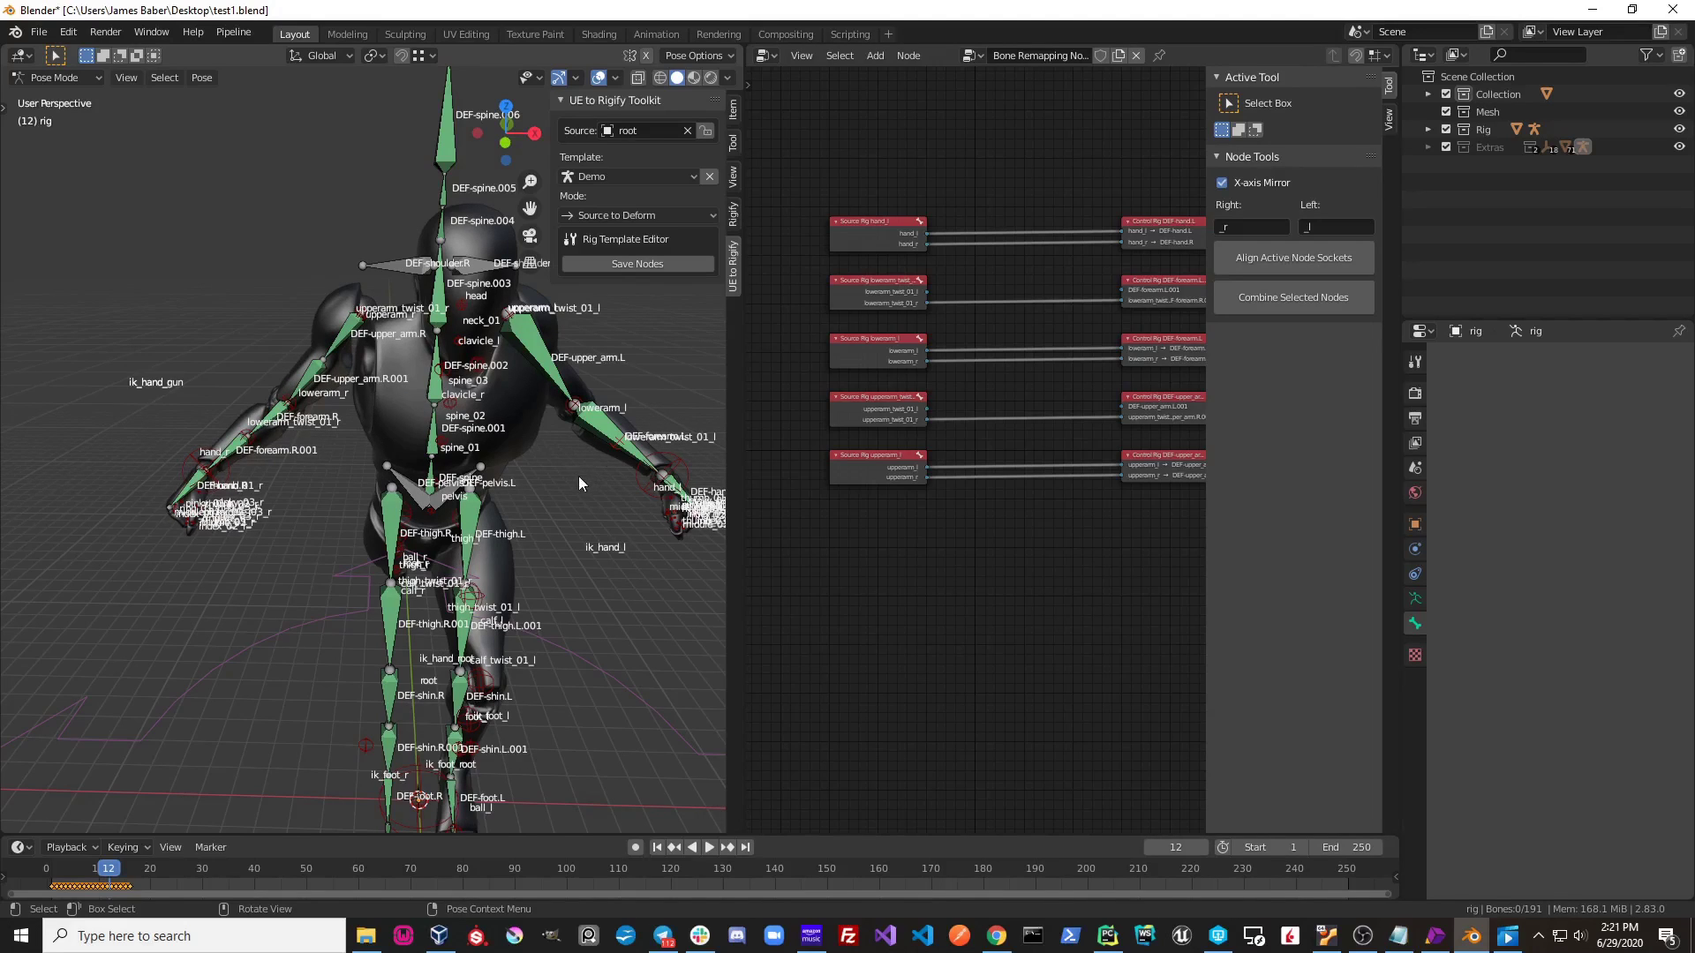
middle_click_drag(575, 476, 444, 404)
Step: Disconnect upperarm_l, lowerarm_l and hand_l from their DEF bone nodes
middle_click_drag(1007, 503, 1080, 541)
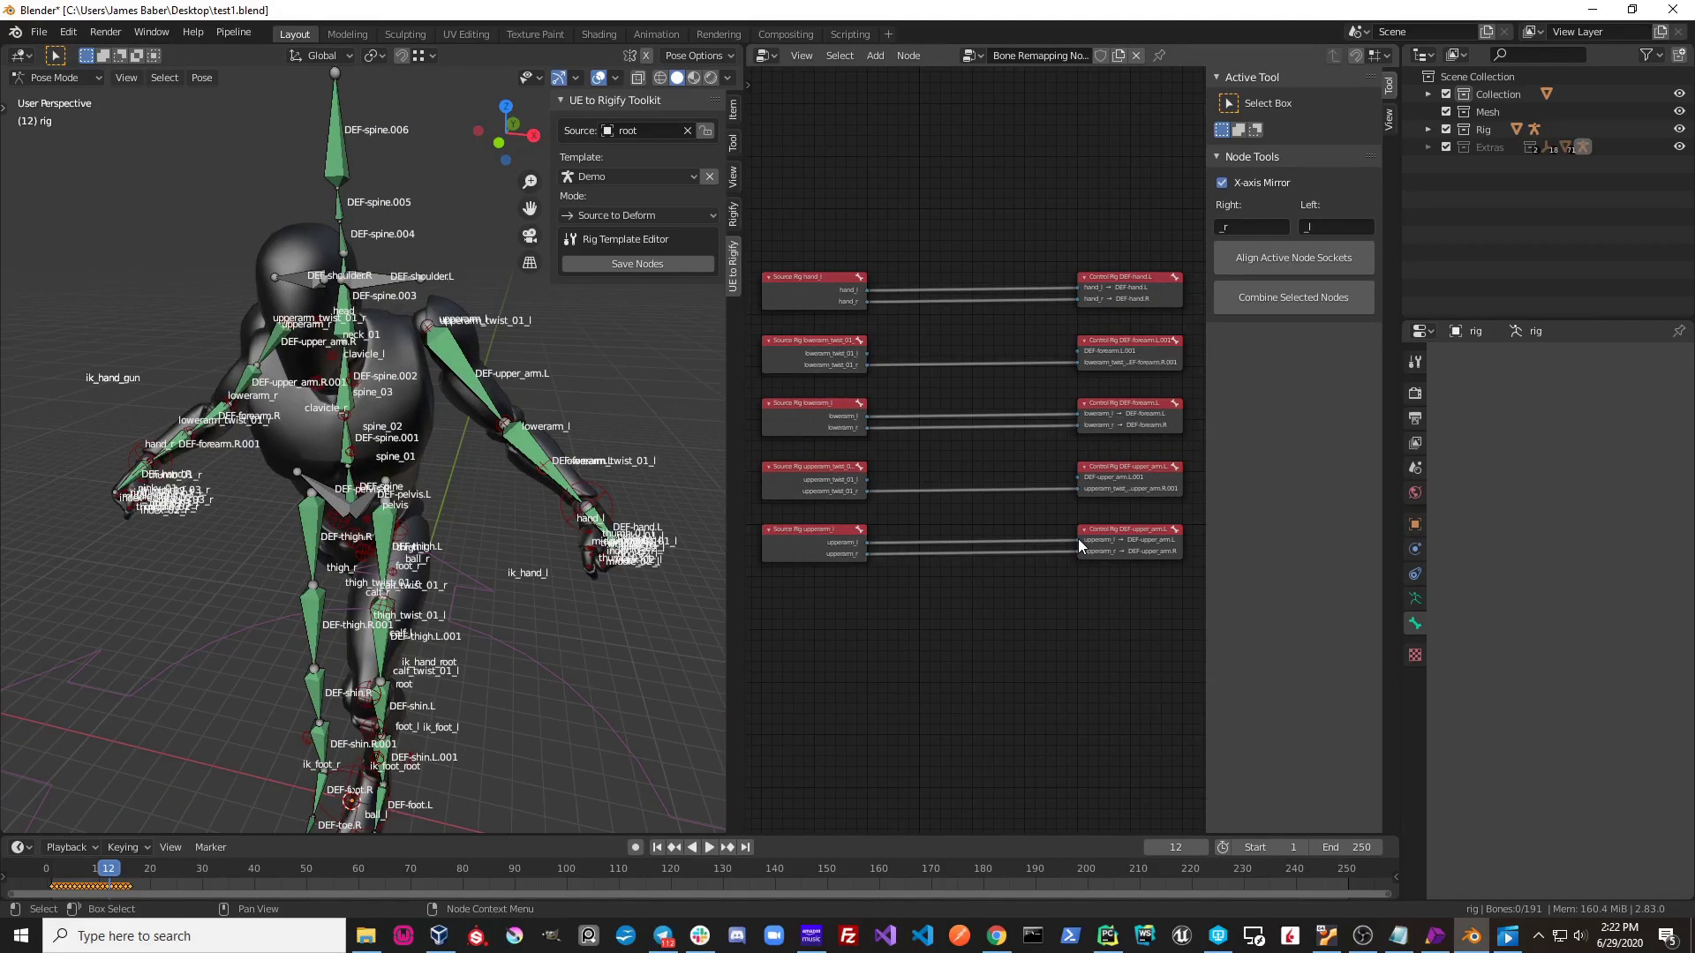
left_click_drag(1078, 541, 1044, 536)
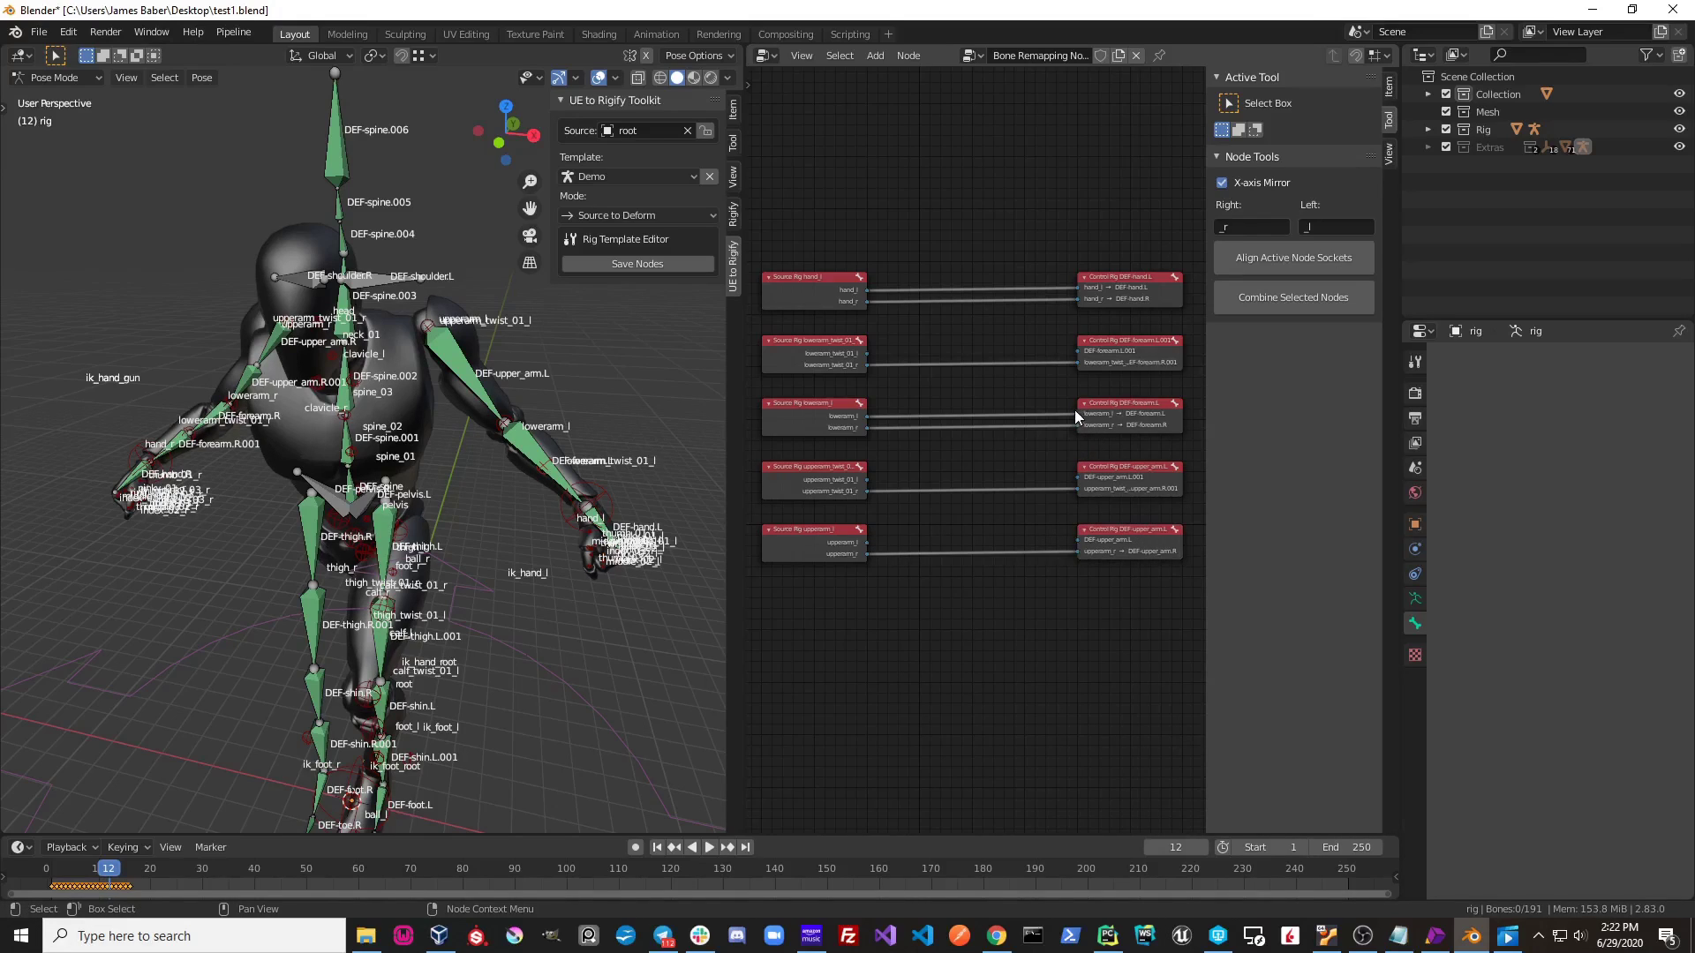
left_click_drag(1080, 413, 1046, 411)
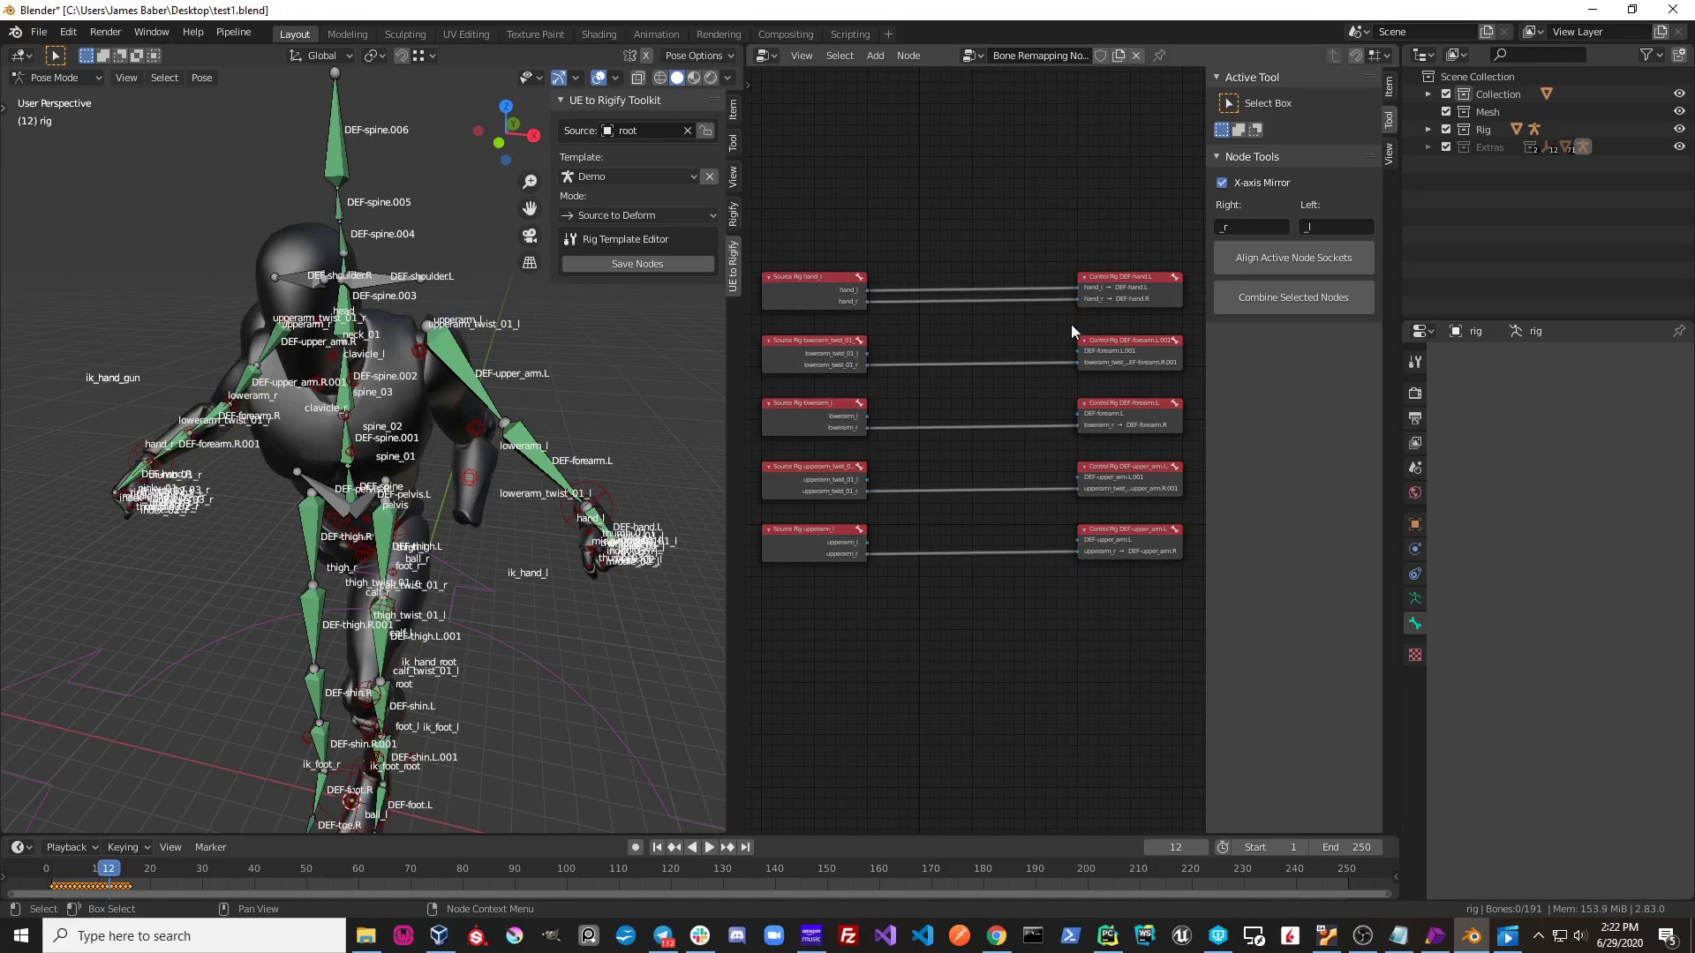
left_click_drag(1083, 291, 1047, 286)
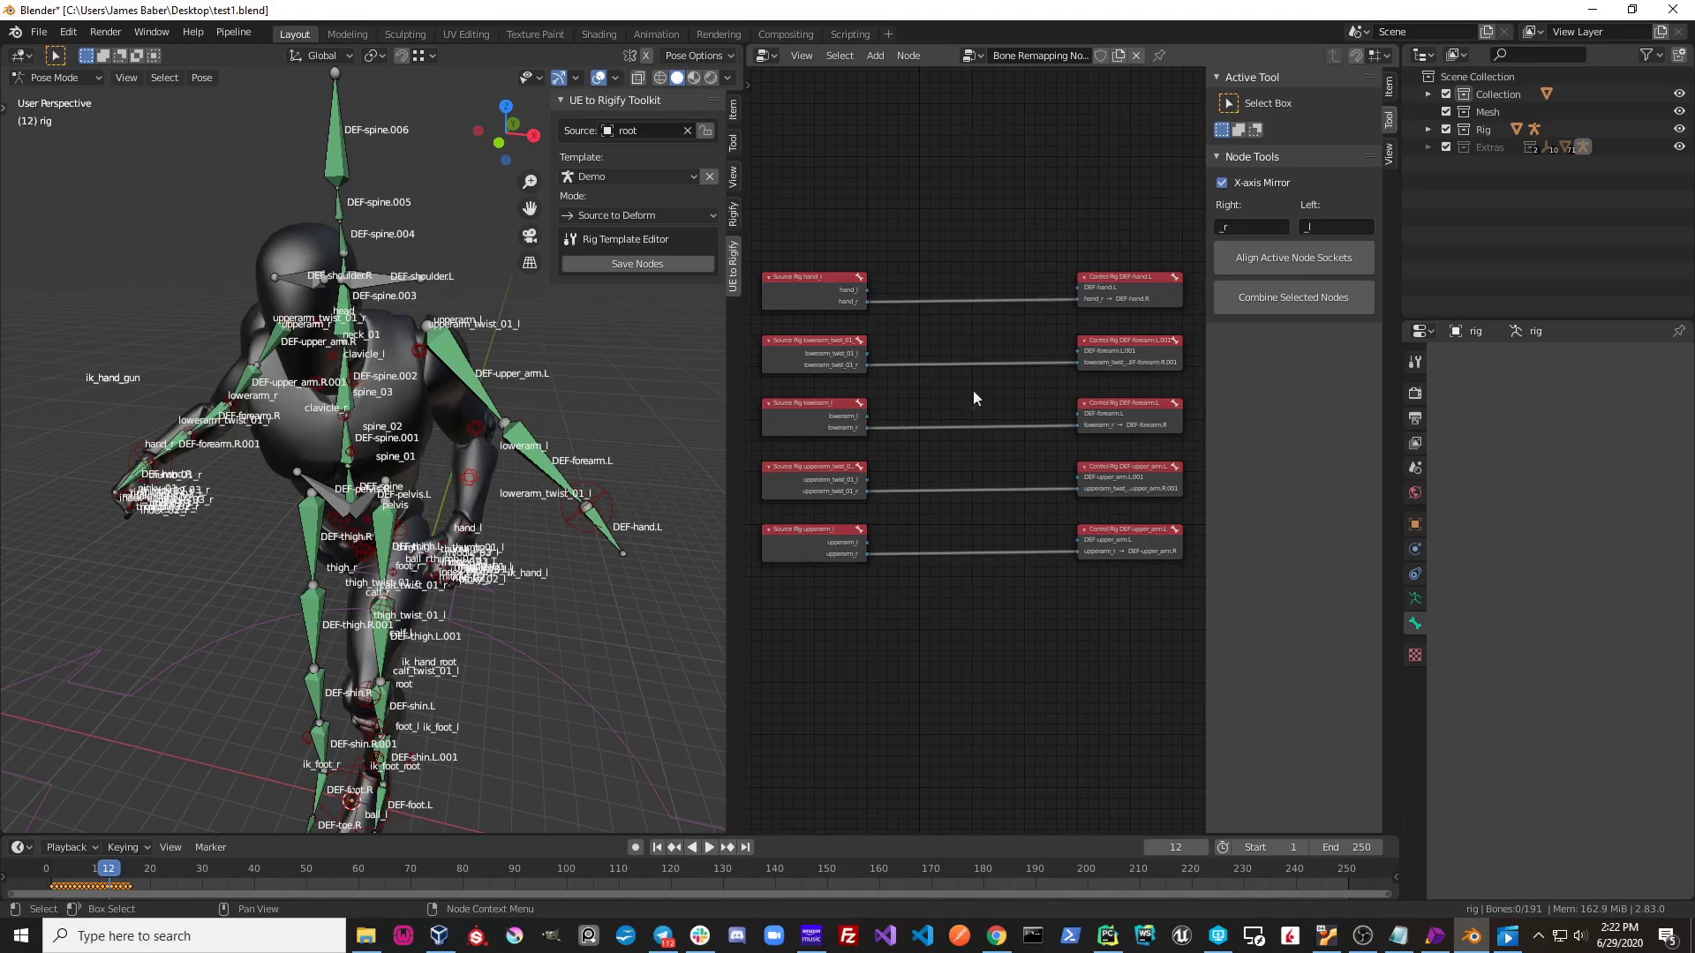
scroll(481, 459, "up", 4)
Step: Add node pairs linking upperarm_l to DEF-upper_arm.L and lowerarm_l to DEF-forearm.L
mouse_move(506, 459)
middle_mouse_down()
mouse_move(457, 458)
mouse_move(629, 399)
mouse_move(445, 413)
middle_mouse_up()
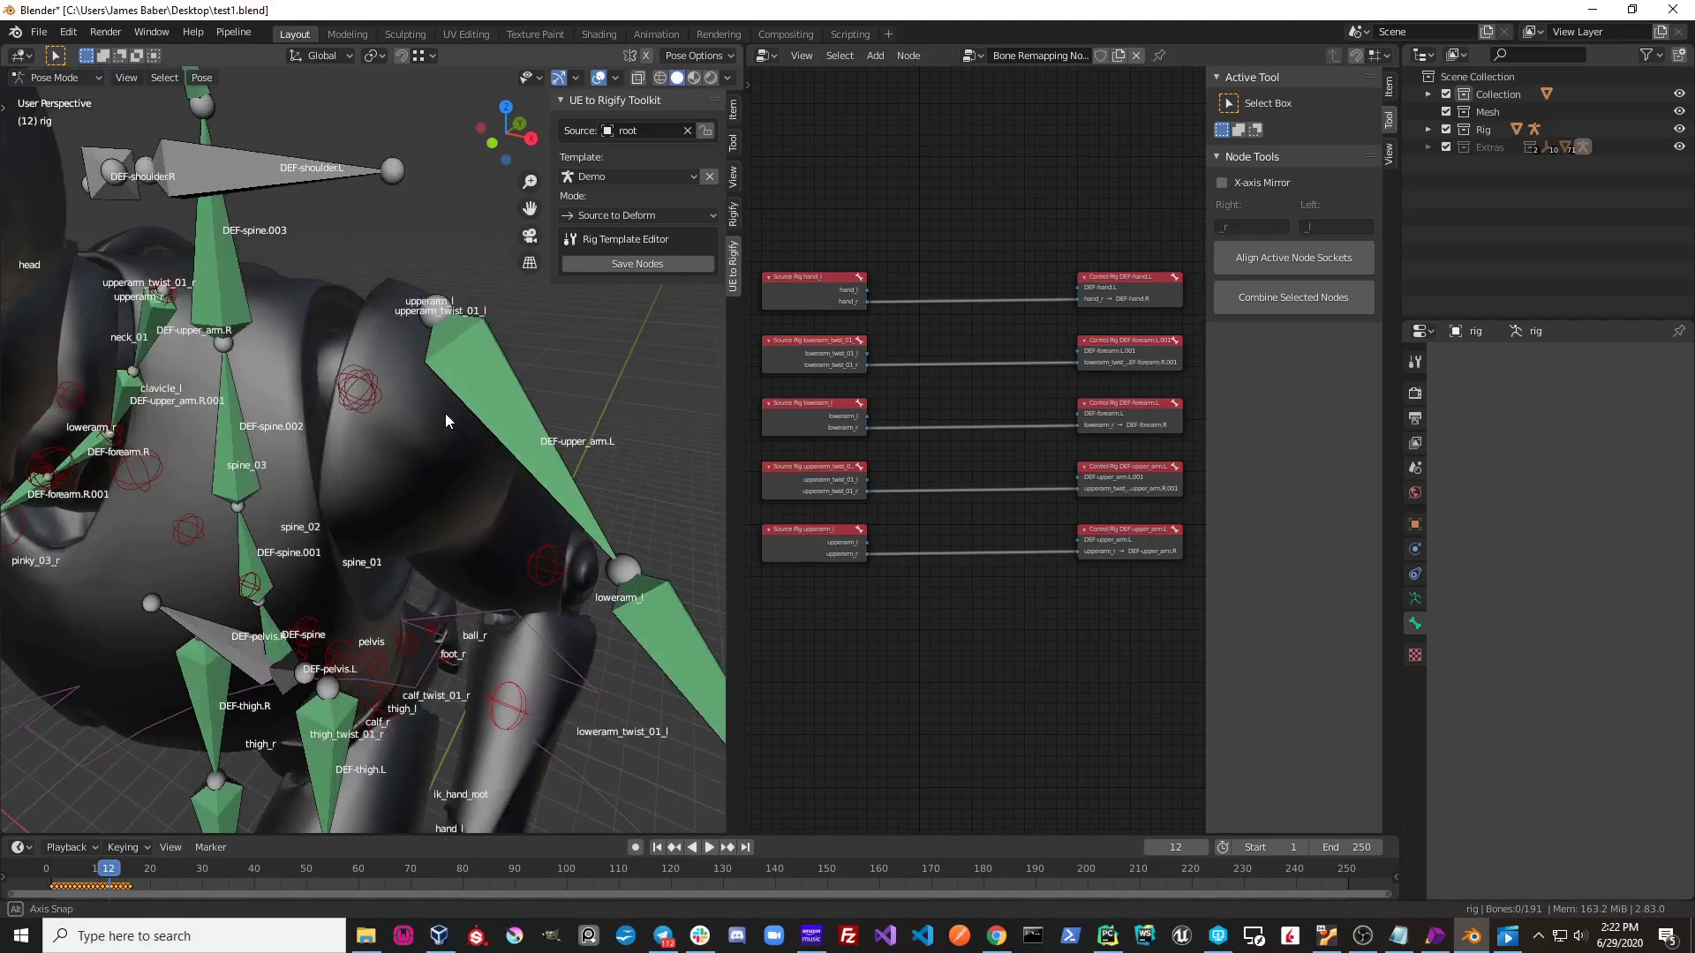
left_click(360, 407)
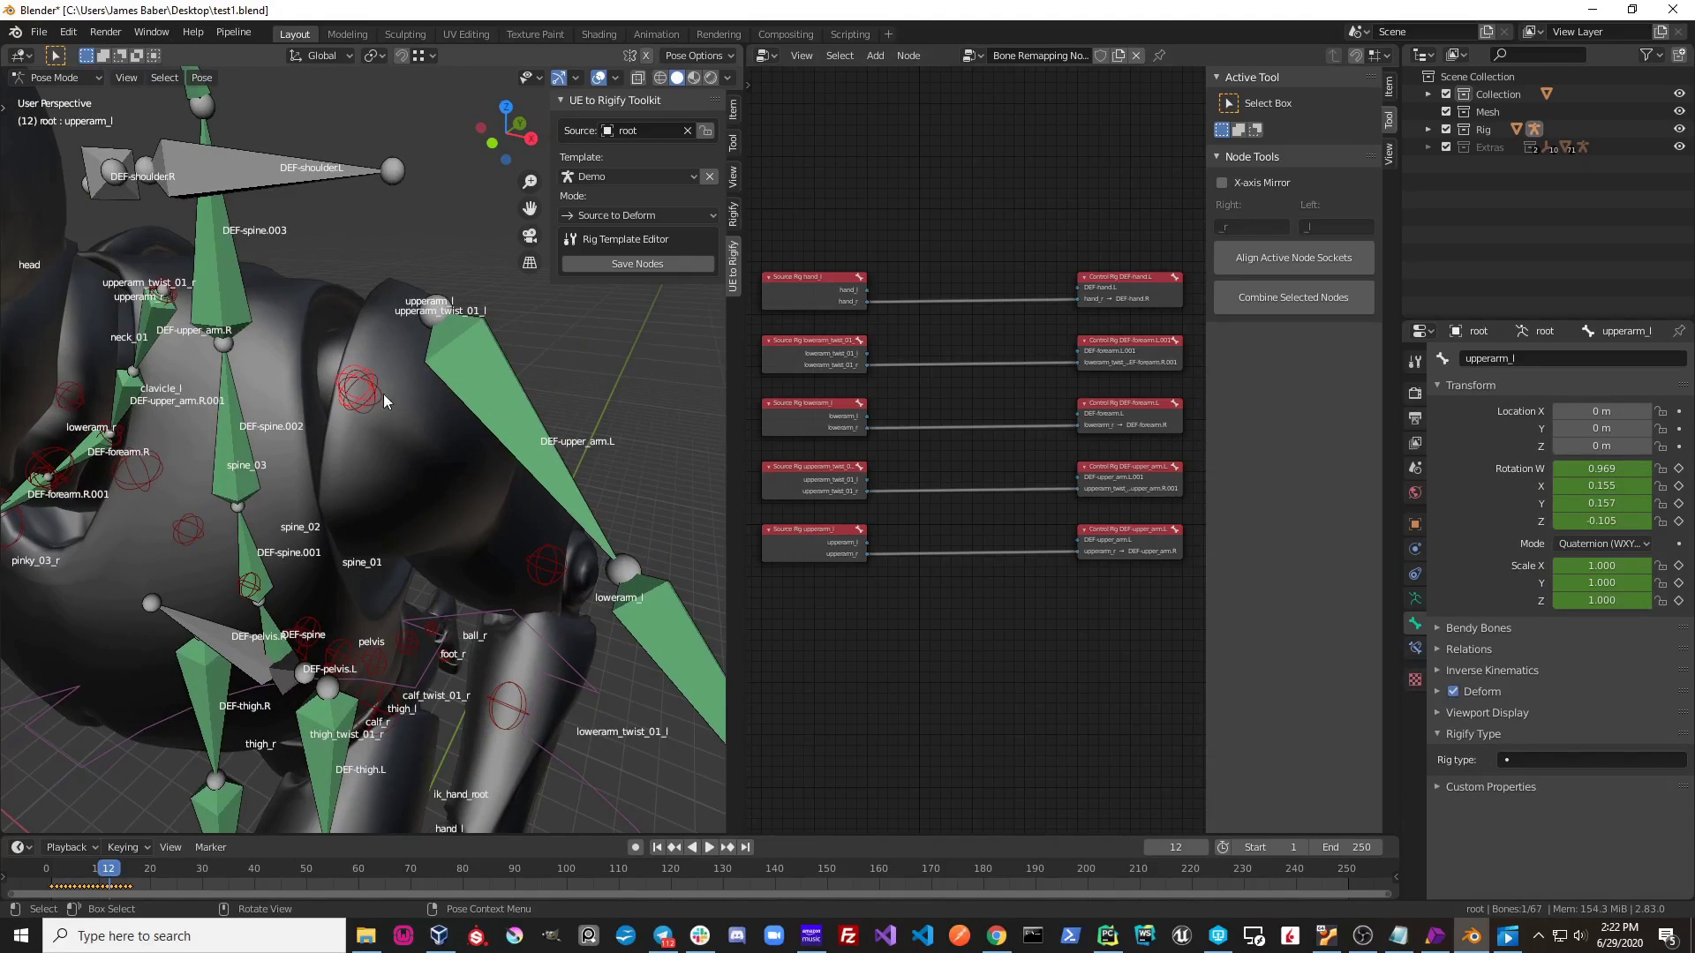
left_click(497, 369)
key("F5")
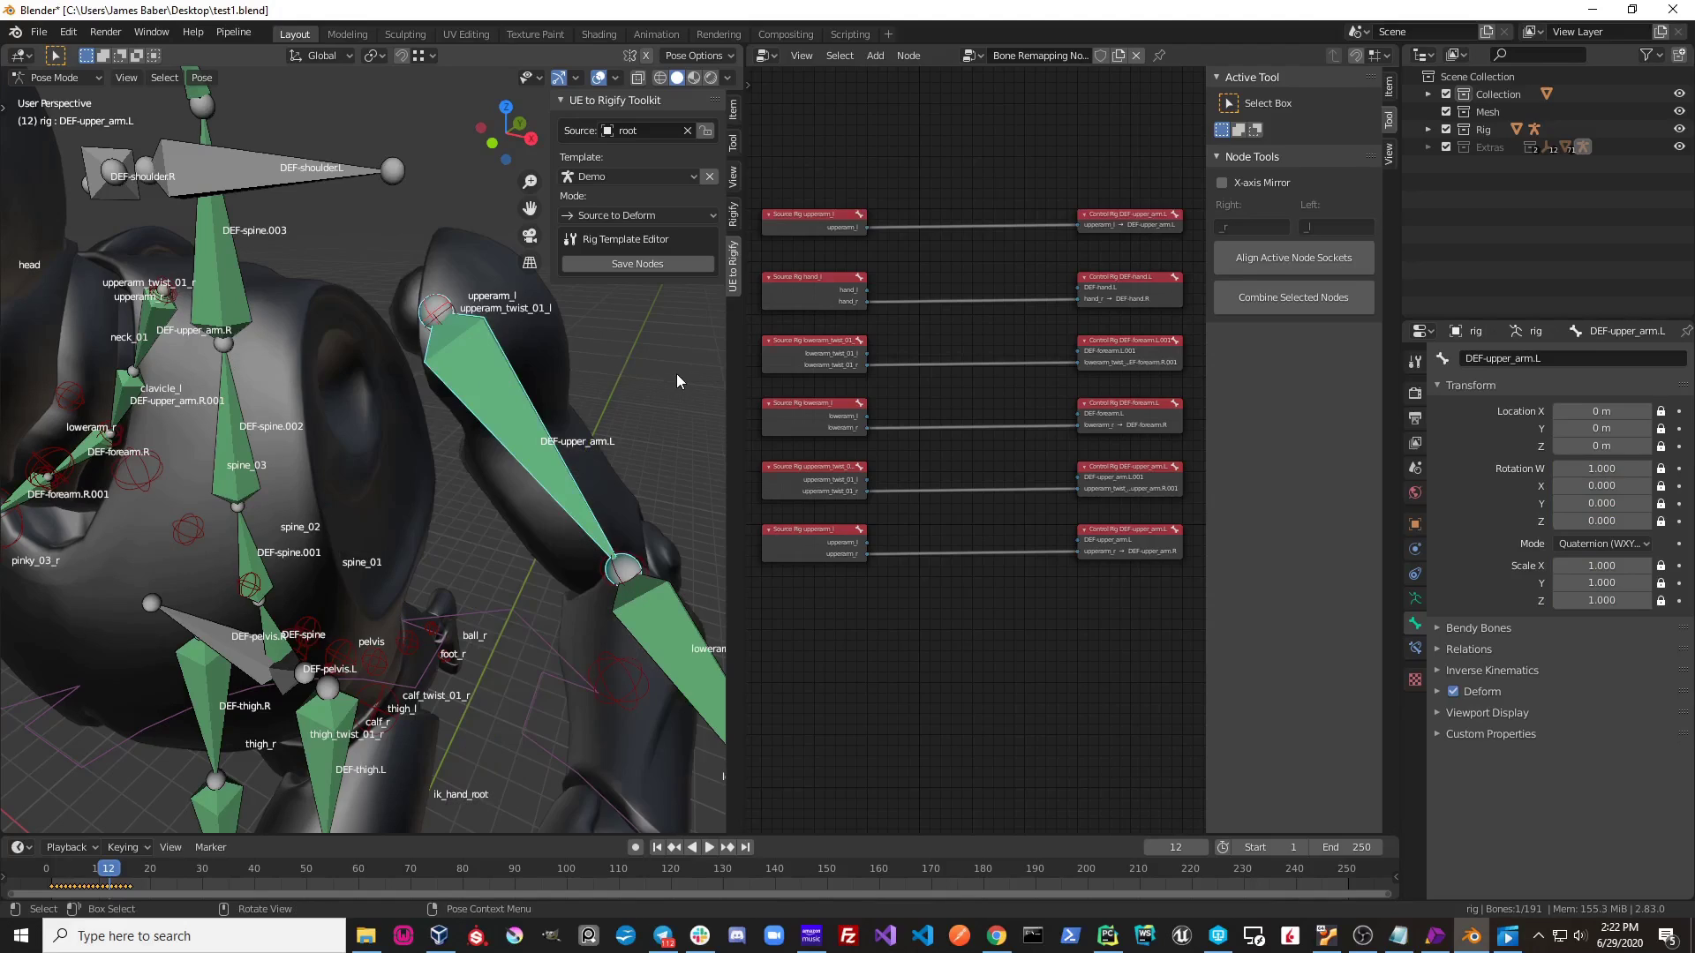
mouse_move(677, 374)
middle_mouse_down()
mouse_move(512, 433)
mouse_move(514, 407)
mouse_move(525, 454)
middle_mouse_up()
left_click(524, 450)
left_click(537, 465, "shift")
key("F5")
Step: In wireframe shading, add a node pair linking hand_l to DEF-hand.L
mouse_move(719, 463)
middle_mouse_down()
mouse_move(497, 438)
mouse_move(561, 500)
middle_mouse_up()
scroll(549, 482, "up", 3)
scroll(503, 497, "up", 2)
left_click(452, 495)
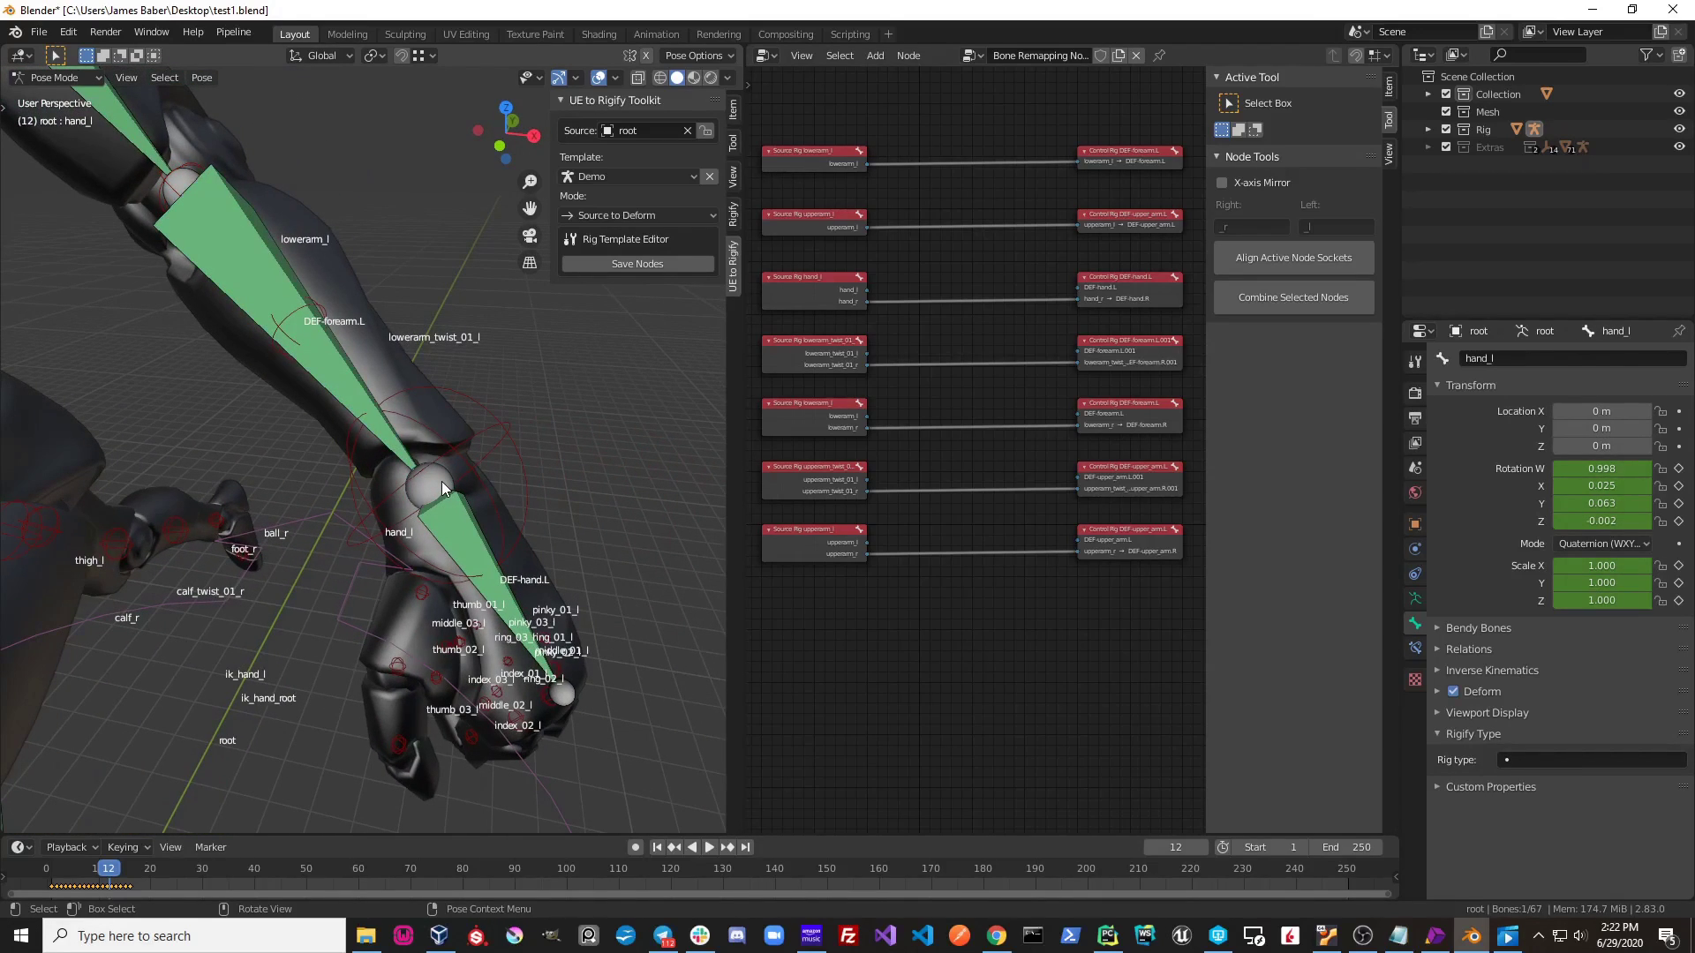
key("shift+z")
left_click(464, 518)
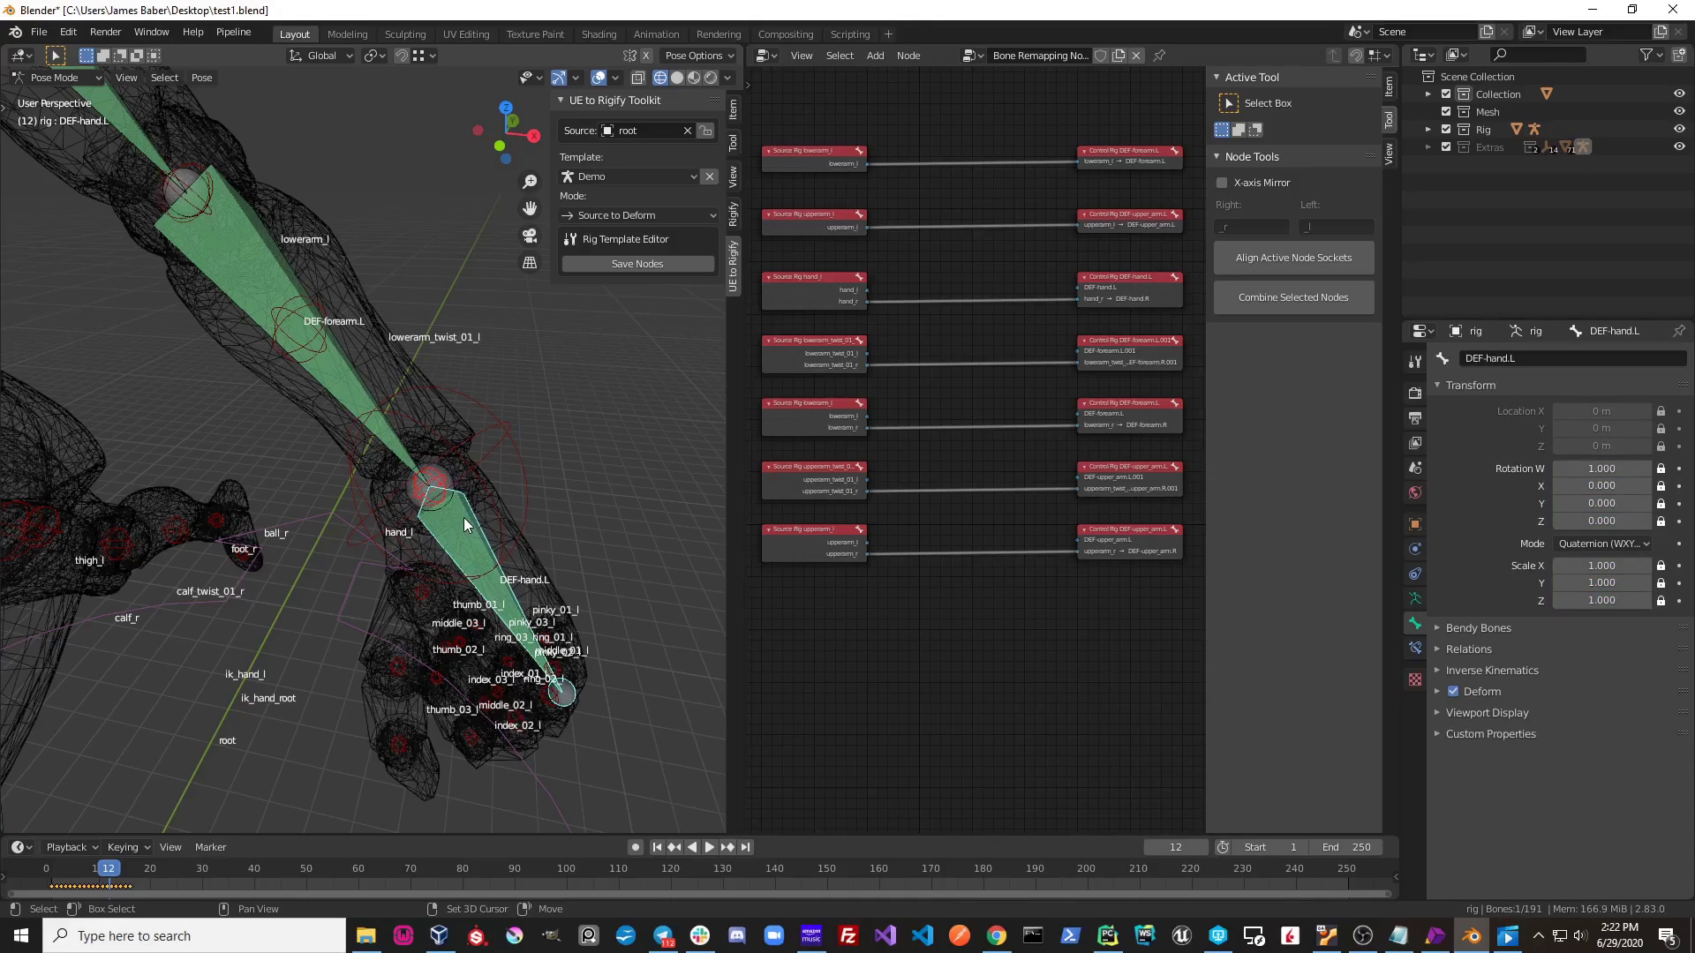
key("alt+1")
middle_click_drag(680, 525, 511, 478)
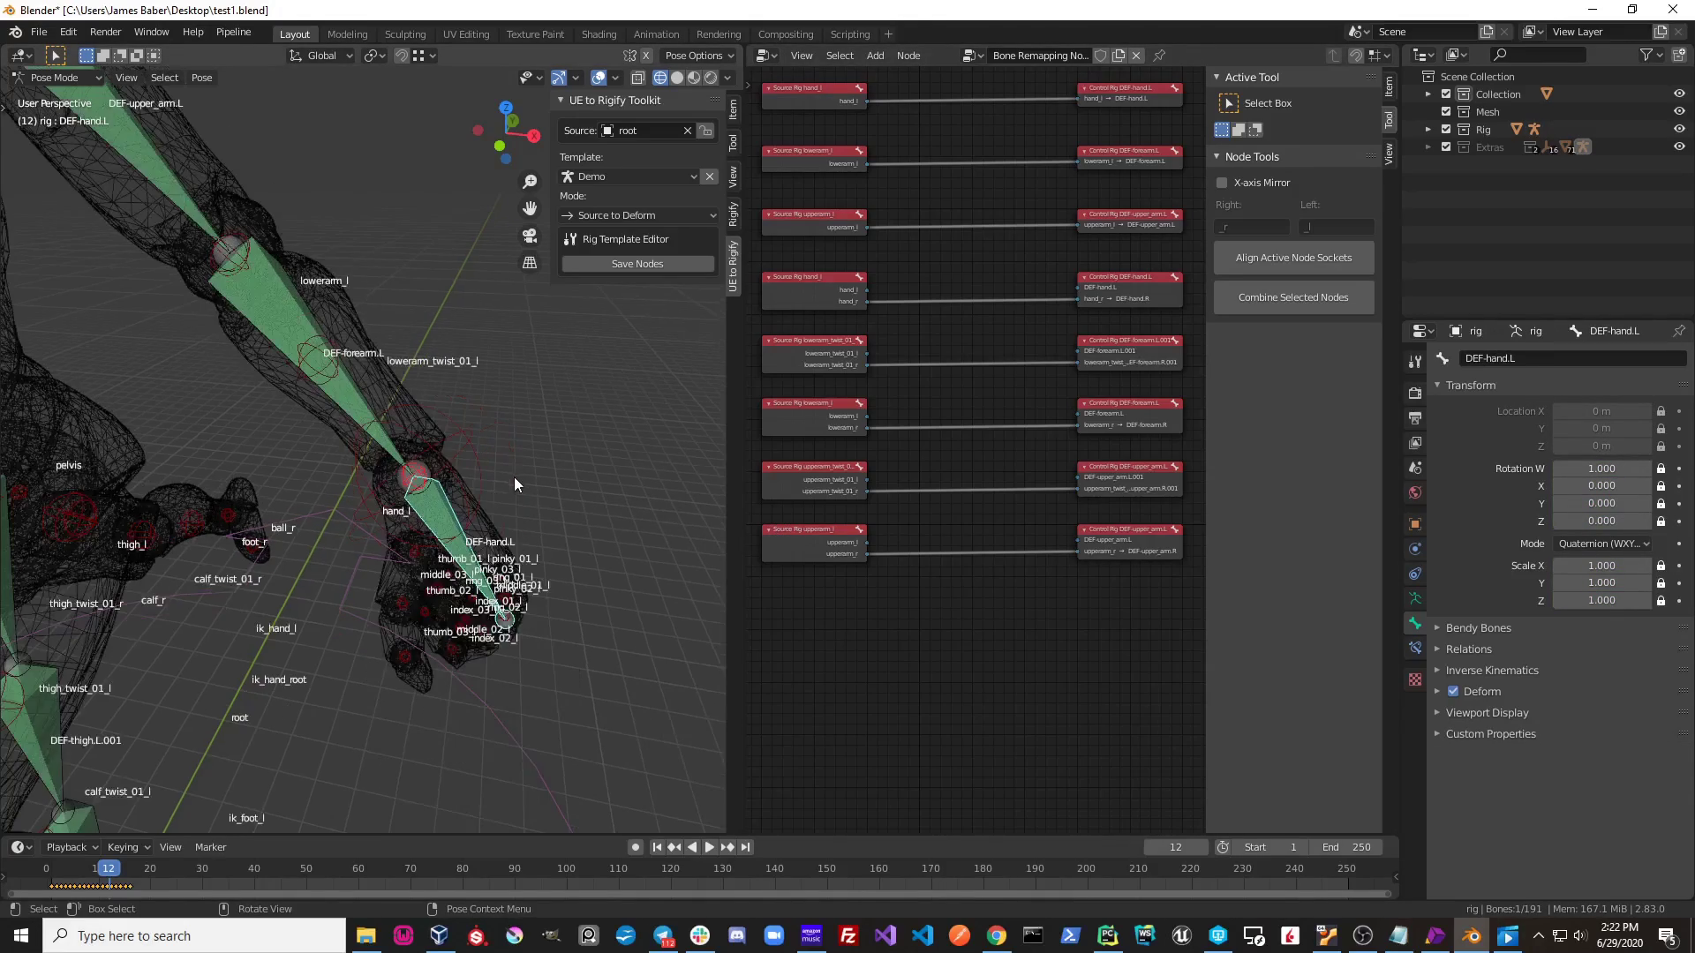
scroll(511, 504, "down", 3)
middle_click_drag(501, 553, 420, 491)
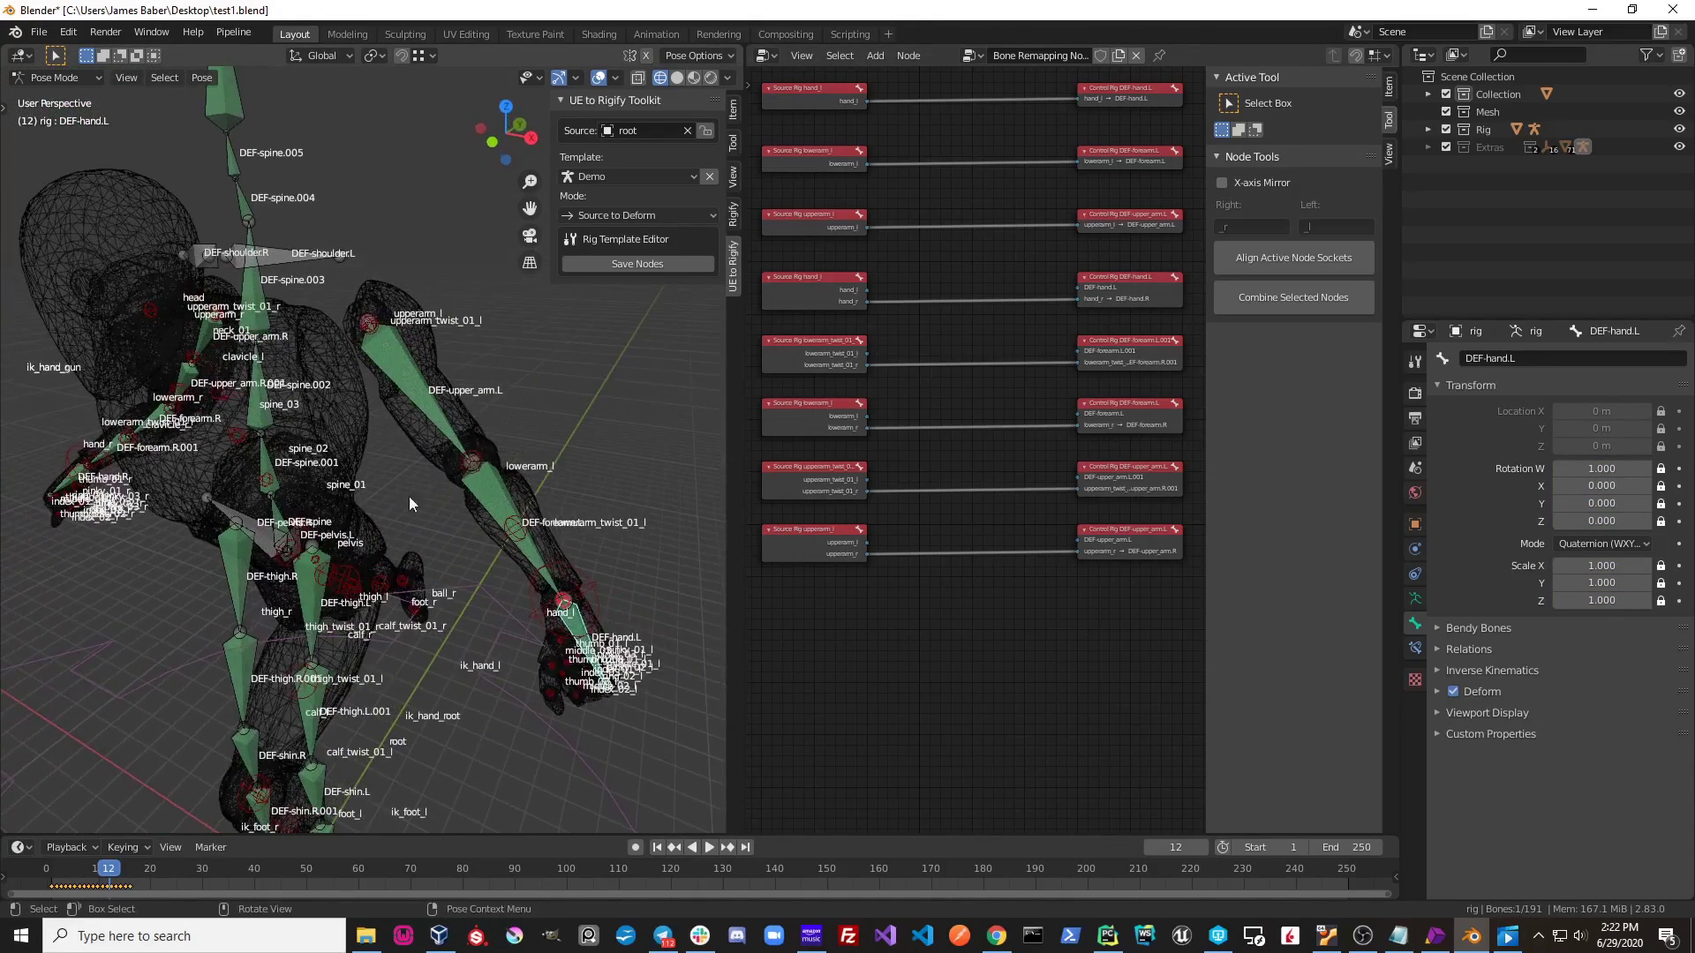
left_click(636, 215)
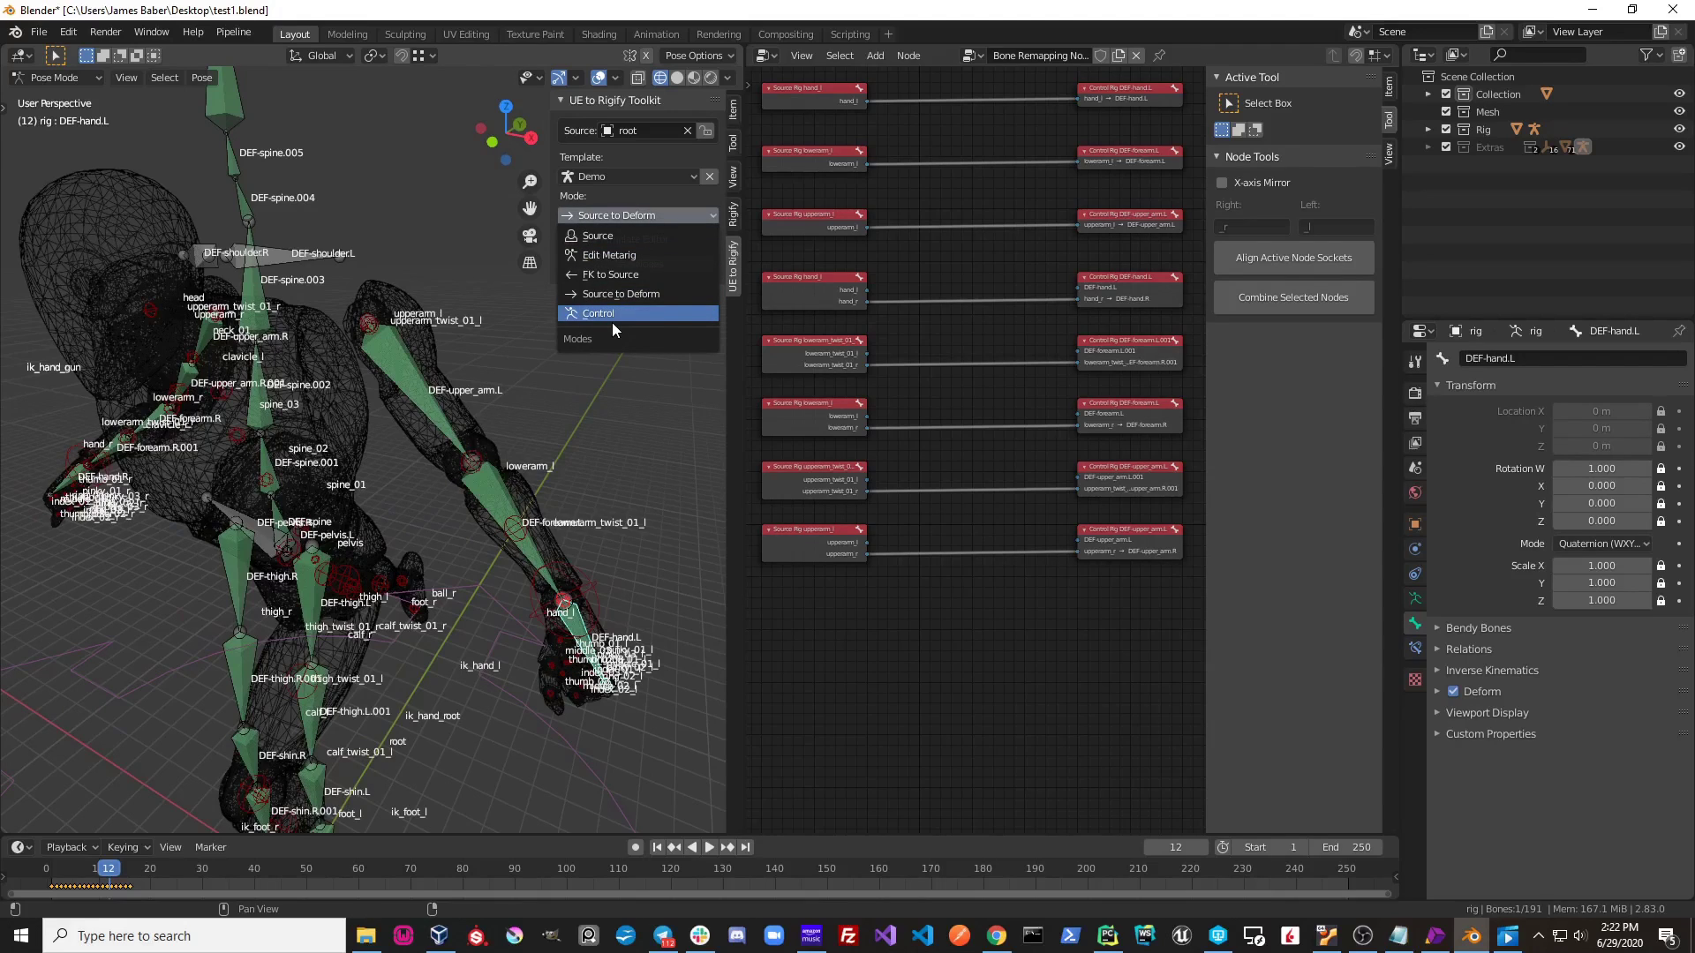
Step: Return to Control mode and test-rotate upper_arm.L, cancelling the rotation
left_click(613, 322)
mouse_move(489, 446)
middle_mouse_down()
mouse_move(509, 420)
mouse_move(412, 398)
middle_mouse_up()
left_click(427, 371)
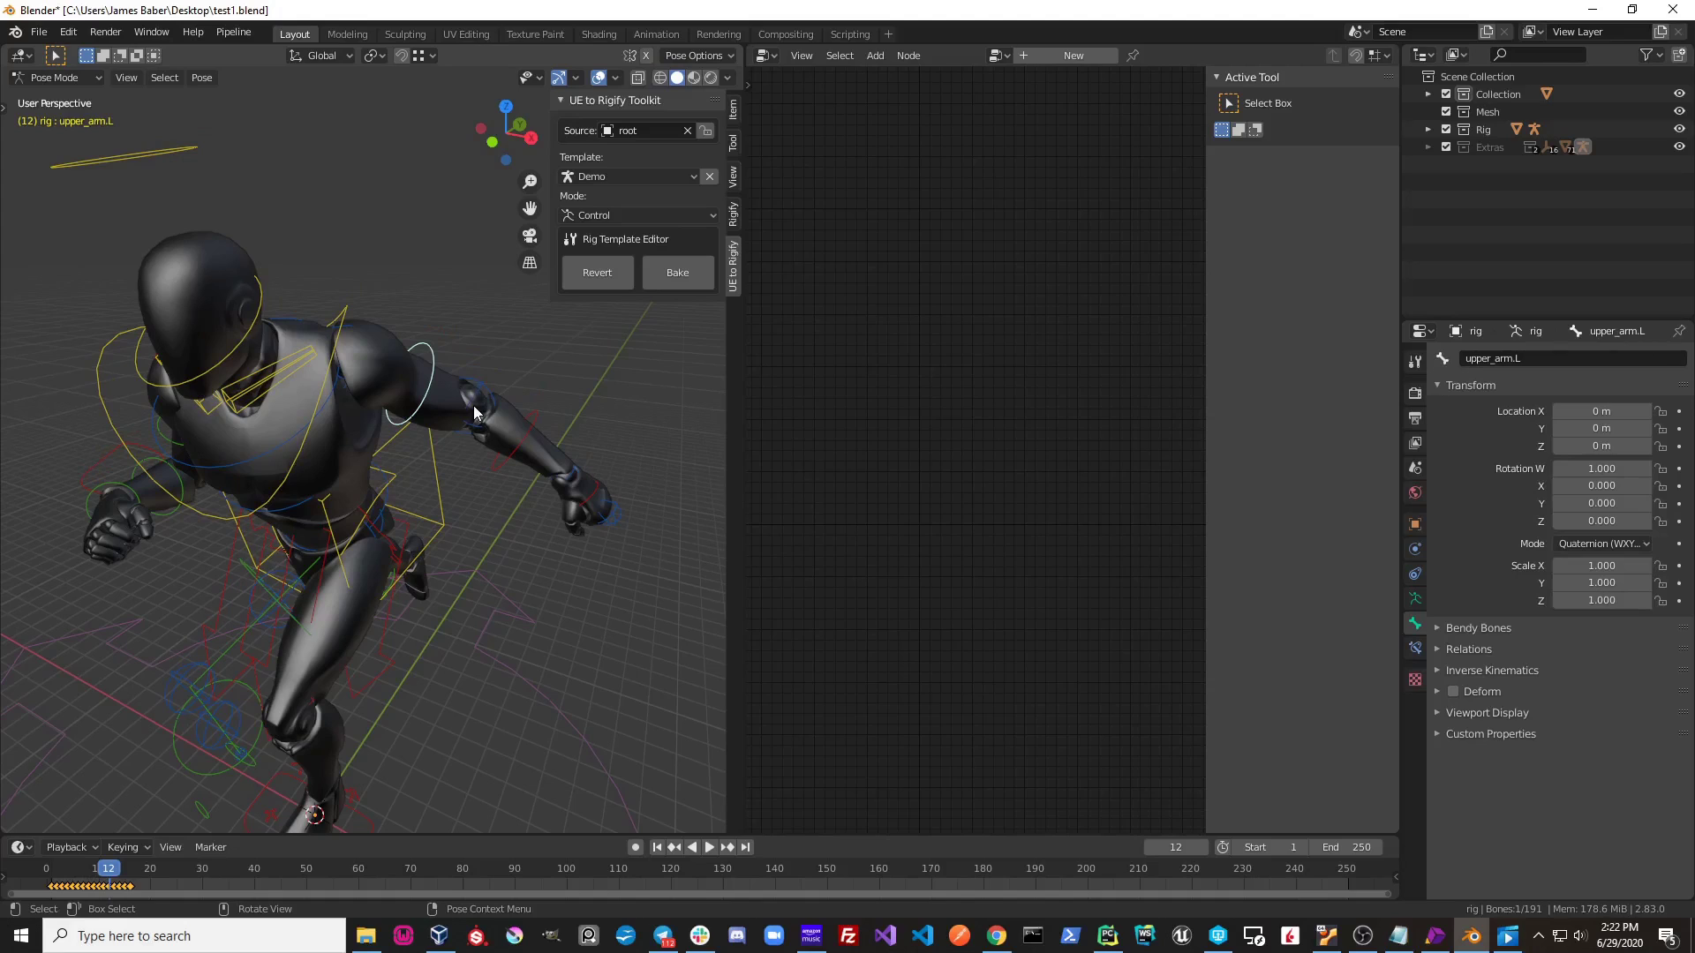
key("r")
key("r")
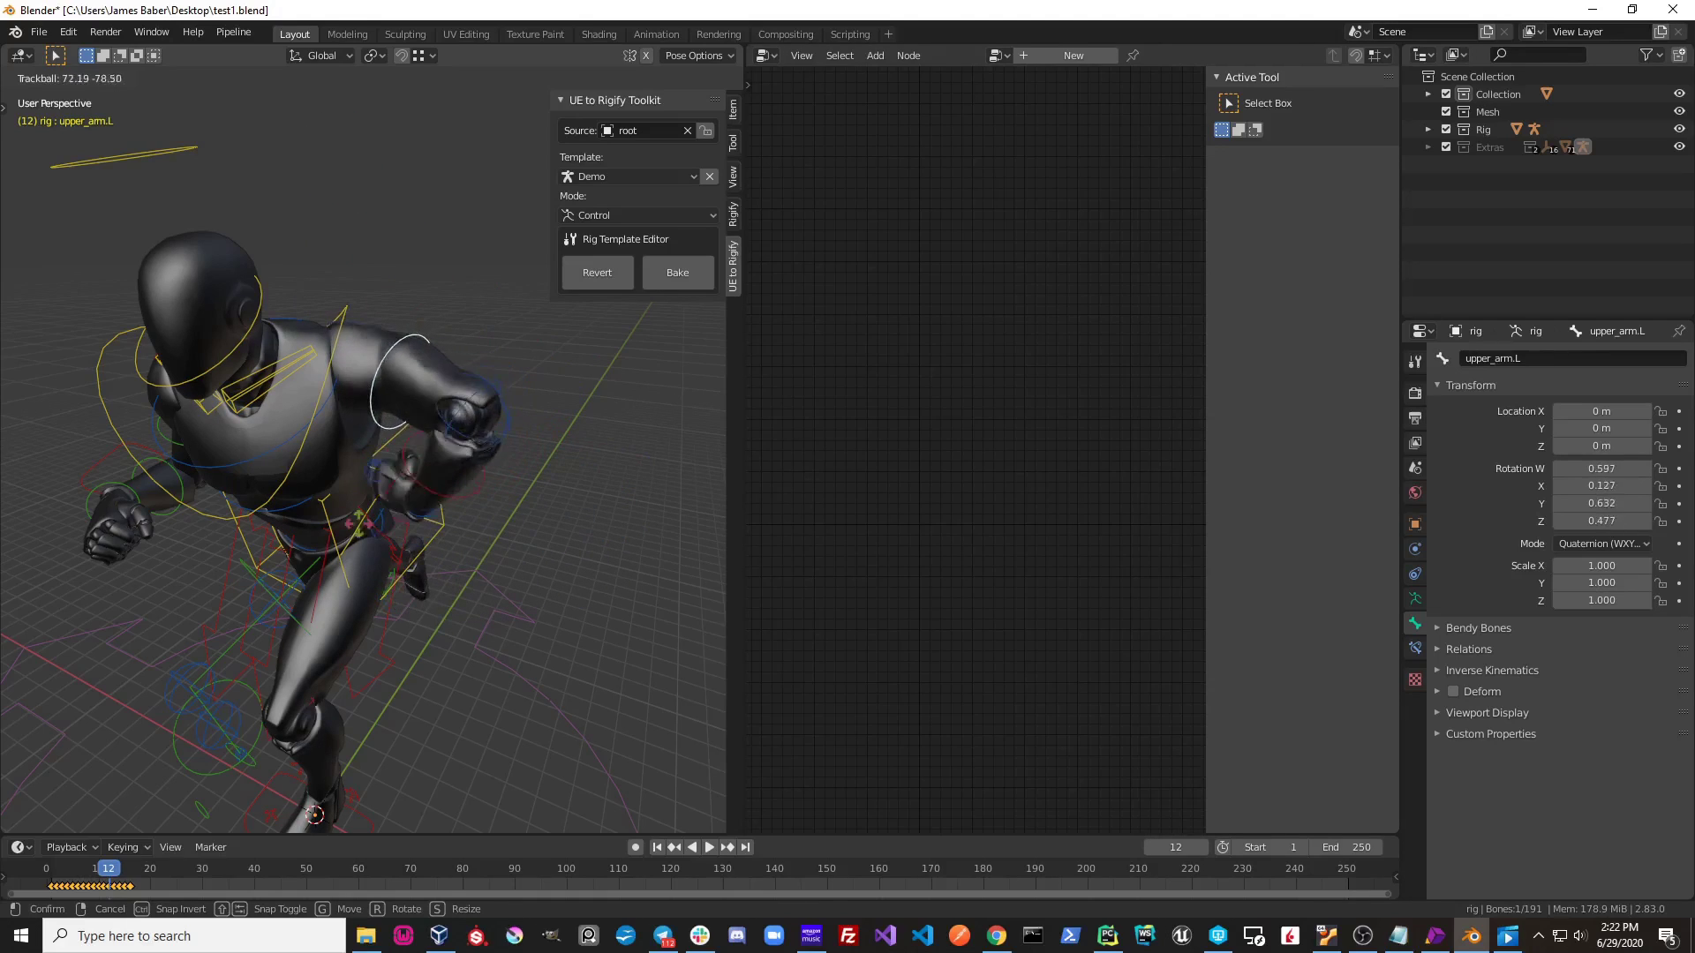
right_click(428, 481)
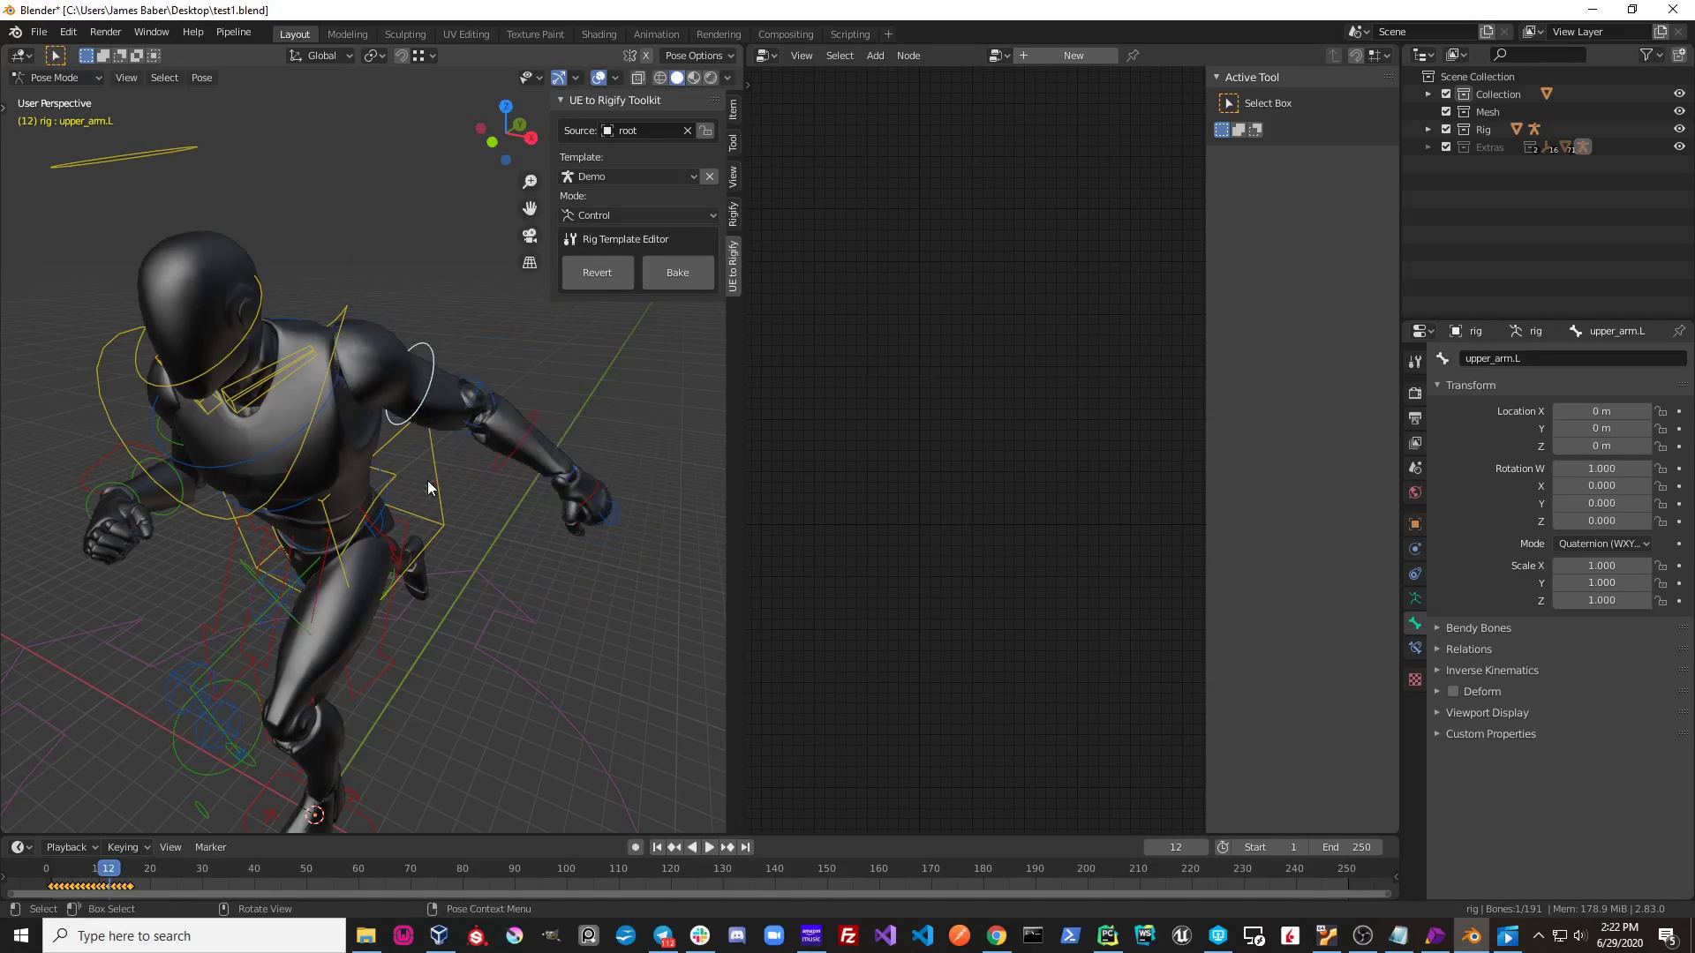